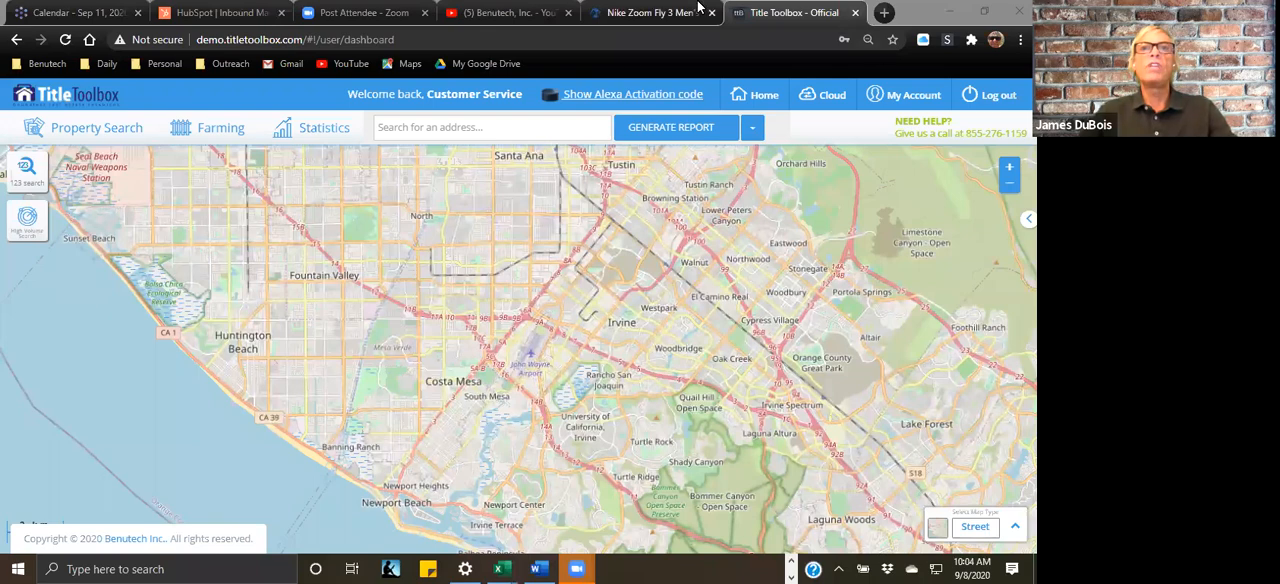
# Step: Browse the uploaded videos on Benutech's YouTube channel, and return to the Title Toolbox dashboard
pyautogui.click(518, 13)
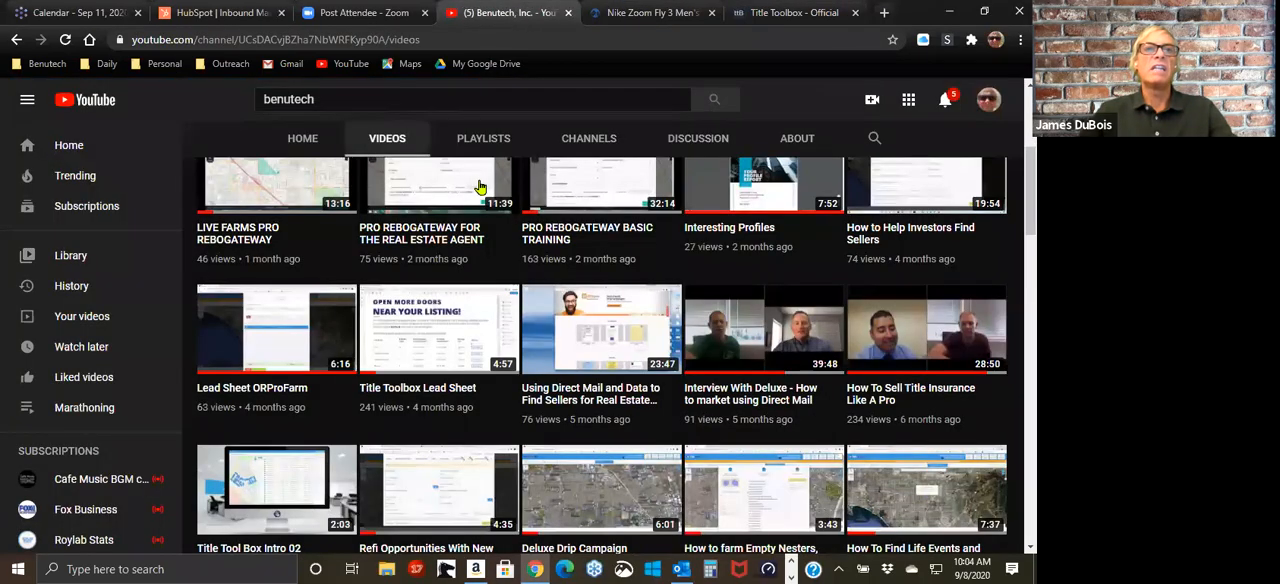
pyautogui.scroll(4, 489, 281)
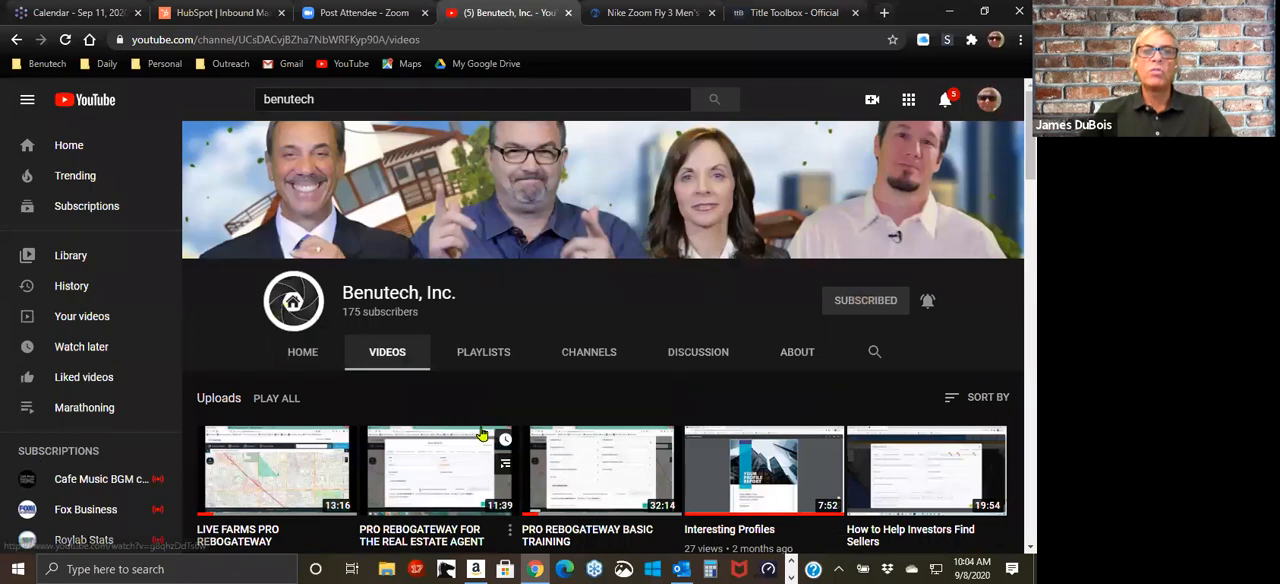
pyautogui.scroll(-3, 627, 412)
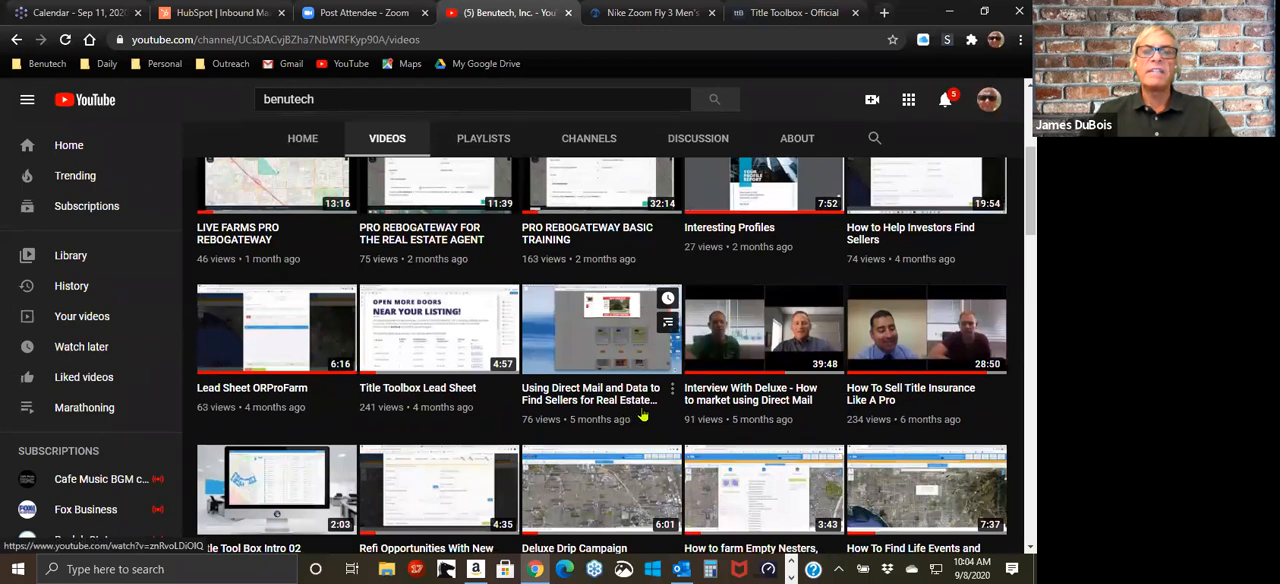
pyautogui.scroll(-1, 916, 428)
pyautogui.scroll(-1, 916, 428)
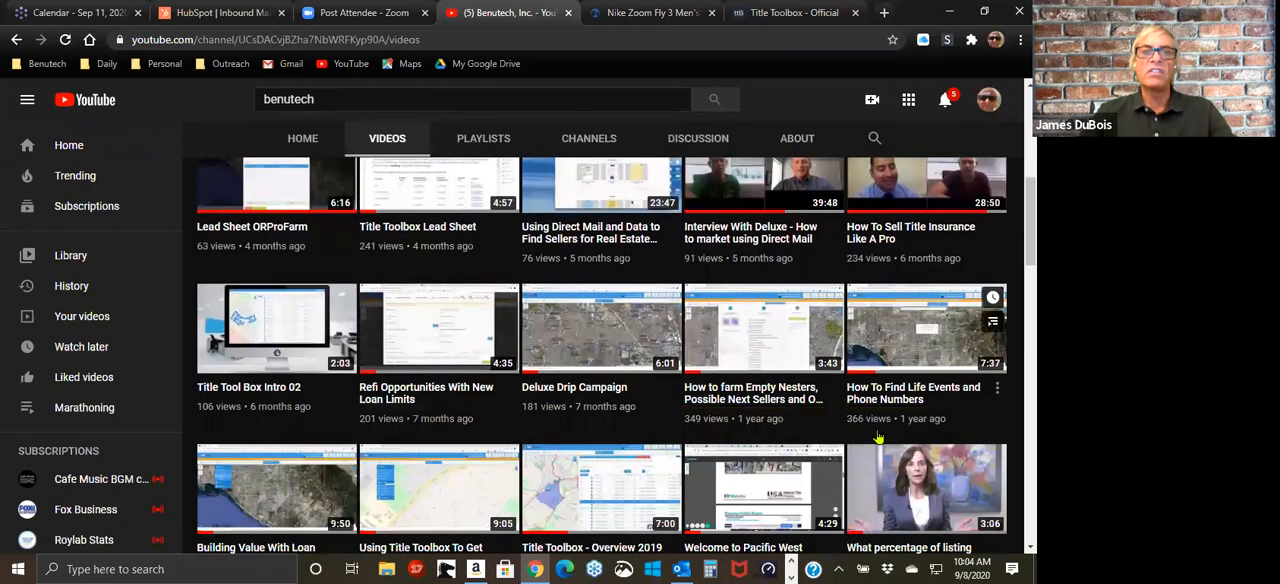
pyautogui.scroll(5, 650, 437)
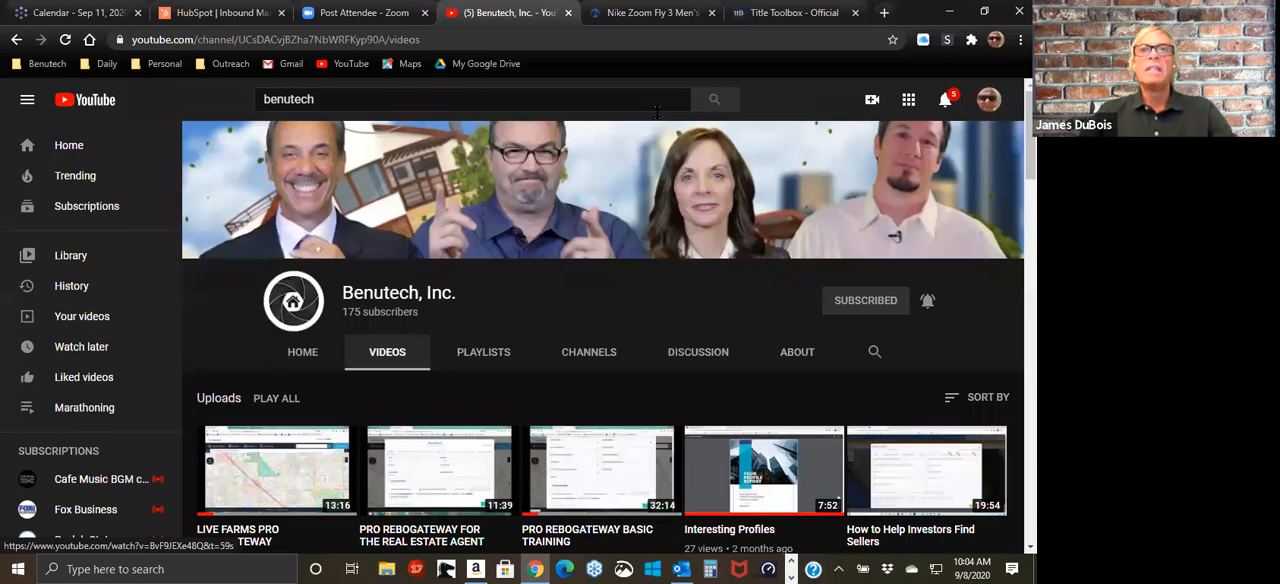
pyautogui.click(775, 13)
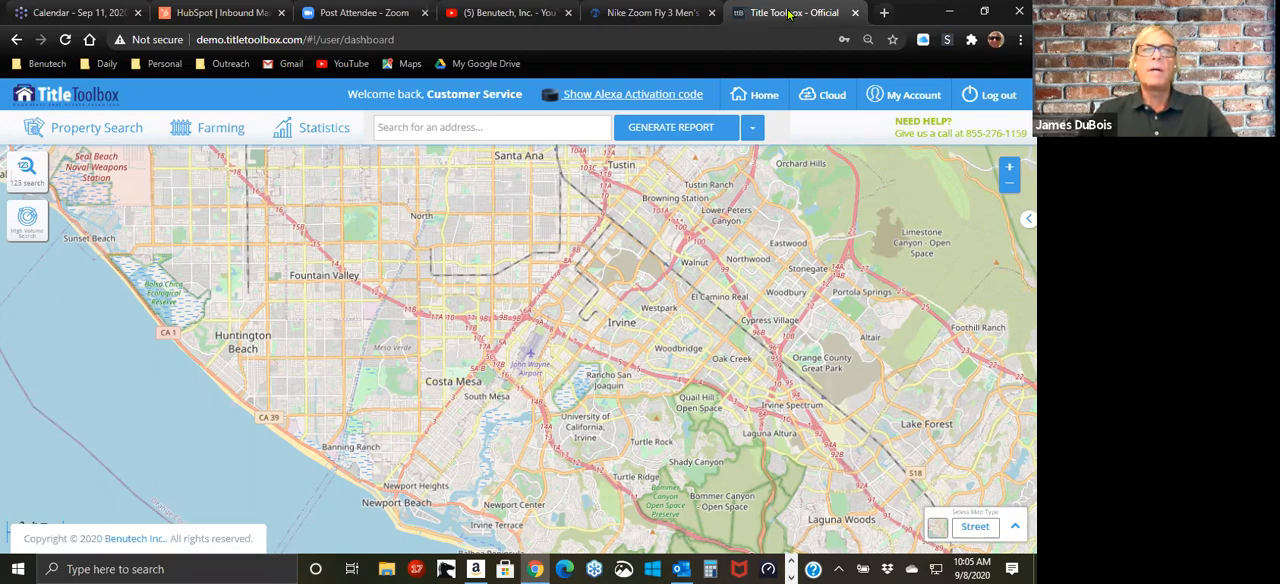
# Step: Minimize the browser, dismiss the mail notification and open the Monrovia Boundary Search SFR Only file from the desktop
pyautogui.click(953, 12)
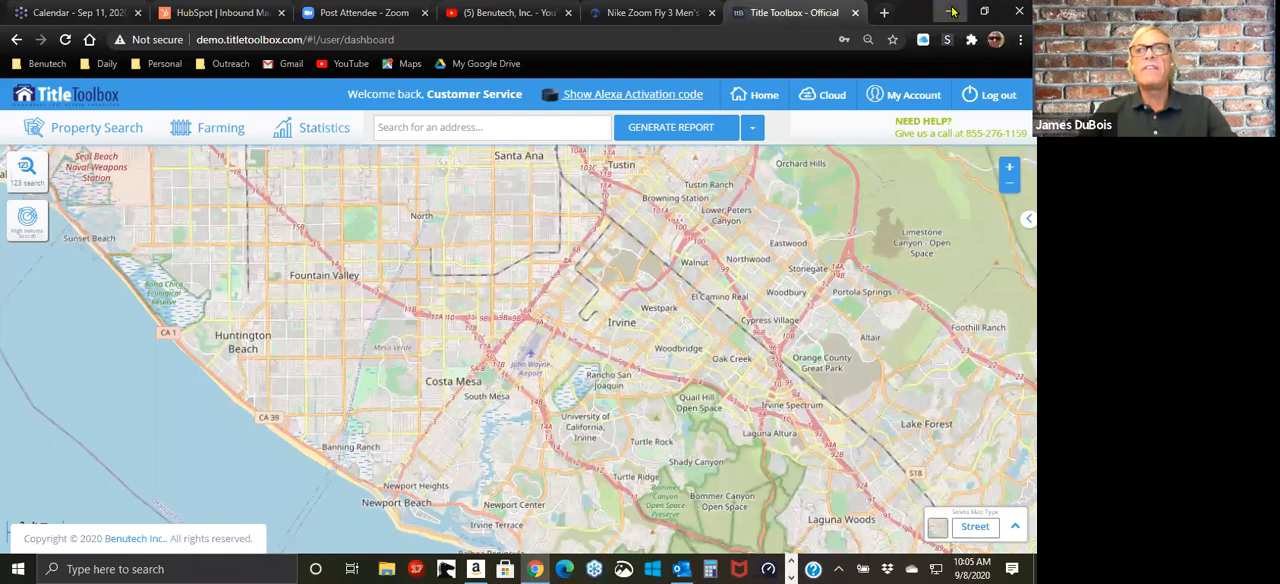
pyautogui.click(955, 12)
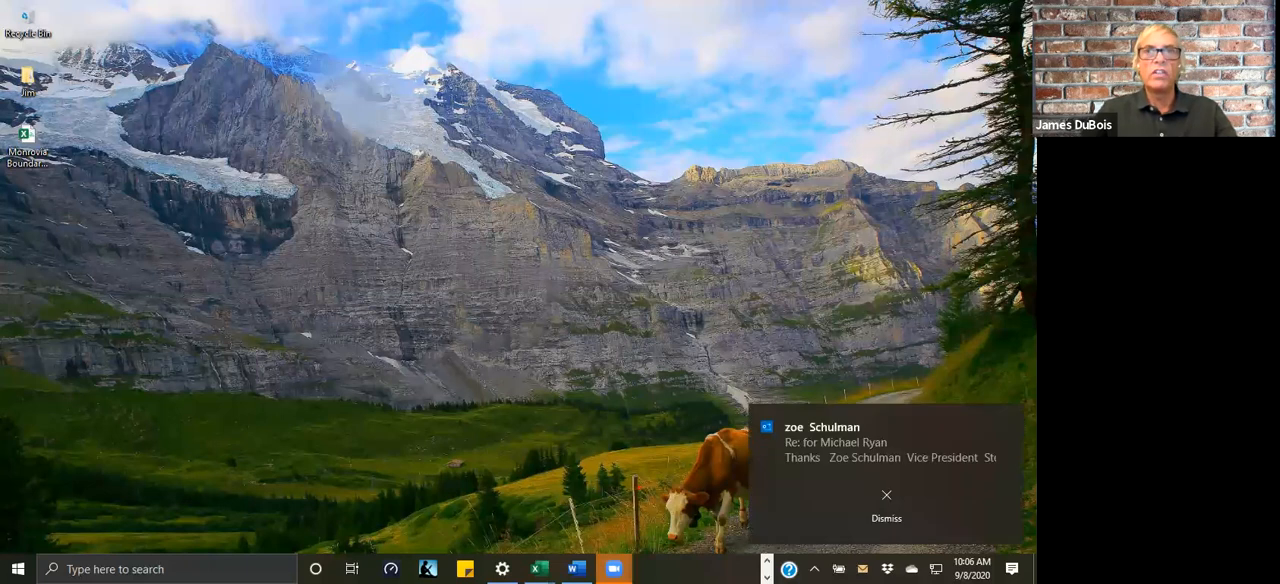
pyautogui.click(884, 497)
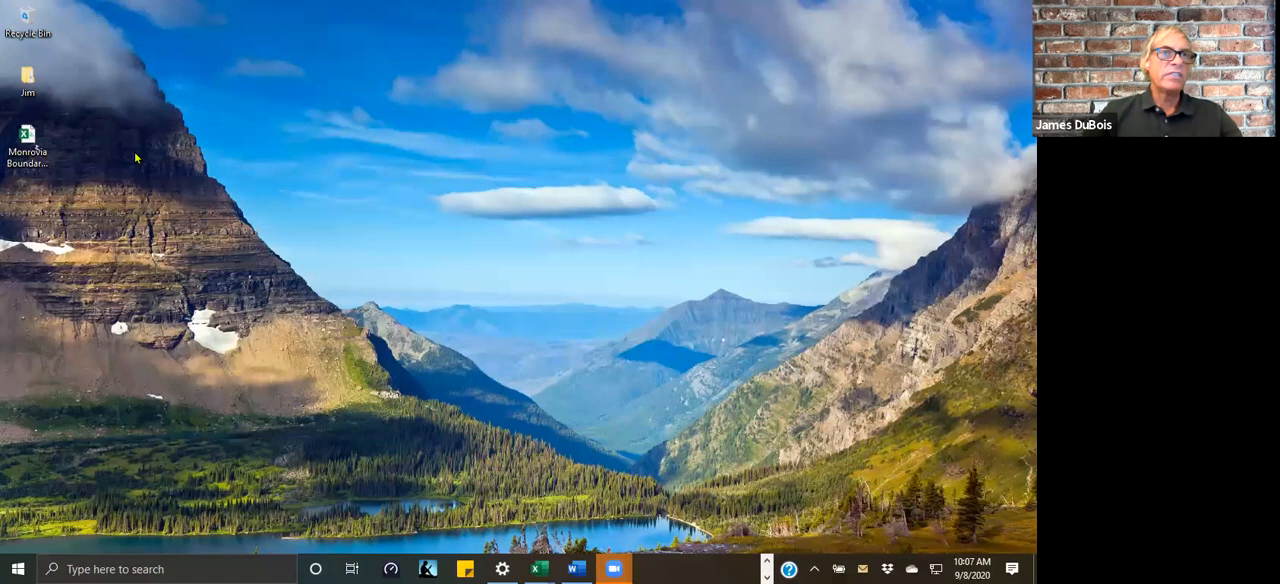
pyautogui.click(35, 168)
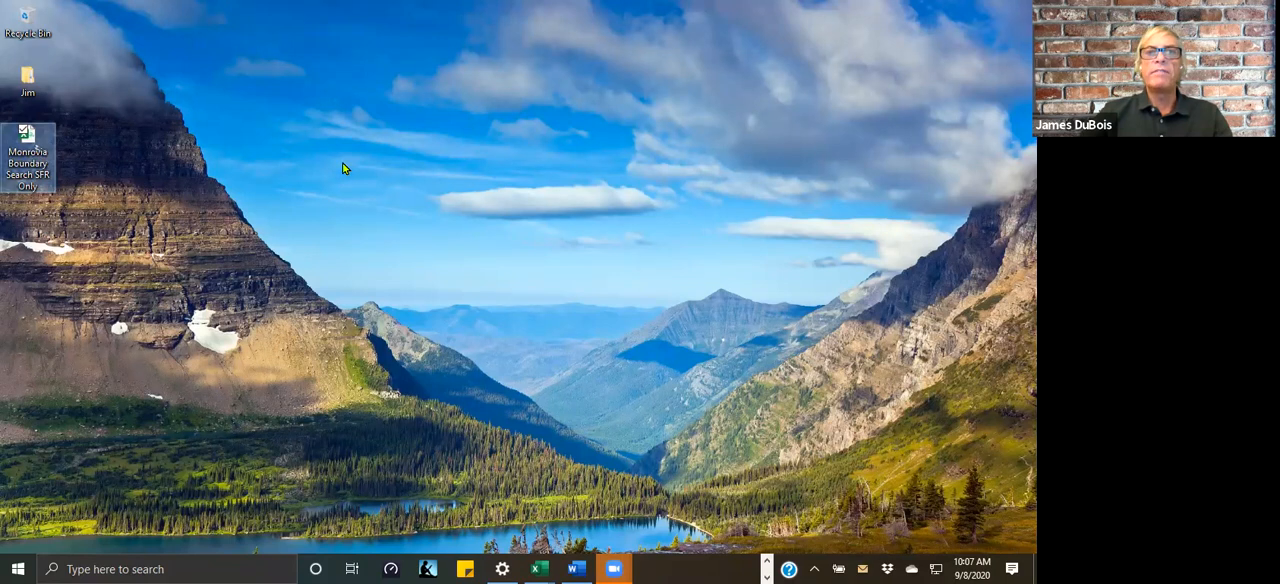
pyautogui.doubleClick(29, 143)
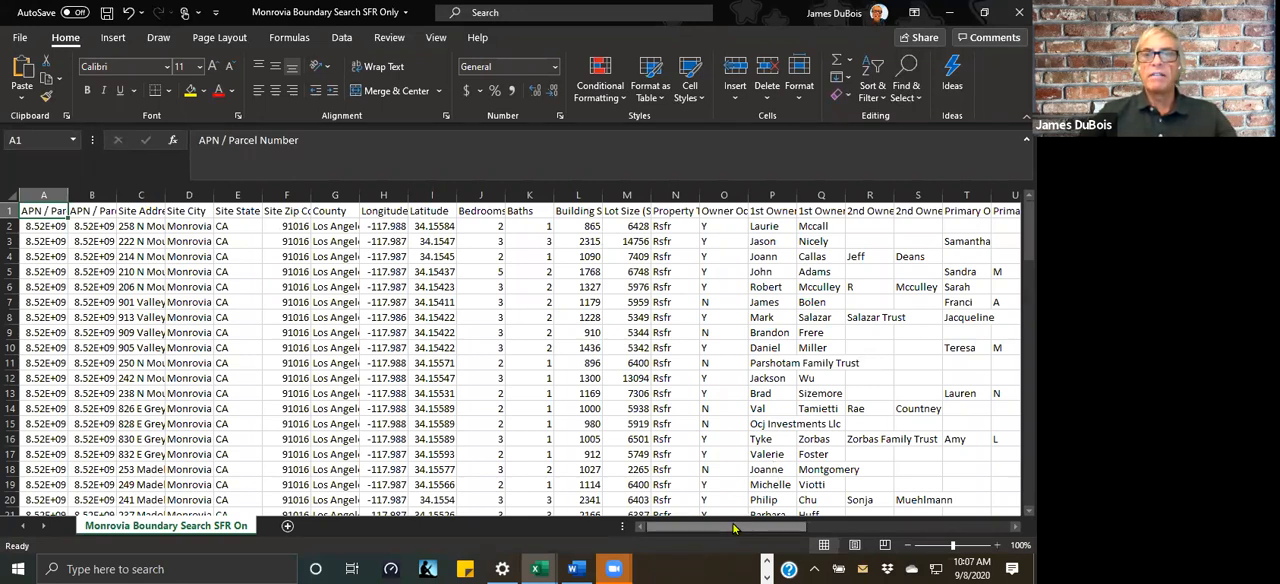
# Step: Examine the spreadsheet's columns through BENUID, its property rows down to the last record, and its header row
pyautogui.moveTo(740, 528); pyautogui.dragTo(945, 527)
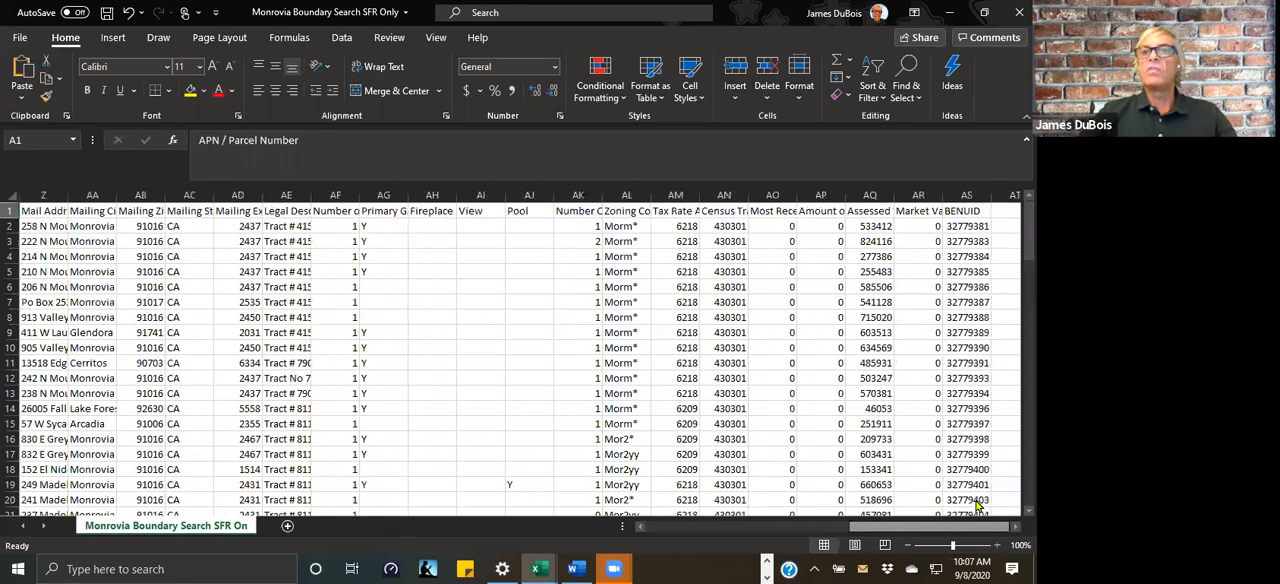
pyautogui.click(966, 195)
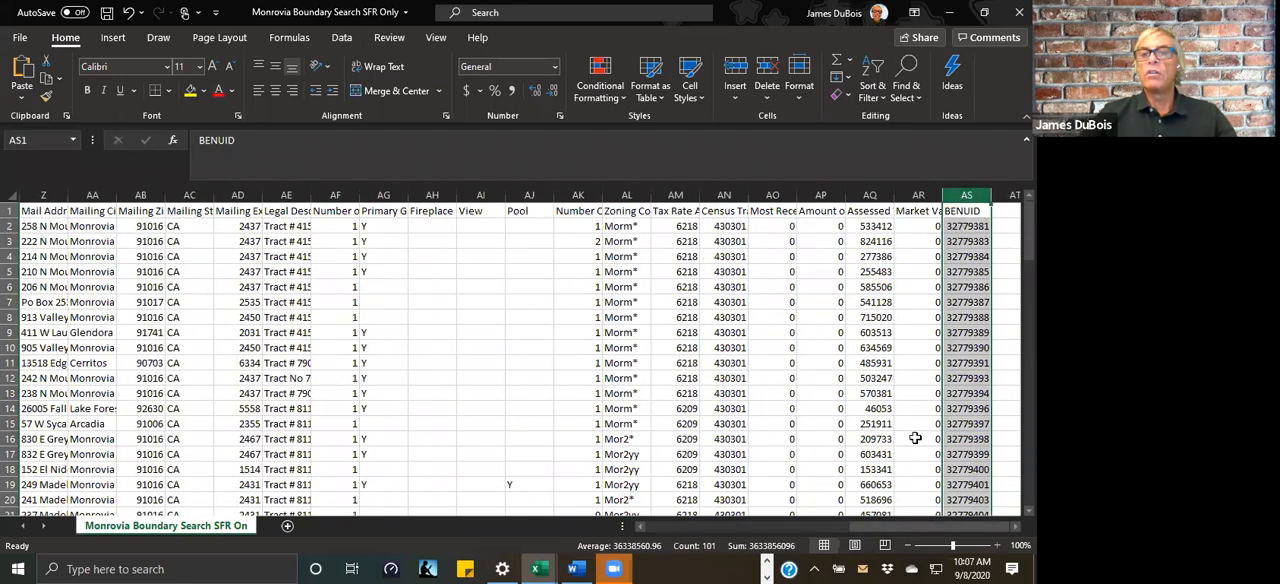
pyautogui.moveTo(912, 531); pyautogui.dragTo(457, 515)
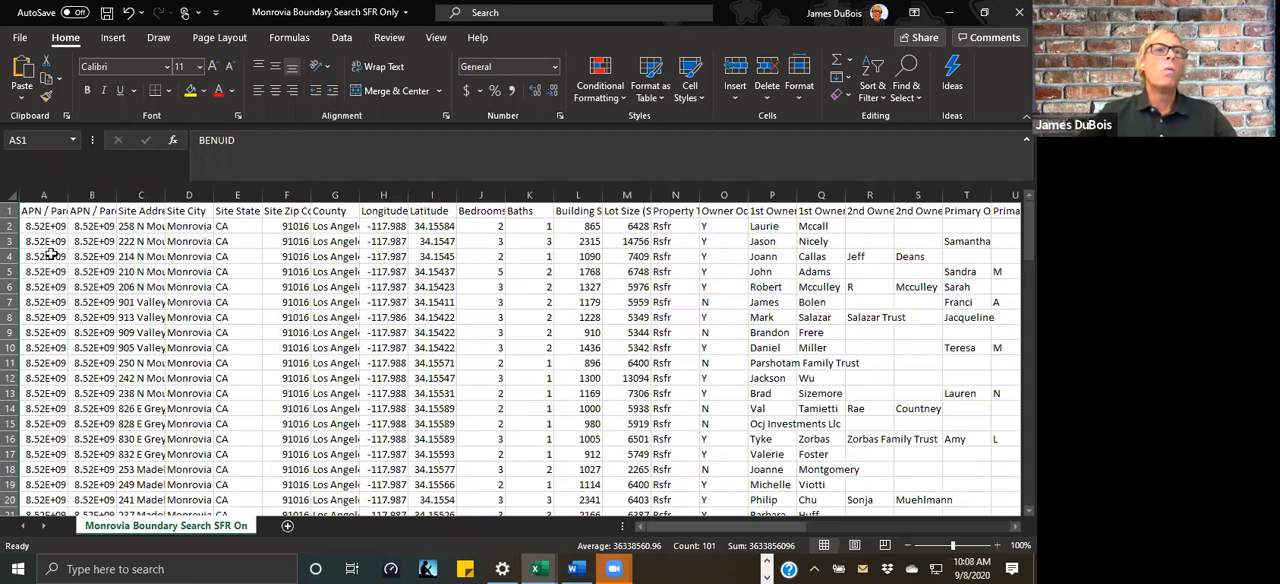
pyautogui.scroll(-12, 55, 250)
pyautogui.scroll(-20, 60, 255)
pyautogui.scroll(3, 76, 285)
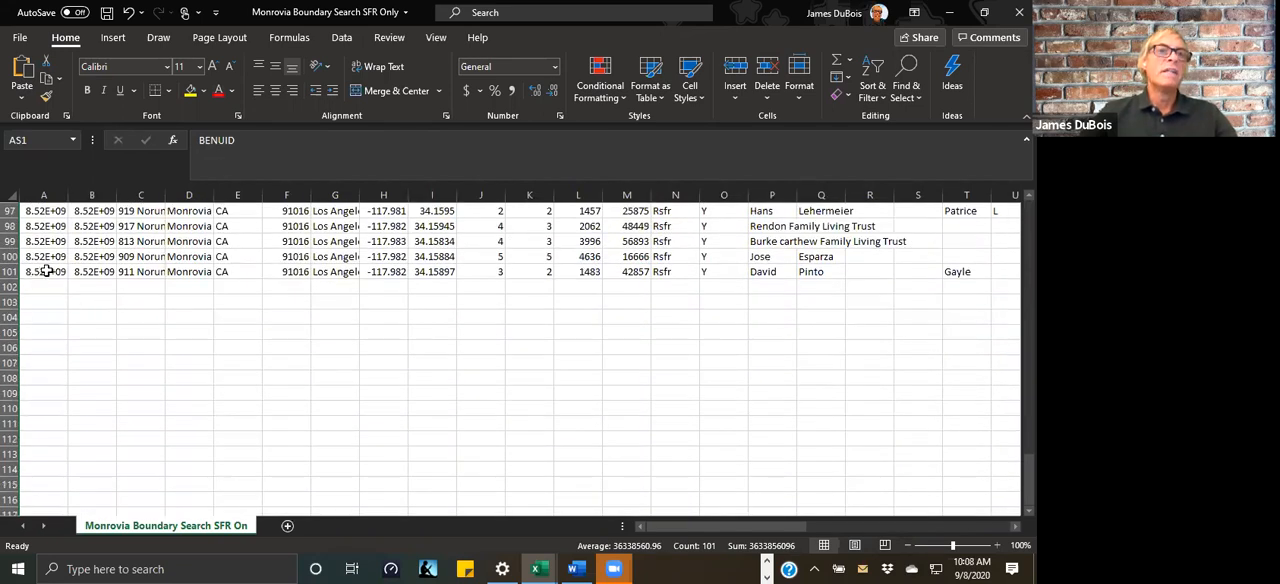
pyautogui.scroll(20, 44, 280)
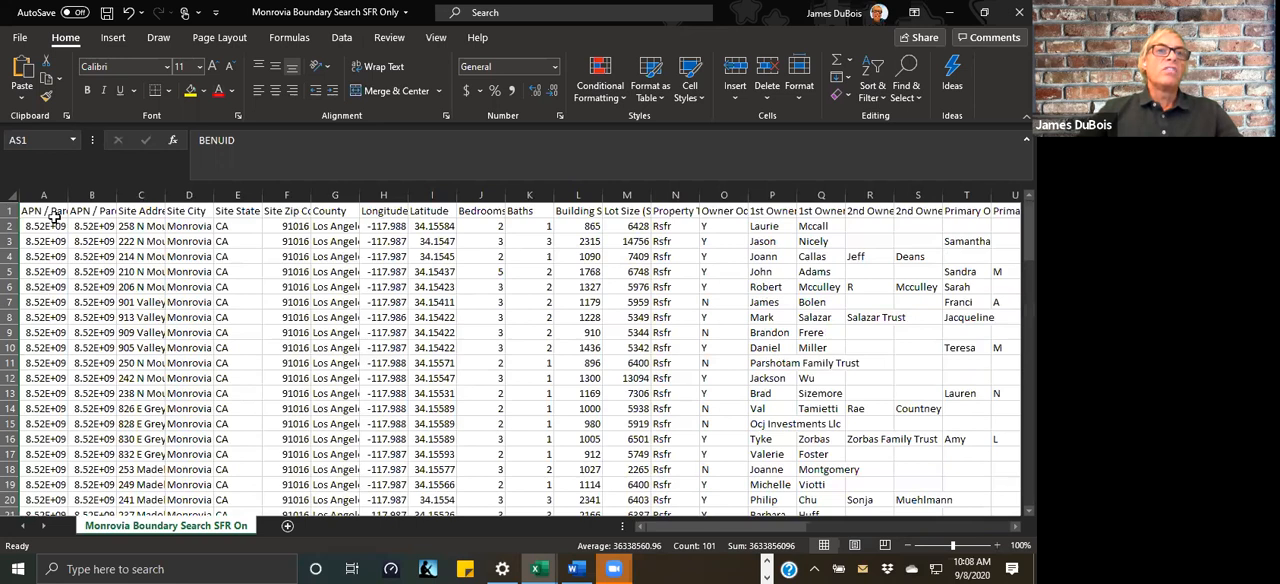
pyautogui.click(9, 209)
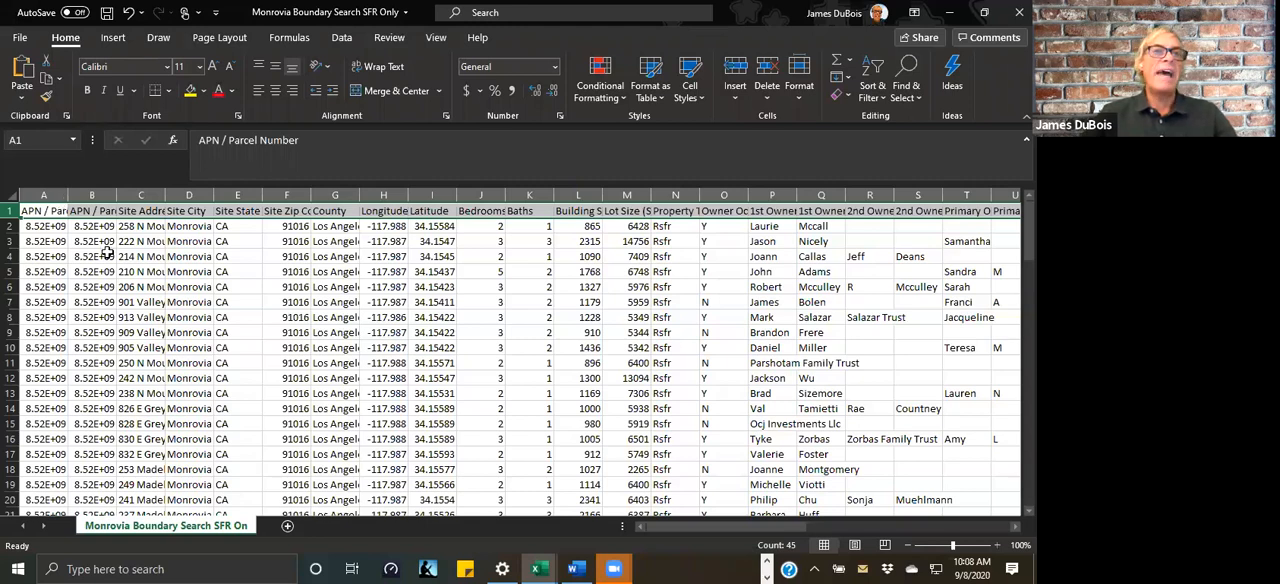
pyautogui.click(261, 246)
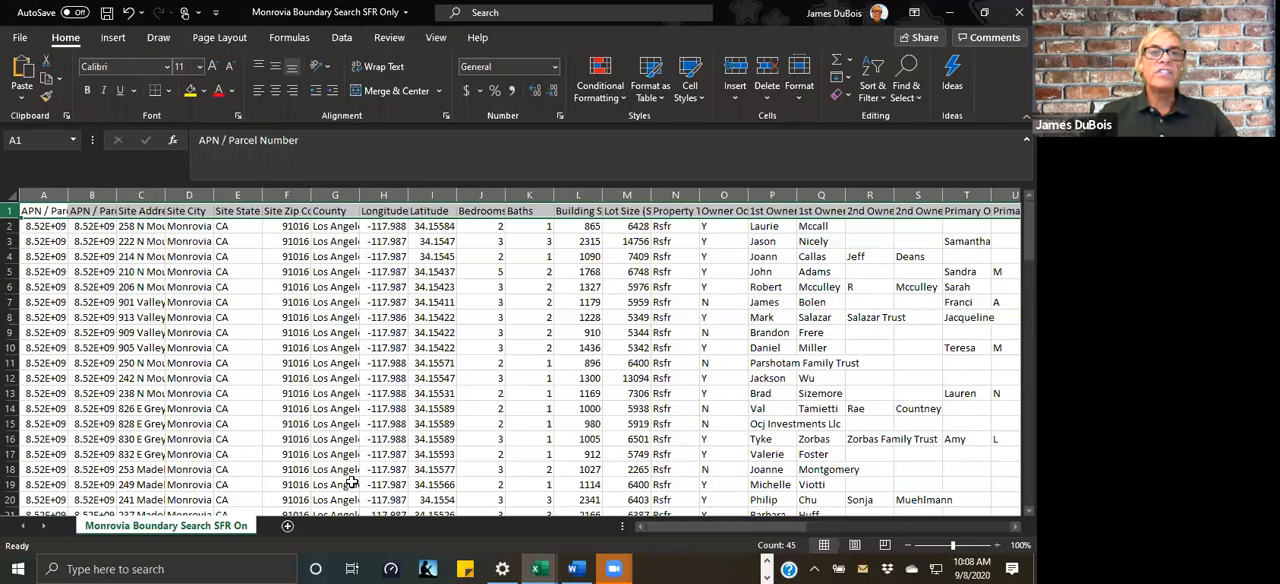
pyautogui.moveTo(739, 527)
pyautogui.mouseDown()
pyautogui.moveTo(1001, 511)
pyautogui.moveTo(745, 528)
pyautogui.mouseUp()
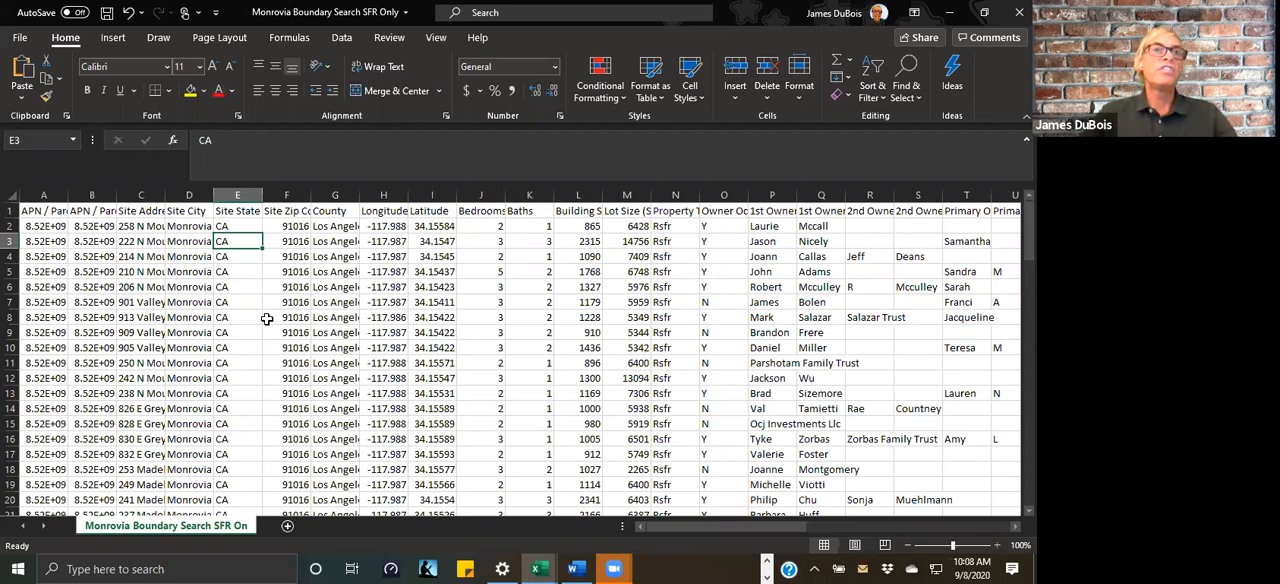
# Step: Highlight the whole APN / Parcel Number column (A) with a yellow fill
pyautogui.click(45, 212)
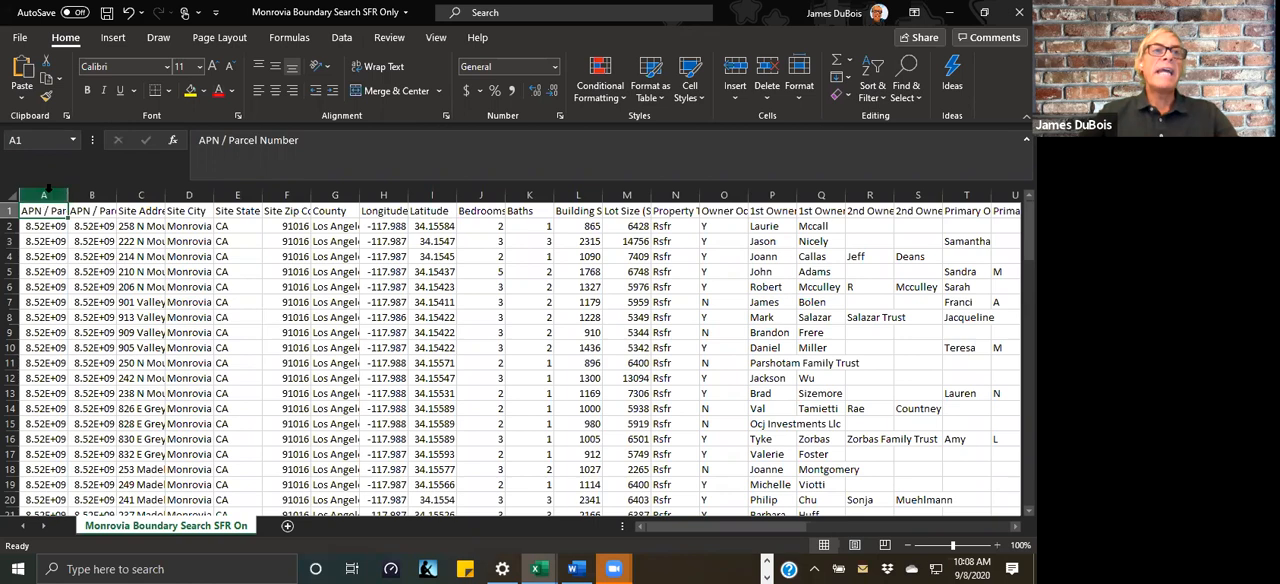
pyautogui.click(55, 196)
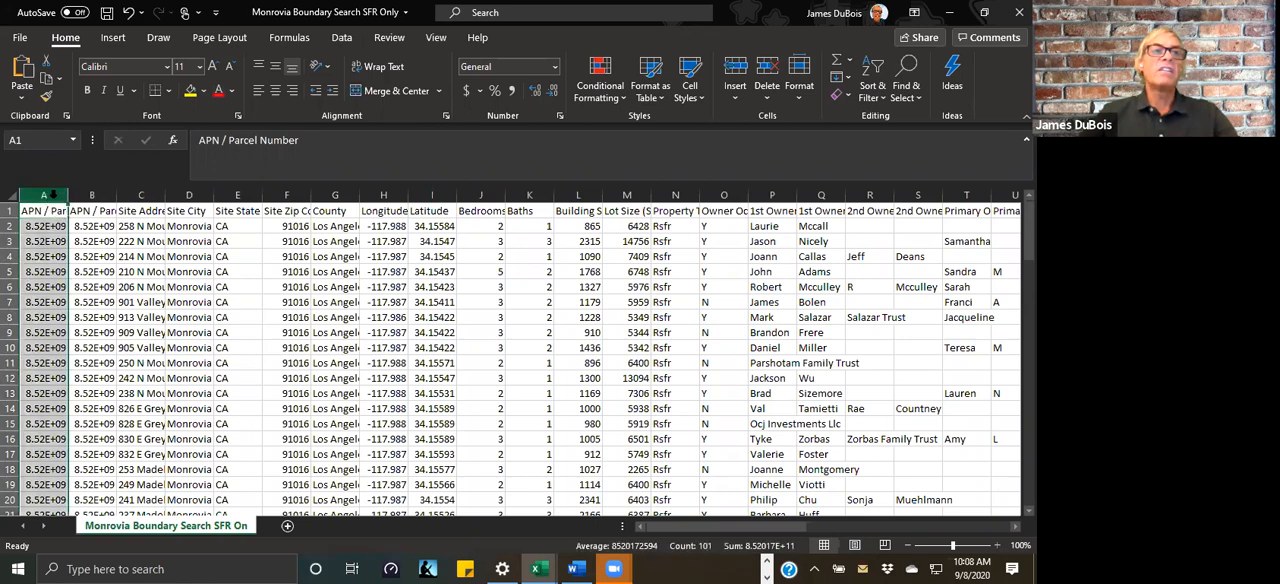
pyautogui.click(190, 90)
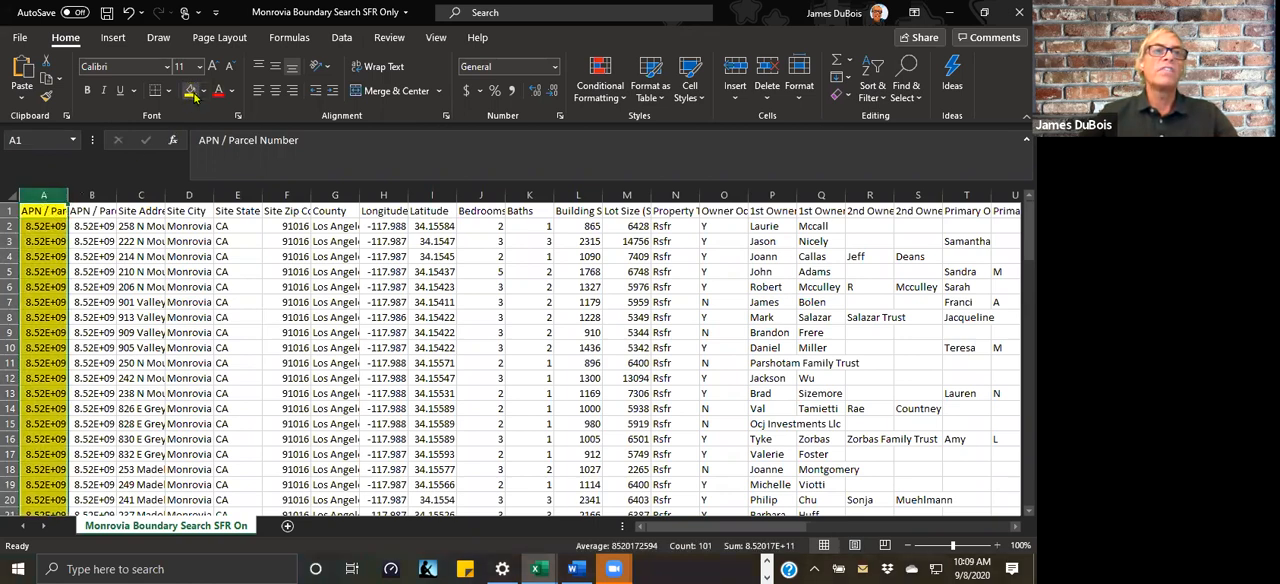
# Step: Widen the Site Address column to fit the full addresses and fill it with yellow
pyautogui.click(152, 196)
pyautogui.moveTo(165, 196); pyautogui.dragTo(305, 205)
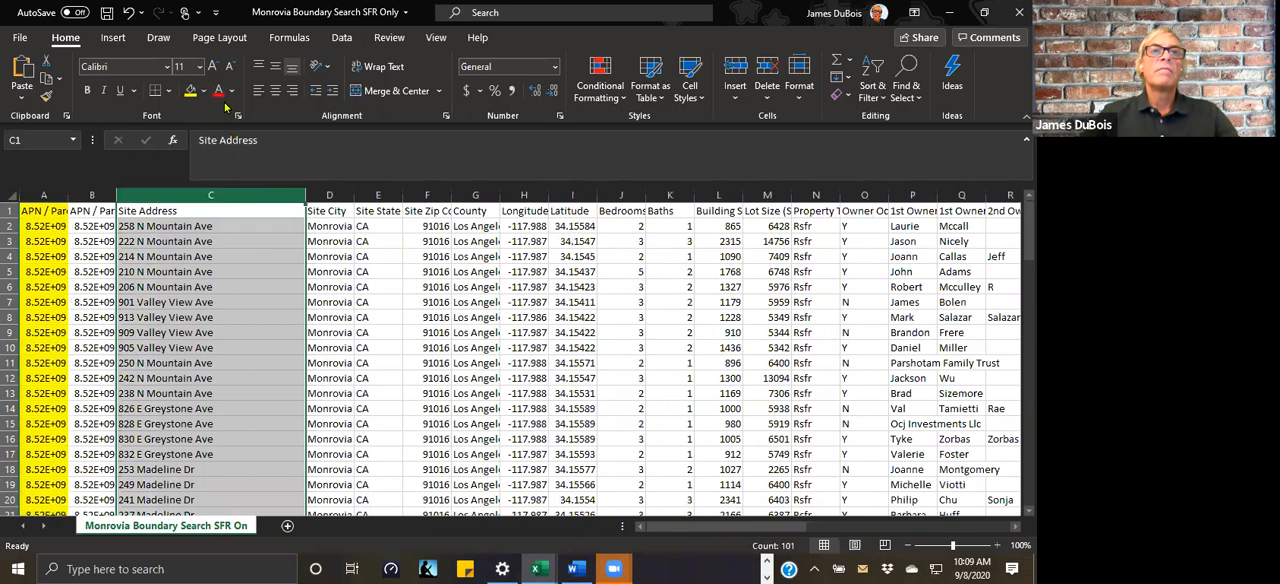
pyautogui.click(190, 90)
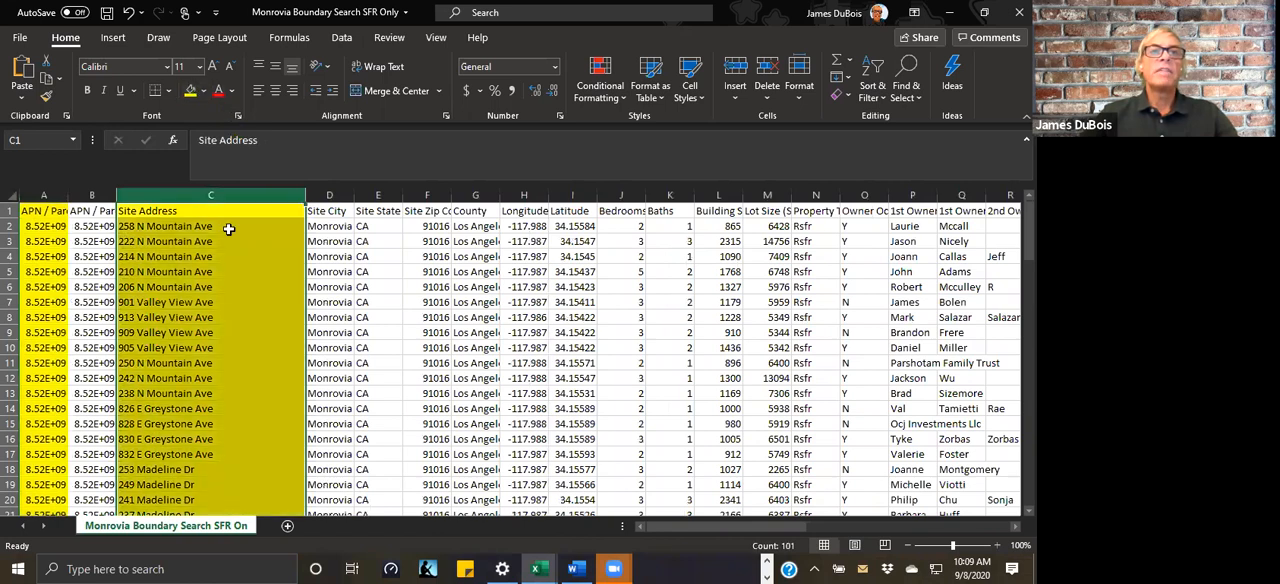
# Step: Fill the Site Zip Code column with yellow and widen it to fit its heading
pyautogui.click(418, 196)
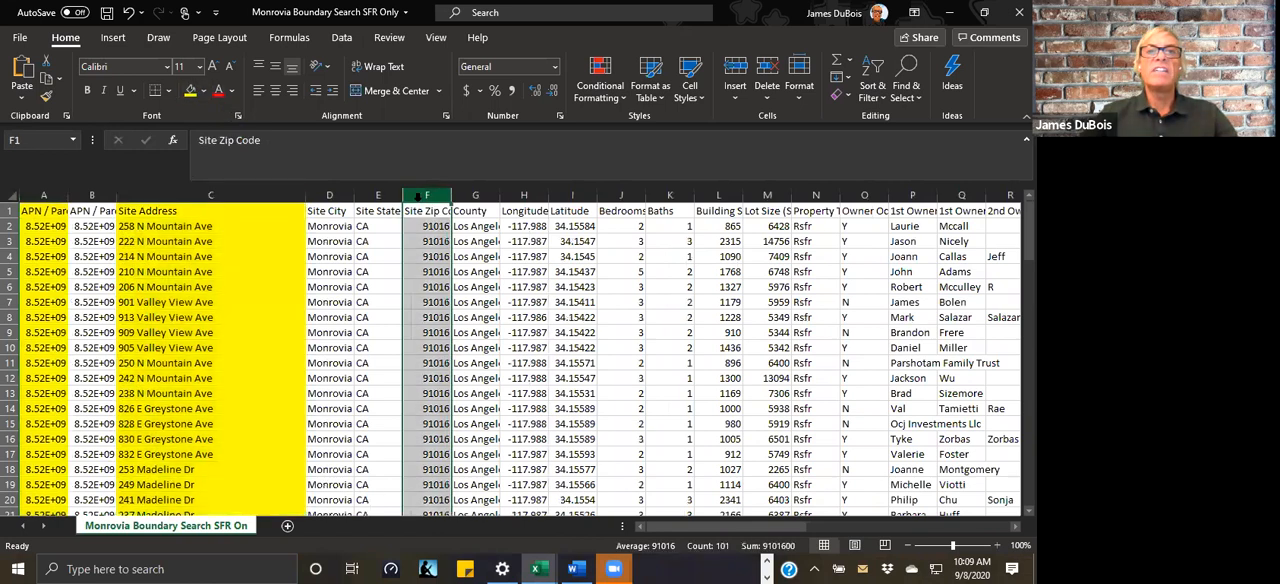
pyautogui.click(190, 90)
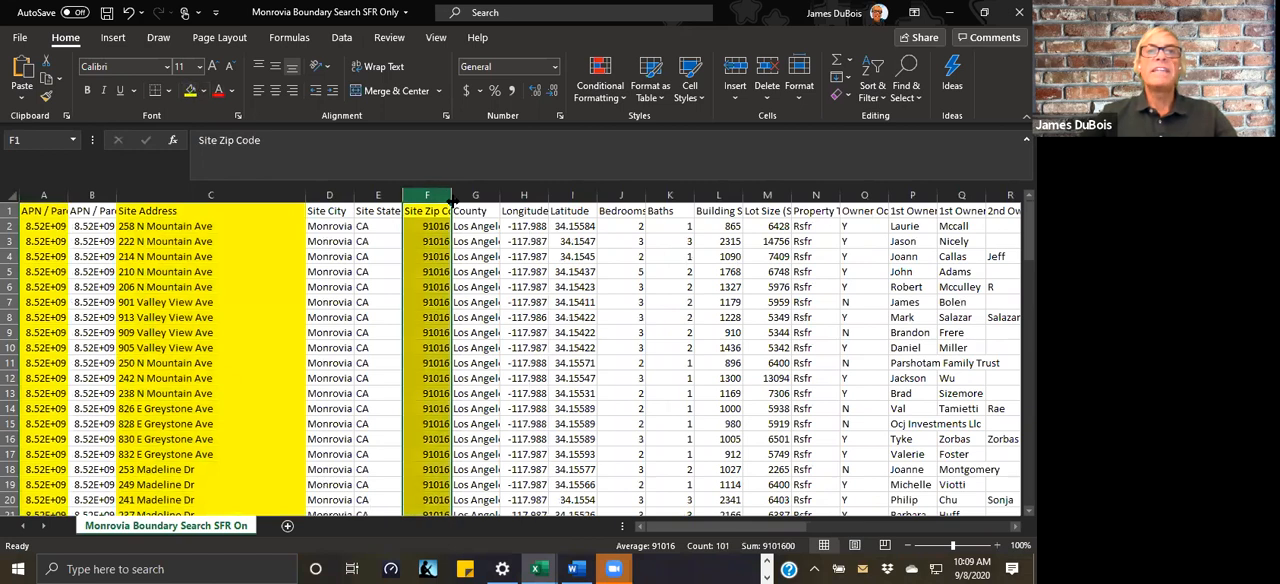
pyautogui.moveTo(451, 200); pyautogui.dragTo(502, 200)
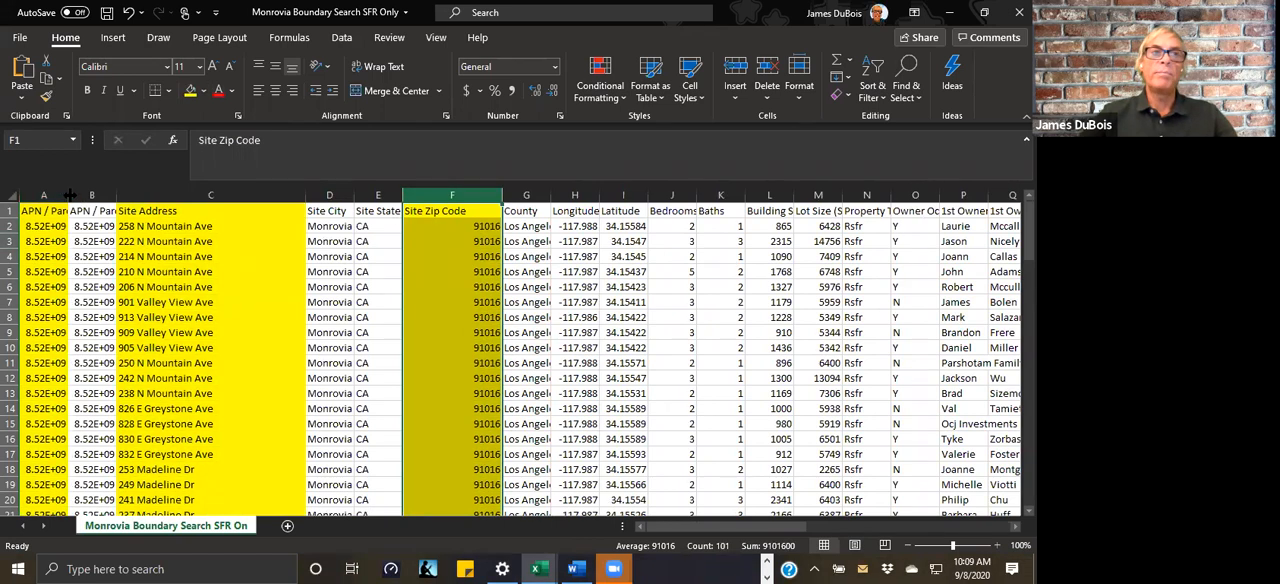
# Step: Widen the APN / Parcel Number column to show full parcel numbers, and left-align every cell in the sheet
pyautogui.moveTo(67, 195); pyautogui.dragTo(109, 199)
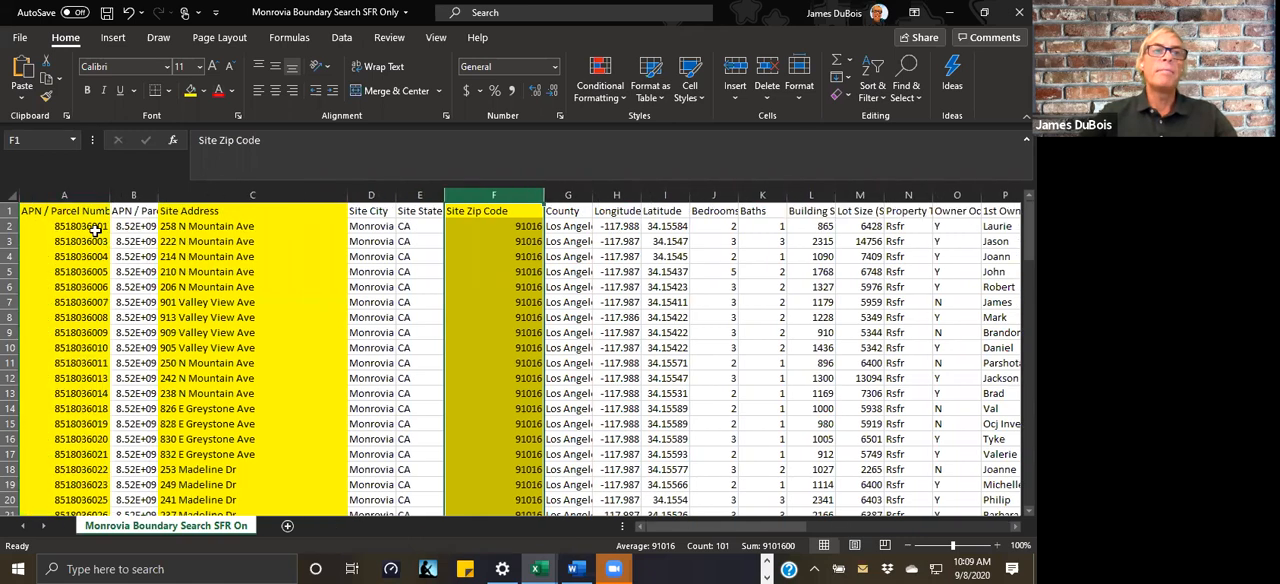
pyautogui.click(13, 194)
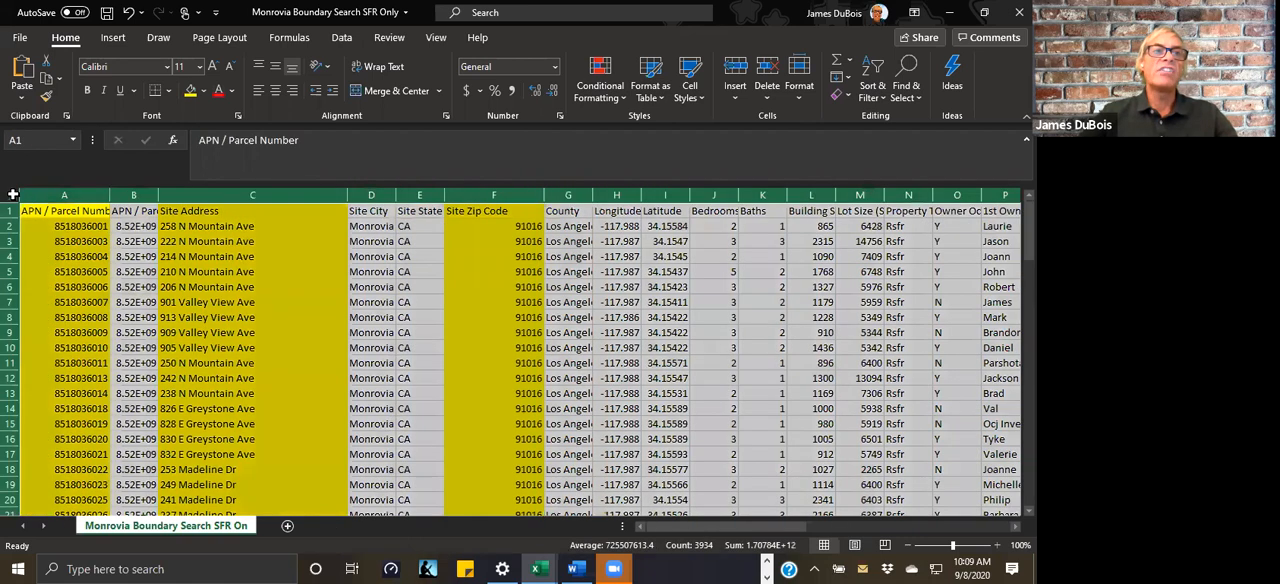
pyautogui.click(258, 92)
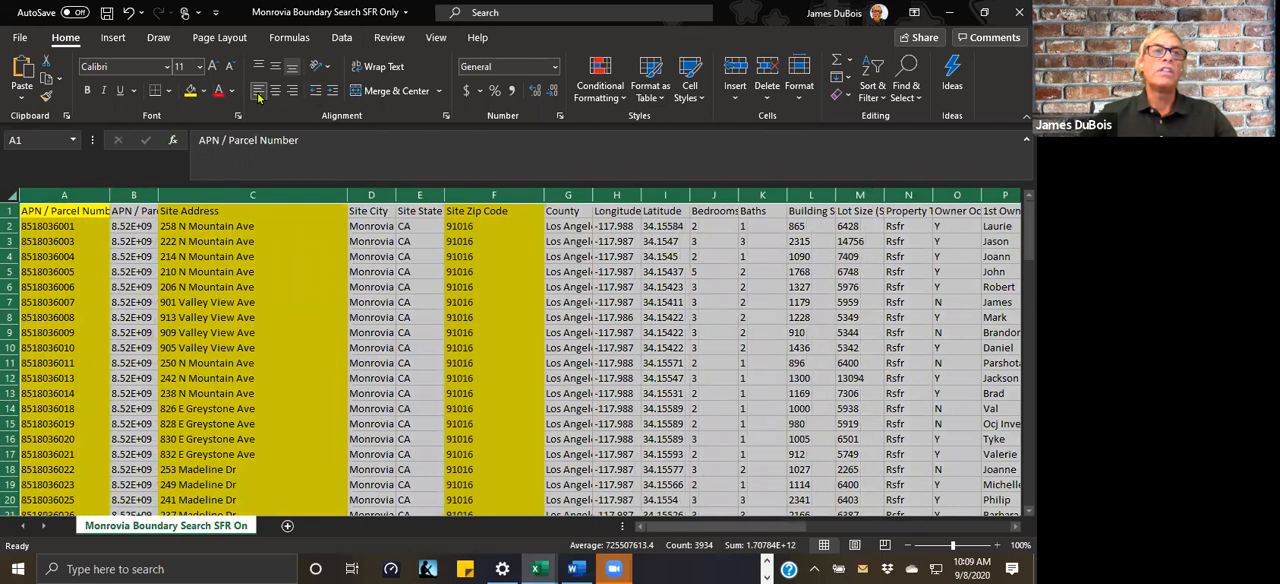
# Step: Delete the APN / Parcel Number (text) column next to the Site Address column
pyautogui.click(300, 196)
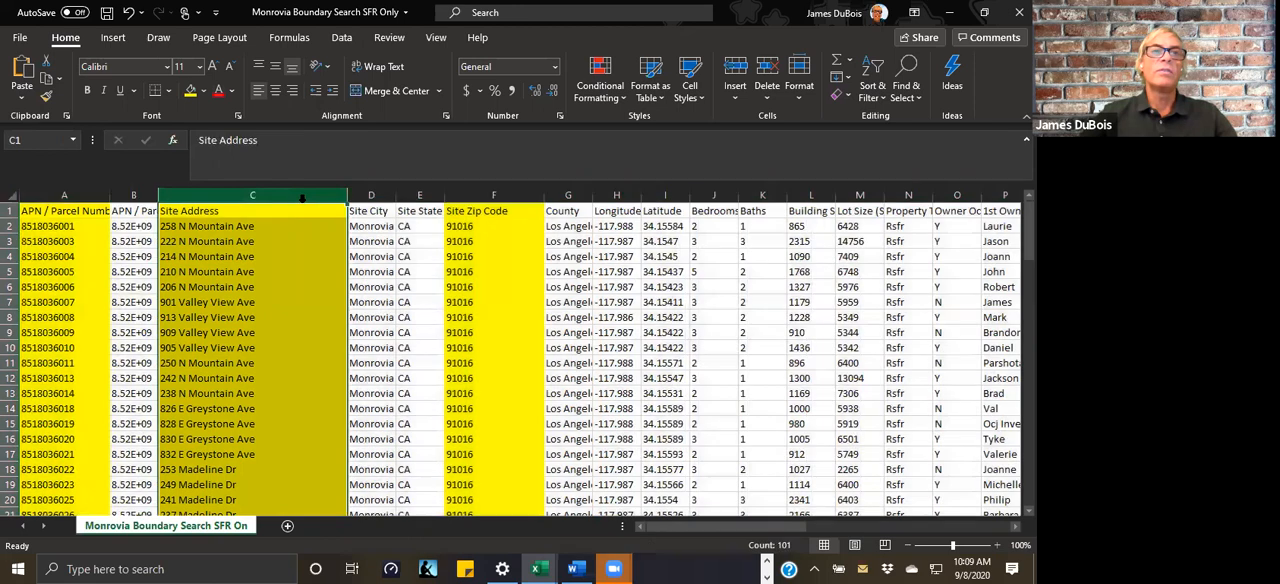
pyautogui.click(138, 196)
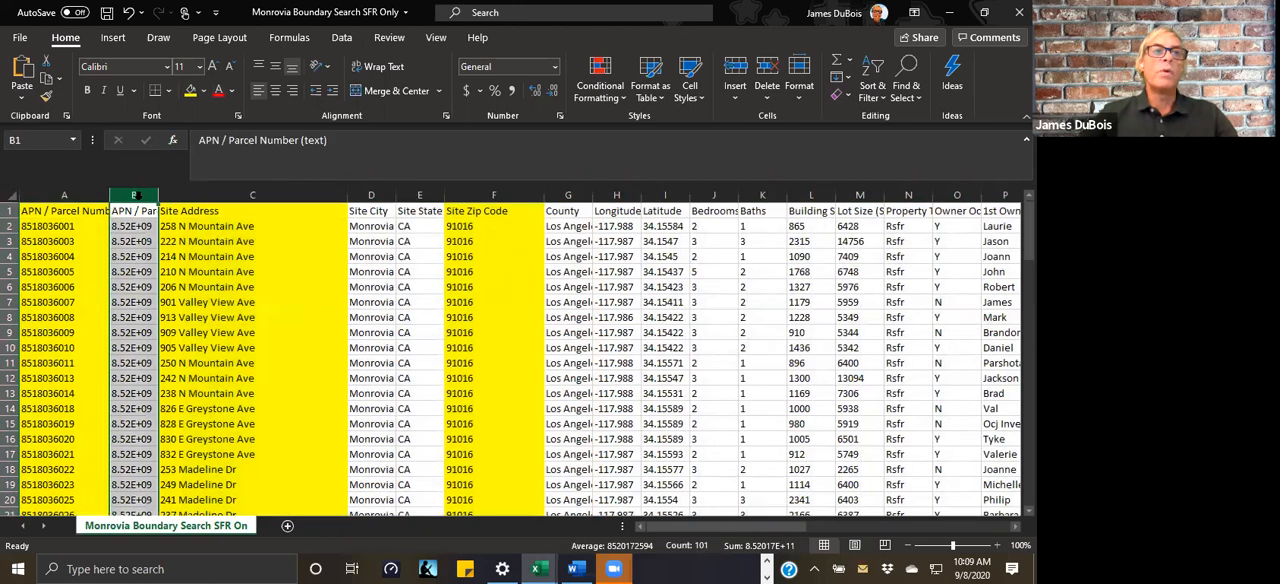
pyautogui.rightClick(134, 197)
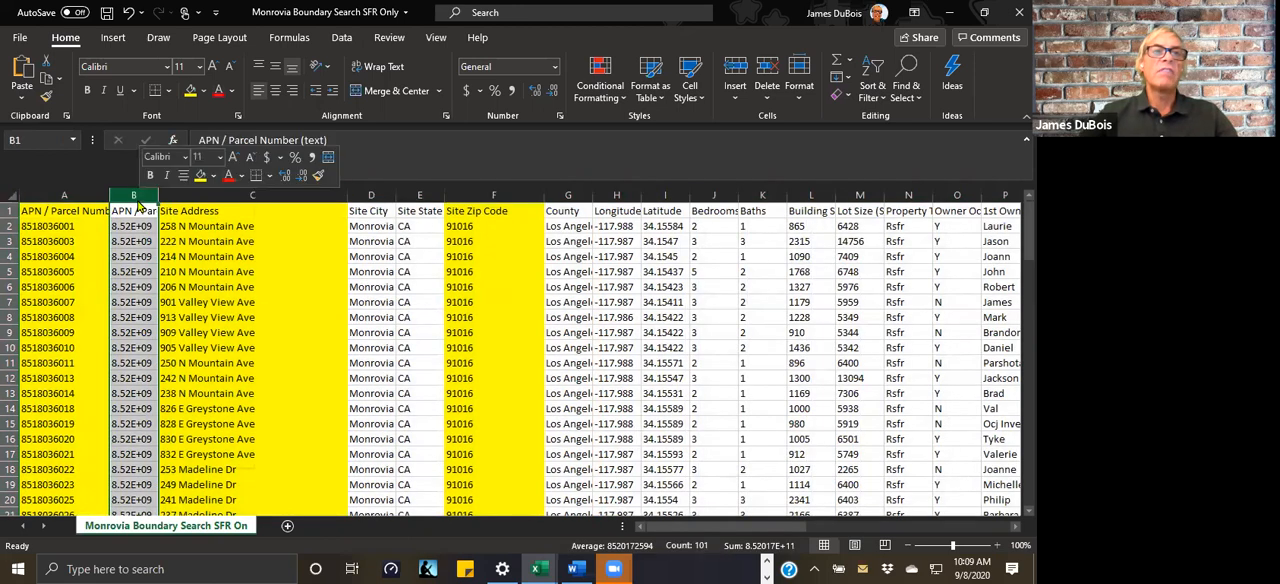
pyautogui.click(180, 346)
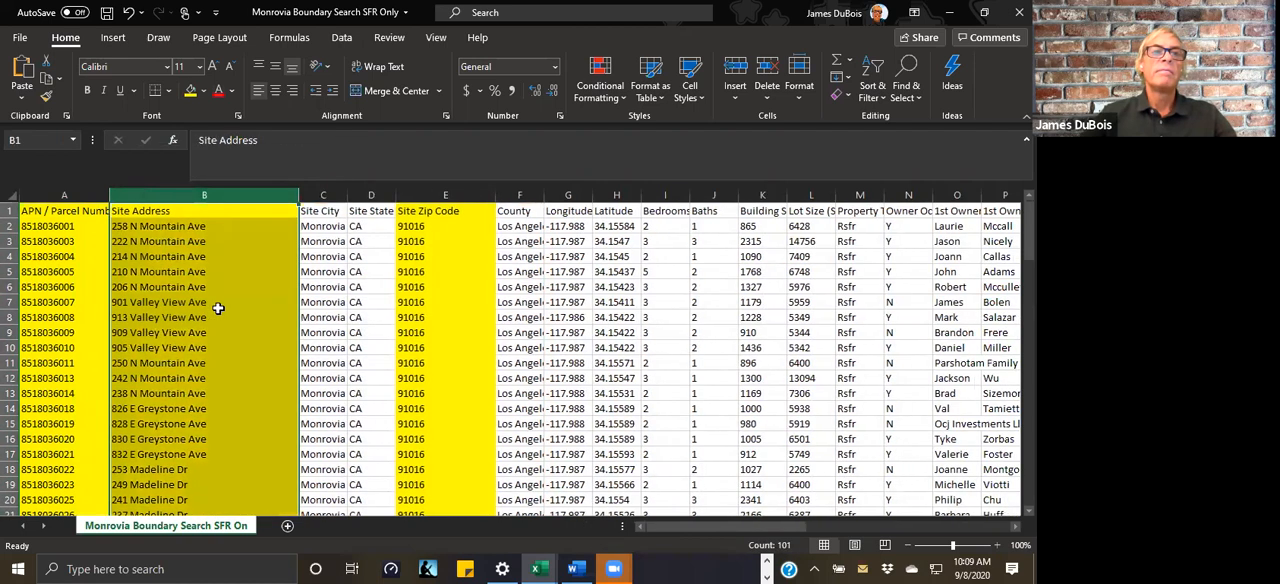
# Step: Delete the Site City and Site State columns between the Site Address and Site Zip Code columns
pyautogui.moveTo(328, 196); pyautogui.dragTo(368, 196)
pyautogui.rightClick(371, 197)
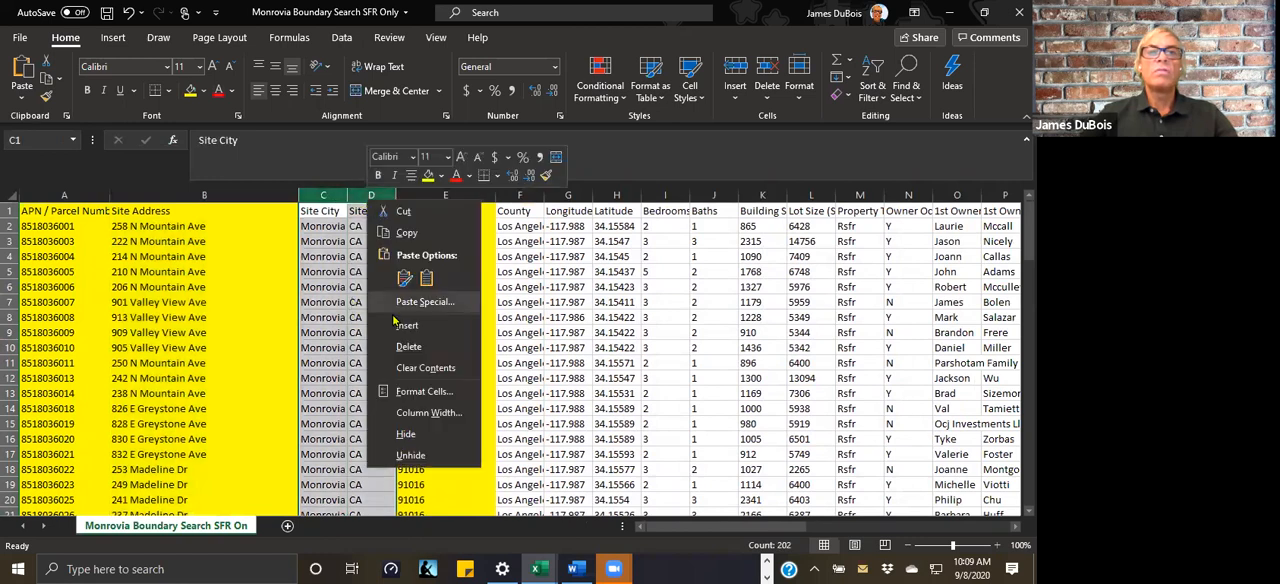
pyautogui.click(403, 346)
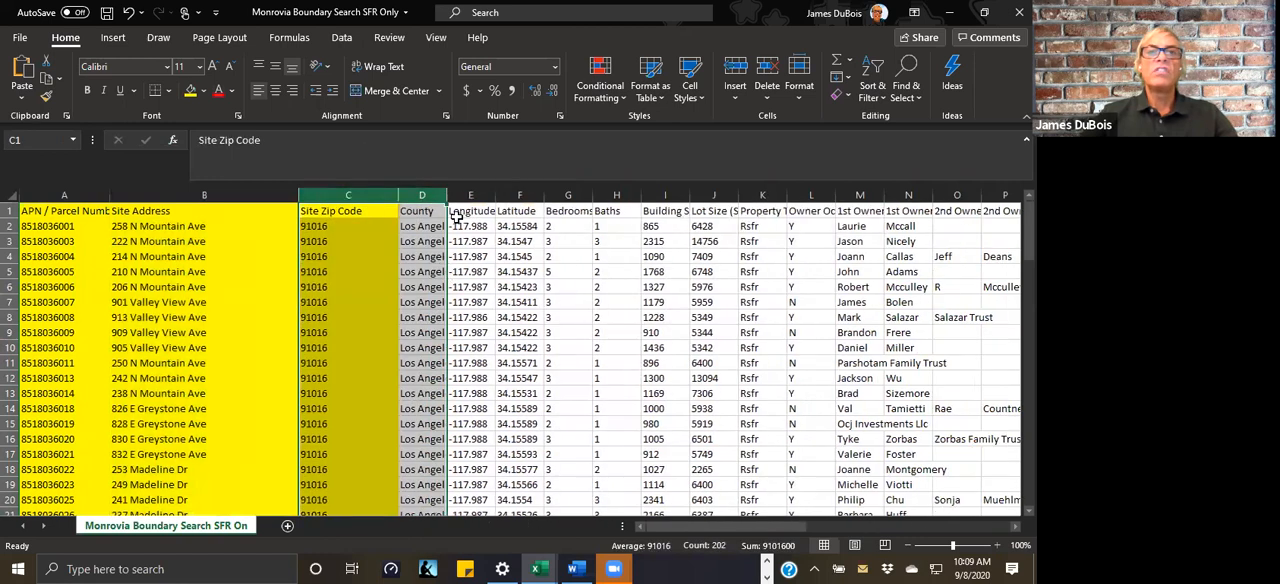
# Step: Delete all columns from County through BENUID, and widen the APN / Parcel Number column to show its full heading
pyautogui.click(455, 214)
pyautogui.moveTo(421, 199); pyautogui.dragTo(930, 196)
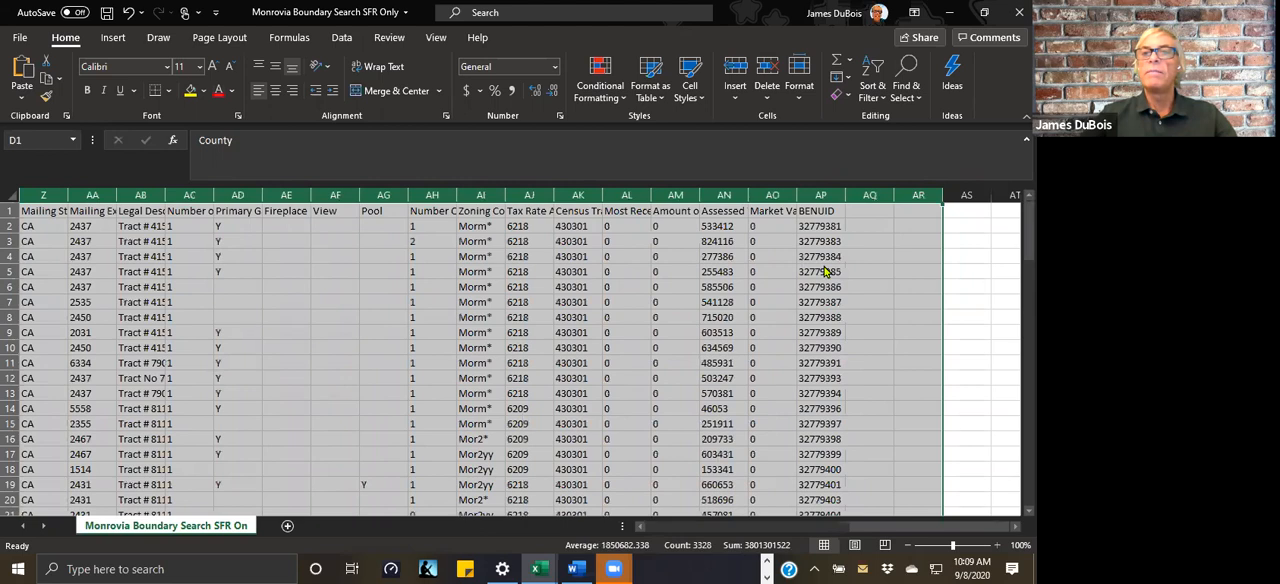
pyautogui.rightClick(826, 264)
pyautogui.click(862, 409)
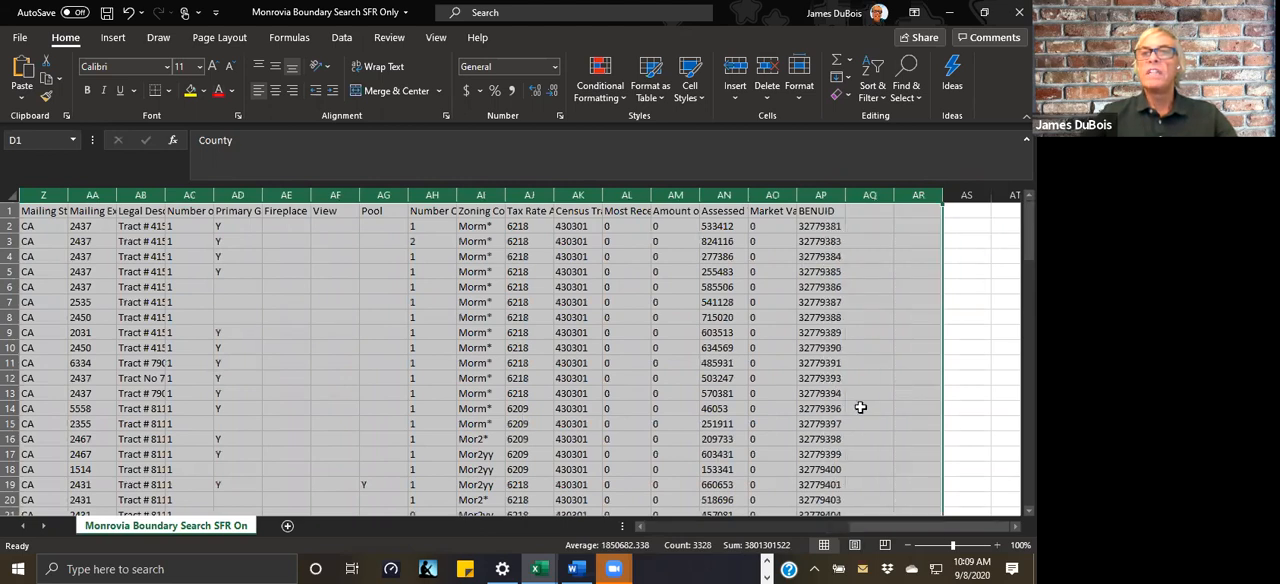
pyautogui.click(859, 407)
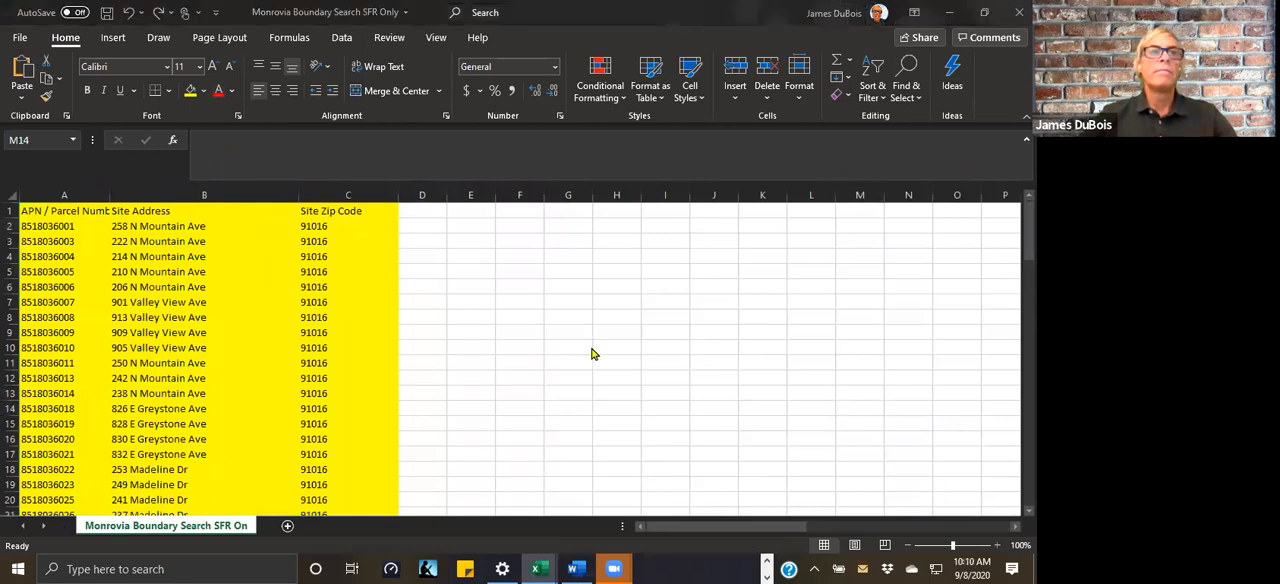
pyautogui.click(99, 199)
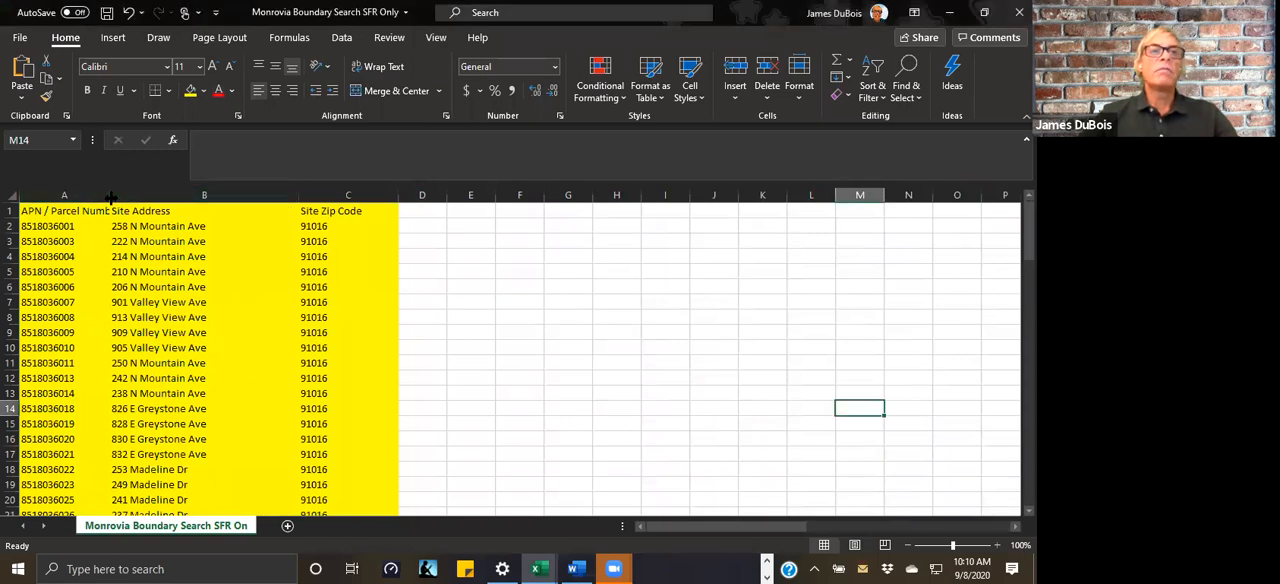
pyautogui.moveTo(110, 199); pyautogui.dragTo(152, 199)
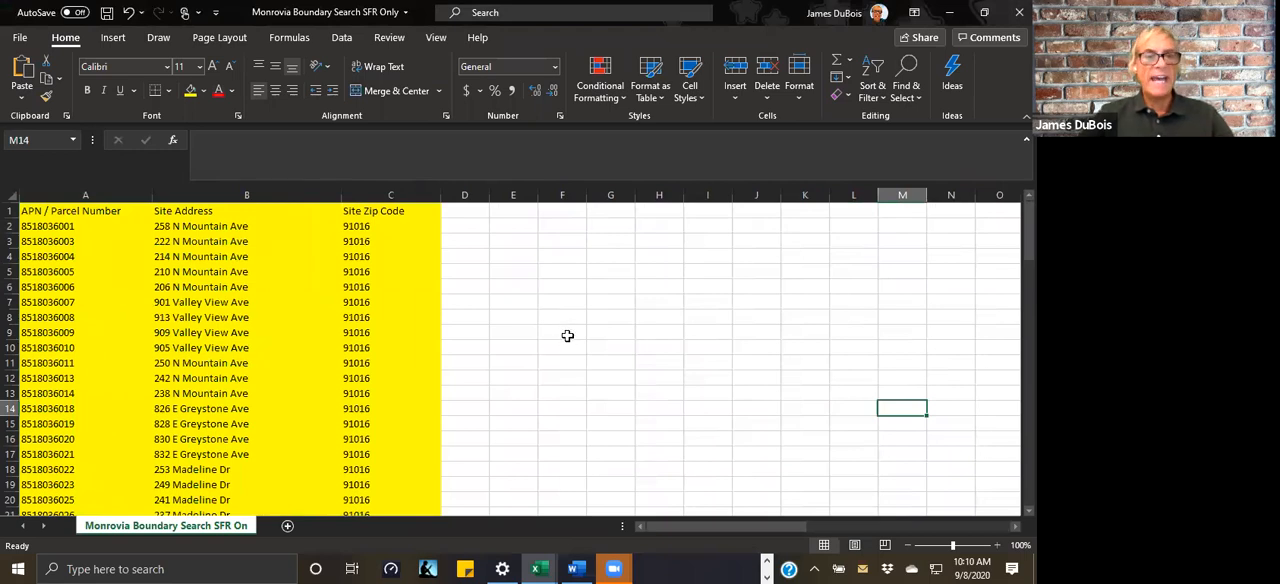
# Step: Switch to TitleToolbox in the browser and look at its Cloud dialog and the Farms options under Farming, including Upload
pyautogui.hotkey('alt', 'Tab')
pyautogui.hotkey('alt', 'Tab')
pyautogui.hotkey('alt', 'Tab')
pyautogui.hotkey('alt', 'Tab')
pyautogui.hotkey('alt', 'Tab')
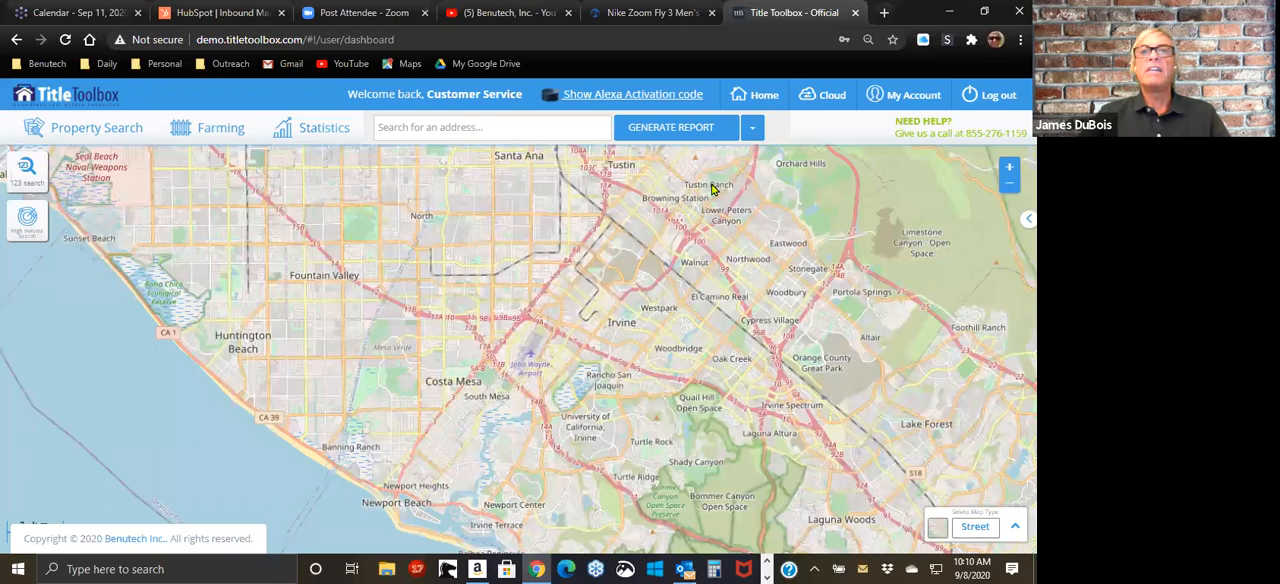
pyautogui.click(816, 100)
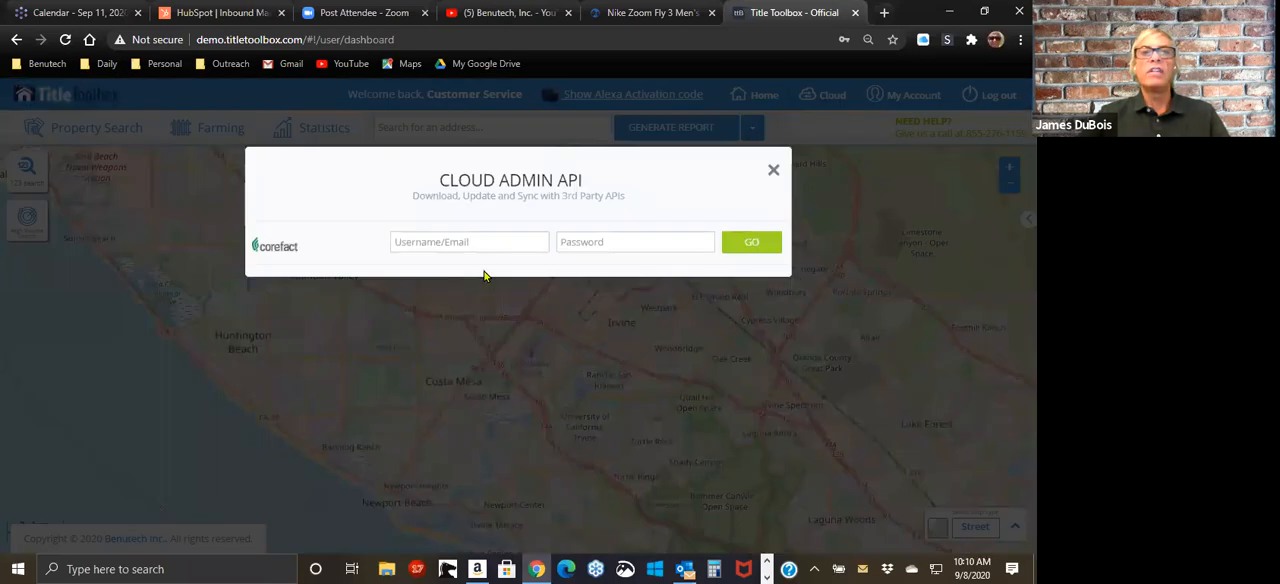
pyautogui.click(772, 169)
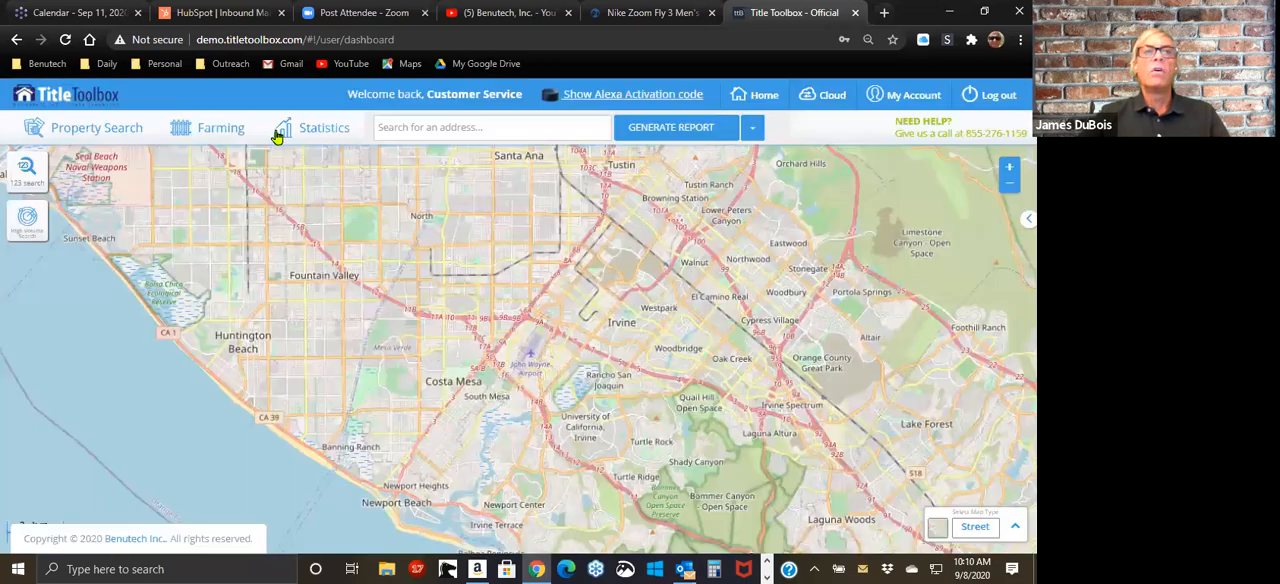
pyautogui.click(225, 137)
pyautogui.click(232, 312)
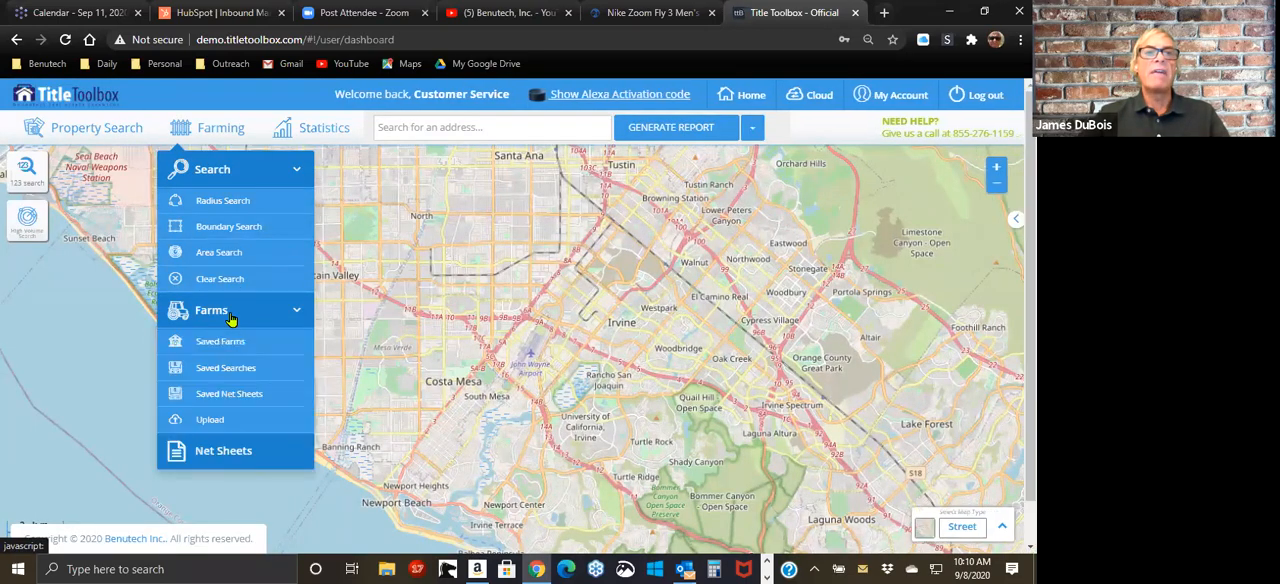
pyautogui.click(232, 318)
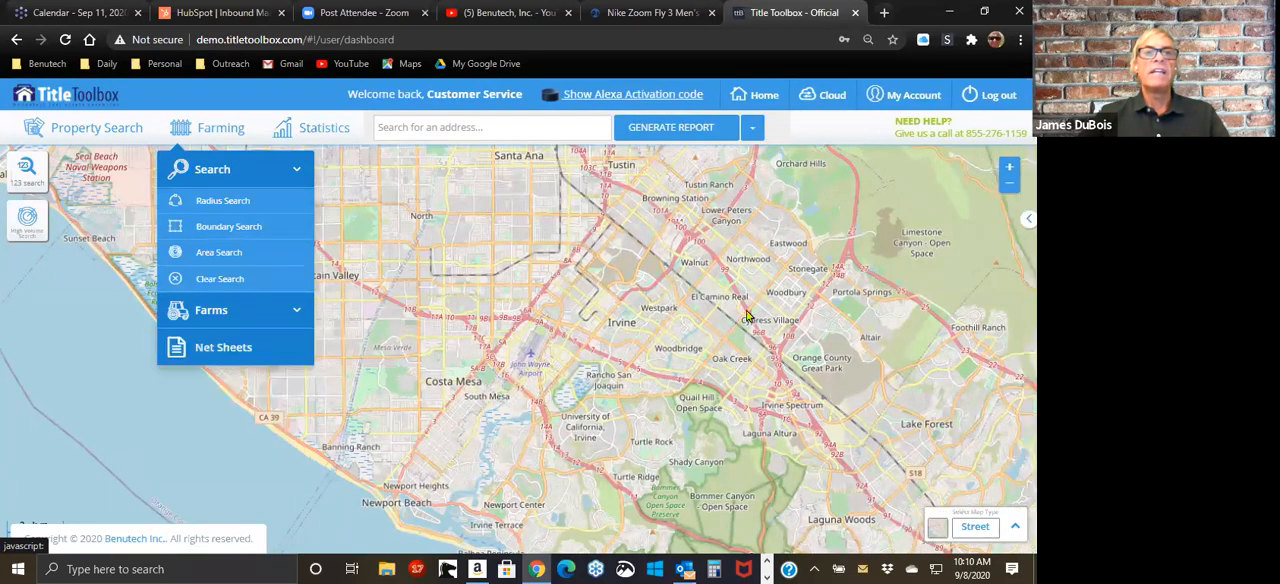
pyautogui.click(892, 166)
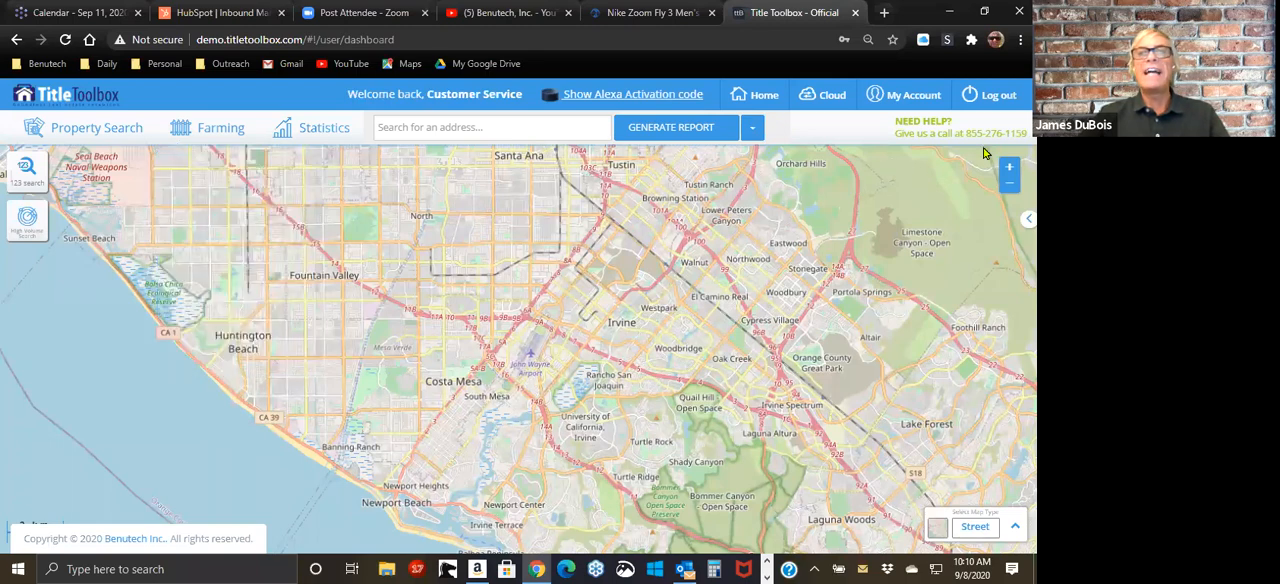
# Step: Switch back to the Excel workbook and remove the fill color from the entire sheet
pyautogui.hotkey('alt', 'Tab')
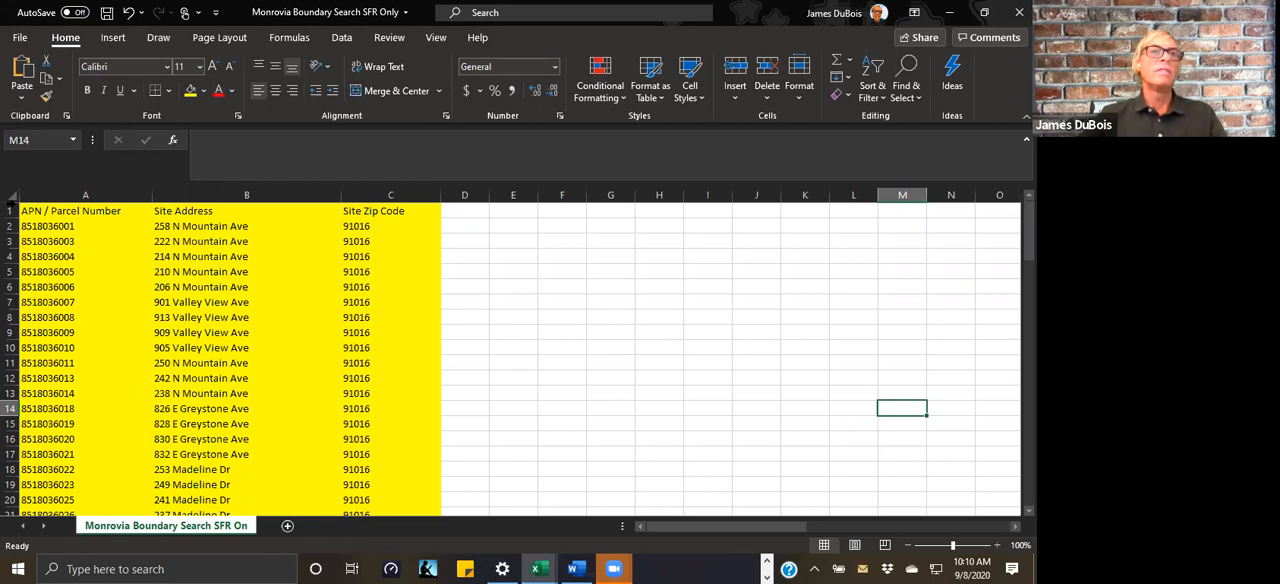
pyautogui.click(11, 198)
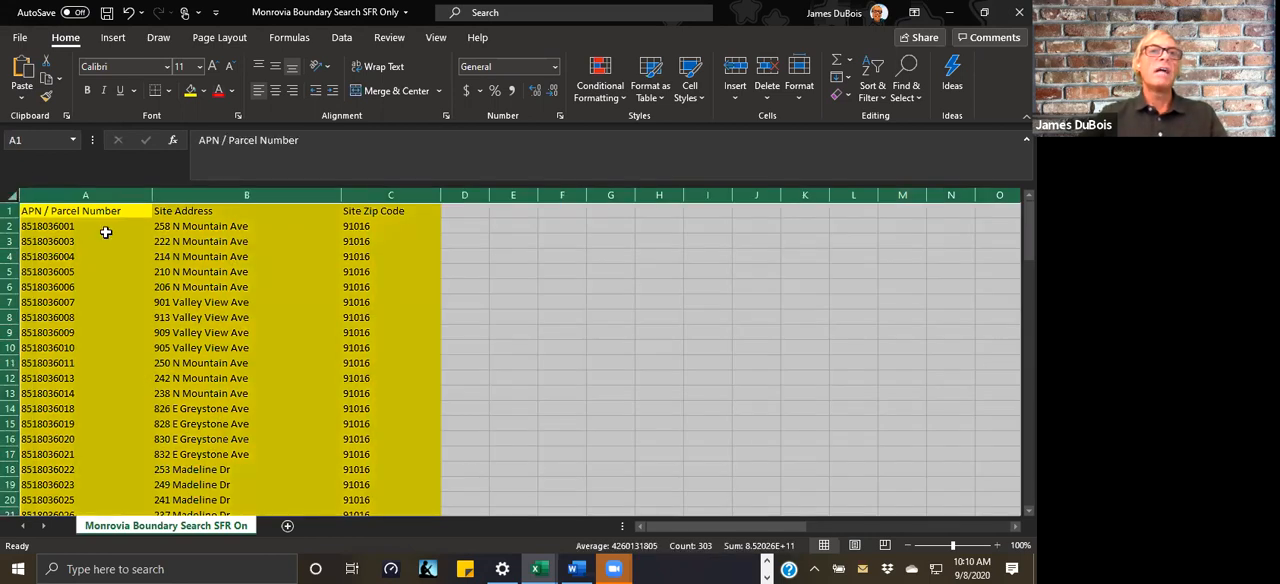
pyautogui.click(204, 91)
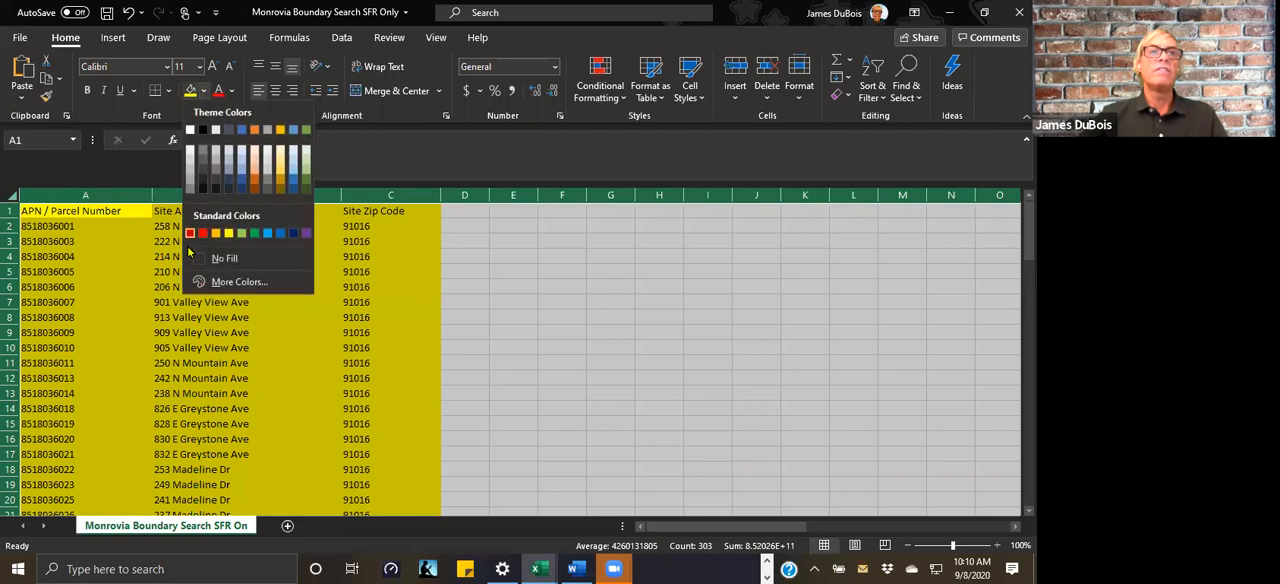
pyautogui.click(199, 260)
pyautogui.click(575, 328)
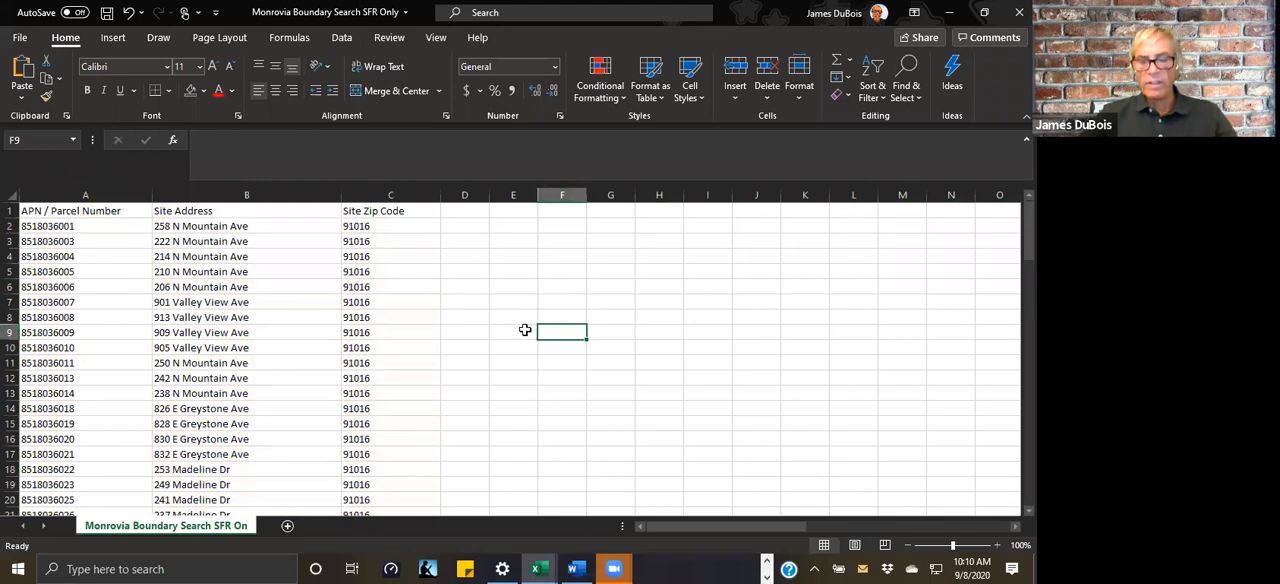
# Step: Insert an empty column before the APN / Parcel Number column
pyautogui.click(62, 197)
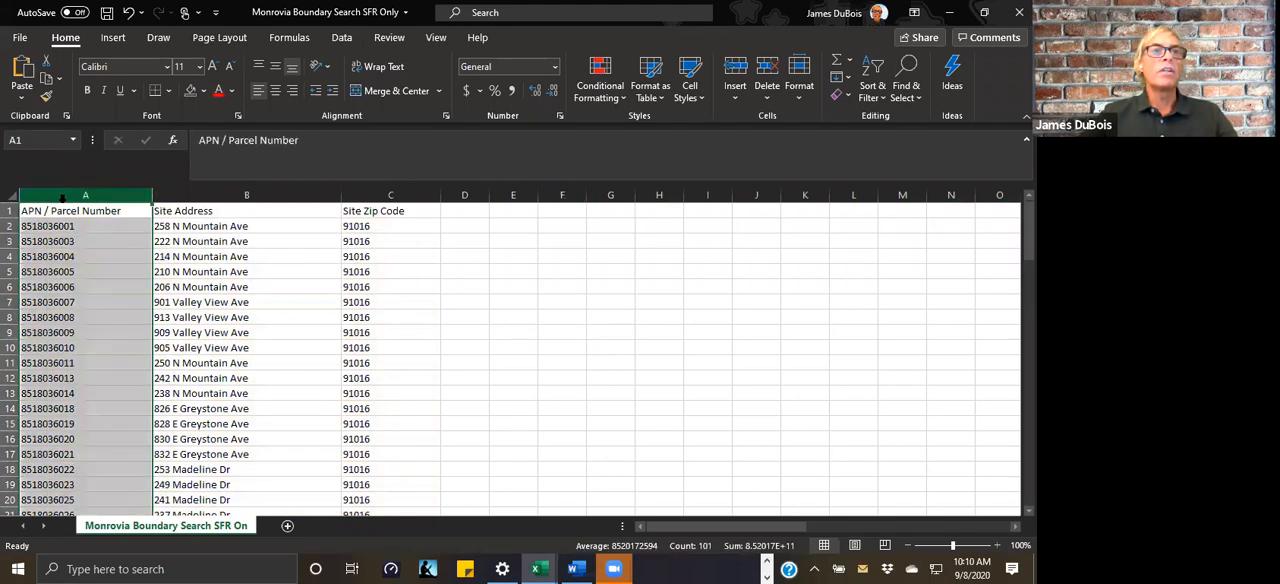
pyautogui.rightClick(62, 197)
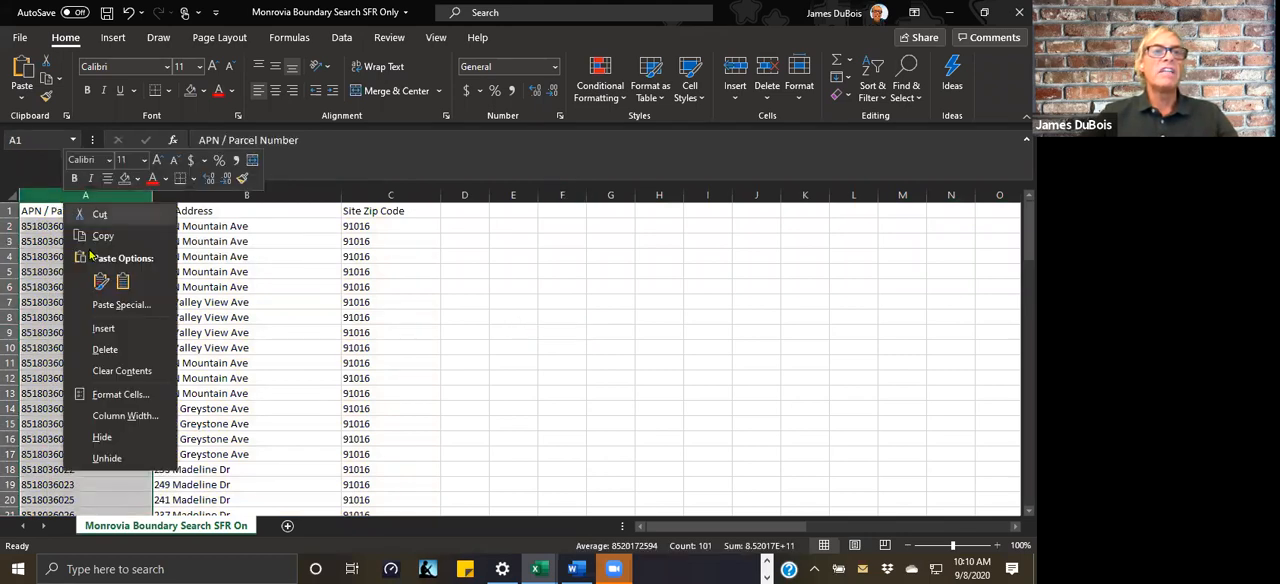
pyautogui.click(100, 328)
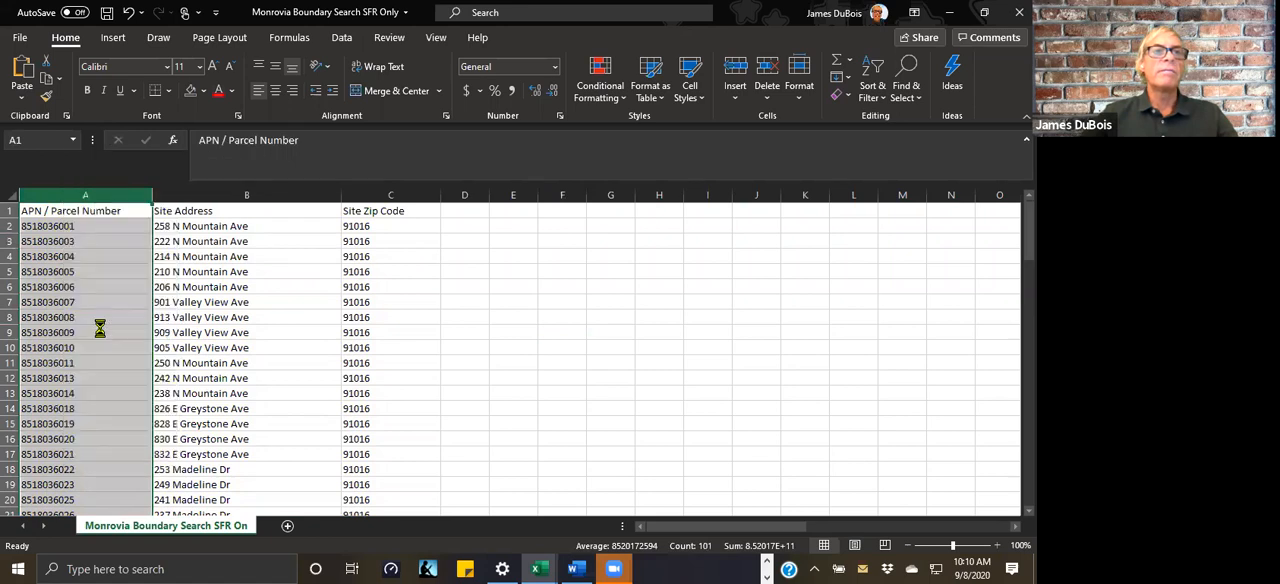
pyautogui.click(500, 302)
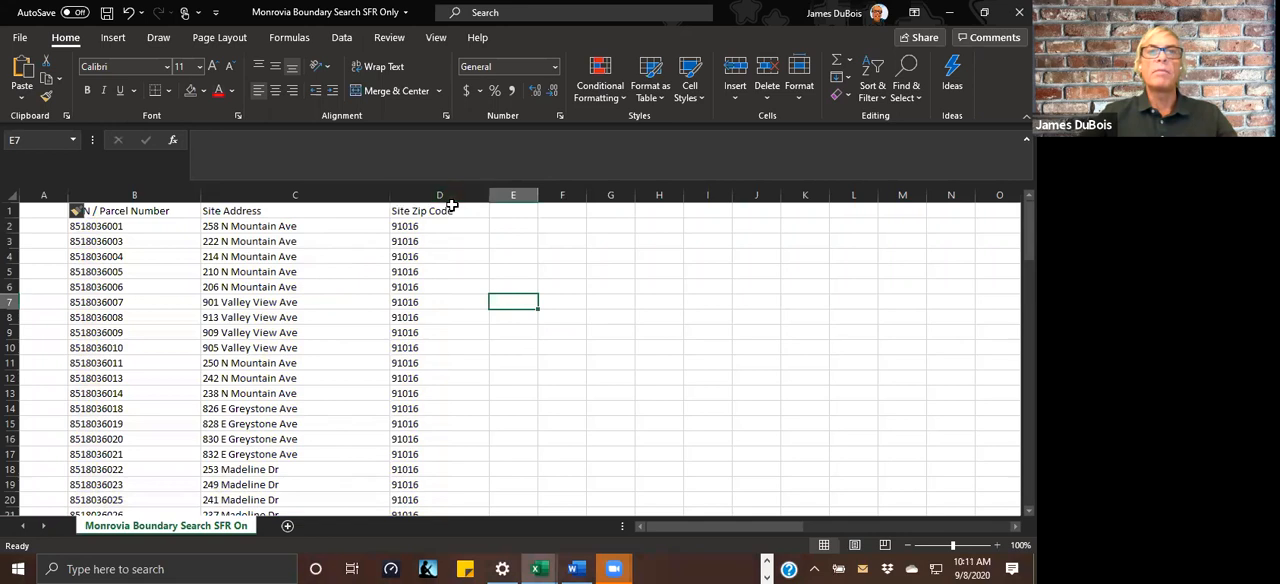
# Step: Move the Site Zip Code column into empty column A, ahead of the APN / Parcel Number column
pyautogui.click(450, 196)
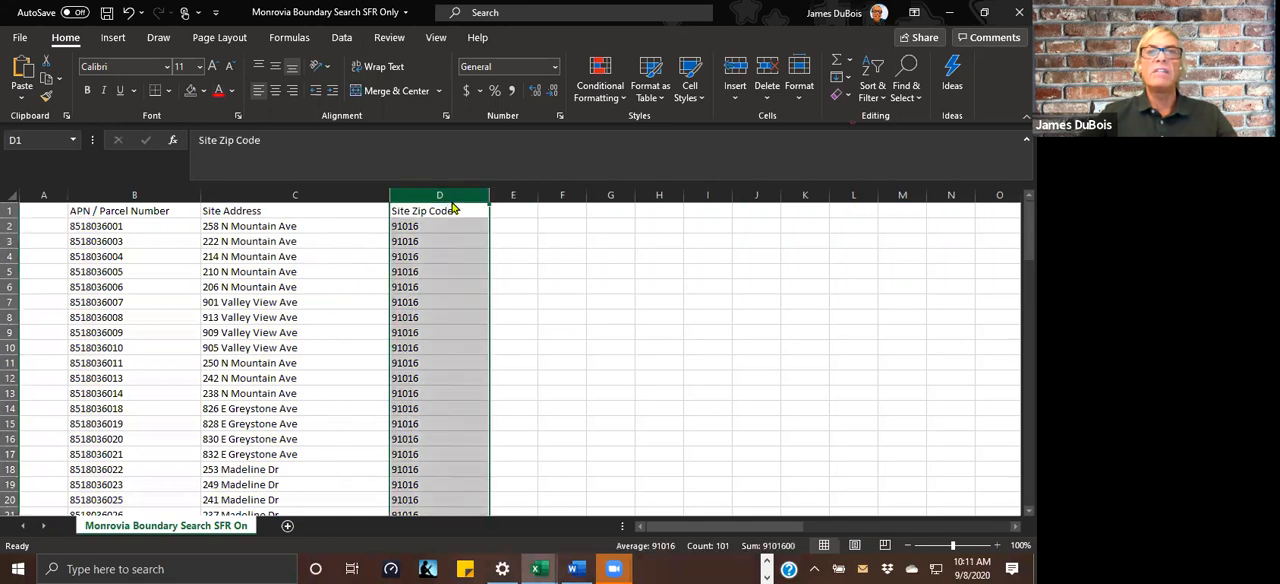
pyautogui.rightClick(452, 200)
pyautogui.click(488, 214)
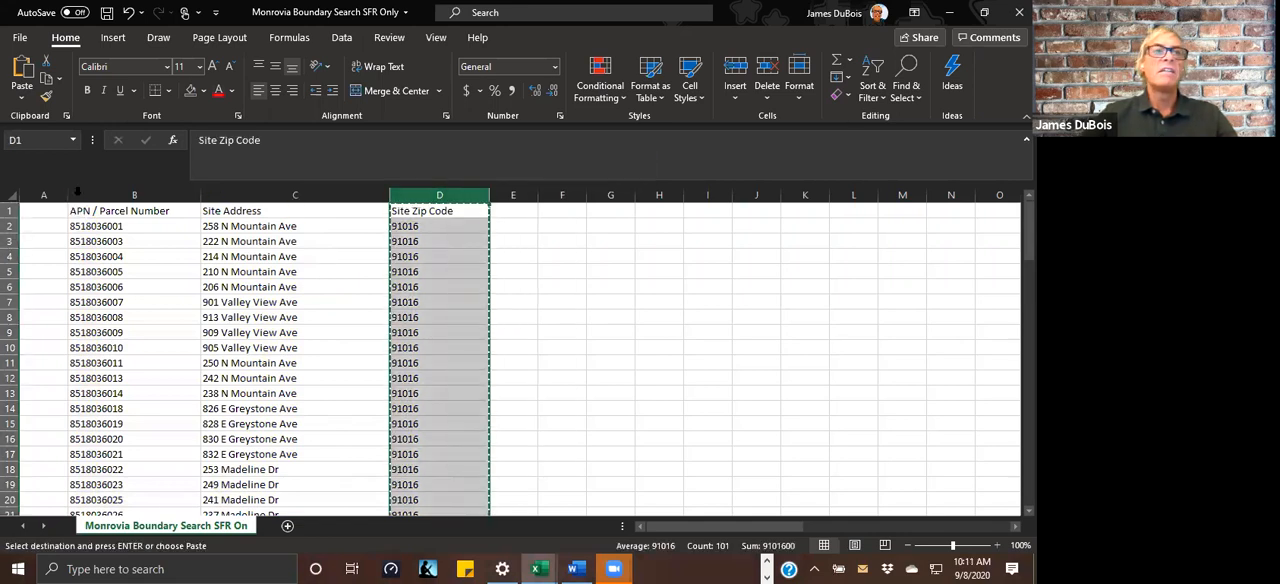
pyautogui.click(40, 197)
pyautogui.rightClick(43, 198)
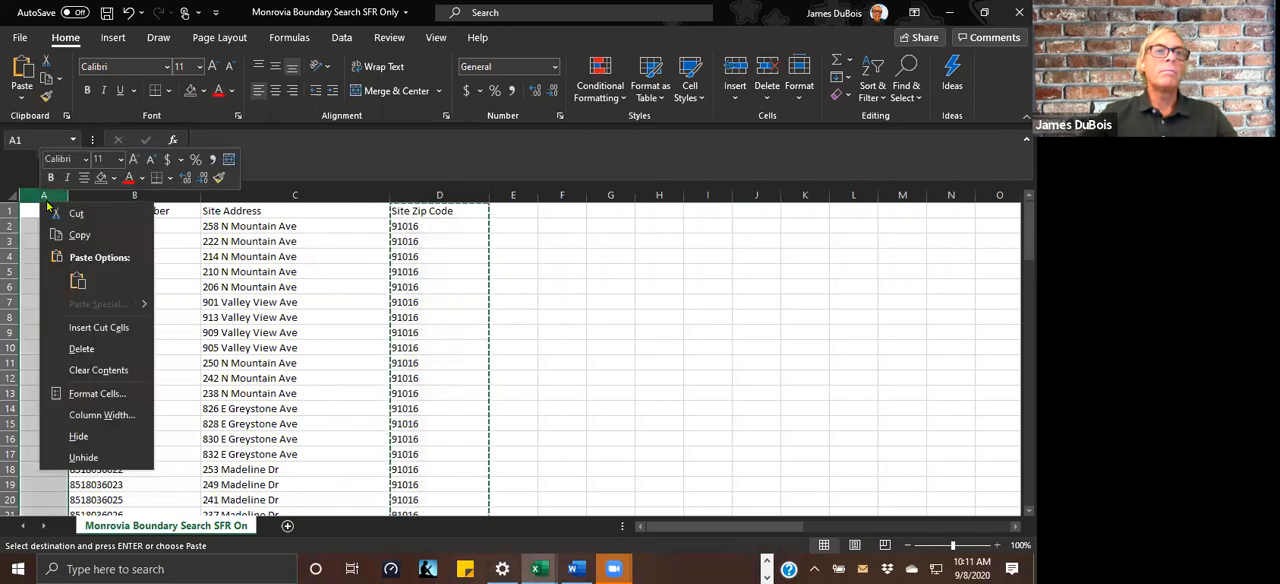
pyautogui.click(77, 279)
pyautogui.click(625, 360)
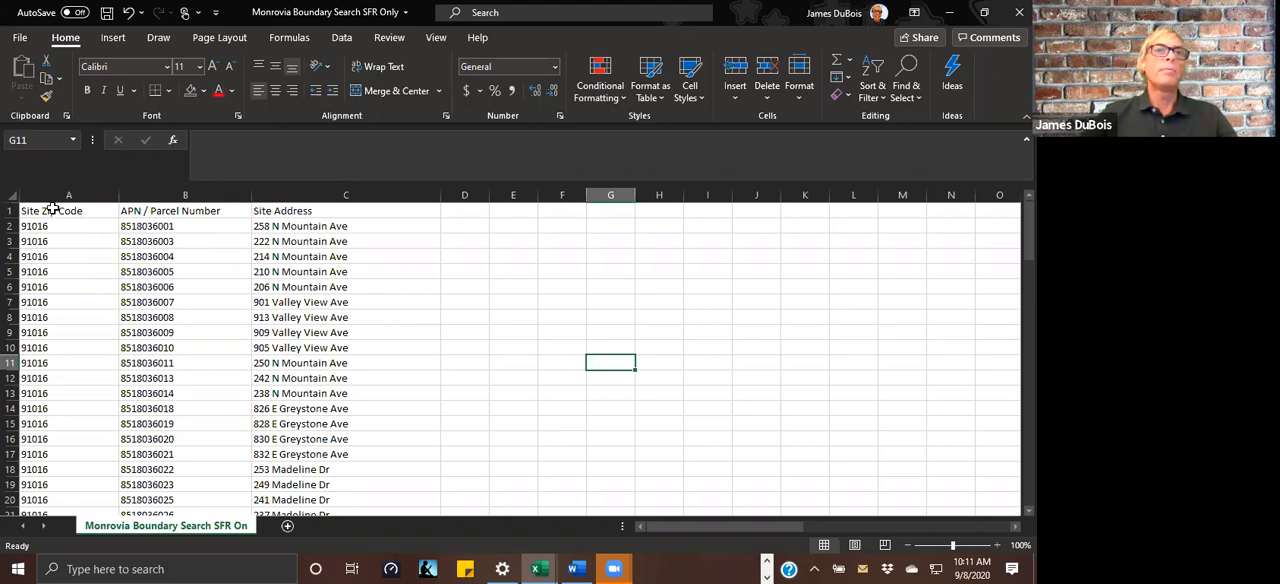
# Step: Rename the Site Zip Code heading in cell A1 as sitezip
pyautogui.click(10, 207)
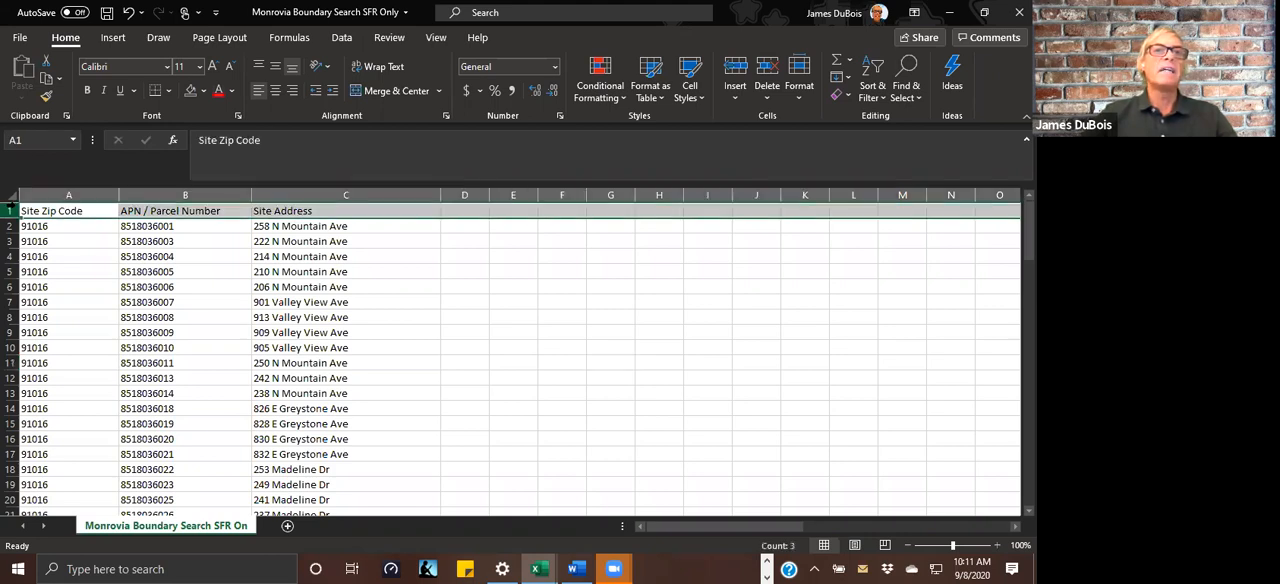
pyautogui.click(87, 213)
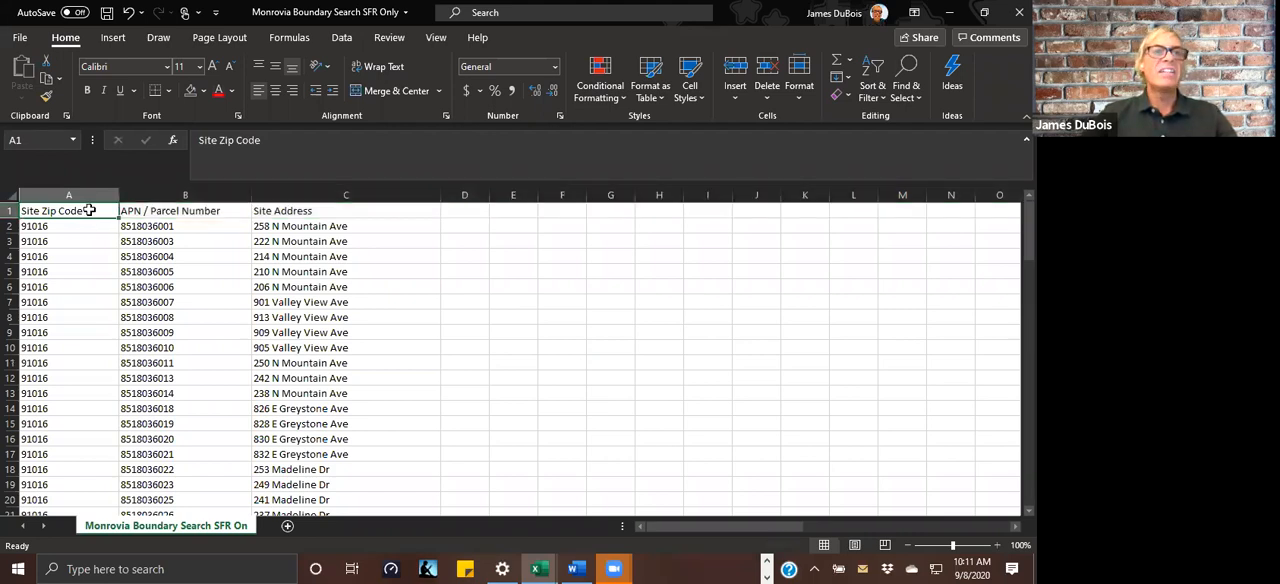
pyautogui.write('site')
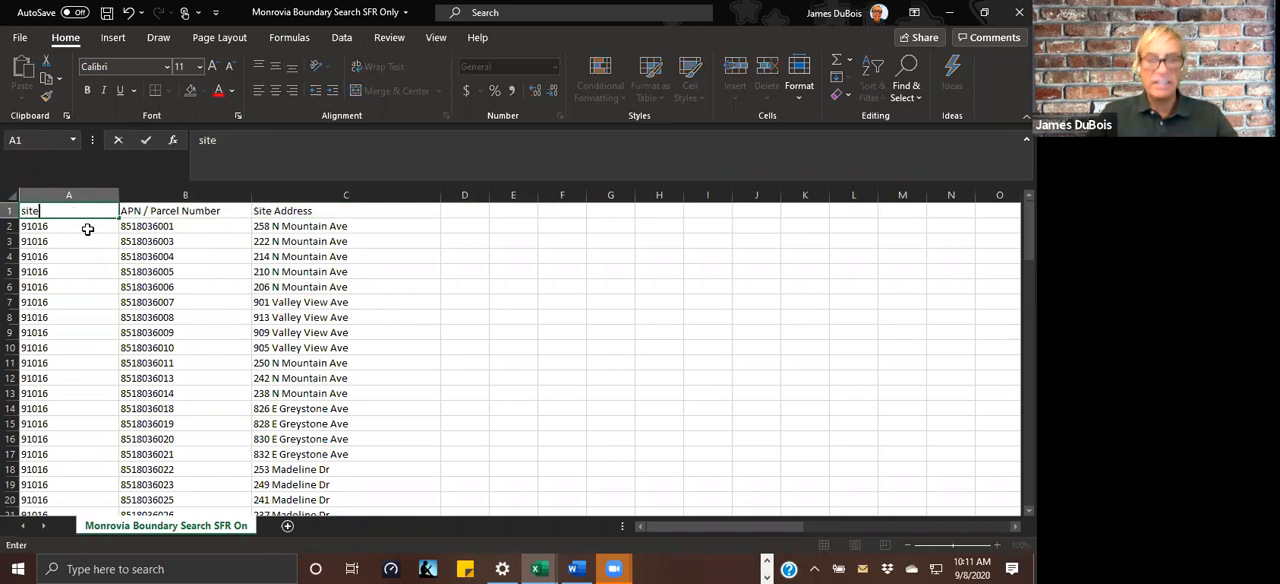
pyautogui.write('zip')
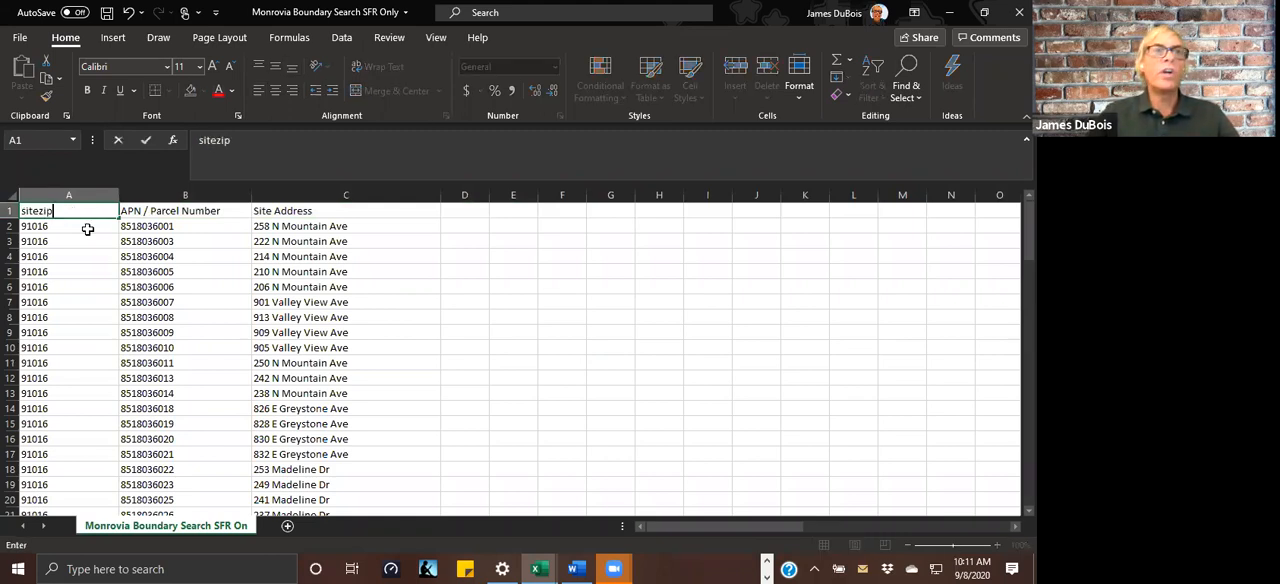
pyautogui.click(496, 274)
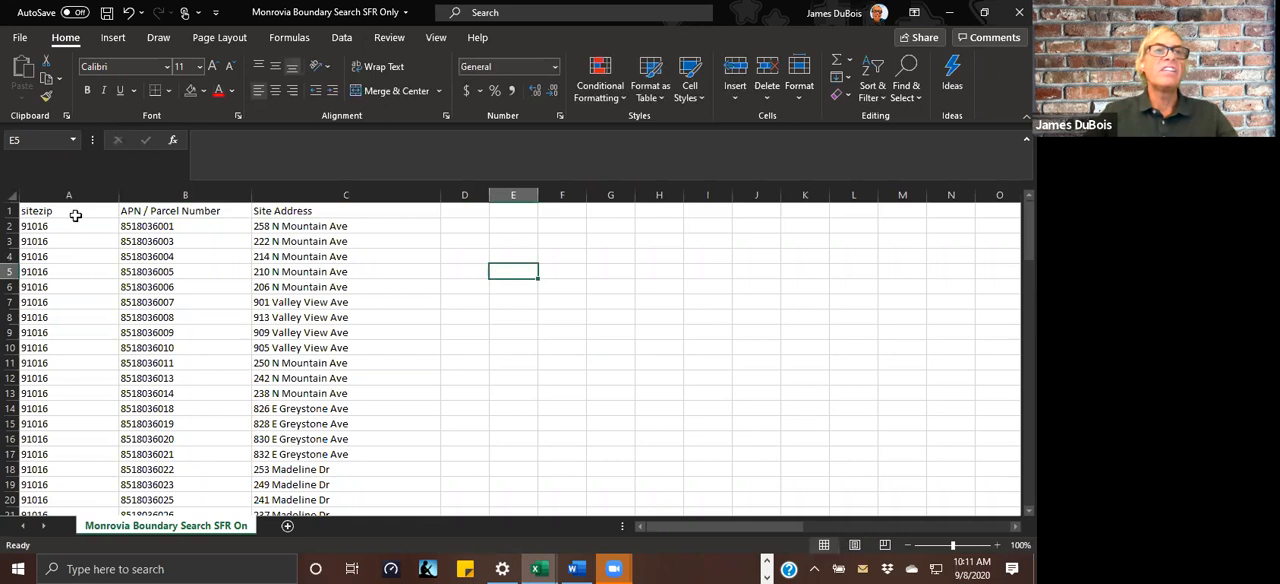
# Step: Rename the APN / Parcel Number heading in cell B1 as APN
pyautogui.click(190, 214)
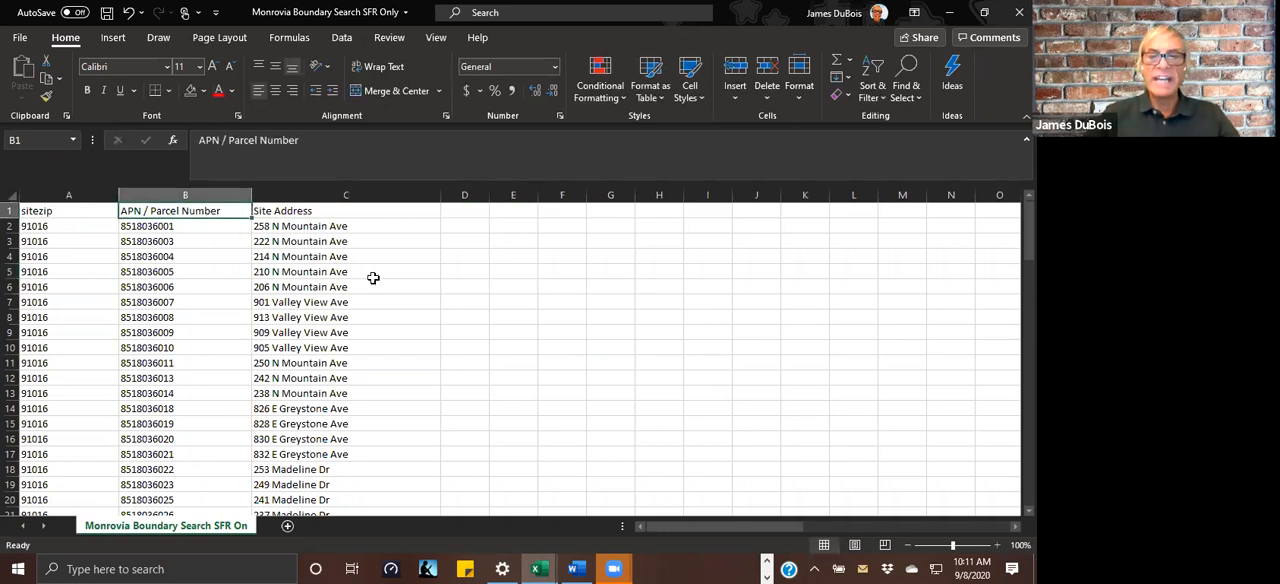
pyautogui.write('APN')
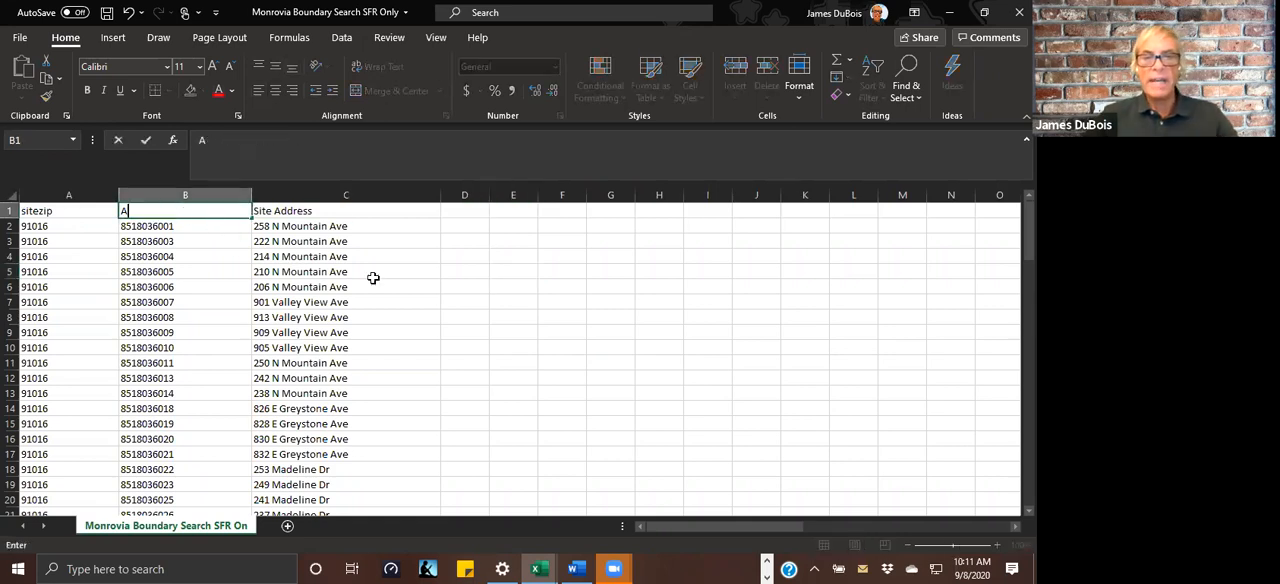
pyautogui.click(466, 310)
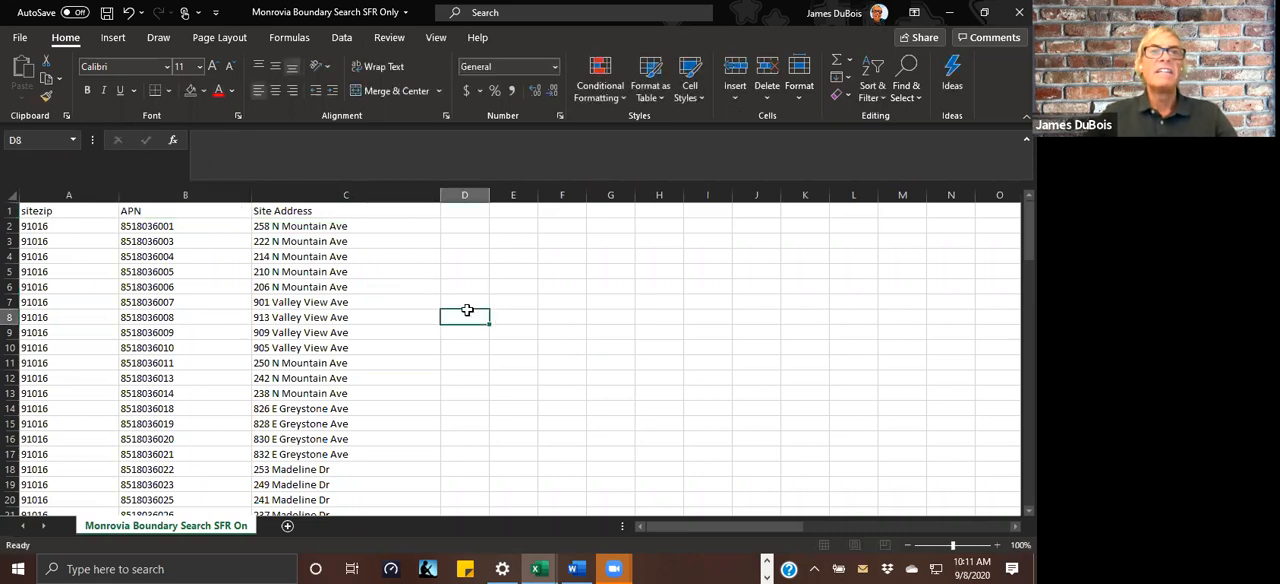
# Step: Rename the Site Address heading in cell C1 as site_address
pyautogui.click(330, 211)
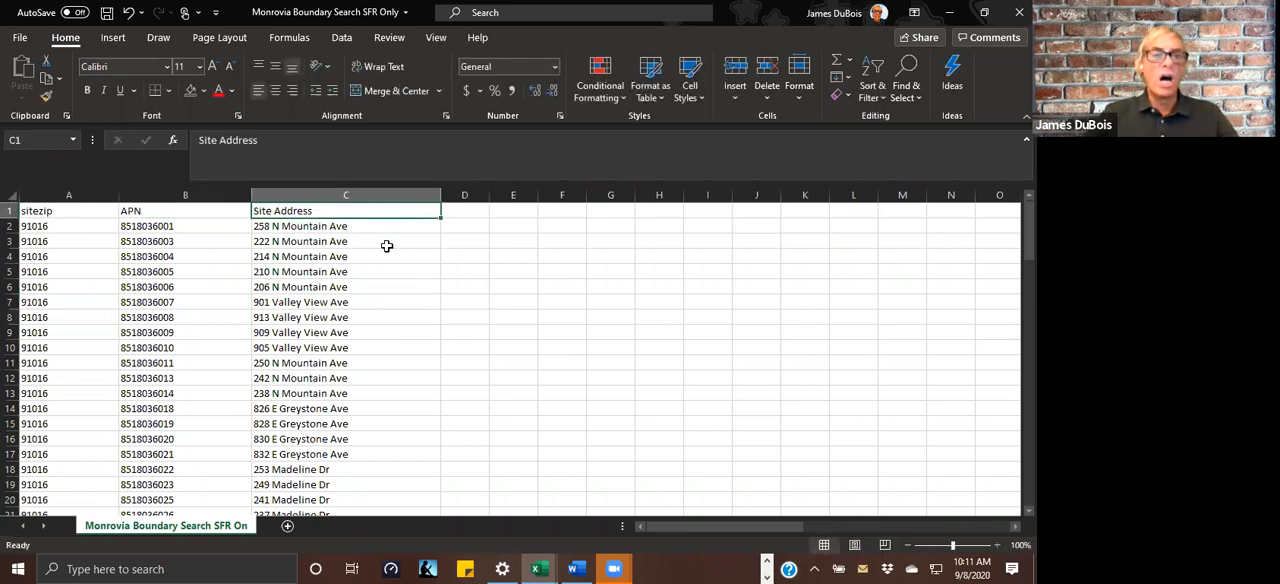
pyautogui.write('site_address')
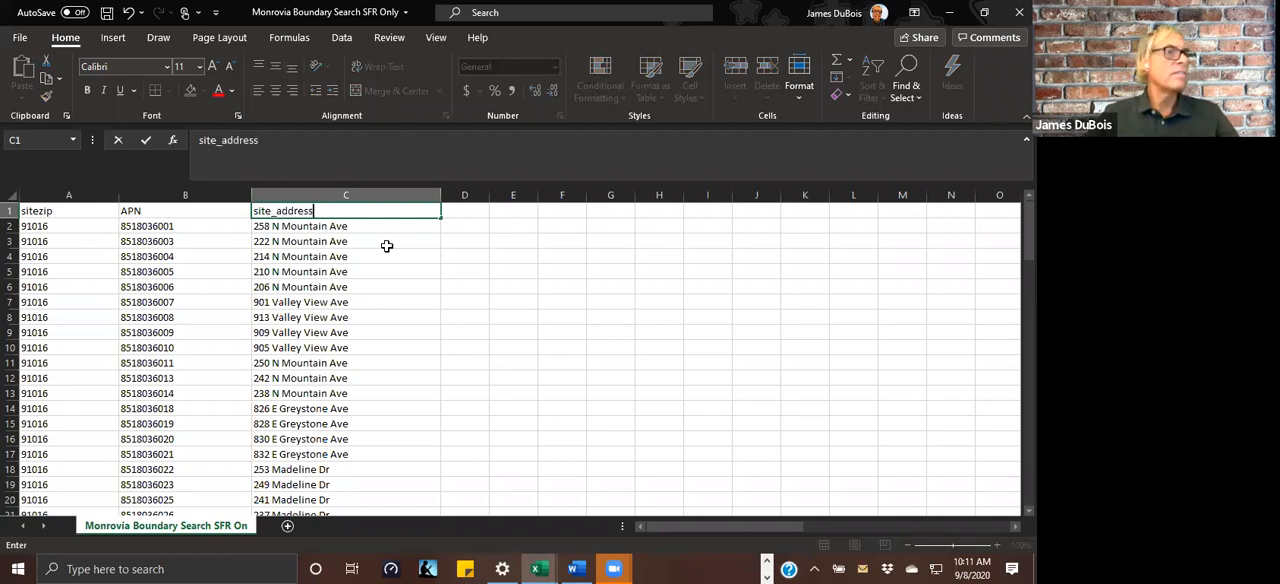
pyautogui.click(503, 300)
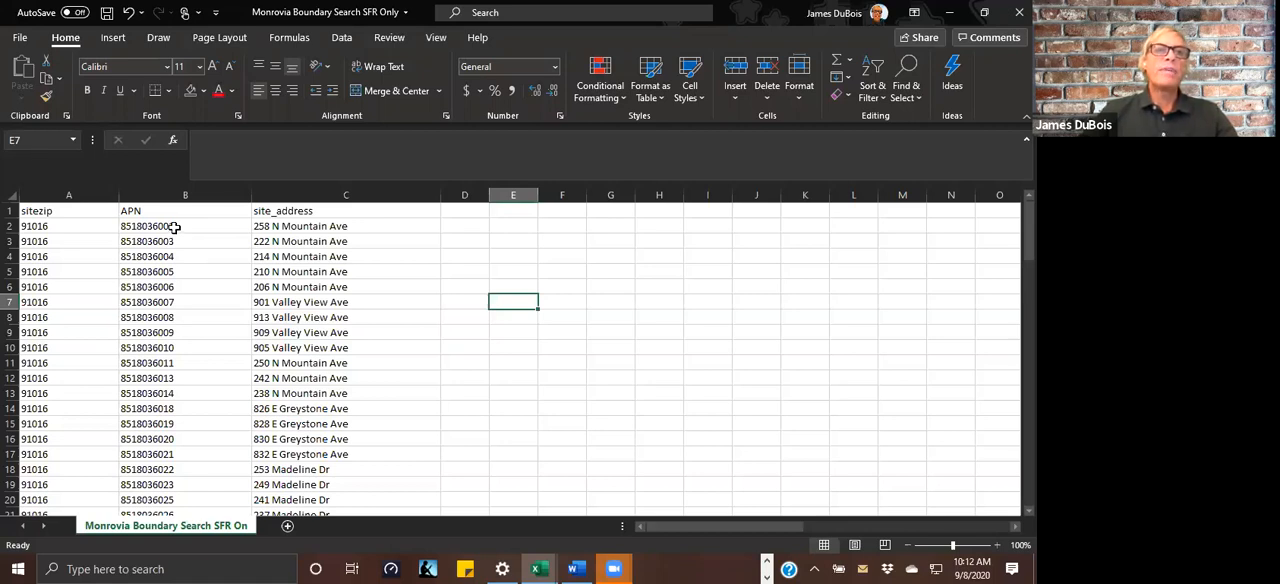
pyautogui.scroll(-8, 178, 272)
pyautogui.scroll(8, 180, 274)
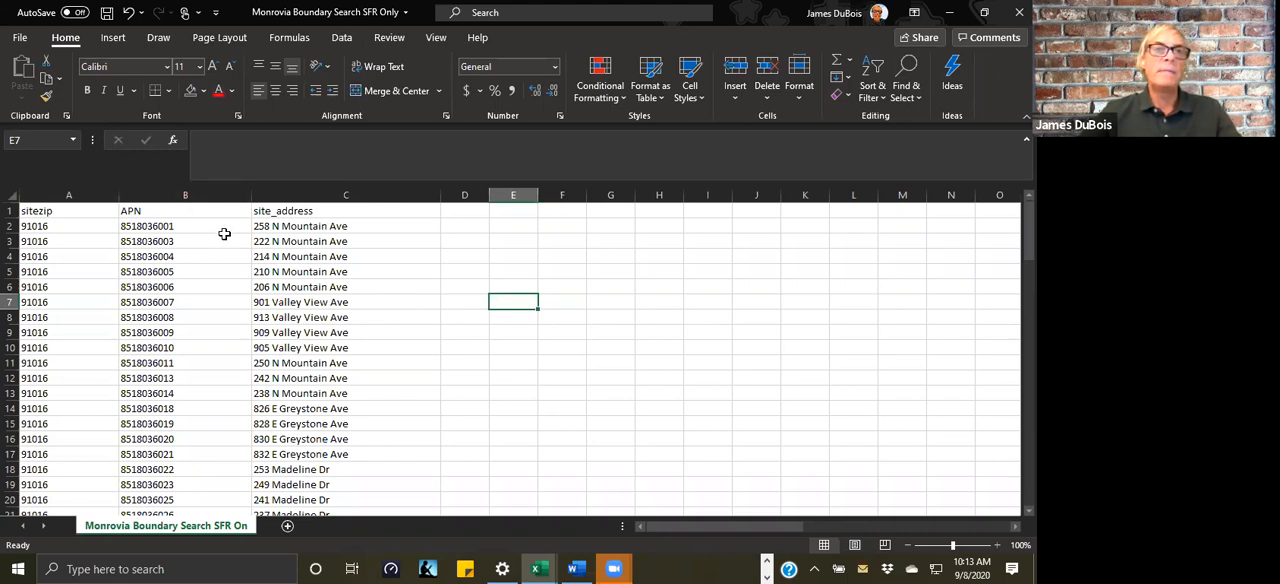
pyautogui.moveTo(148, 228); pyautogui.dragTo(189, 486)
pyautogui.click(674, 313)
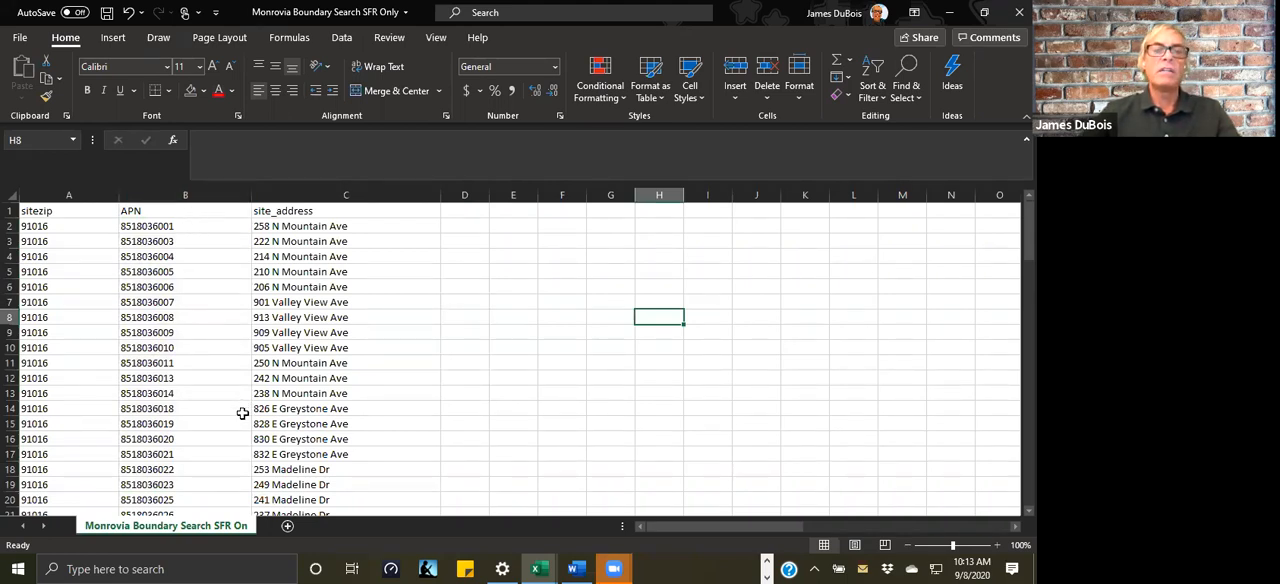
# Step: Save the spreadsheet under its existing name
pyautogui.click(106, 14)
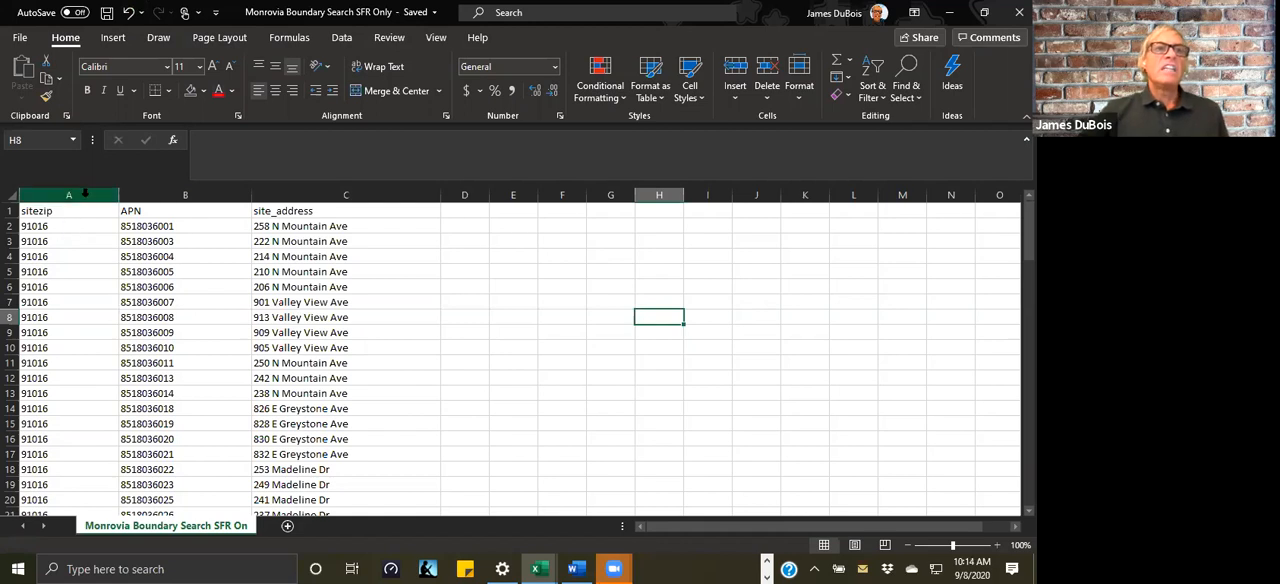
# Step: Format the sitezip and APN columns as Number with 0 decimal places
pyautogui.moveTo(85, 193); pyautogui.dragTo(145, 196)
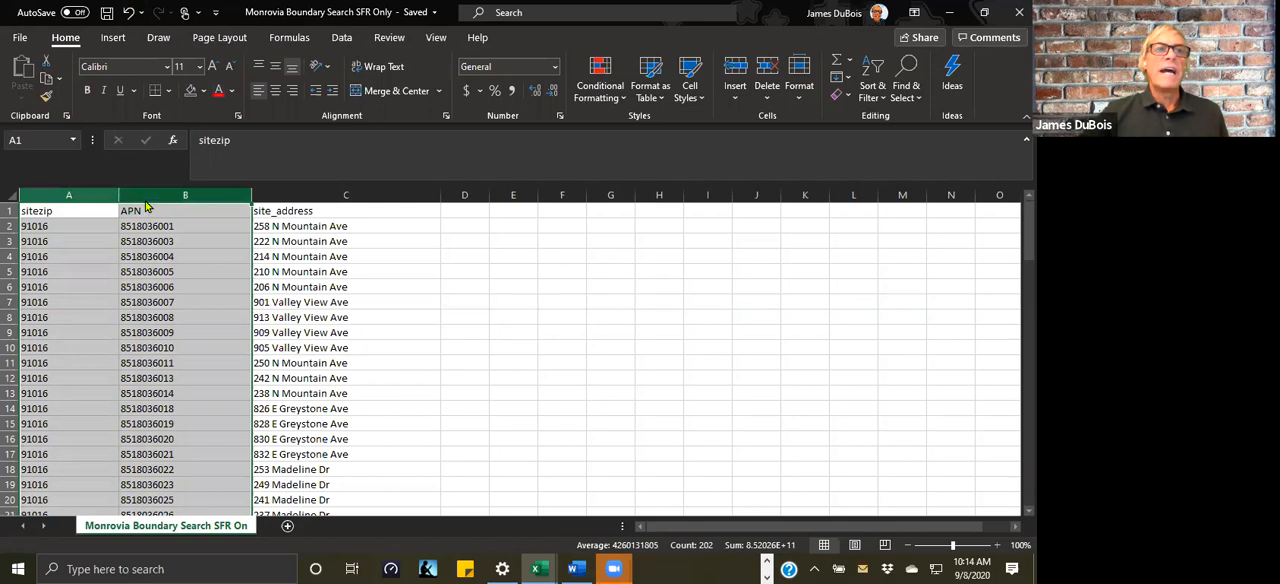
pyautogui.rightClick(146, 206)
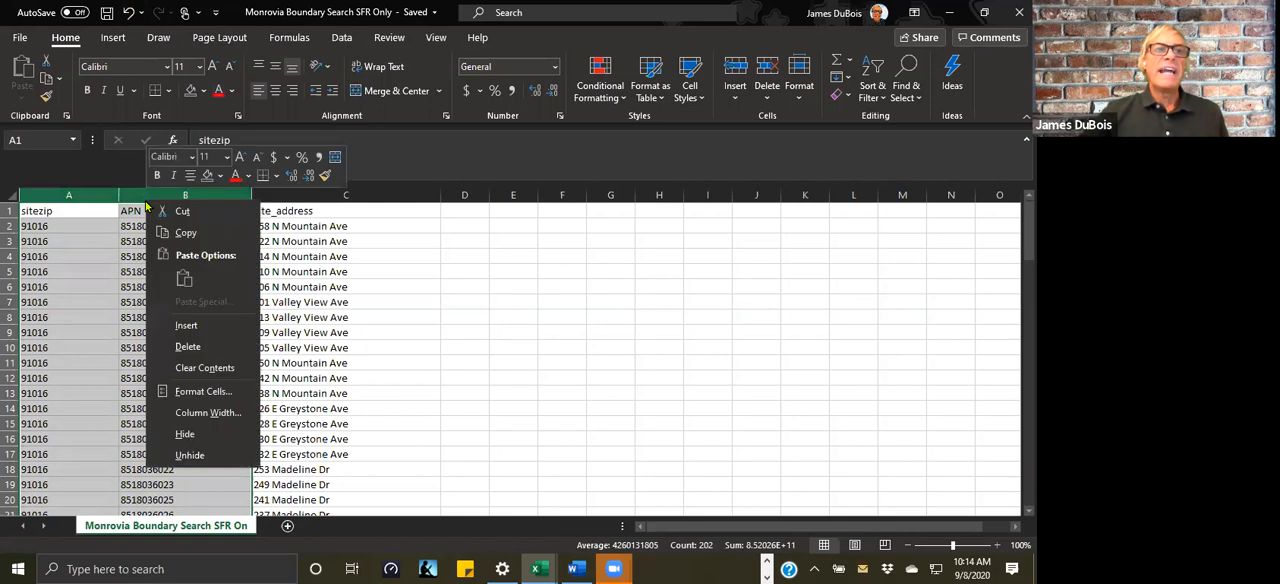
pyautogui.click(220, 391)
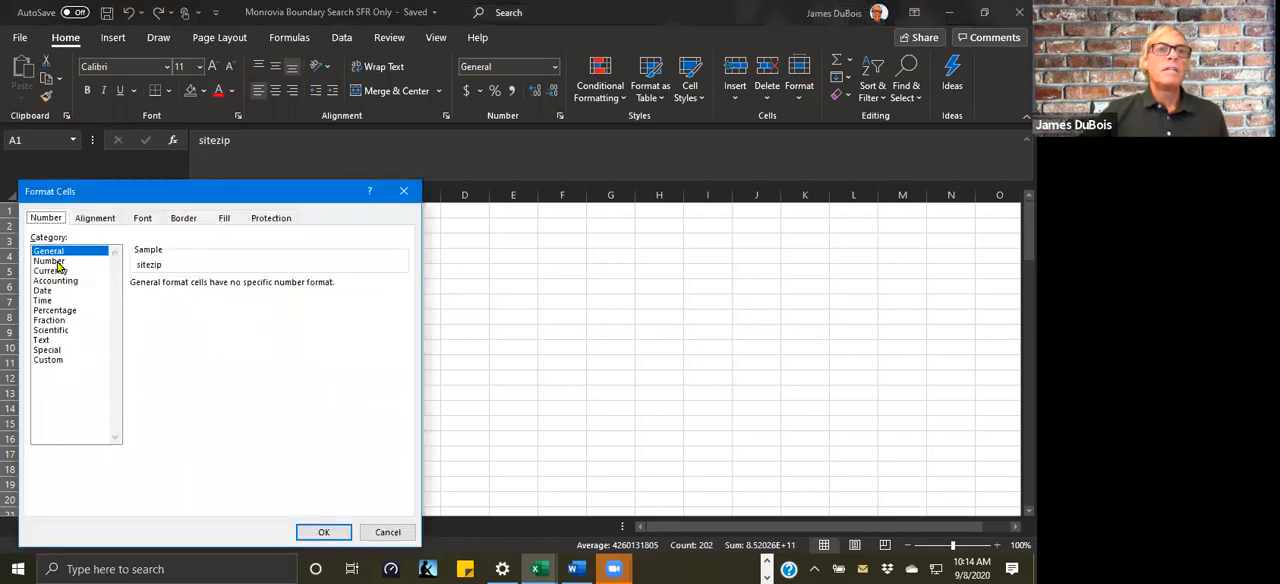
pyautogui.click(50, 261)
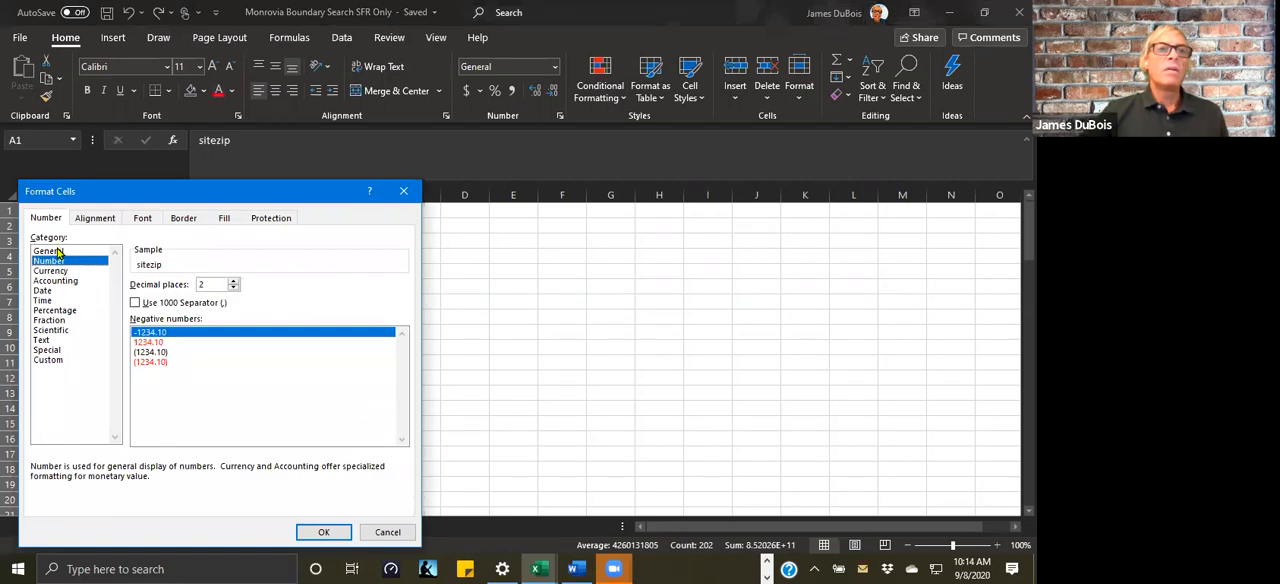
pyautogui.click(58, 253)
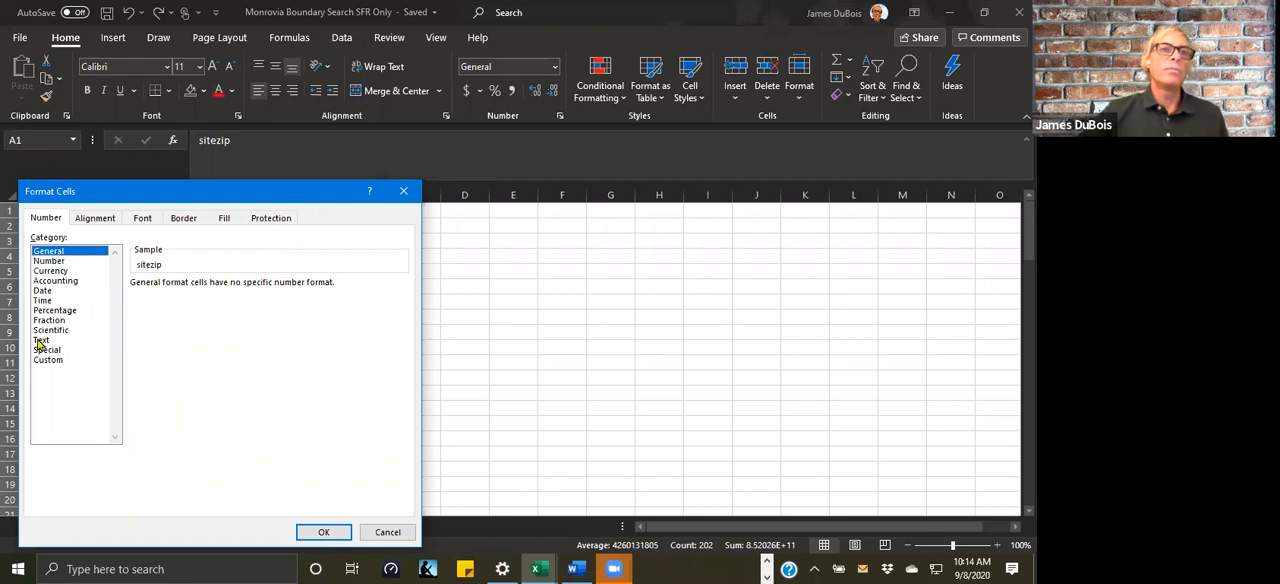
pyautogui.click(47, 261)
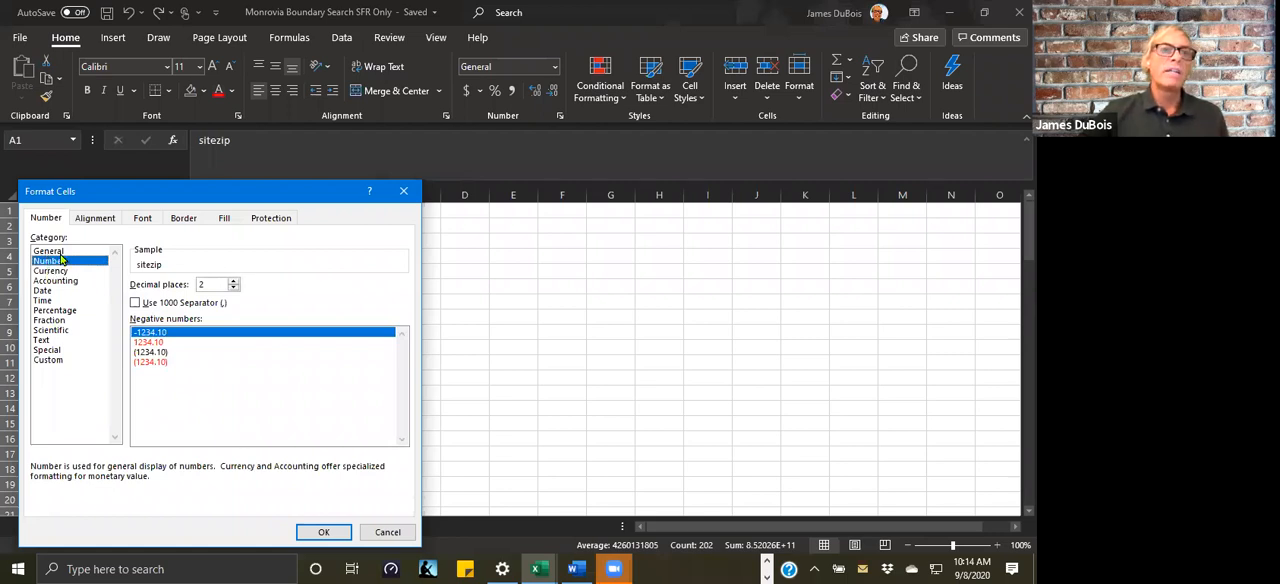
pyautogui.doubleClick(233, 288)
pyautogui.click(306, 532)
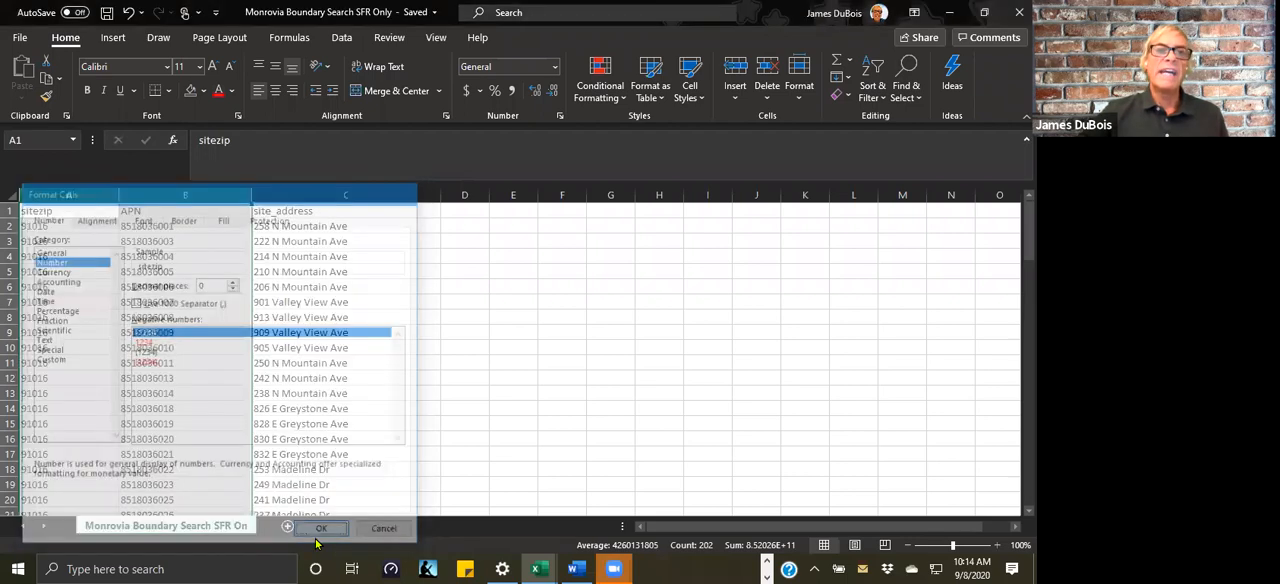
pyautogui.click(492, 364)
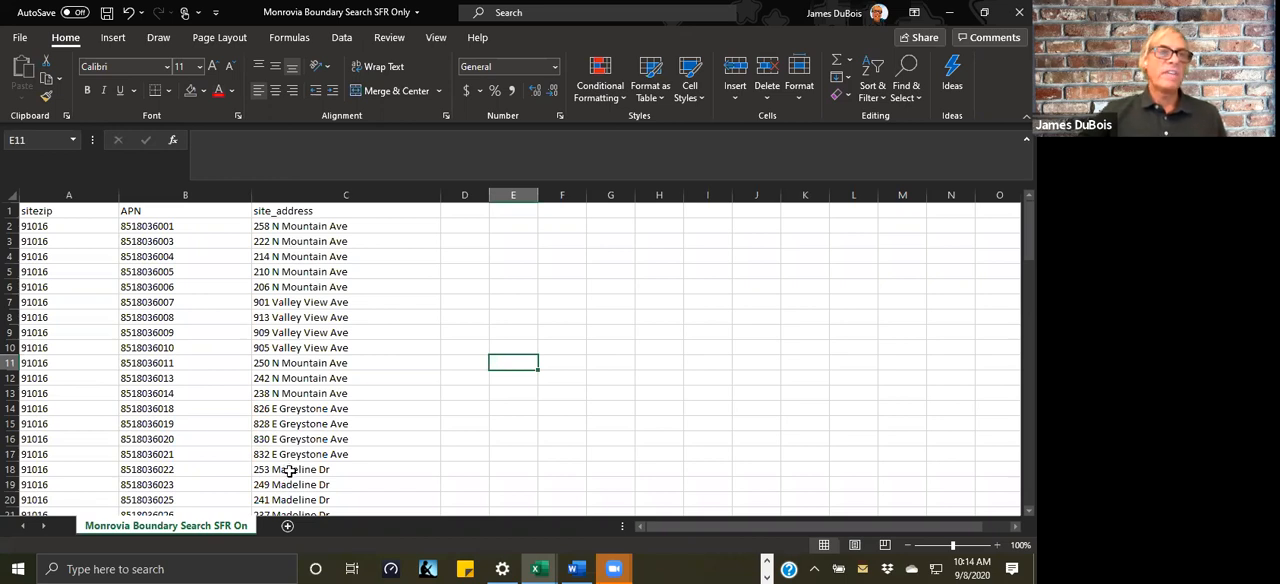
# Step: Extend the zip code in cell A2 to the sample ZIP+4 value 91016-2580
pyautogui.click(74, 231)
pyautogui.click(270, 140)
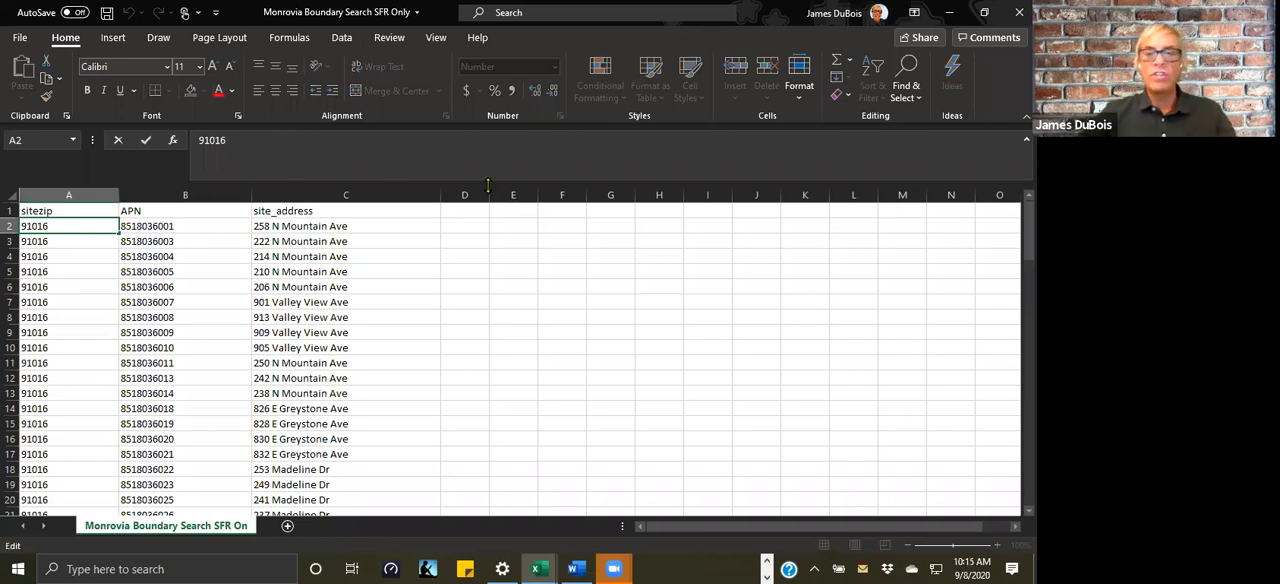
pyautogui.write('-')
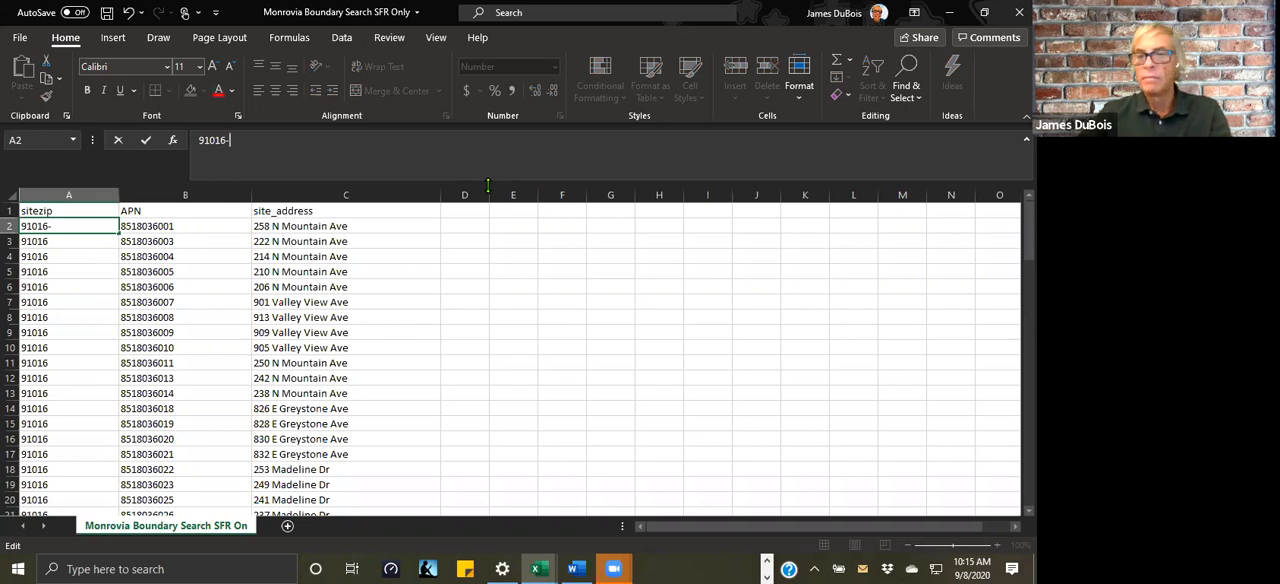
pyautogui.write('2580')
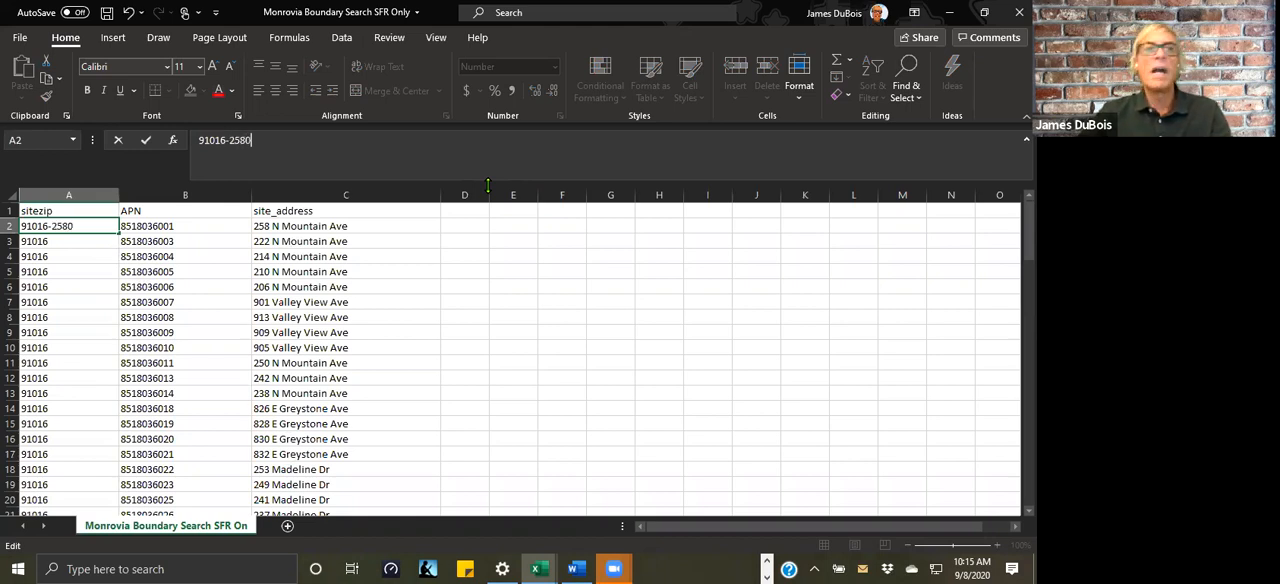
pyautogui.click(592, 273)
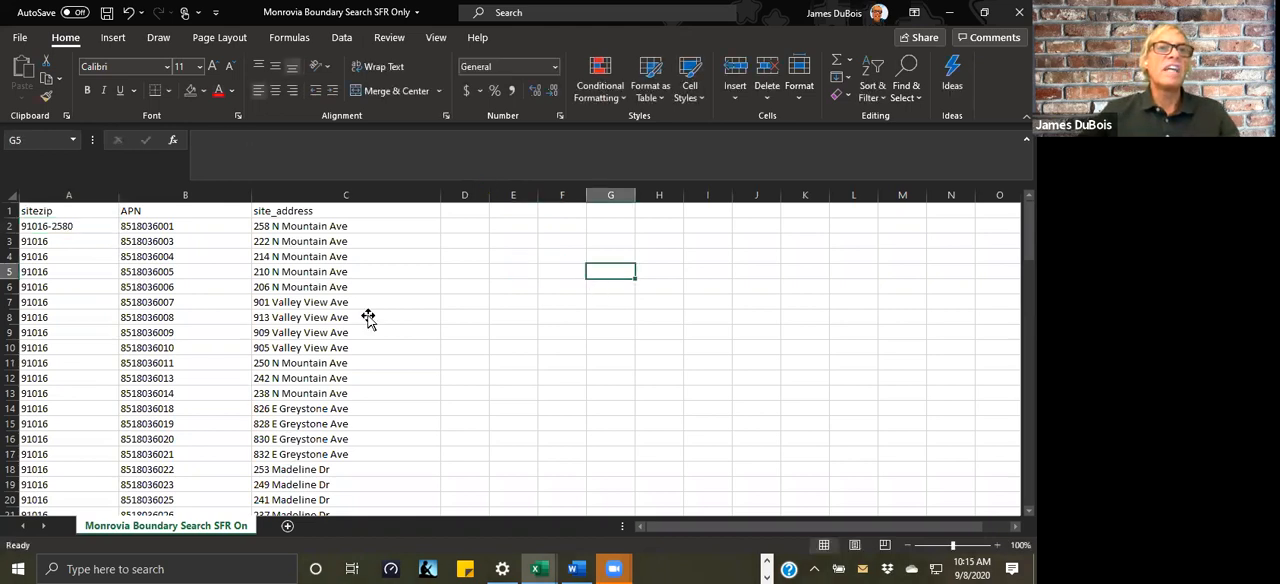
pyautogui.click(95, 227)
pyautogui.click(269, 140)
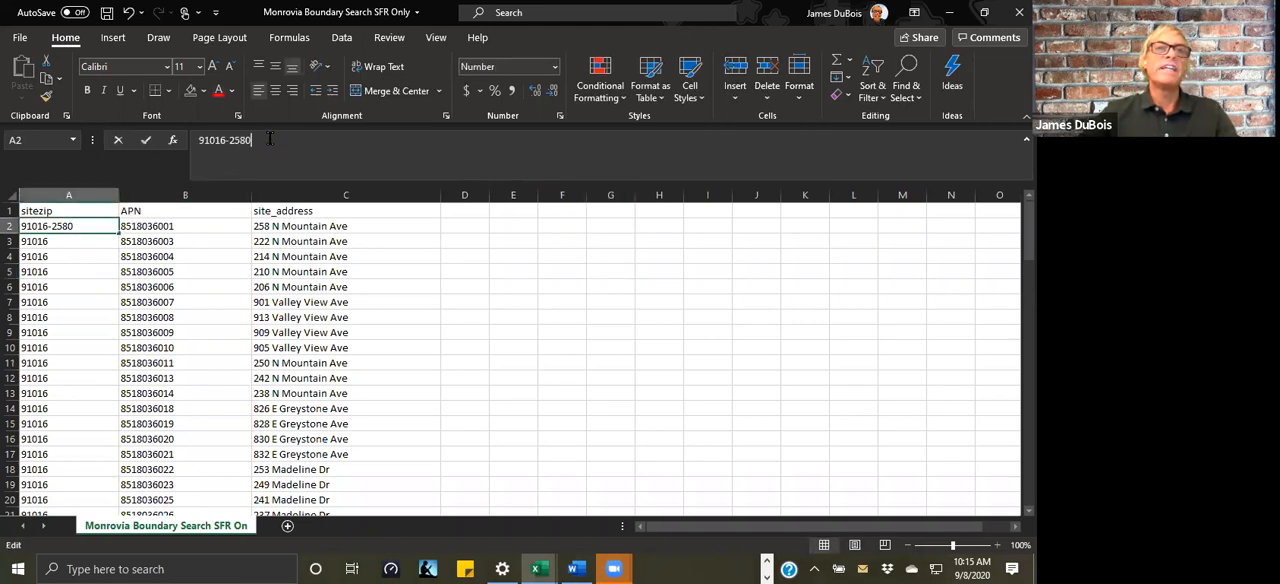
pyautogui.click(587, 320)
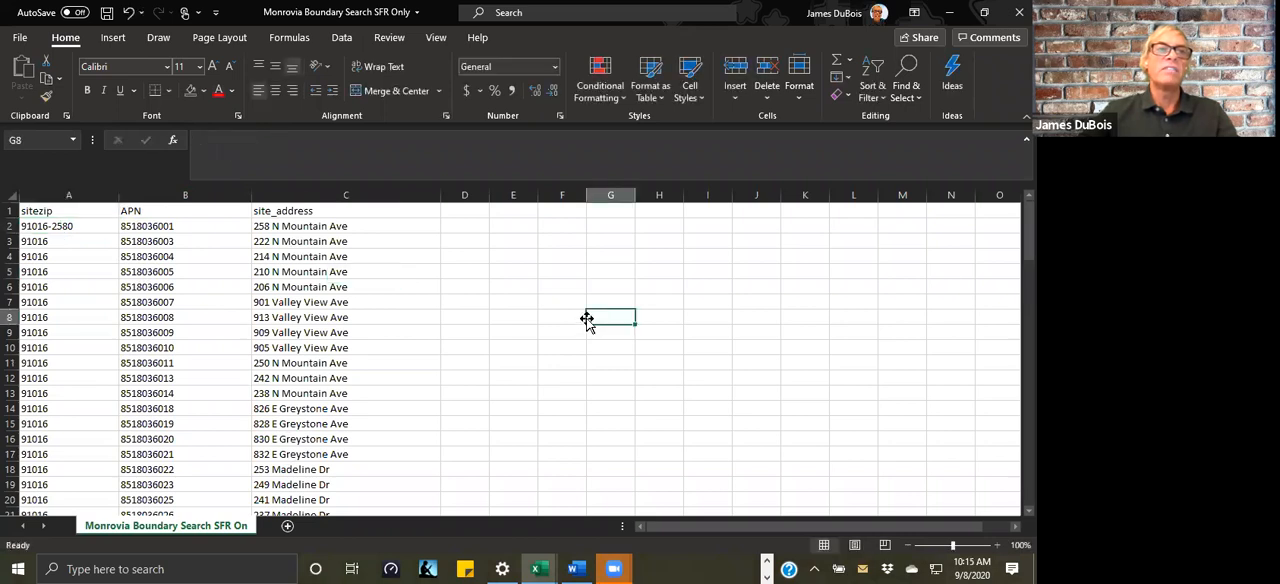
# Step: Find all entries in the sitezip column that match the pattern -**
pyautogui.click(59, 195)
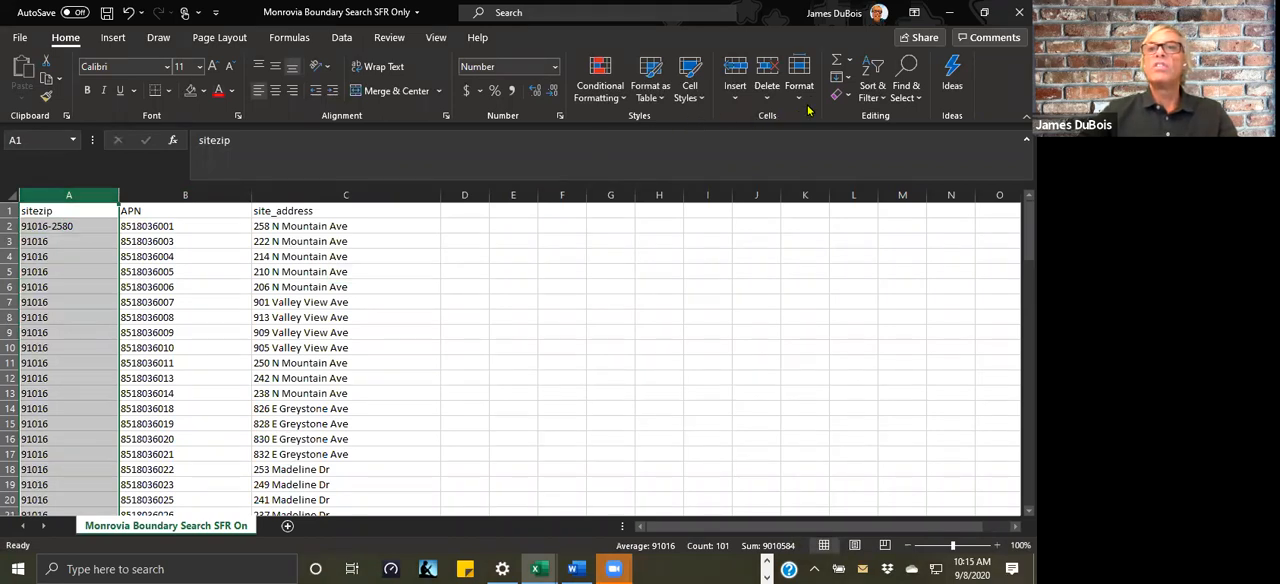
pyautogui.click(907, 84)
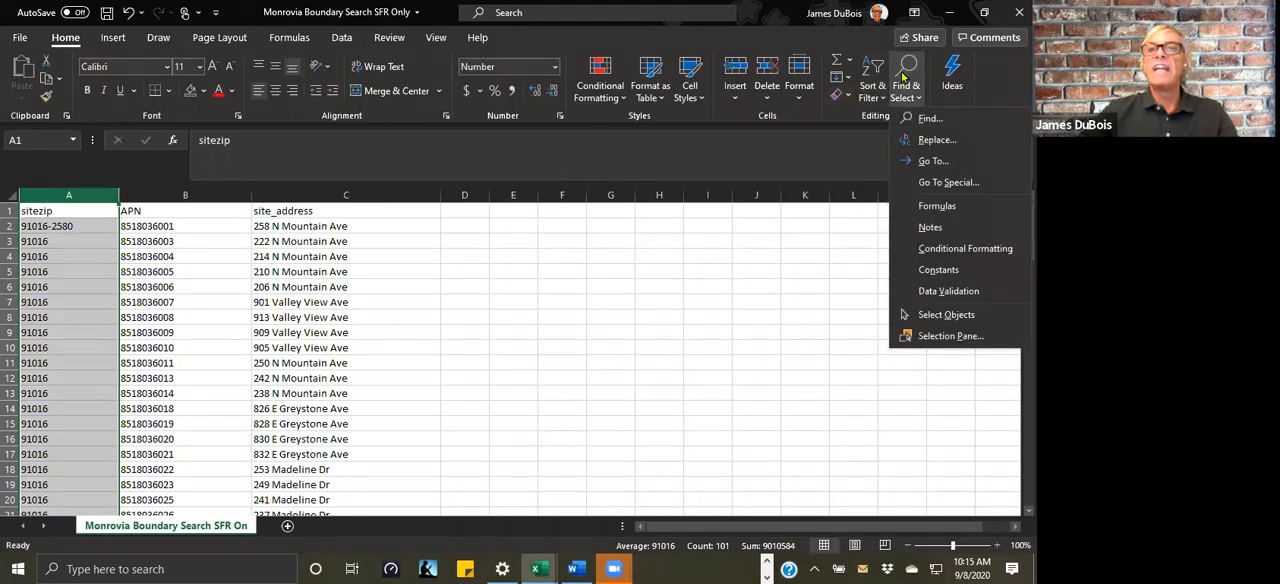
pyautogui.click(930, 120)
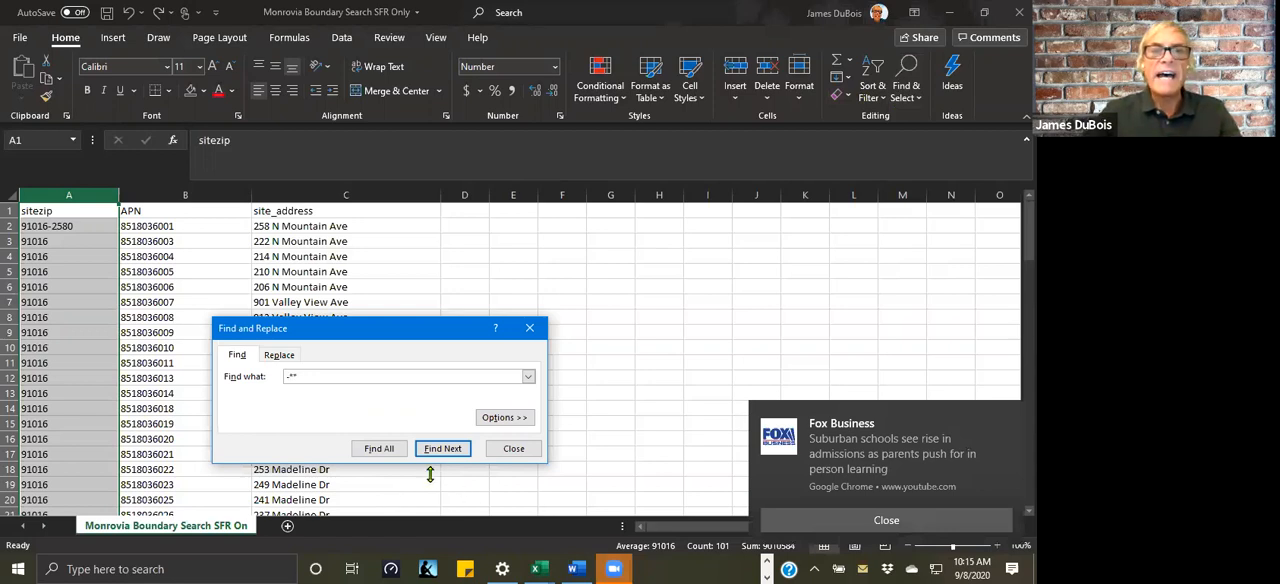
pyautogui.click(378, 452)
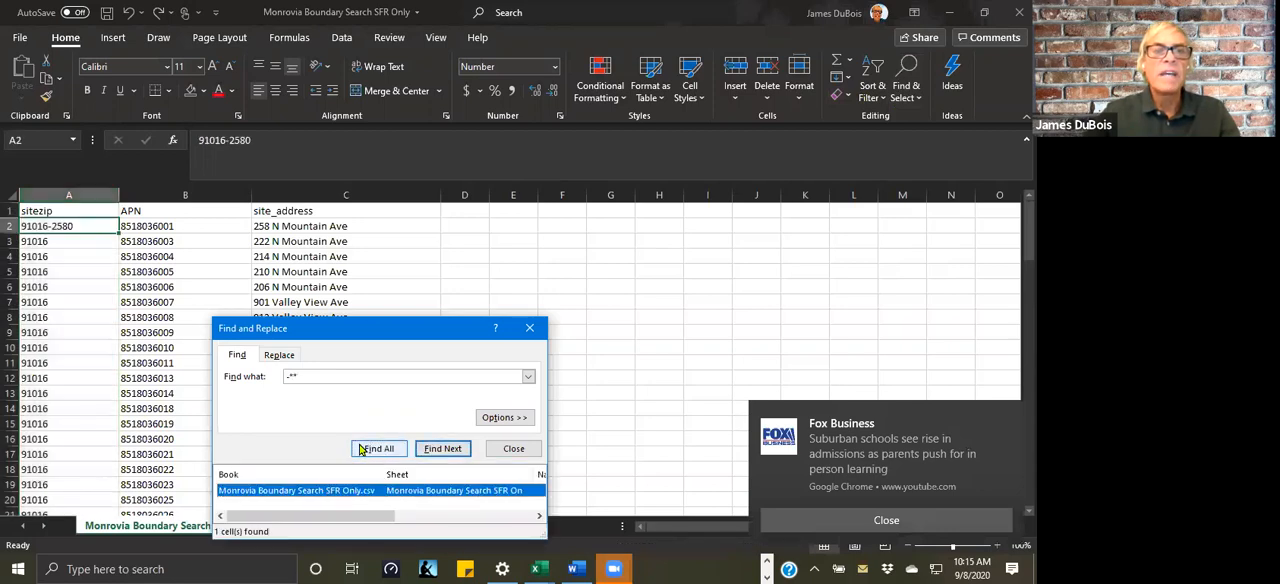
# Step: Replace all -** matches in the sitezip column with nothing and close Find and Replace
pyautogui.click(280, 355)
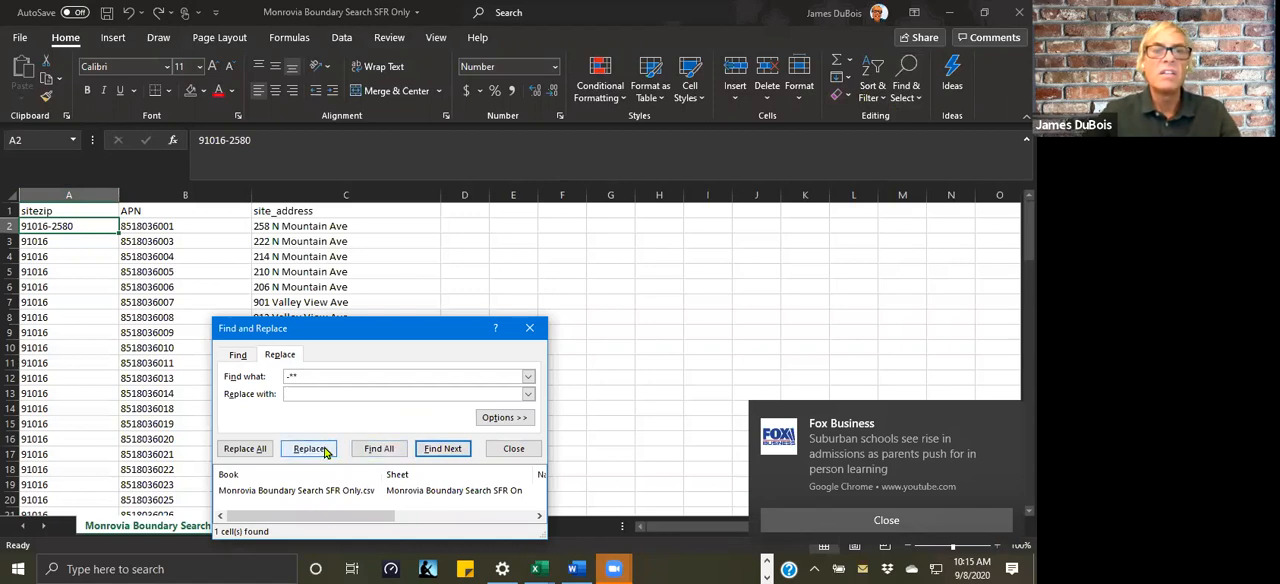
pyautogui.click(243, 449)
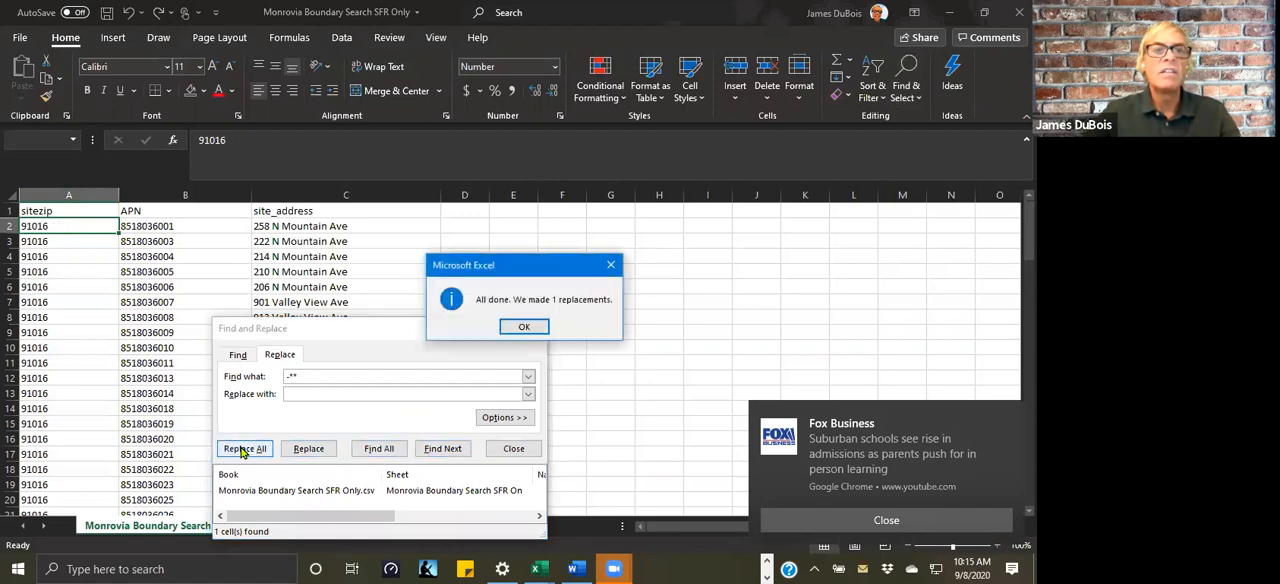
pyautogui.click(810, 522)
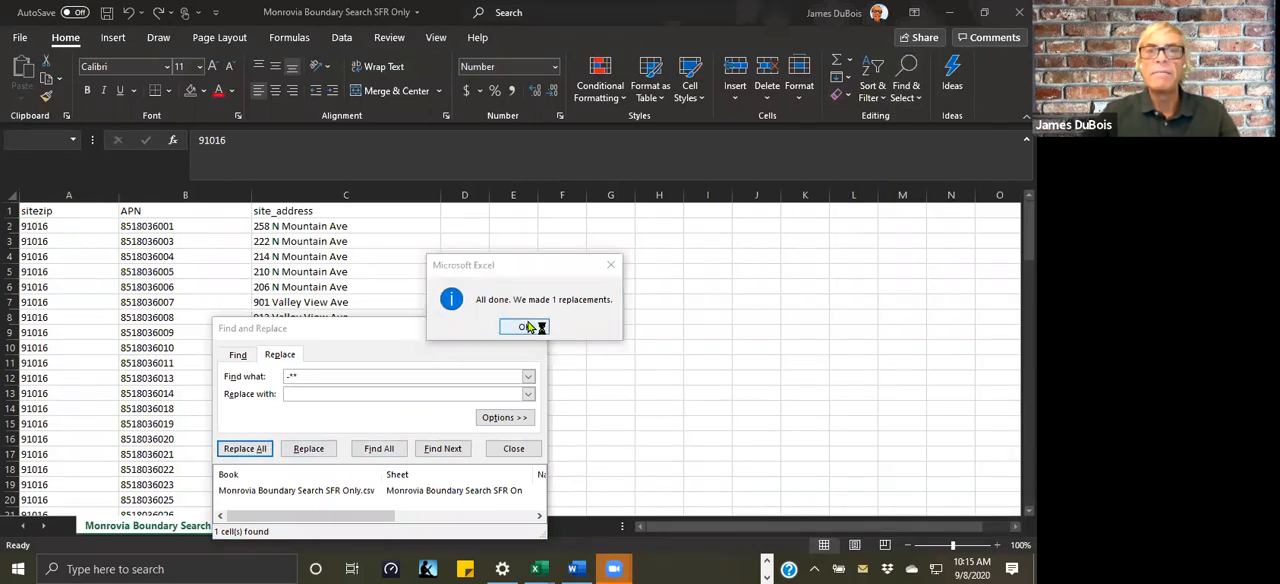
pyautogui.click(530, 327)
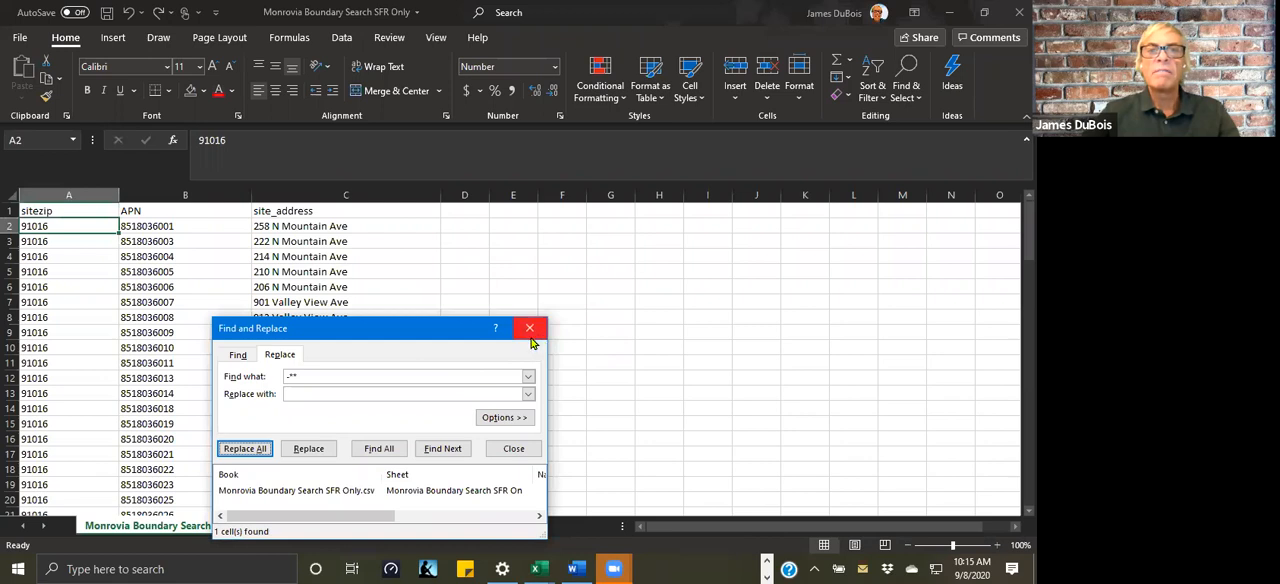
pyautogui.click(530, 328)
pyautogui.click(528, 330)
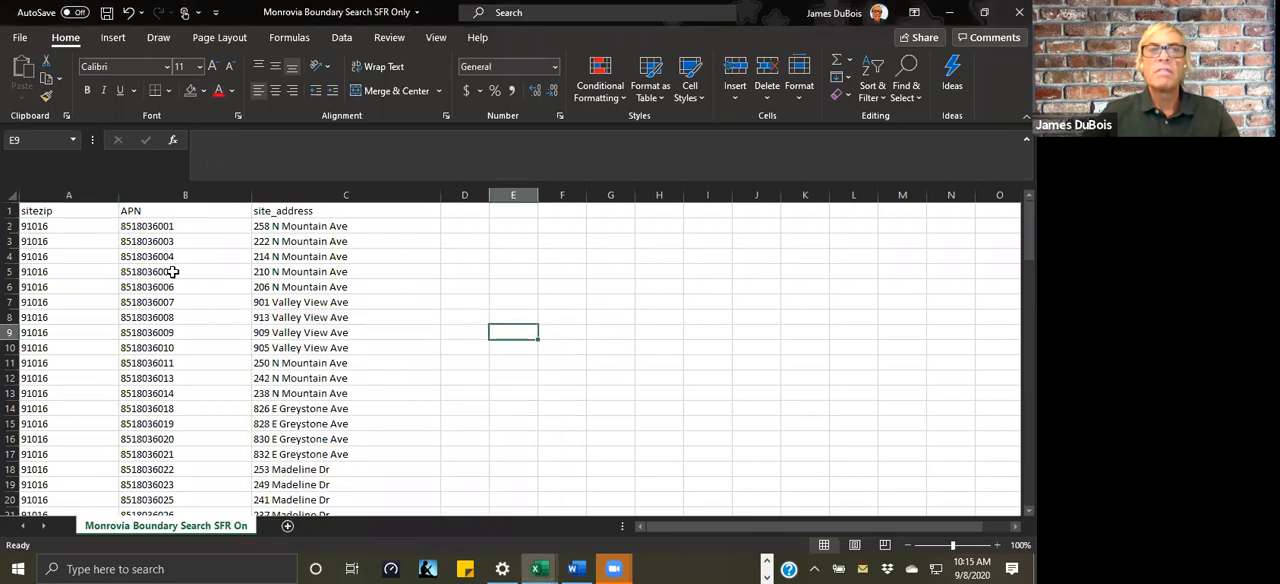
# Step: Undo the zip suffix replacement in cell A2
pyautogui.click(90, 228)
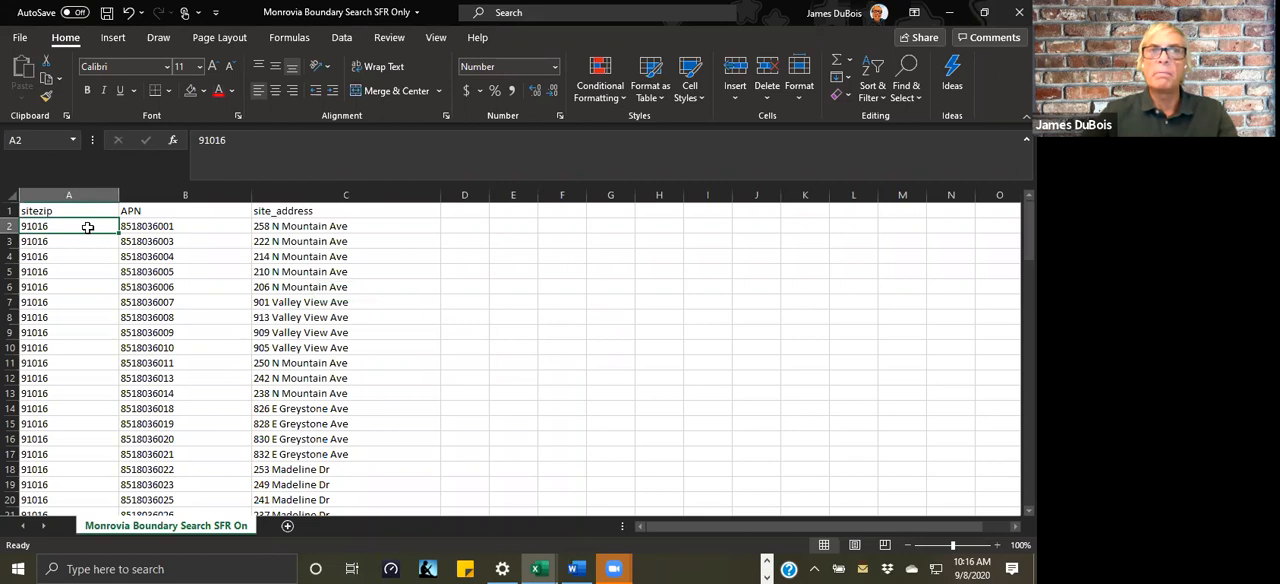
pyautogui.click(130, 13)
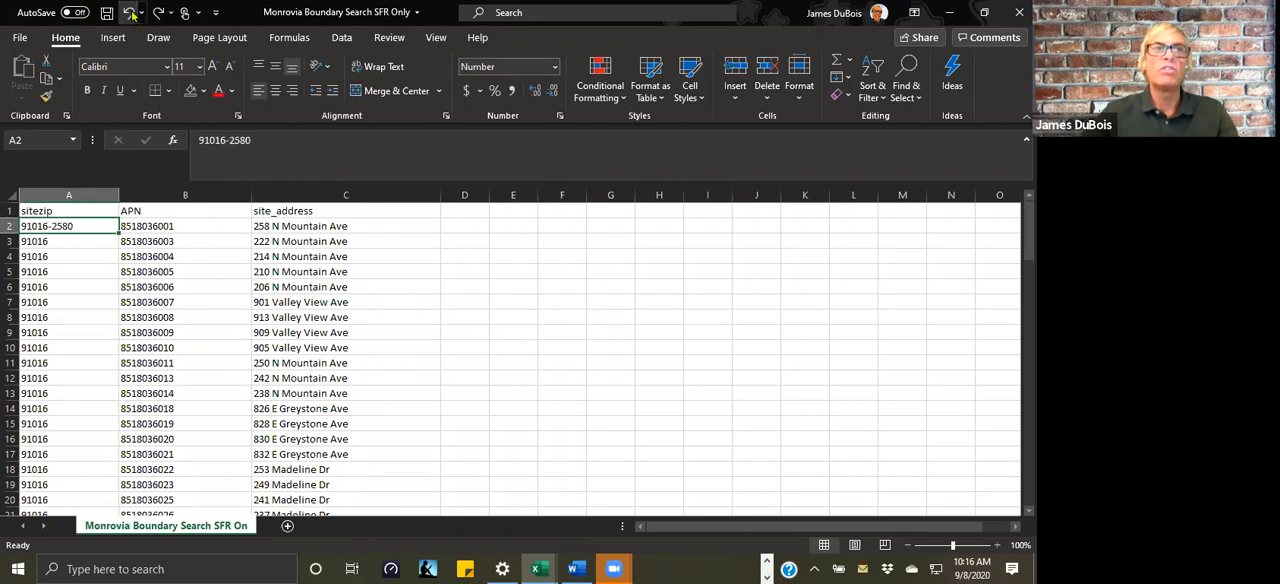
pyautogui.click(78, 290)
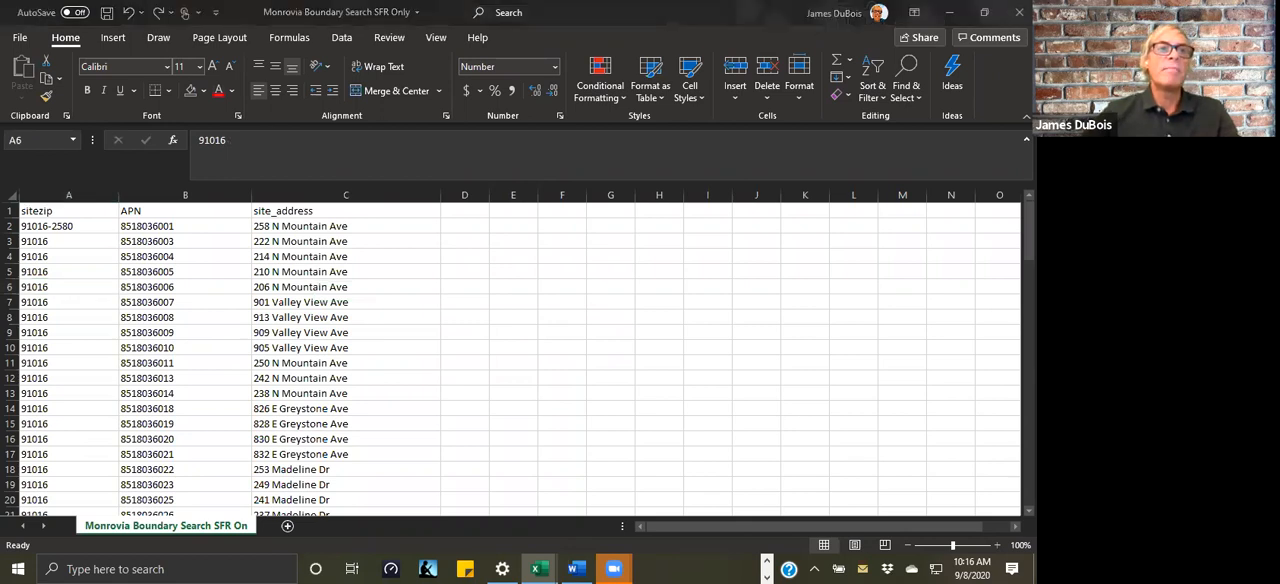
# Step: Find all entries in the sitezip column that match the pattern -*
pyautogui.click(65, 207)
pyautogui.click(67, 198)
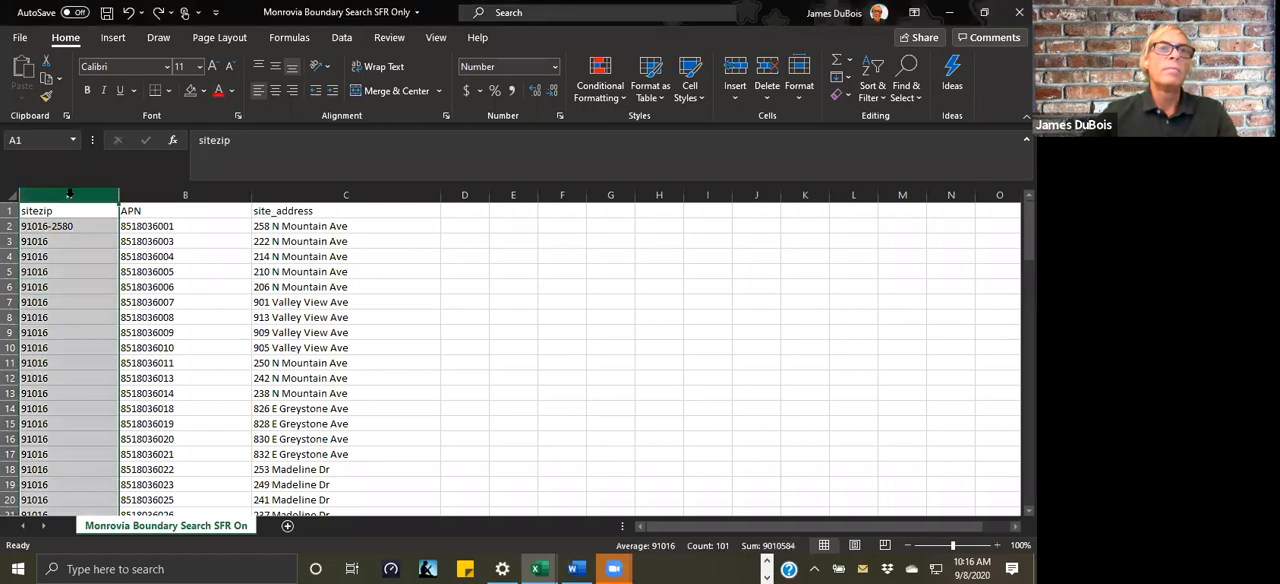
pyautogui.click(906, 90)
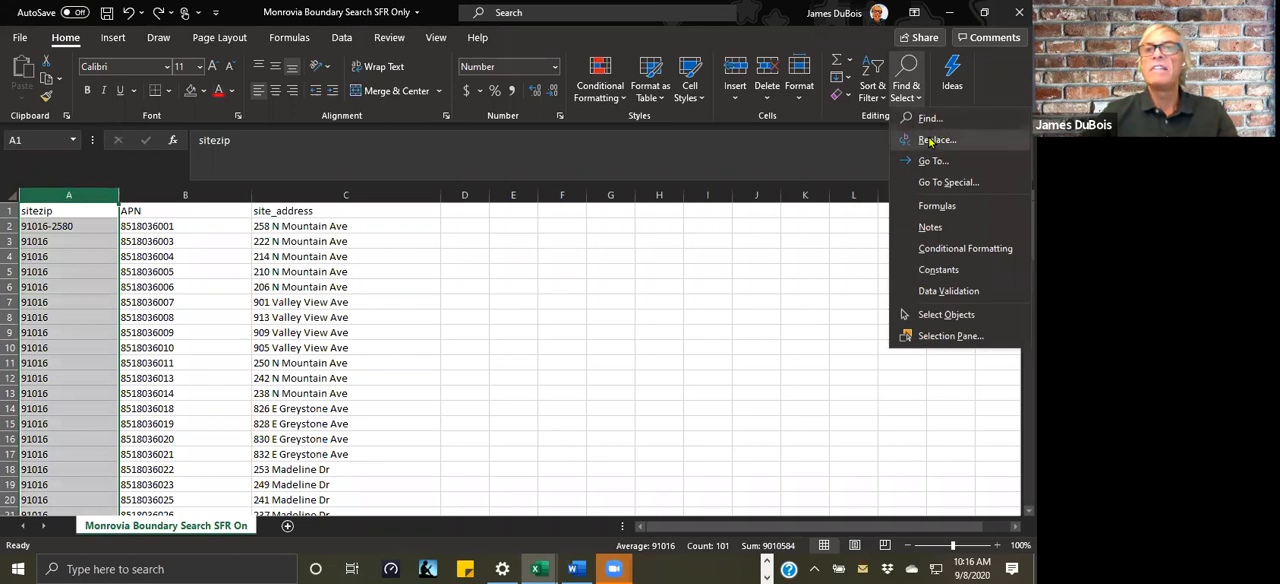
pyautogui.click(927, 119)
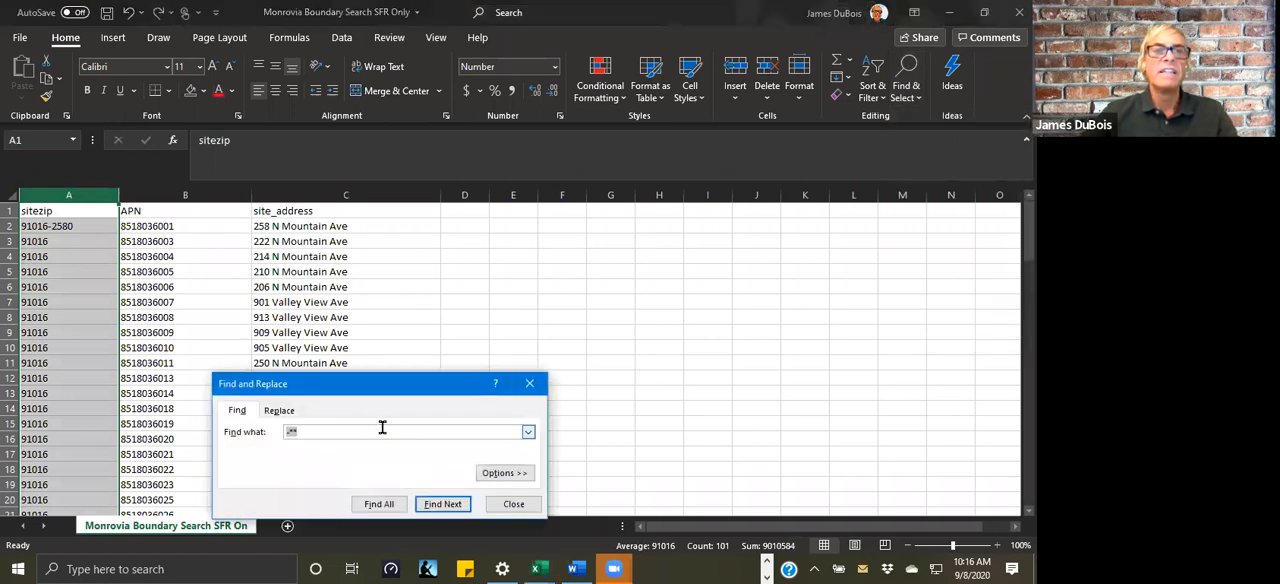
pyautogui.click(238, 411)
pyautogui.click(316, 431)
pyautogui.press('BackSpace')
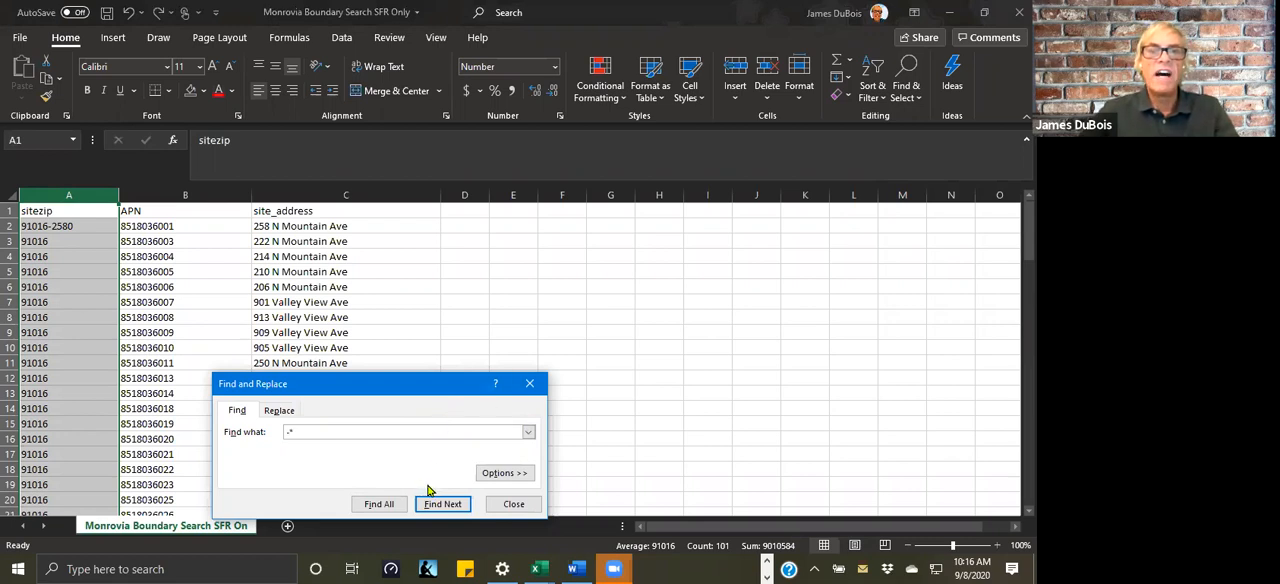
pyautogui.click(381, 504)
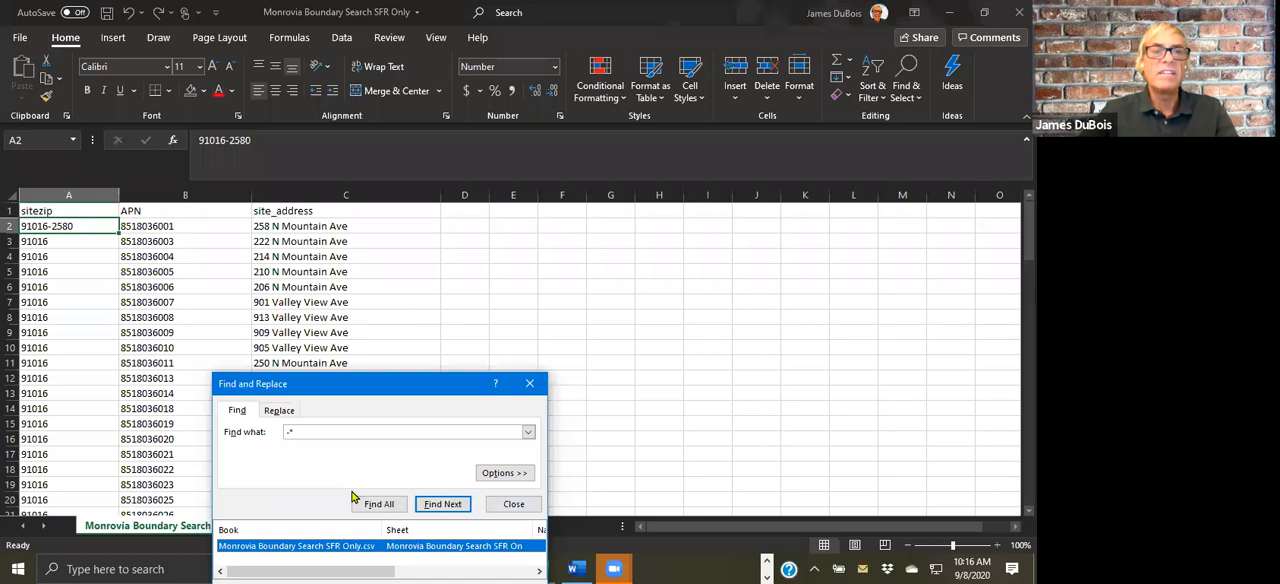
# Step: Replace the -* match in cell A2 with nothing and close Find and Replace
pyautogui.click(280, 410)
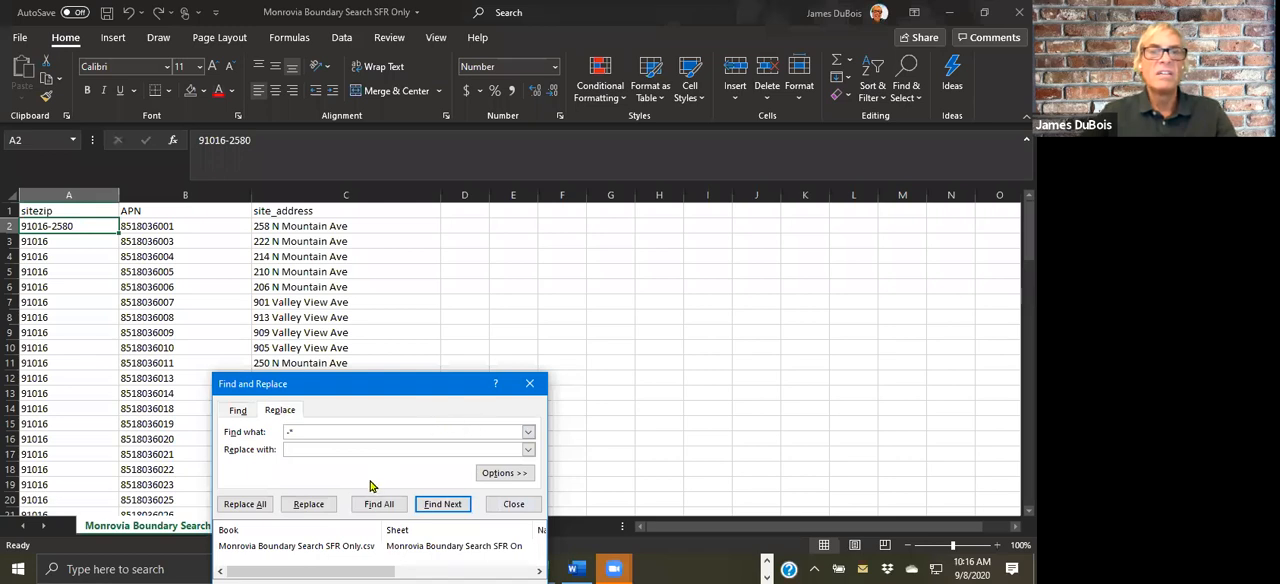
pyautogui.click(296, 511)
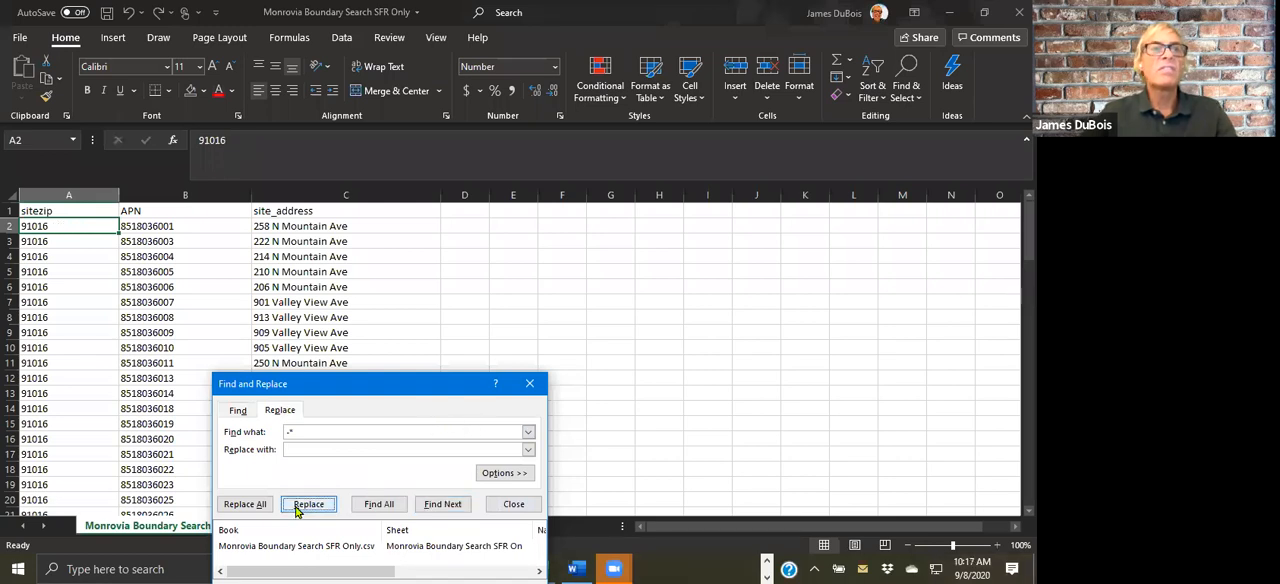
pyautogui.click(529, 383)
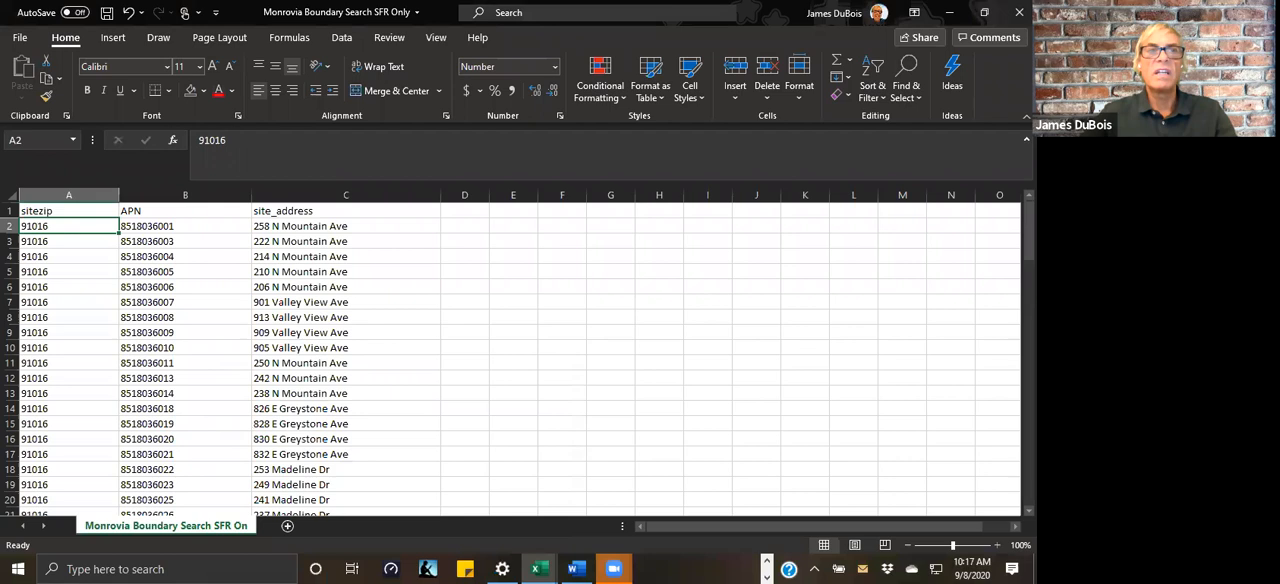
pyautogui.click(645, 298)
pyautogui.click(69, 230)
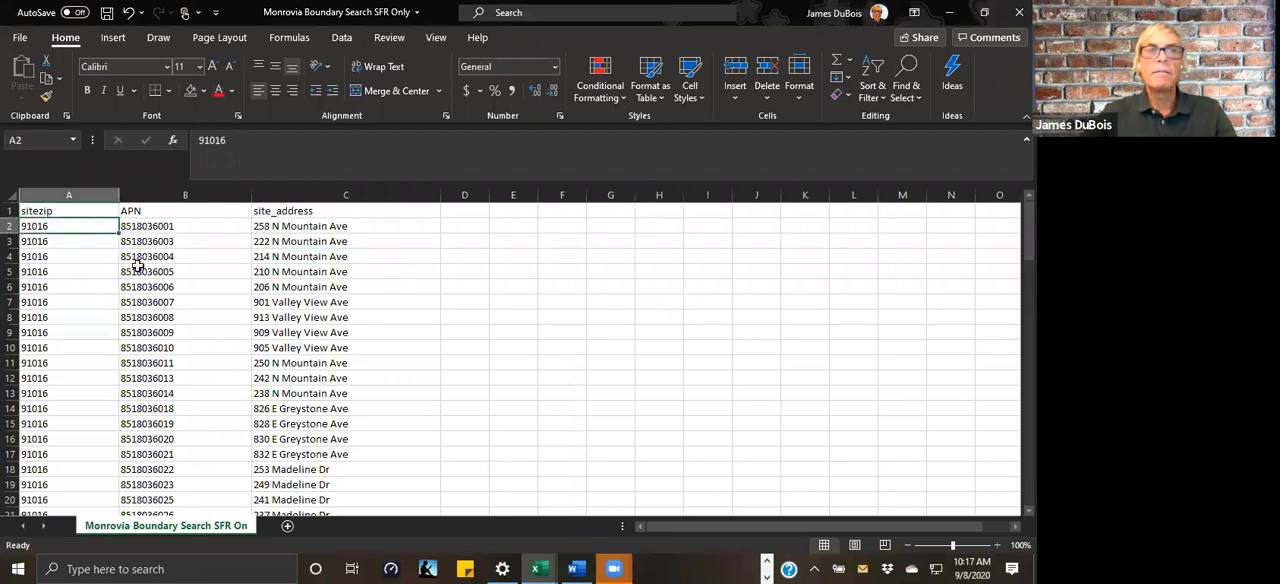
# Step: Insert a sample space before the last four digits of the APN in cell B2
pyautogui.click(192, 272)
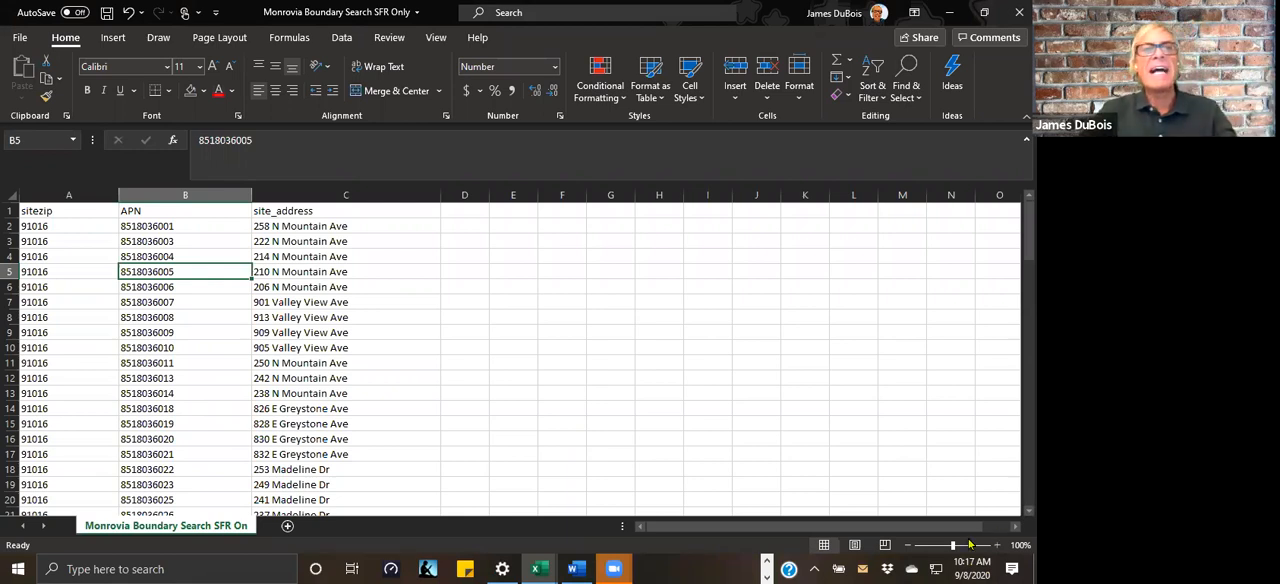
pyautogui.click(127, 227)
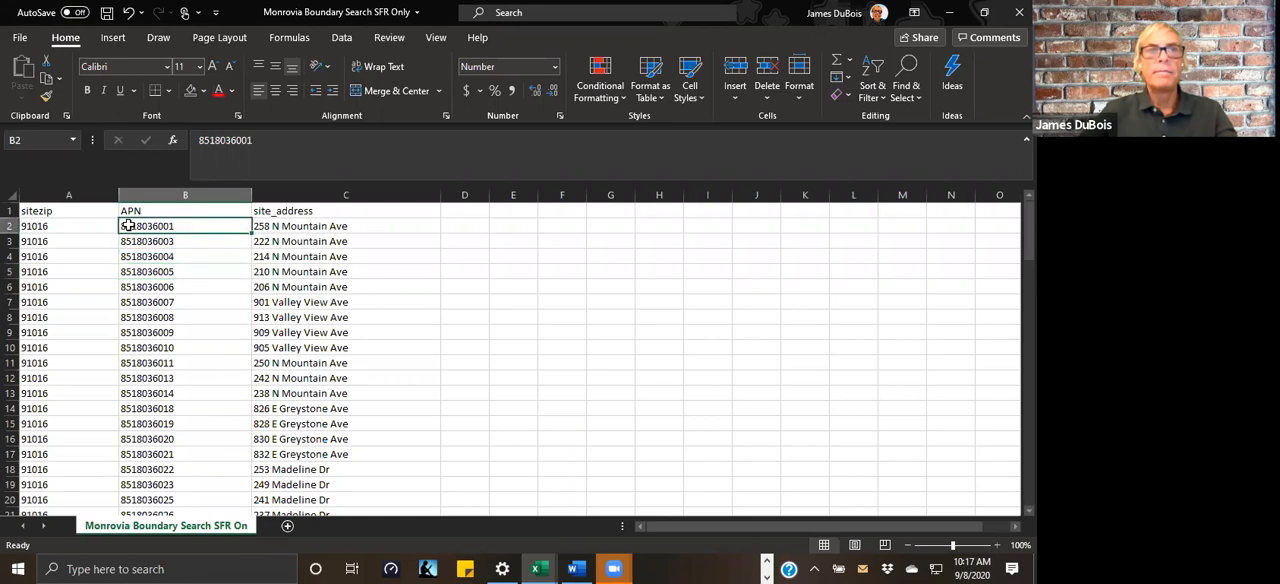
pyautogui.click(229, 140)
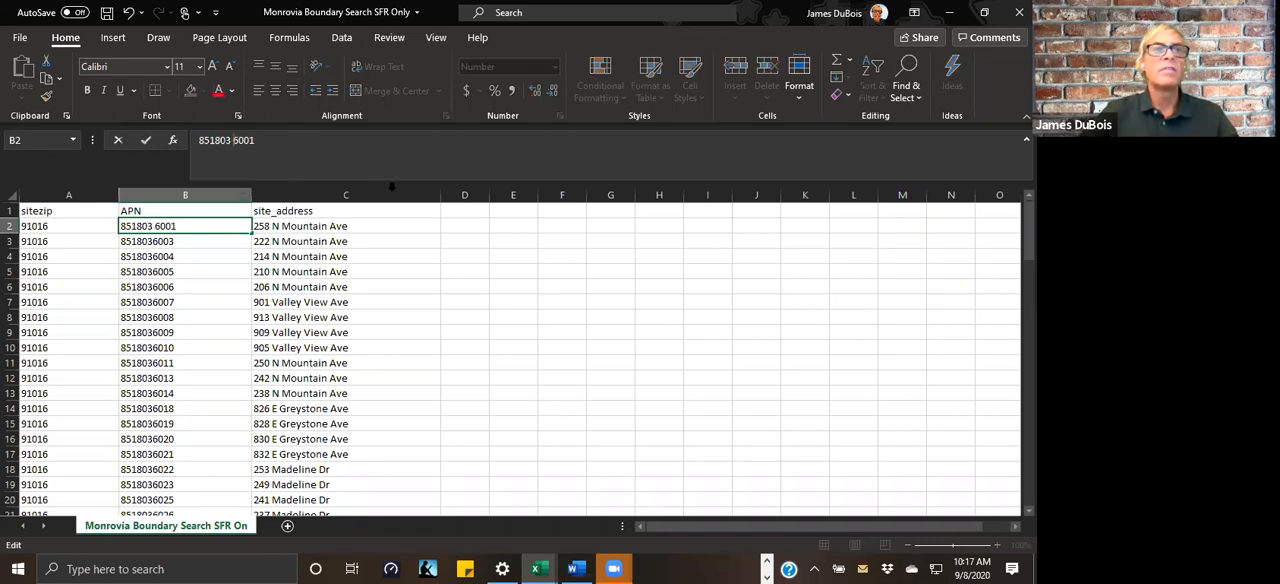
pyautogui.click(613, 380)
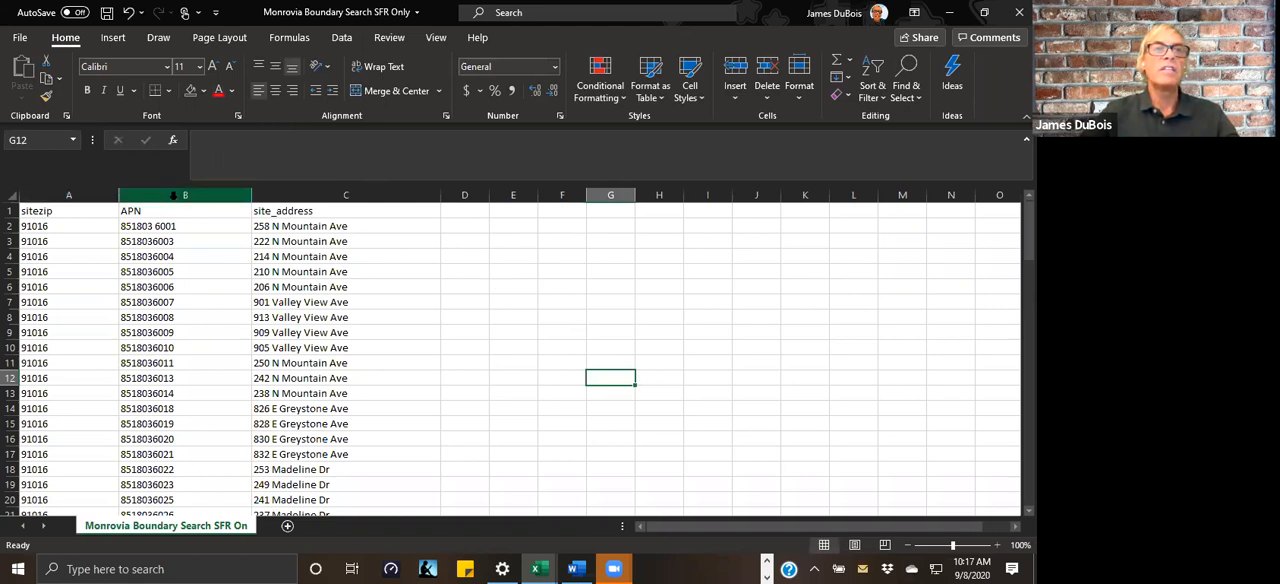
# Step: Try to open Find and Replace for the APN column
pyautogui.click(173, 195)
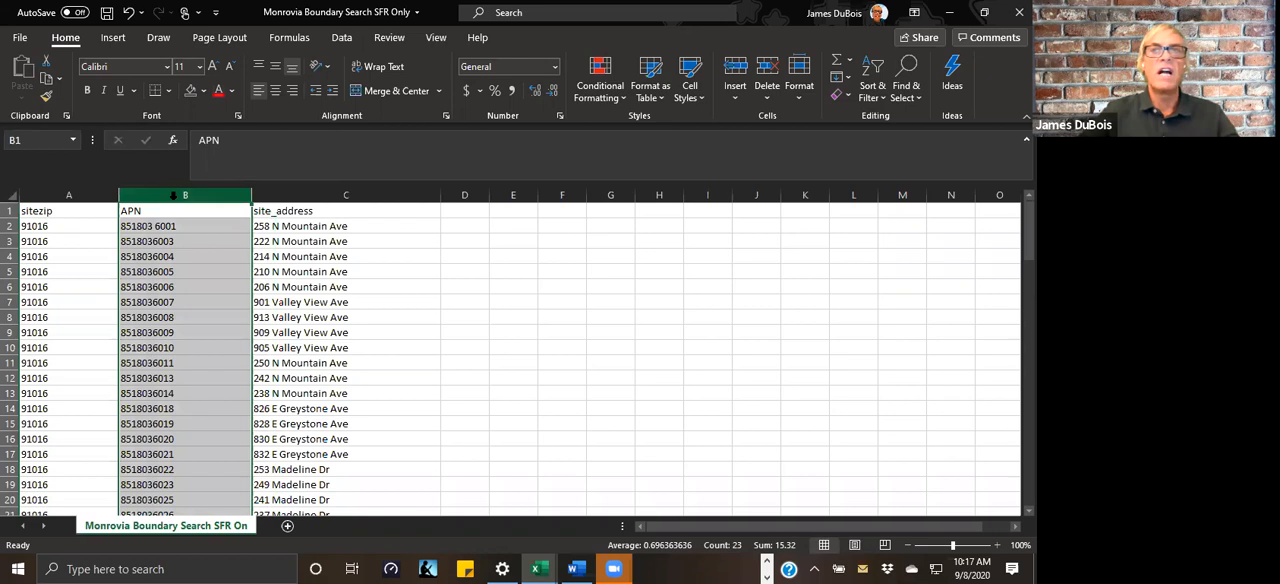
pyautogui.click(907, 100)
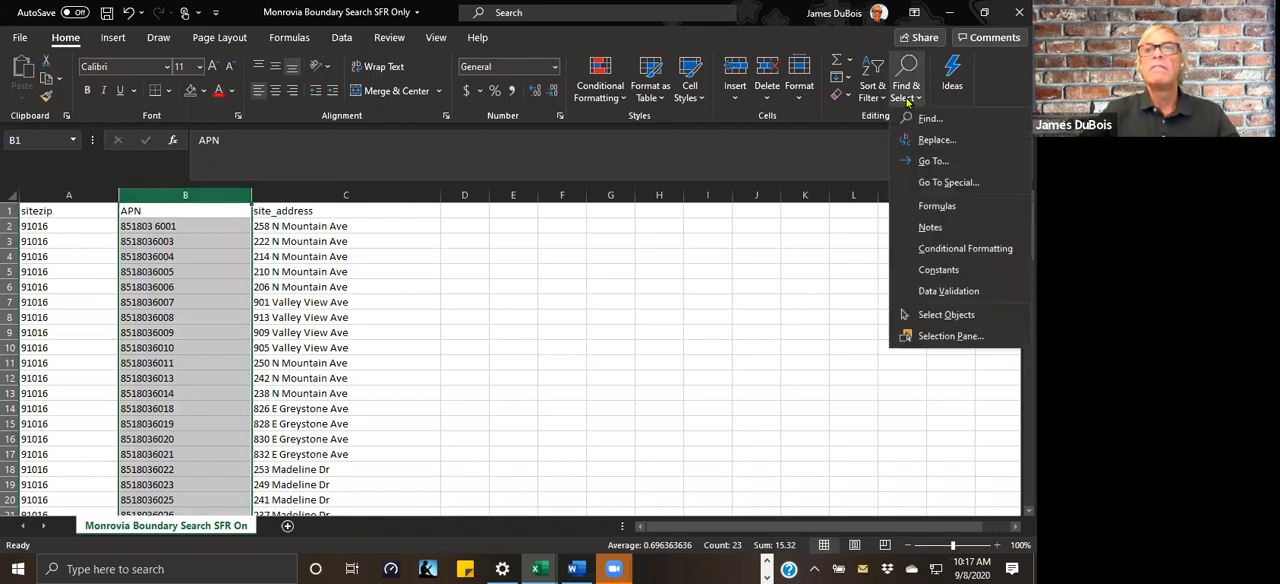
pyautogui.click(924, 123)
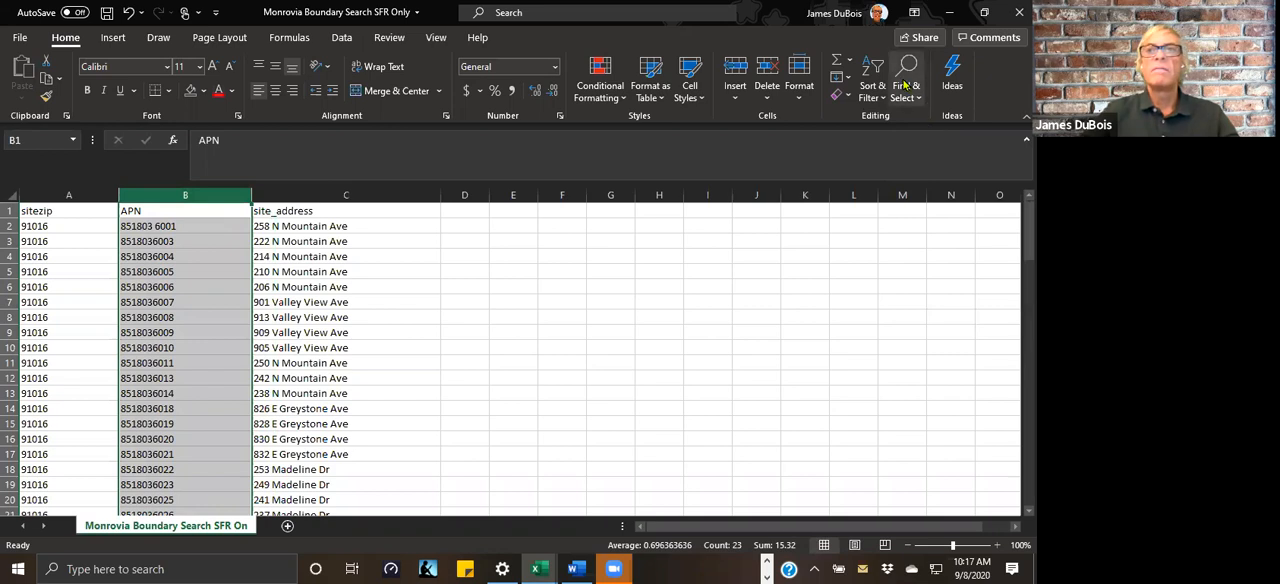
pyautogui.click(915, 97)
pyautogui.click(919, 119)
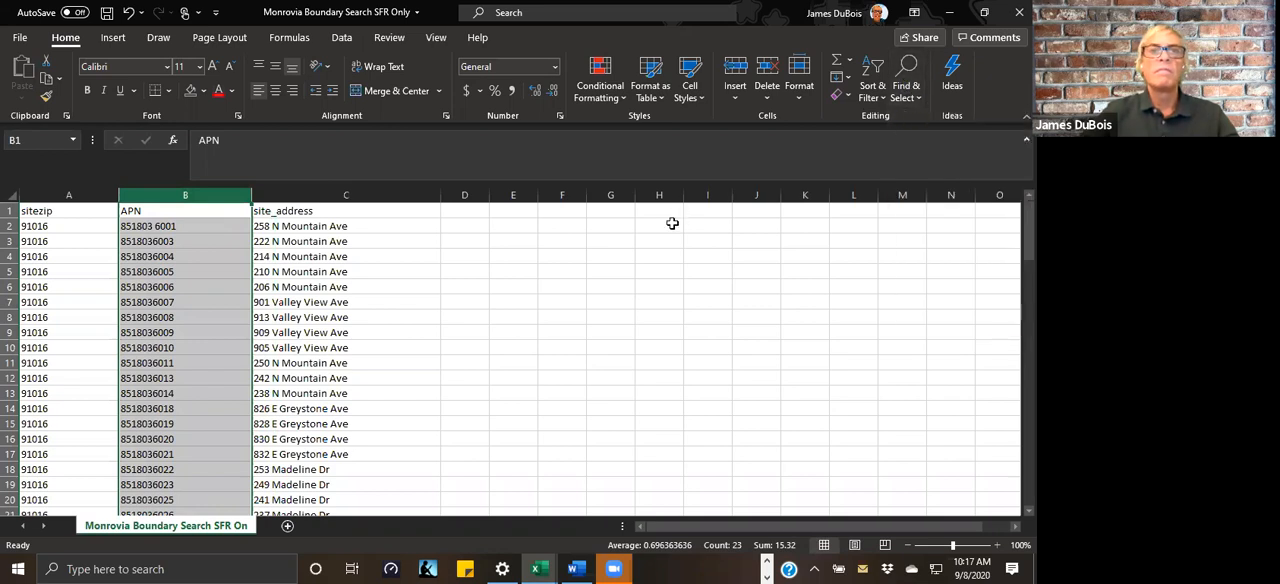
pyautogui.click(553, 320)
pyautogui.click(198, 197)
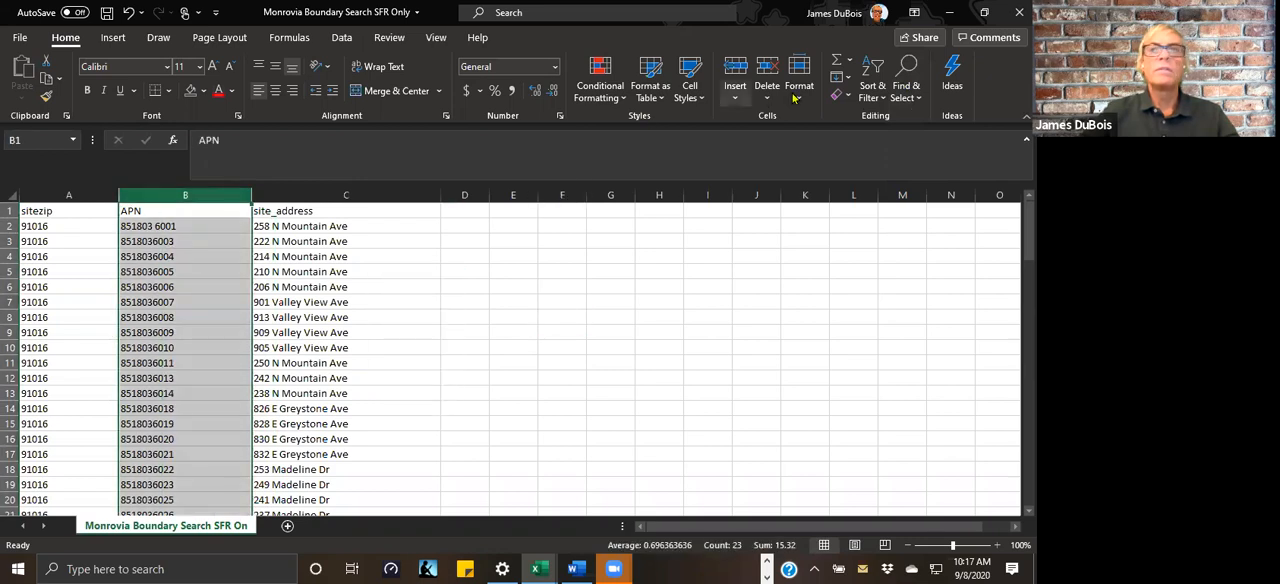
pyautogui.click(915, 97)
pyautogui.click(924, 118)
pyautogui.click(916, 98)
pyautogui.click(918, 140)
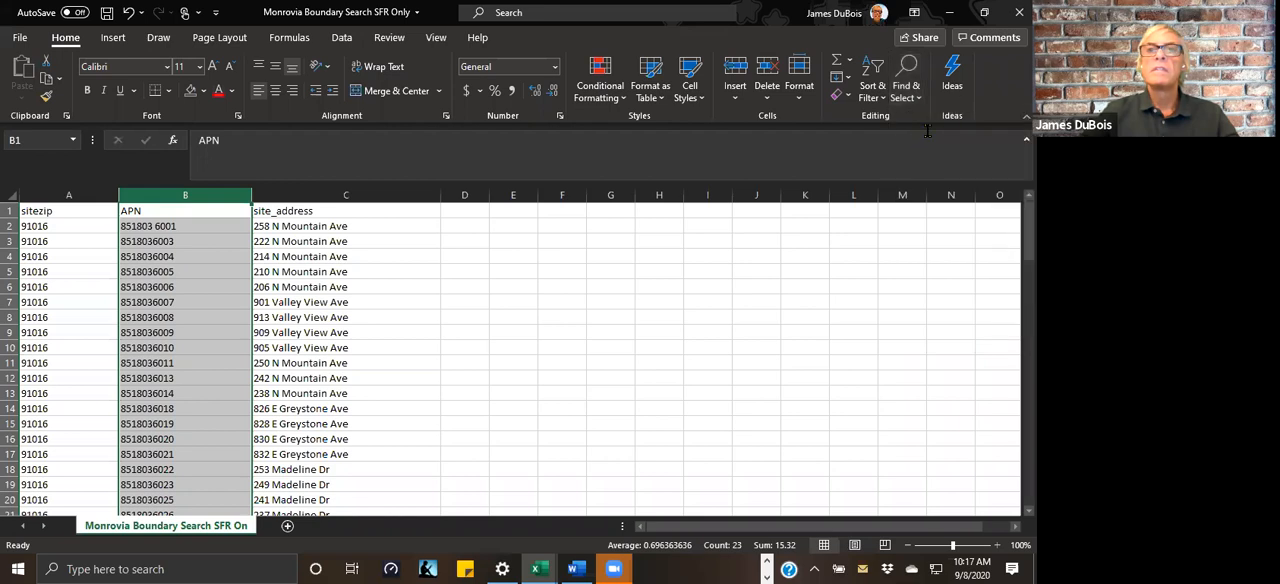
pyautogui.click(648, 334)
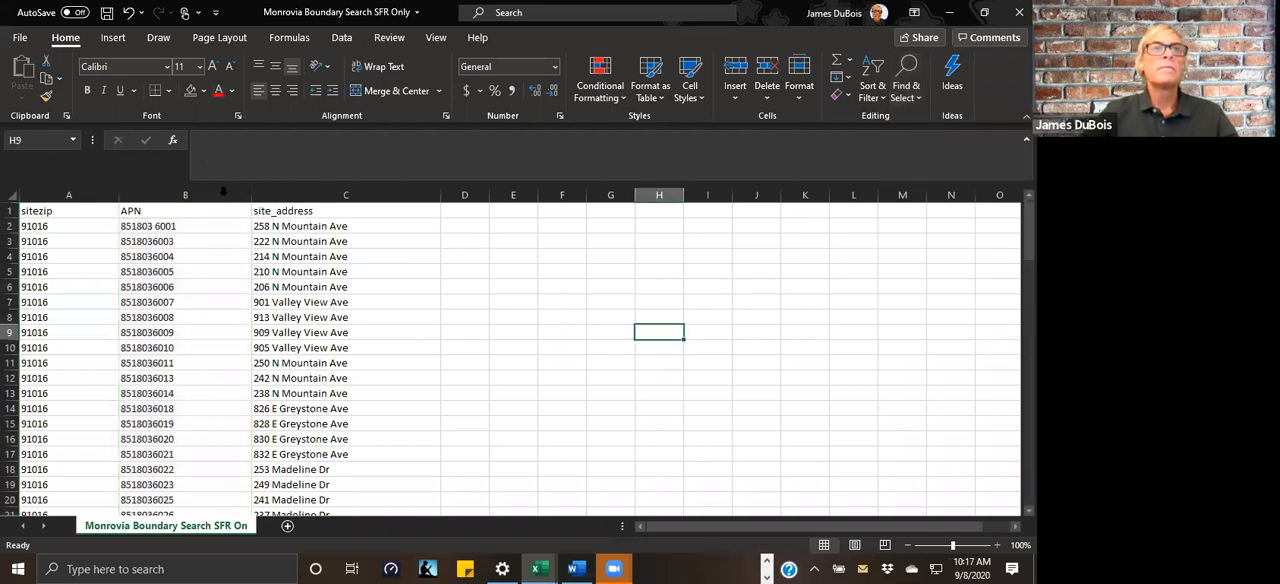
pyautogui.click(190, 196)
pyautogui.click(904, 66)
pyautogui.click(928, 138)
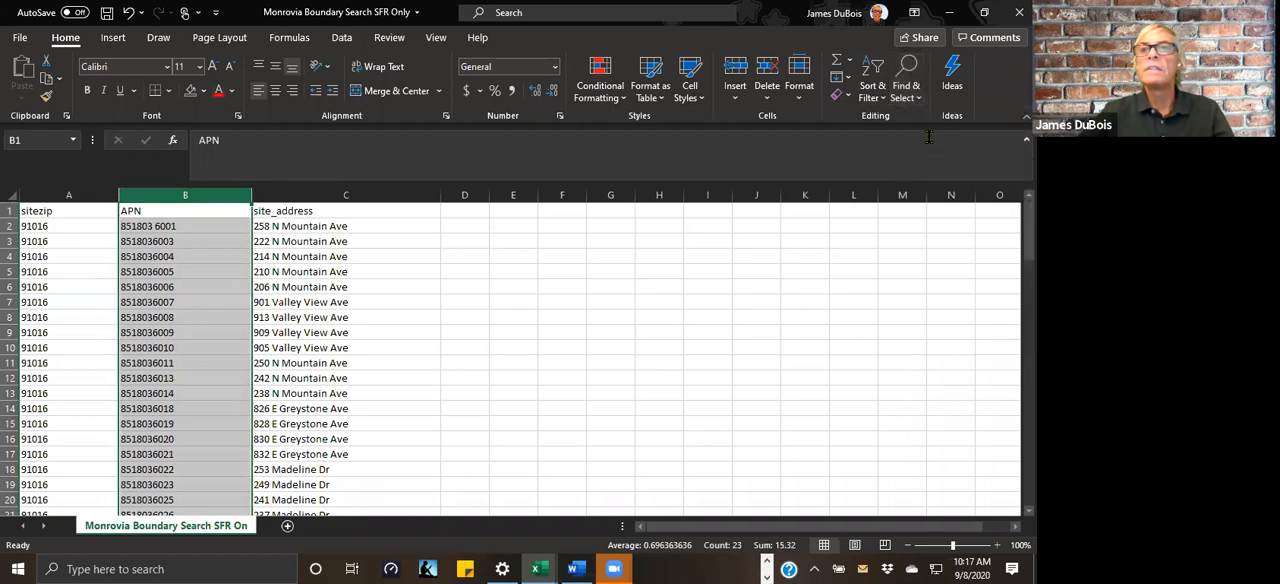
pyautogui.click(605, 331)
pyautogui.click(148, 226)
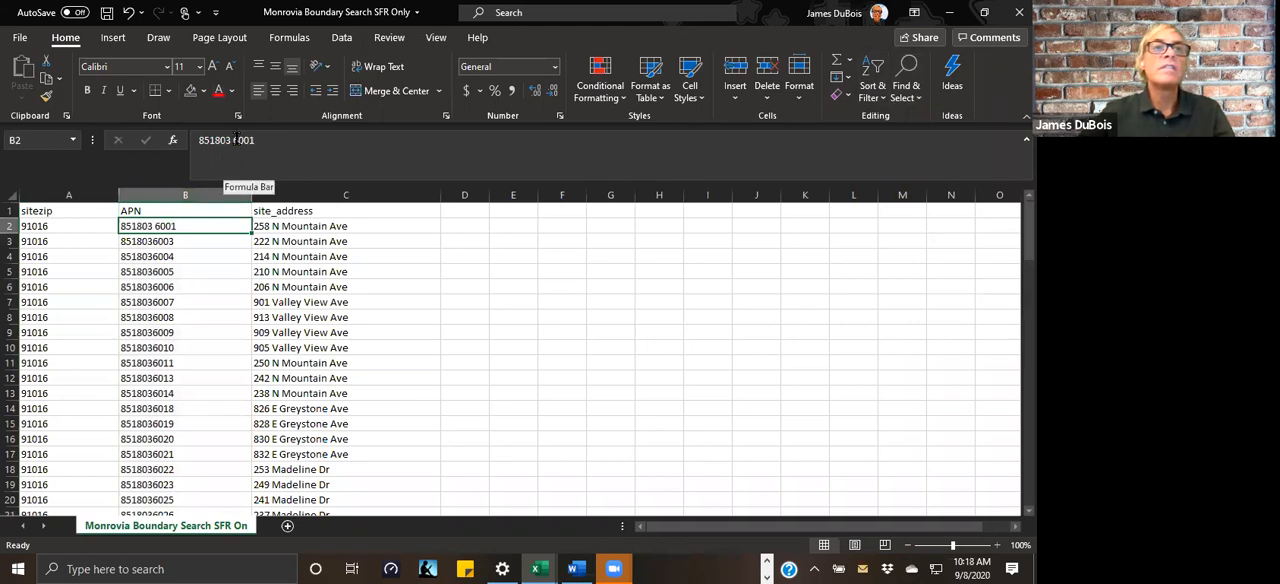
pyautogui.click(451, 285)
pyautogui.click(147, 226)
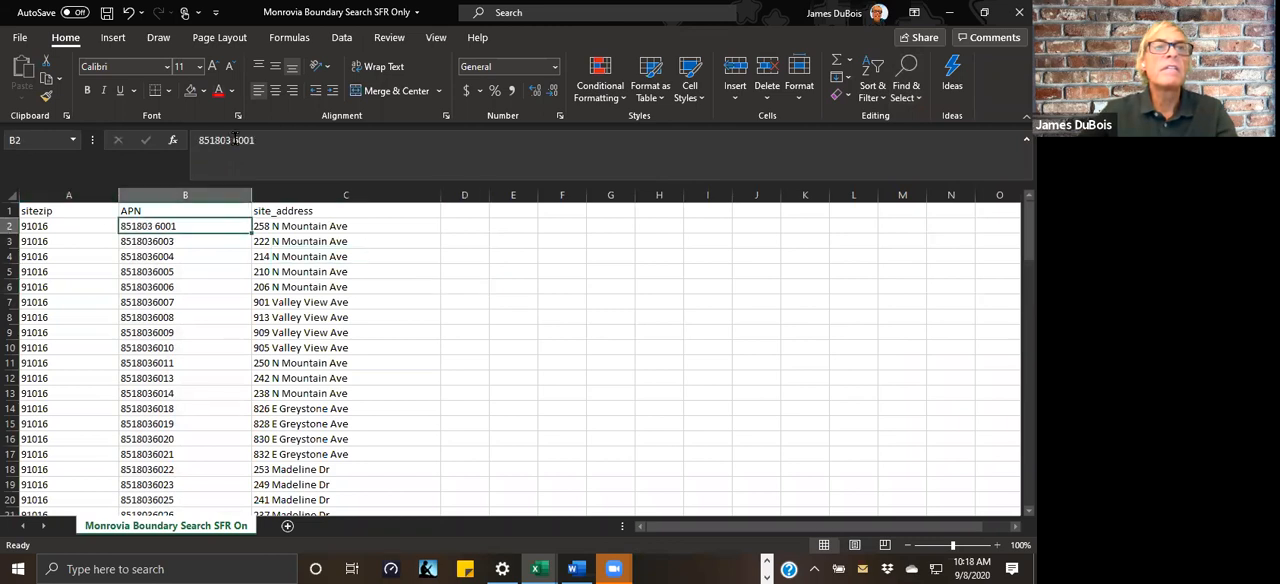
pyautogui.click(520, 285)
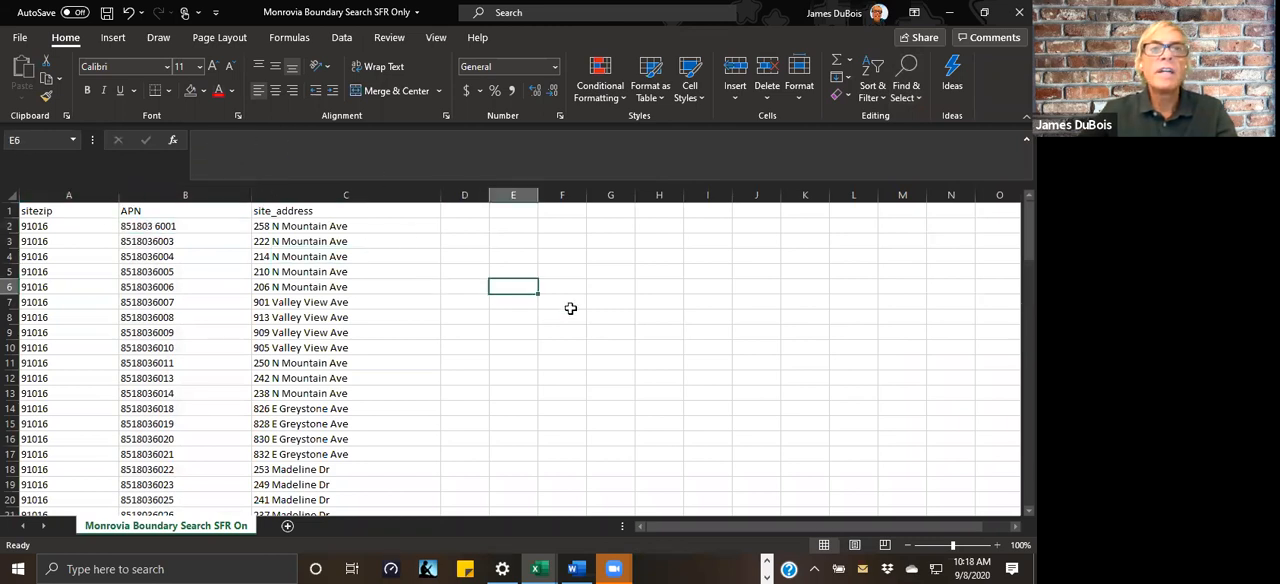
pyautogui.click(676, 335)
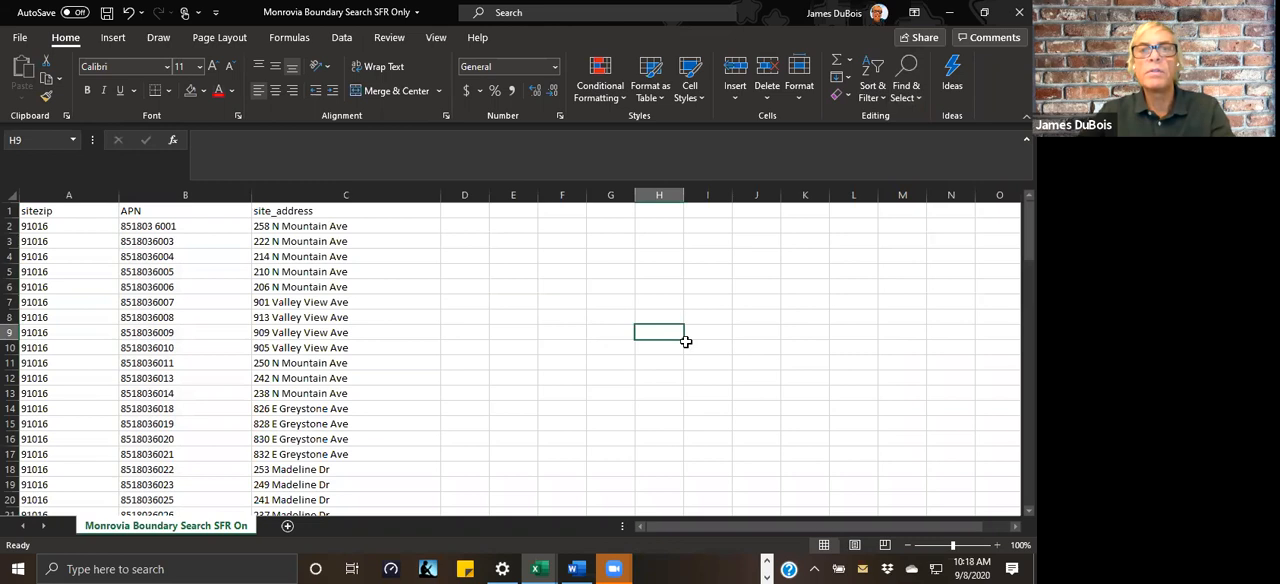
pyautogui.click(806, 333)
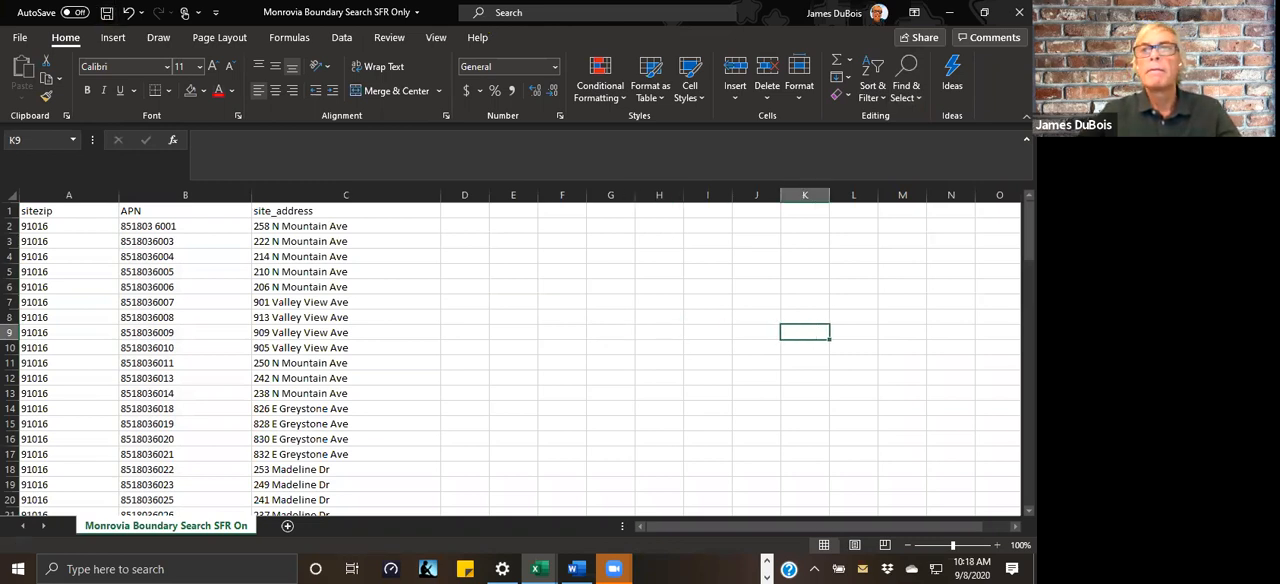
pyautogui.moveTo(834, 241); pyautogui.dragTo(804, 257)
pyautogui.click(687, 313)
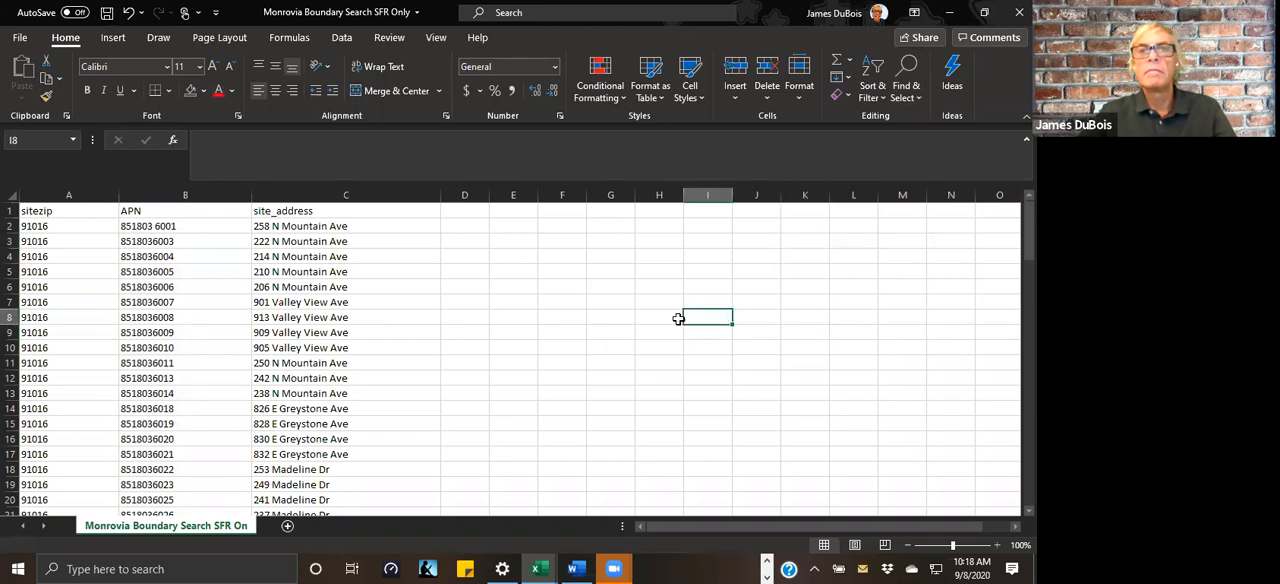
pyautogui.click(767, 314)
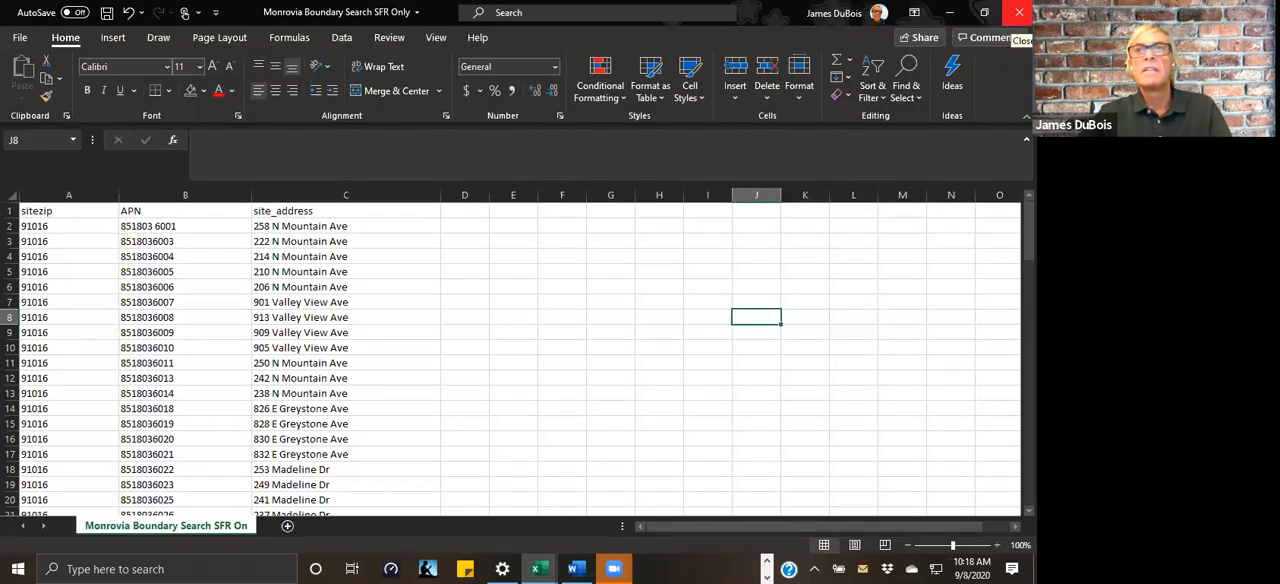
# Step: Cycle through the open application windows and return to the Monrovia Boundary Search spreadsheet
pyautogui.hotkey('alt', 'Tab')
pyautogui.press('Tab')
pyautogui.press('Tab')
pyautogui.press('Tab')
pyautogui.press('Tab')
pyautogui.press('Tab')
pyautogui.press('Tab')
pyautogui.press('Tab')
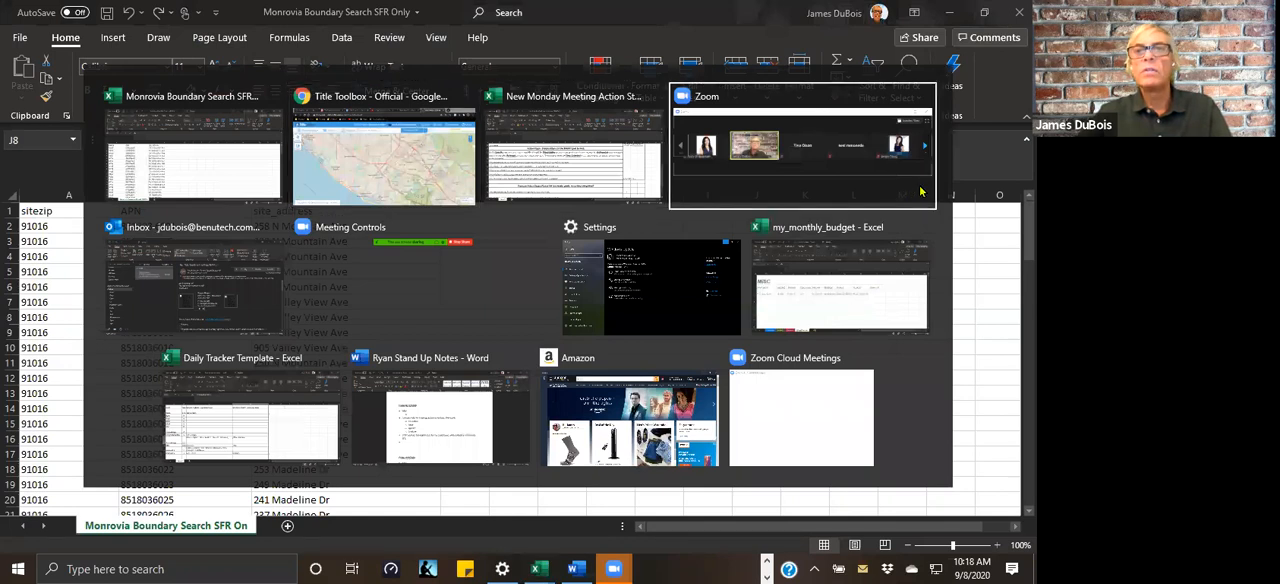
pyautogui.press('Tab')
pyautogui.press('Tab')
pyautogui.press('Tab')
pyautogui.press('Tab')
pyautogui.press('Tab')
pyautogui.press('Tab')
pyautogui.press('Tab')
pyautogui.press('Tab')
pyautogui.press('Tab')
pyautogui.press('Tab')
pyautogui.press('Tab')
pyautogui.press('Tab')
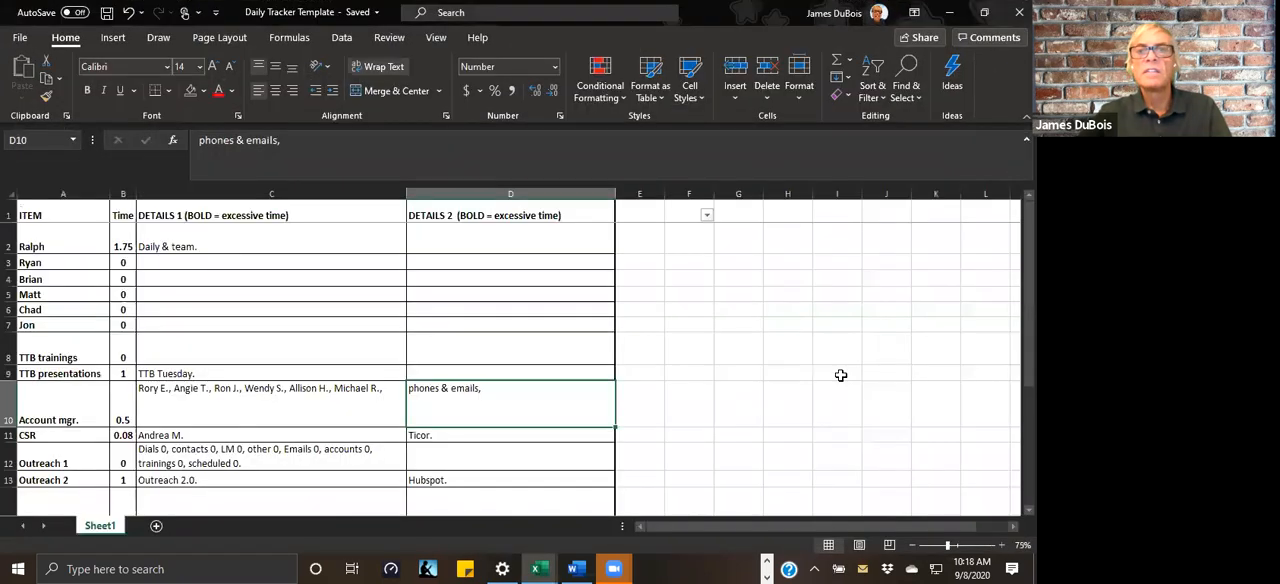
pyautogui.click(838, 373)
pyautogui.write('lll')
pyautogui.press('BackSpace')
pyautogui.press('BackSpace')
pyautogui.press('BackSpace')
pyautogui.hotkey('alt', 'Tab')
pyautogui.hotkey('alt', 'Tab')
pyautogui.hotkey('alt', 'Tab')
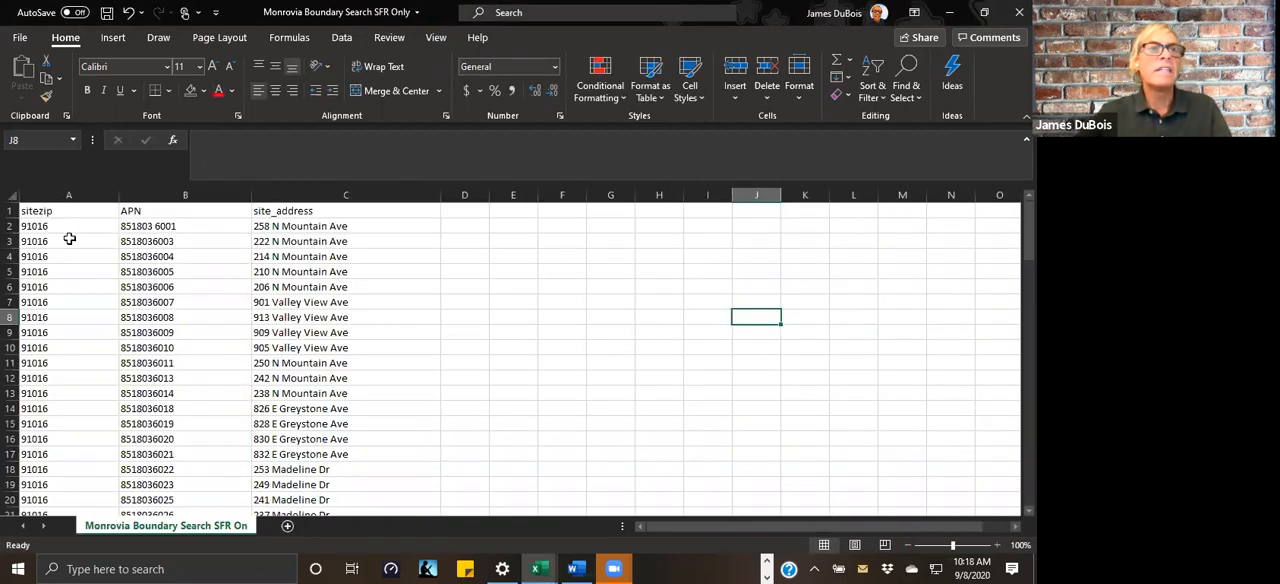
# Step: Remove the space from the APN in cell B2
pyautogui.click(173, 225)
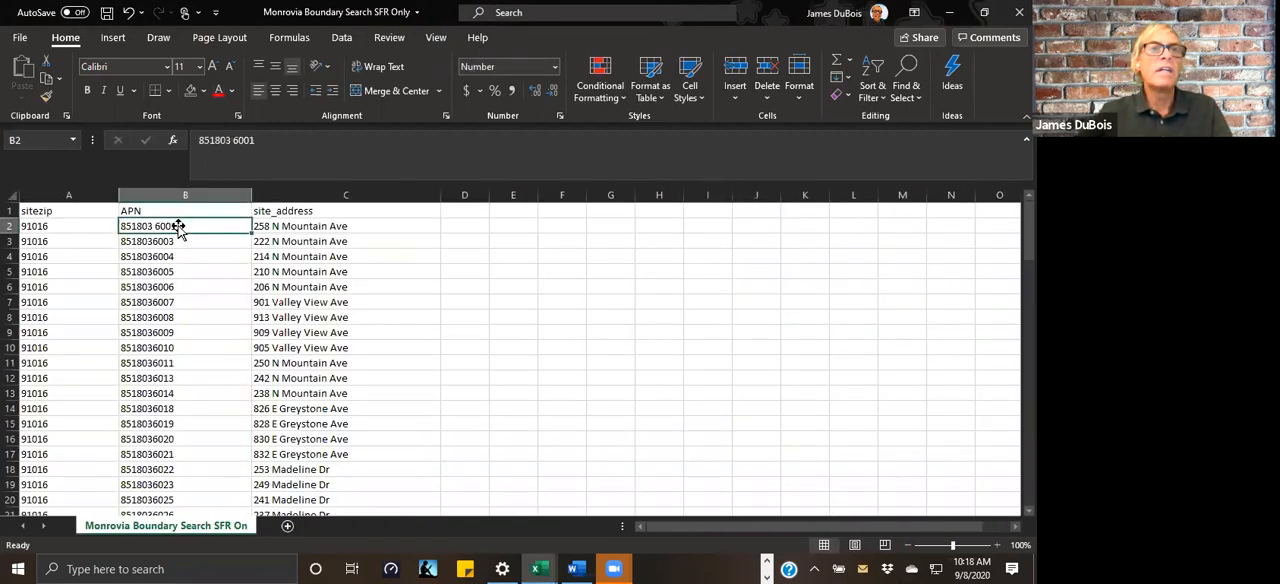
pyautogui.click(231, 140)
pyautogui.press('BackSpace')
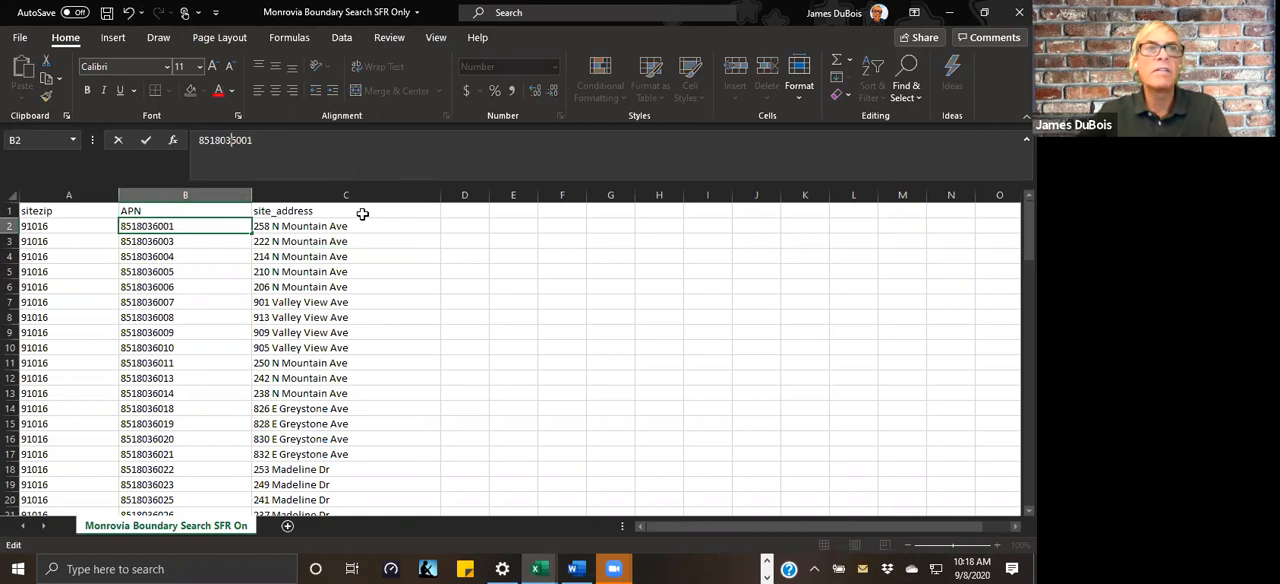
pyautogui.click(513, 392)
# Step: Insert a space after 851803 in the APN in cell B2 and select the whole APN column
pyautogui.click(196, 226)
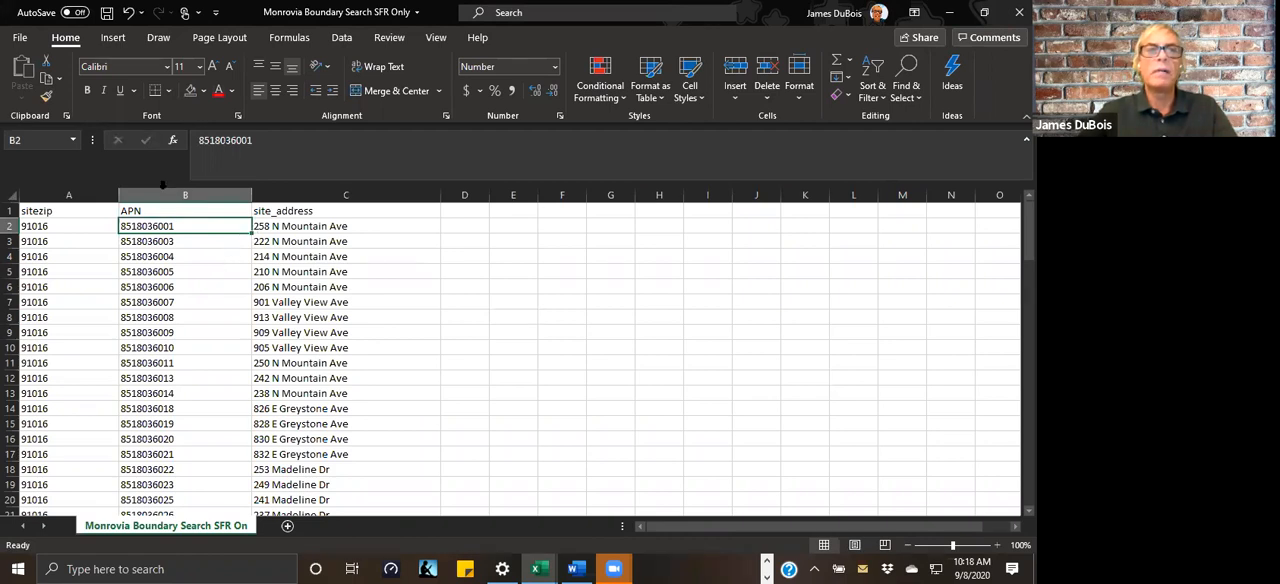
pyautogui.click(230, 140)
pyautogui.click(442, 346)
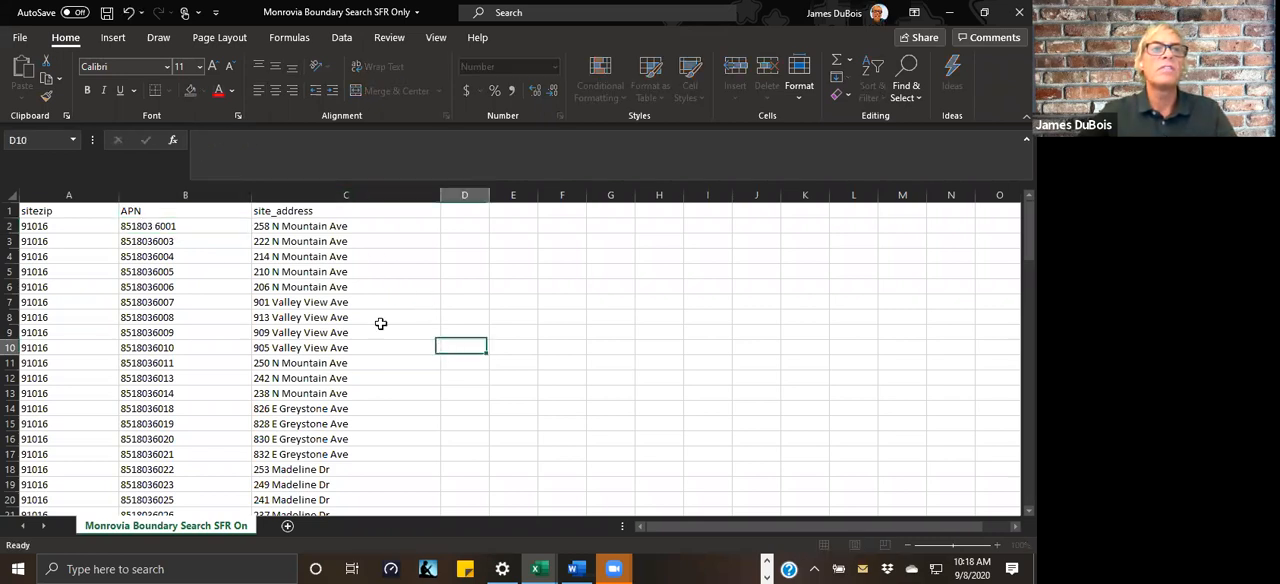
pyautogui.click(181, 195)
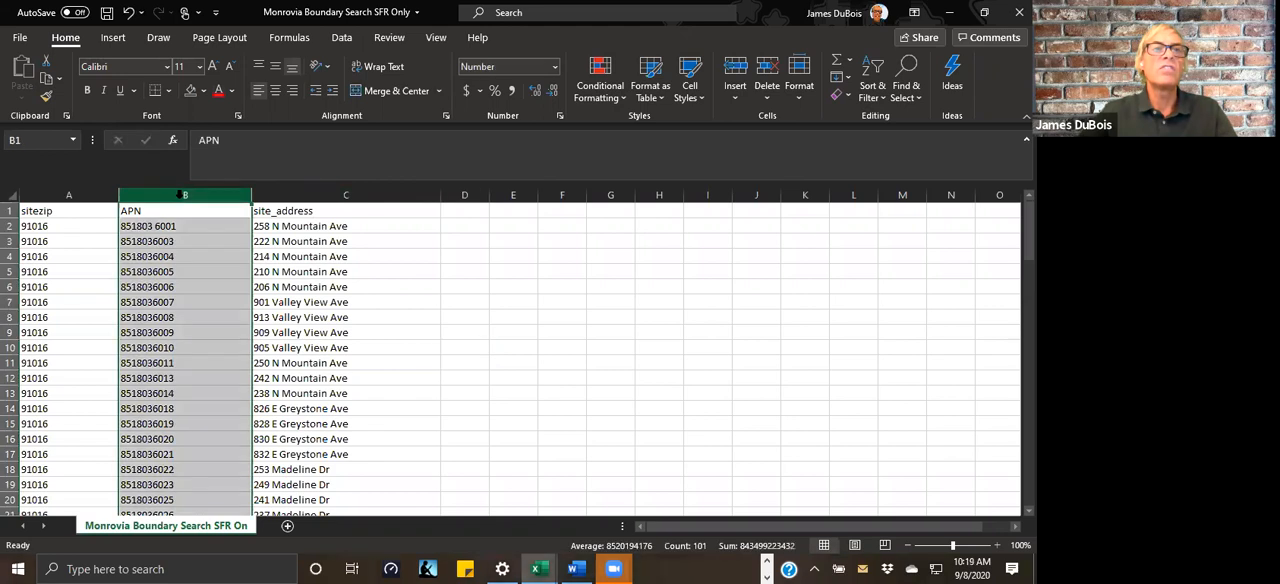
# Step: Search the APN column for all cells containing a space
pyautogui.click(912, 64)
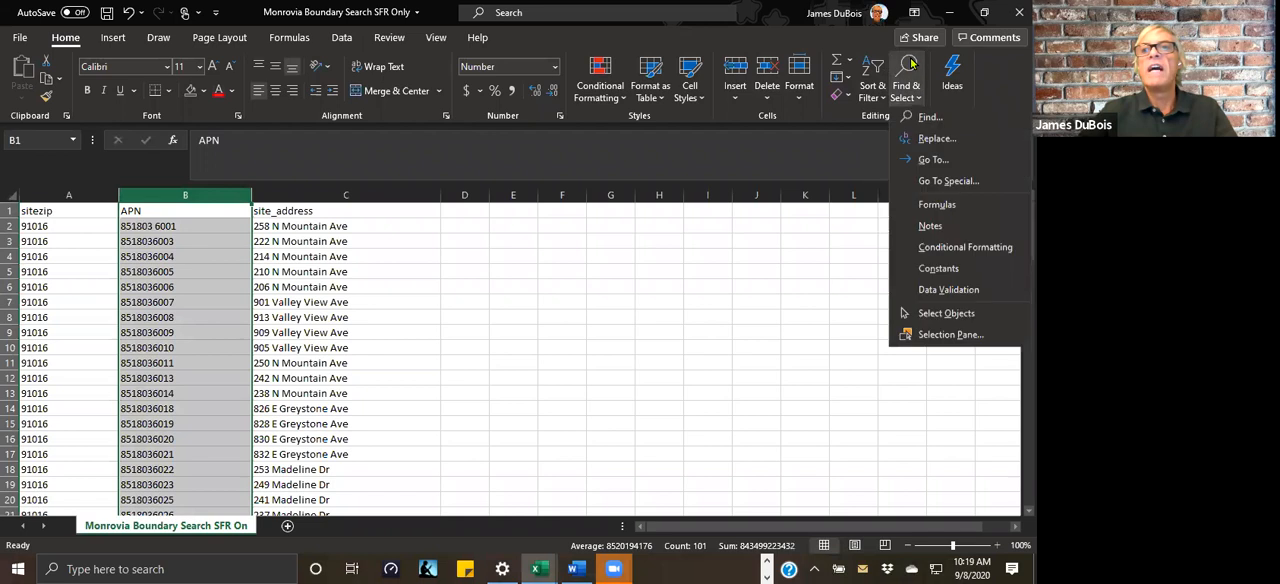
pyautogui.click(914, 120)
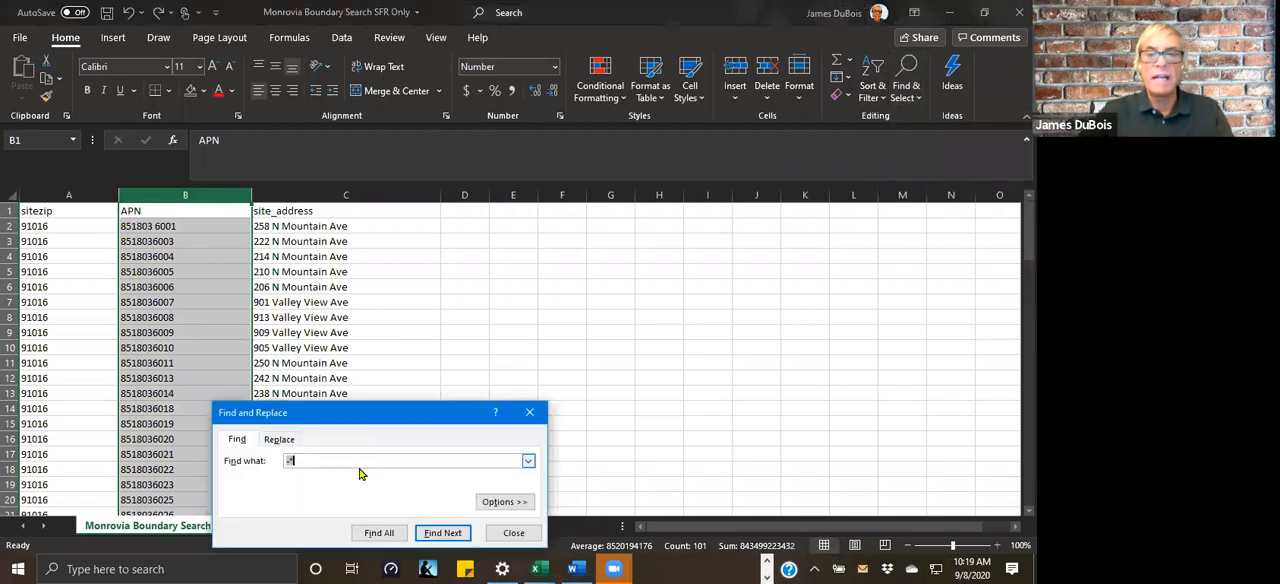
pyautogui.press('BackSpace')
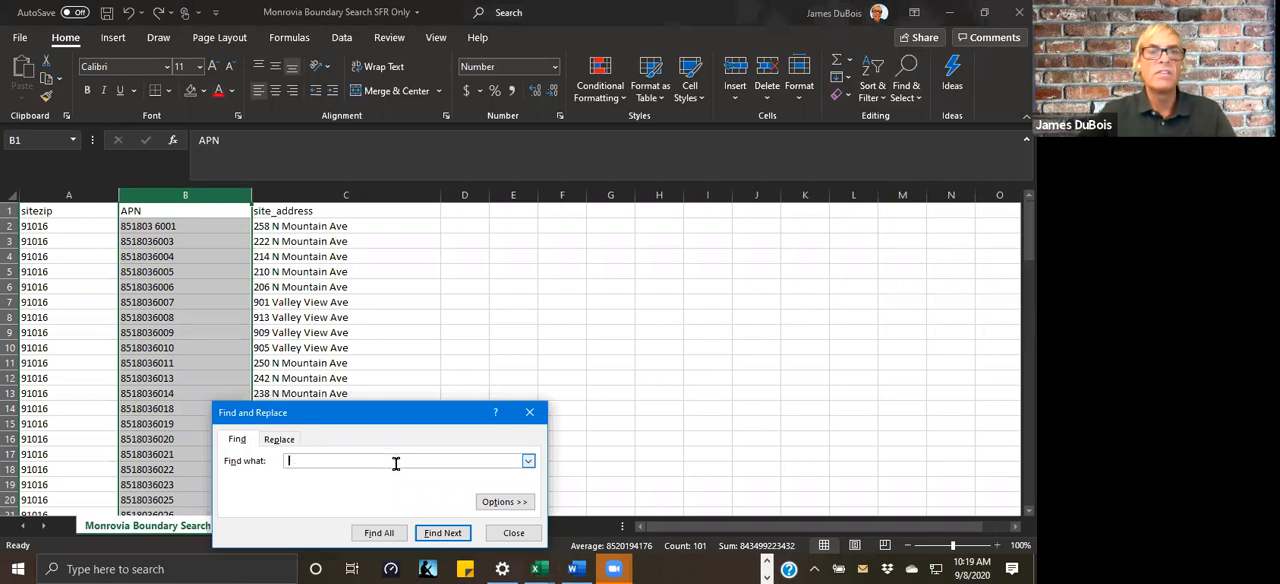
pyautogui.click(379, 532)
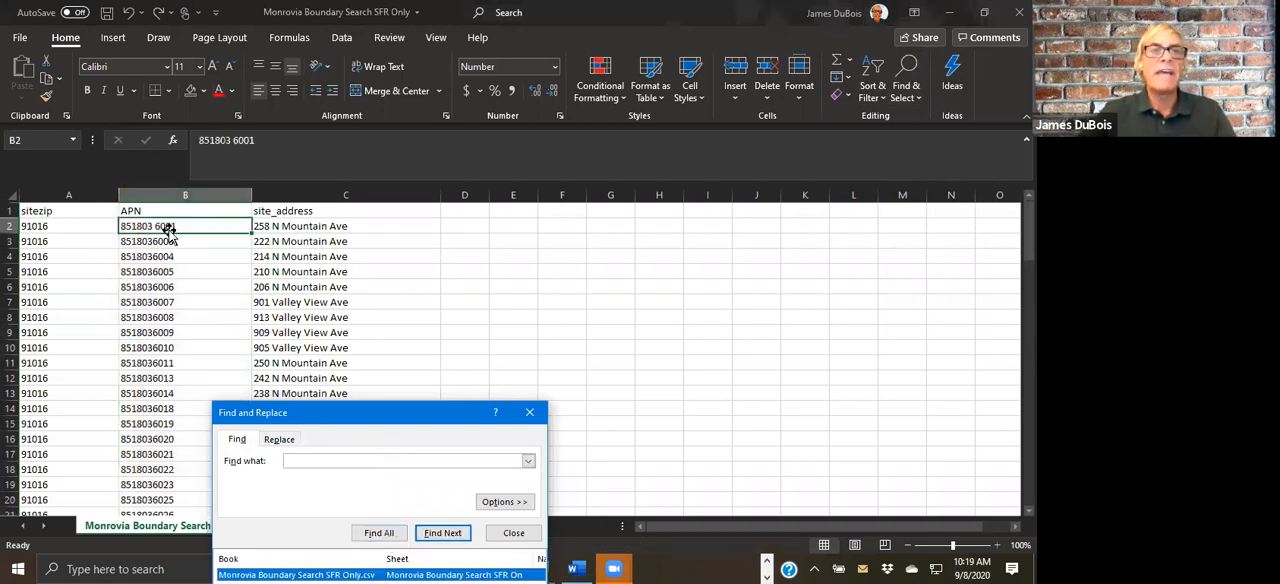
# Step: Replace the space in the APN of cell B2 with nothing and close Find and Replace
pyautogui.click(281, 440)
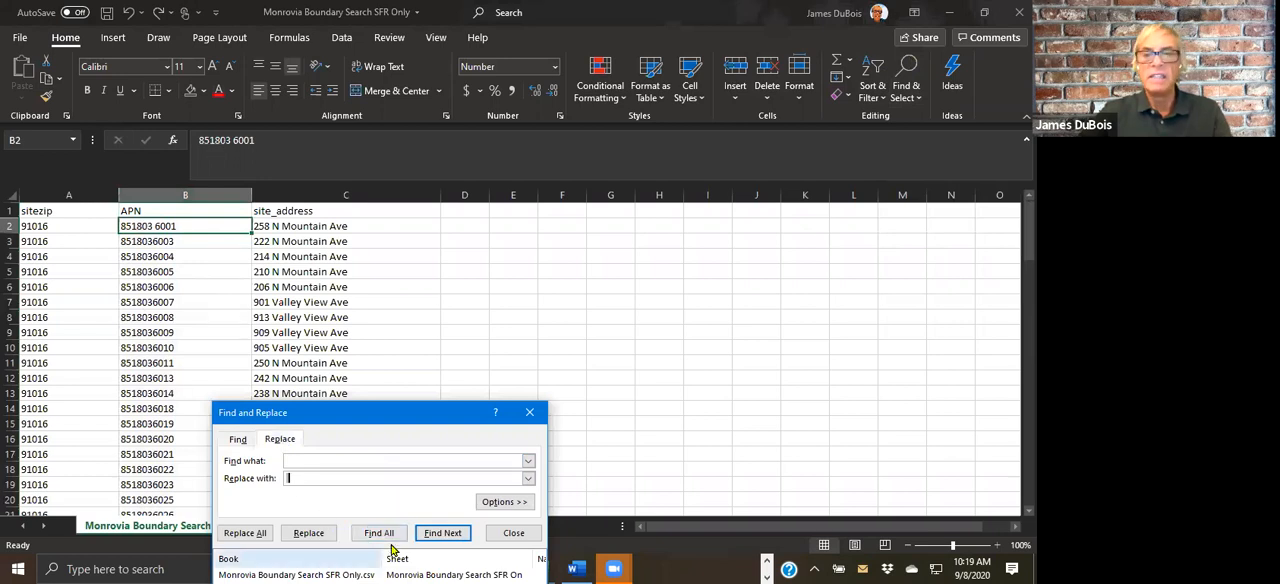
pyautogui.click(320, 536)
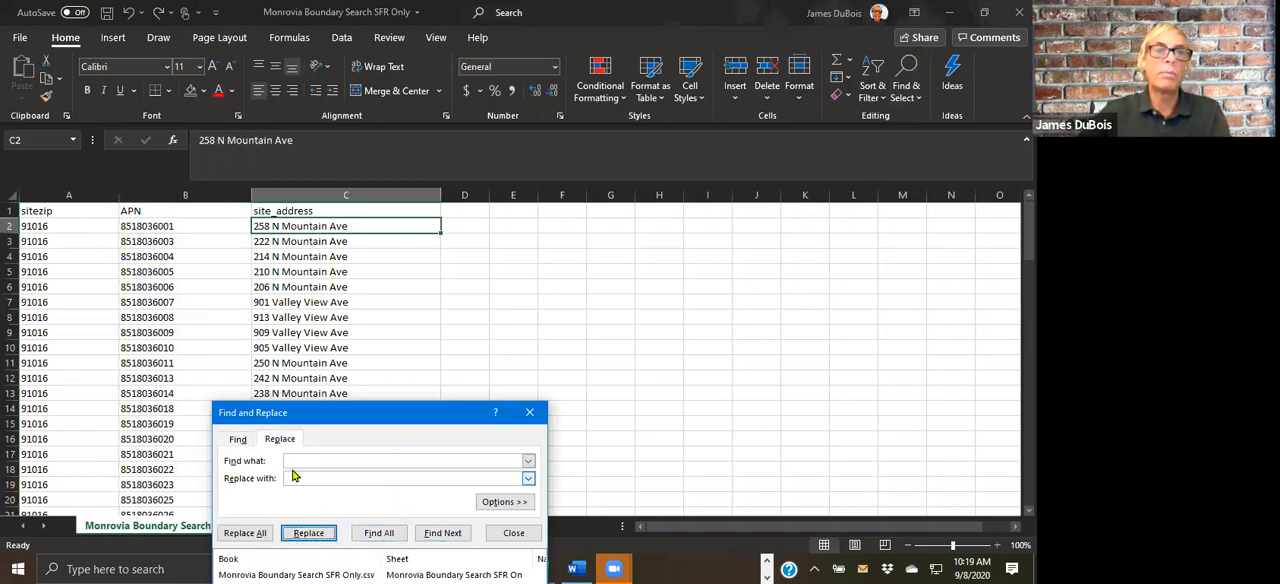
pyautogui.click(578, 317)
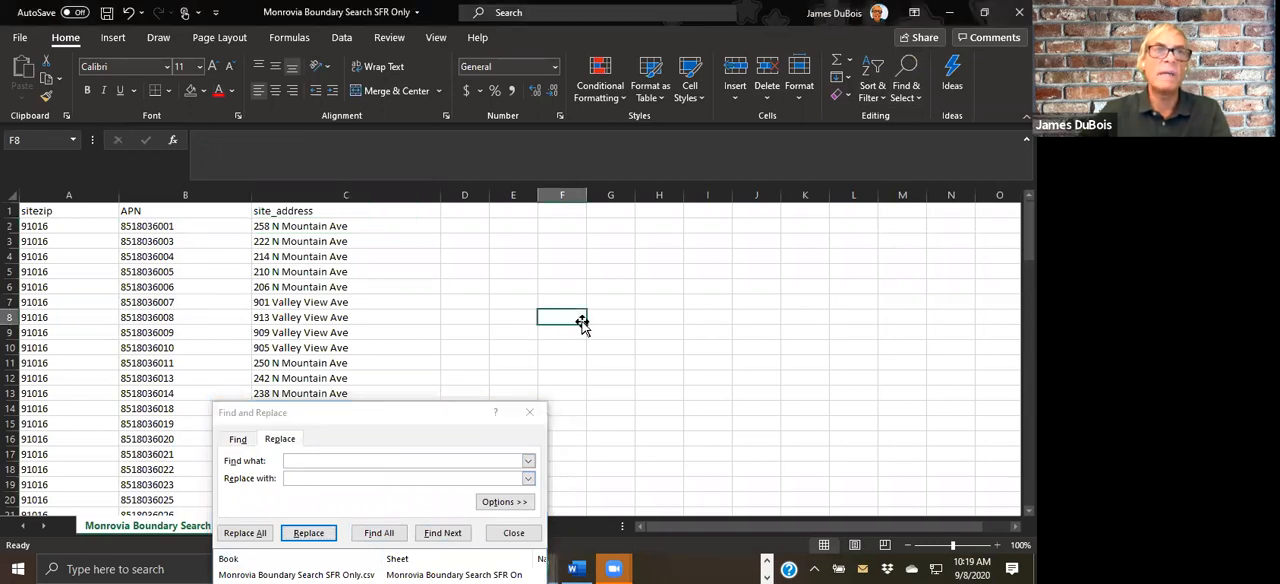
pyautogui.click(530, 413)
pyautogui.click(614, 364)
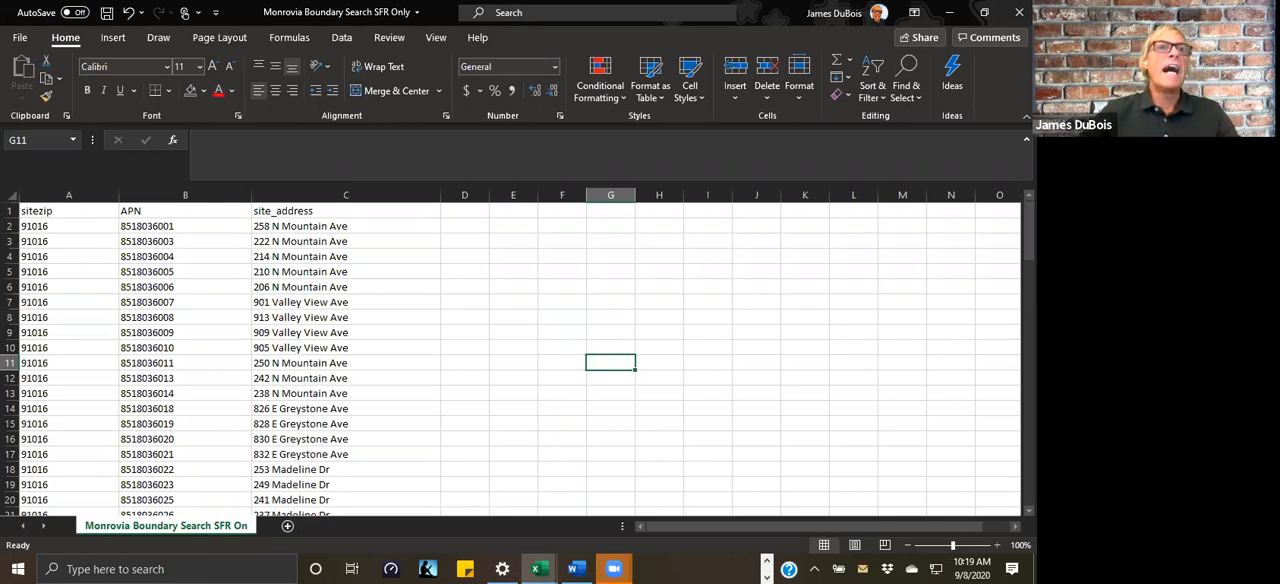
# Step: Save the spreadsheet to the Desktop as an Excel 97-2003 Workbook (*.xls), keeping the name Monrovia Boundary Search SFR Only
pyautogui.click(22, 41)
pyautogui.click(22, 42)
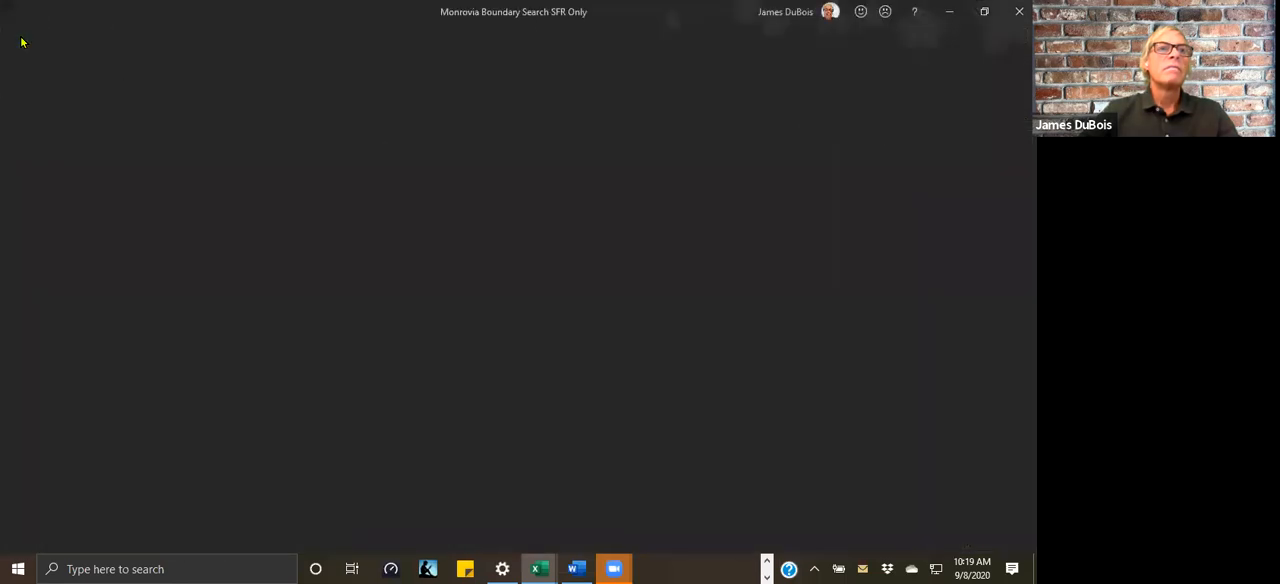
pyautogui.click(22, 42)
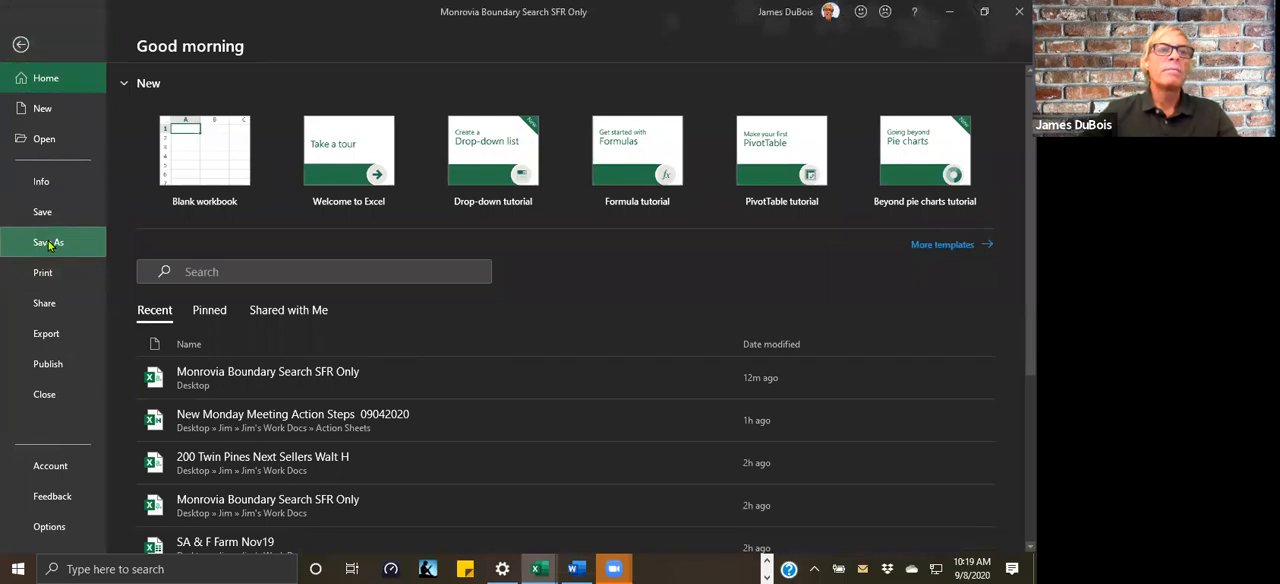
pyautogui.click(50, 245)
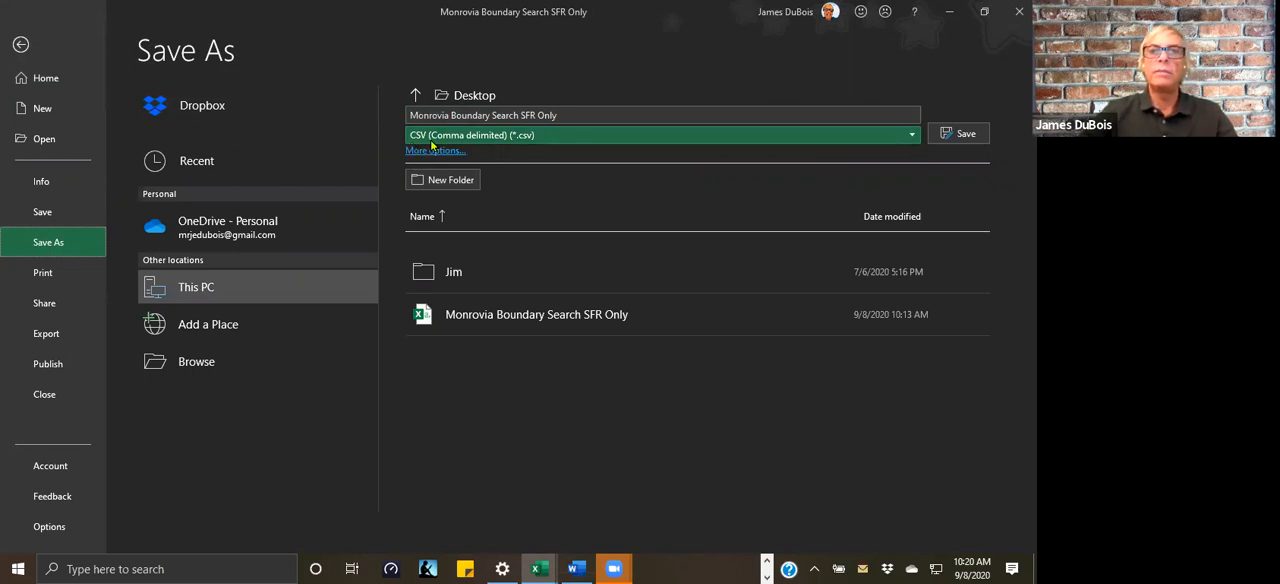
pyautogui.click(913, 136)
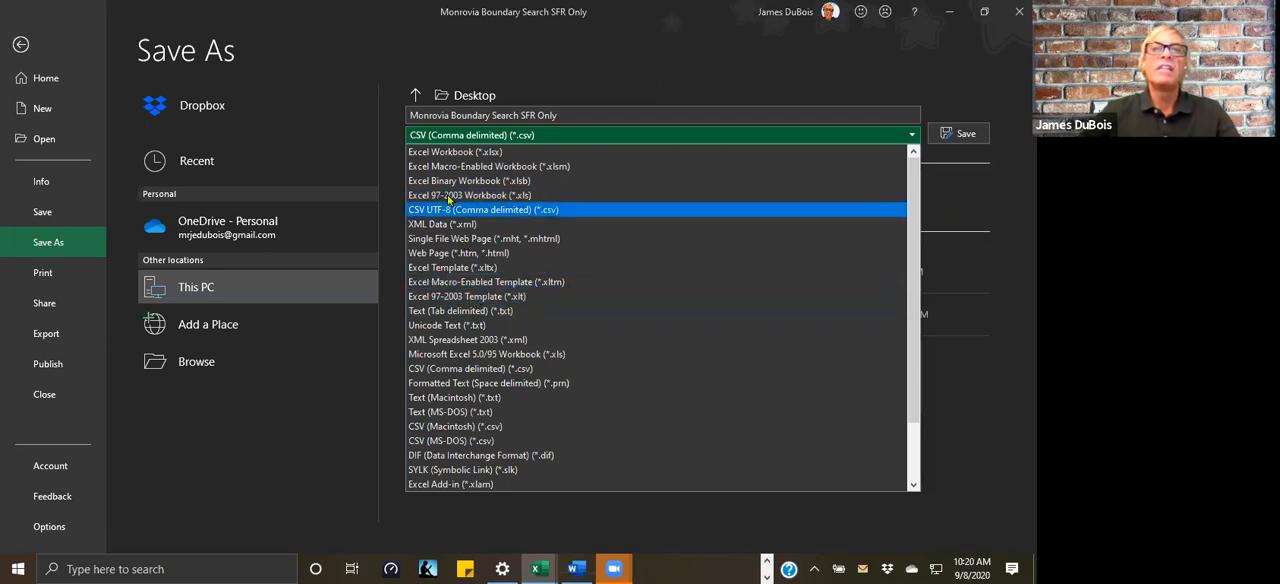
pyautogui.click(512, 196)
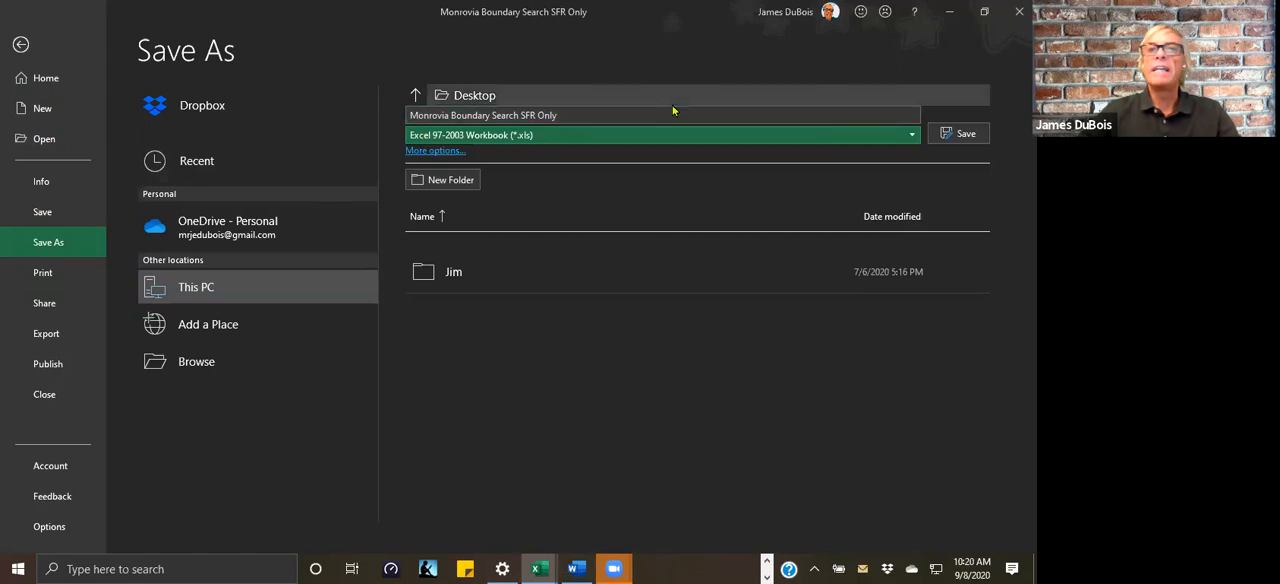
pyautogui.click(414, 97)
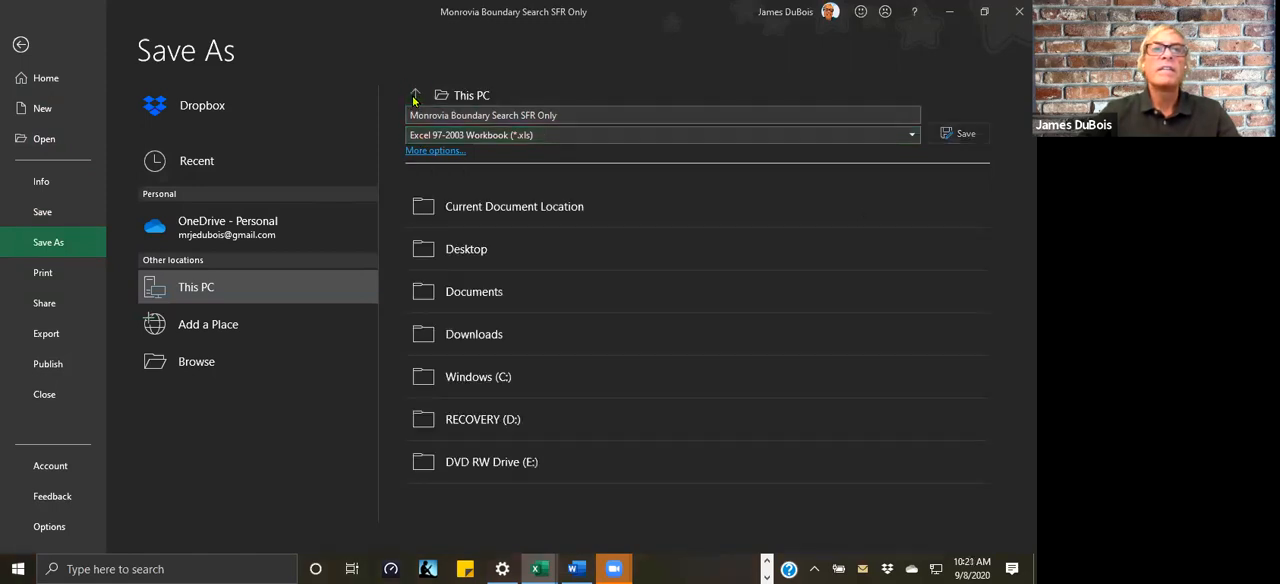
pyautogui.click(483, 263)
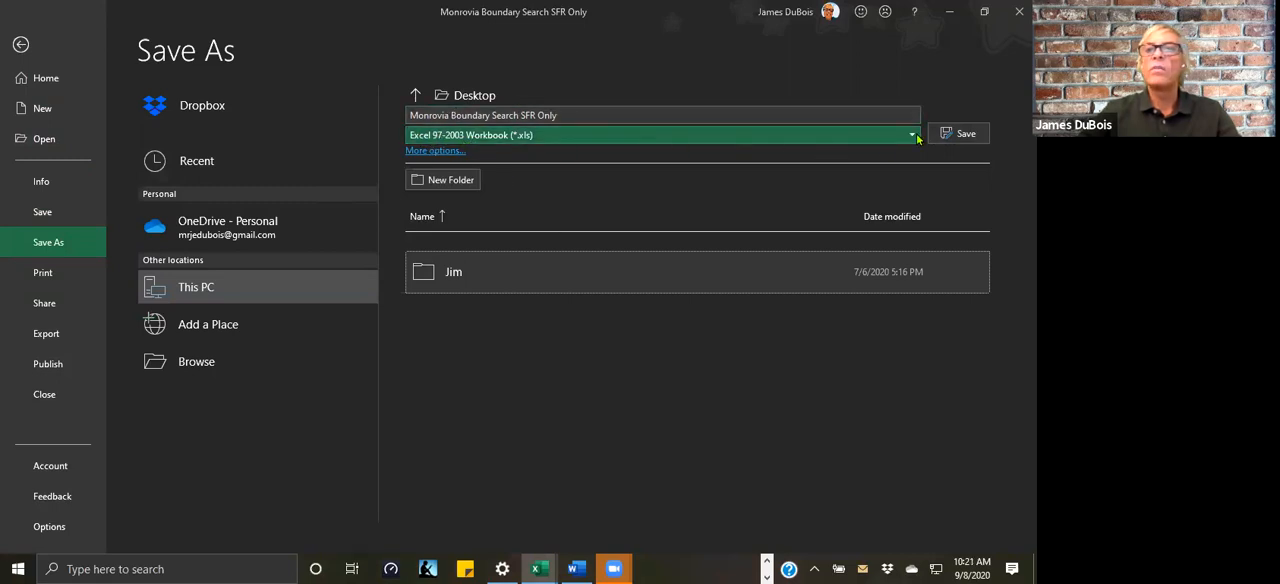
pyautogui.click(958, 132)
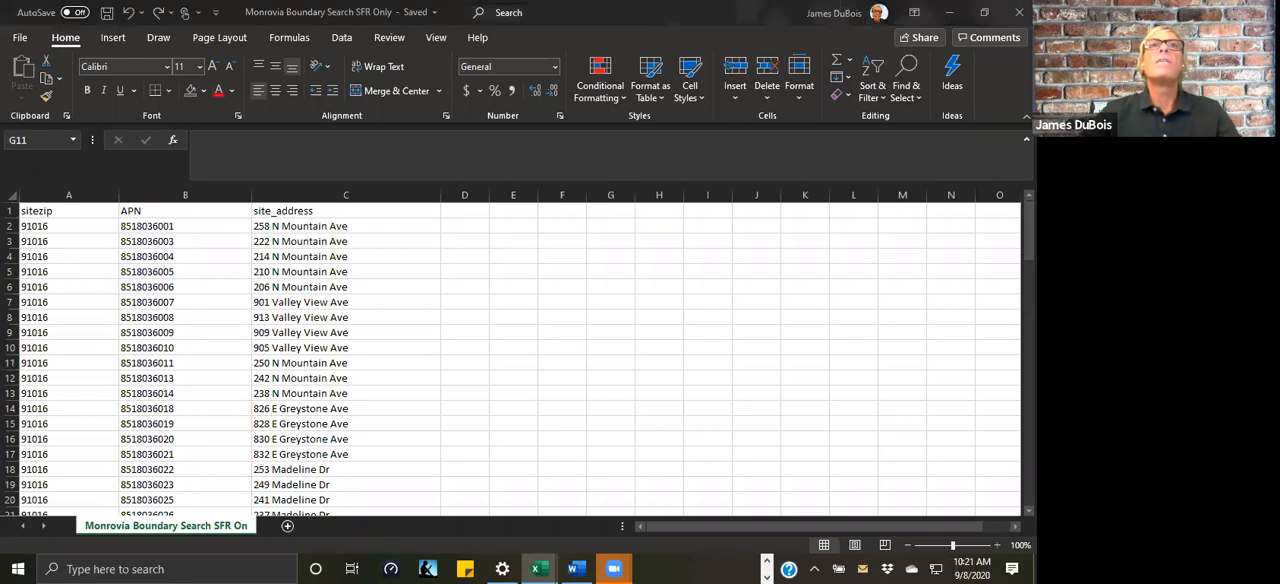
# Step: Save a copy to the Desktop as Monrovia Boundary Search SFR Only Formatted in Excel 97-2003 Workbook format
pyautogui.click(21, 42)
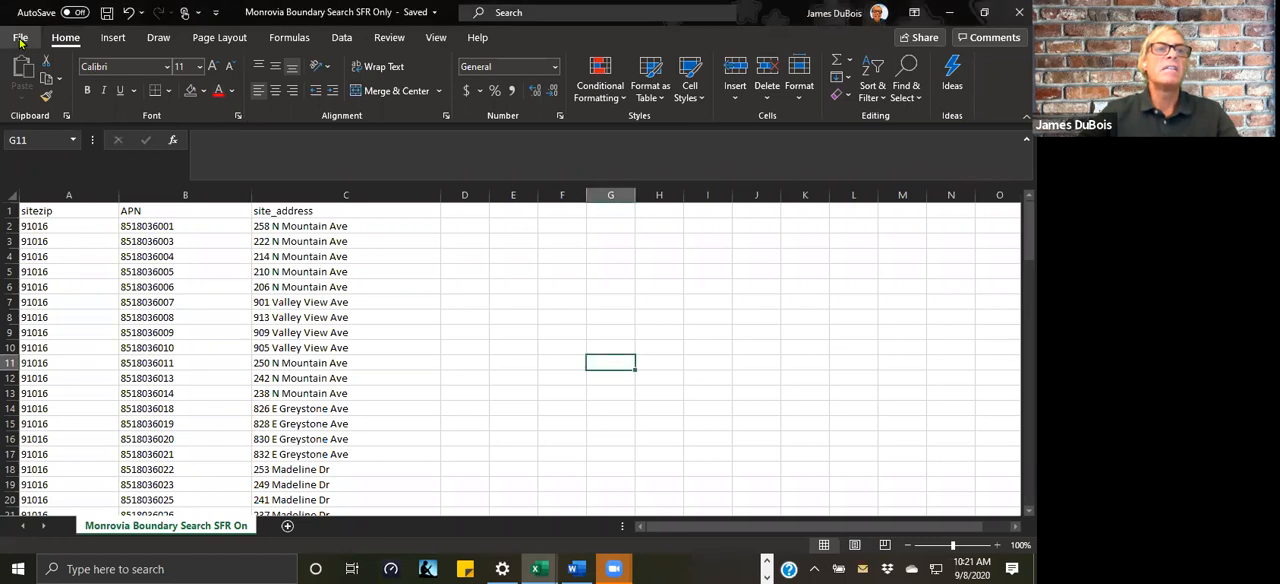
pyautogui.click(20, 42)
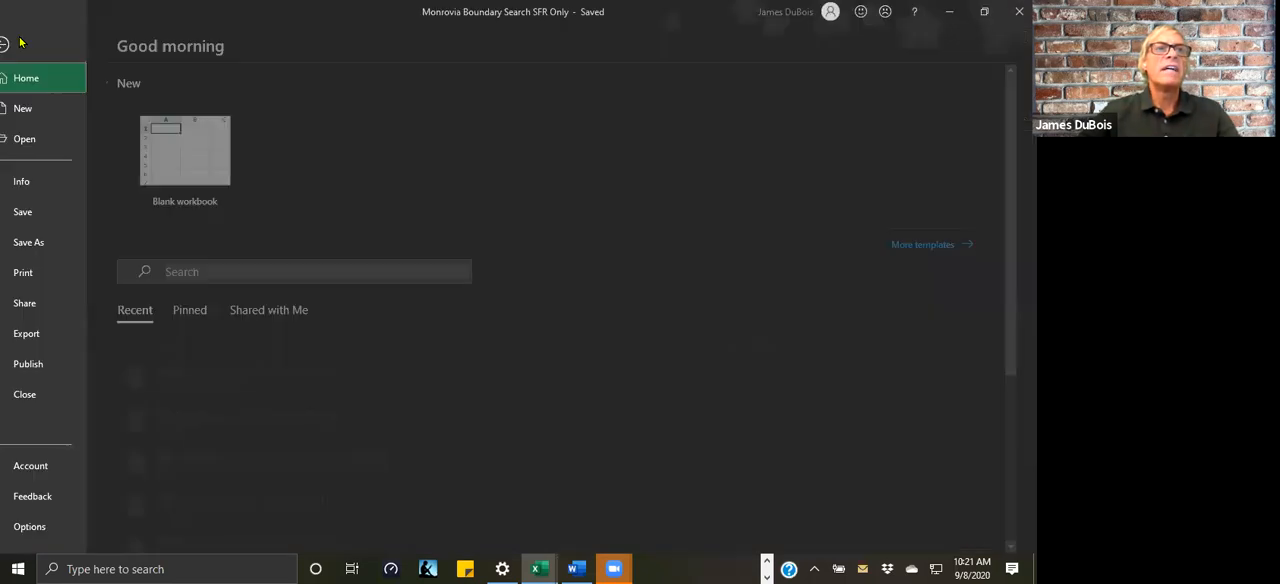
pyautogui.click(40, 251)
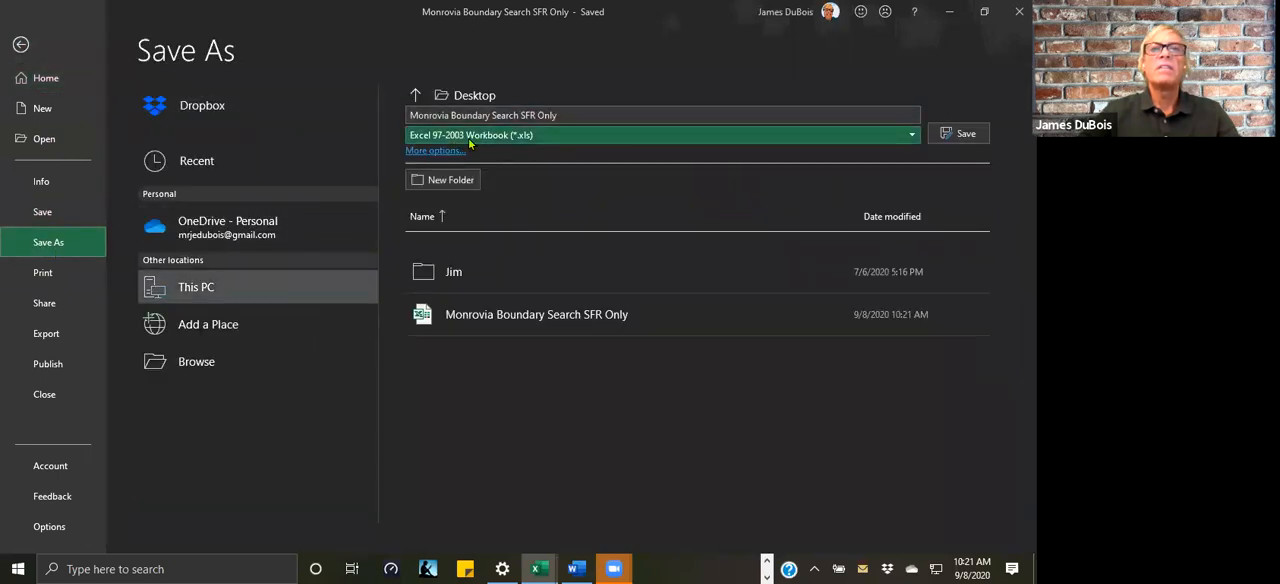
pyautogui.click(570, 115)
pyautogui.click(570, 115)
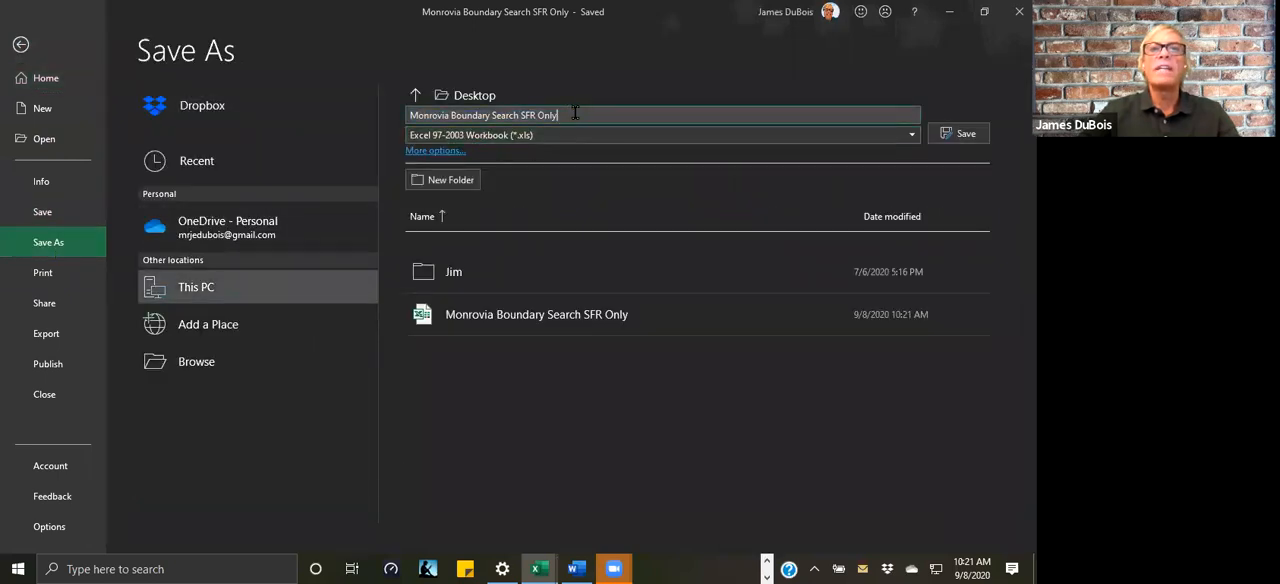
pyautogui.write('Formatted')
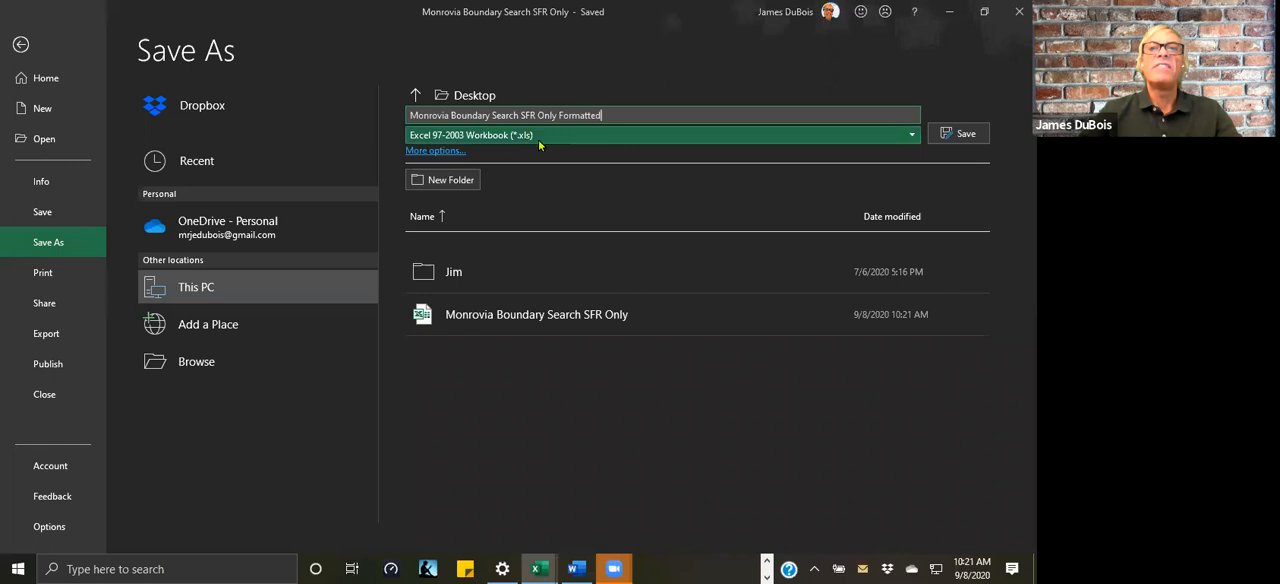
pyautogui.click(970, 137)
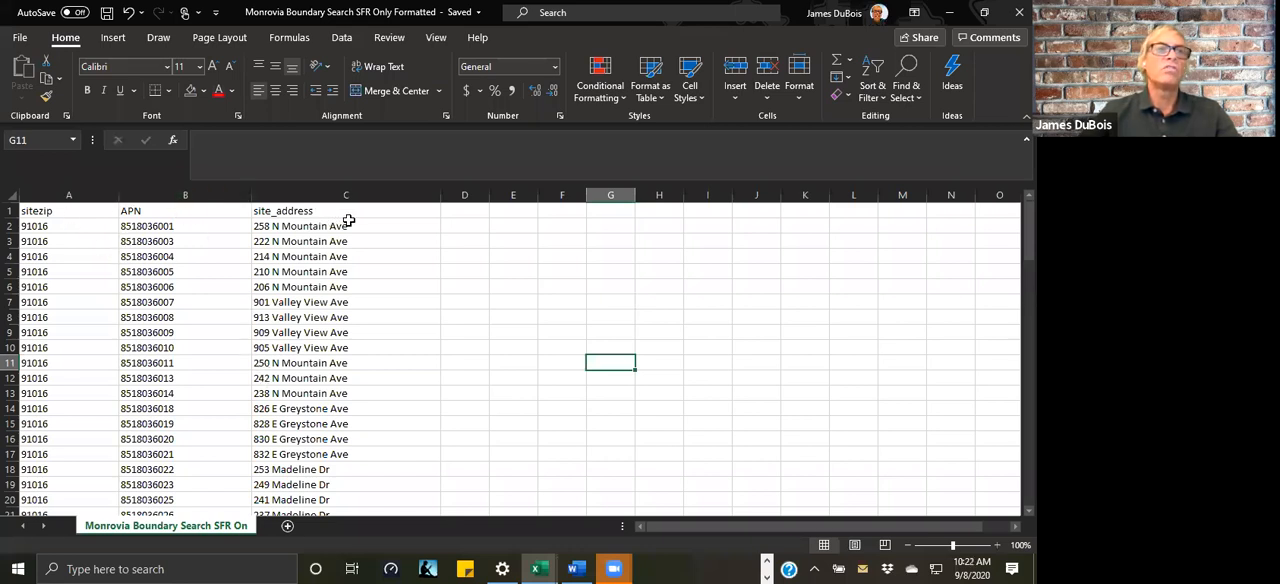
# Step: Close the formatted workbook and minimize the Daily Tracker Template to return to TitleToolbox in the browser
pyautogui.moveTo(103, 194); pyautogui.dragTo(153, 194)
pyautogui.click(438, 275)
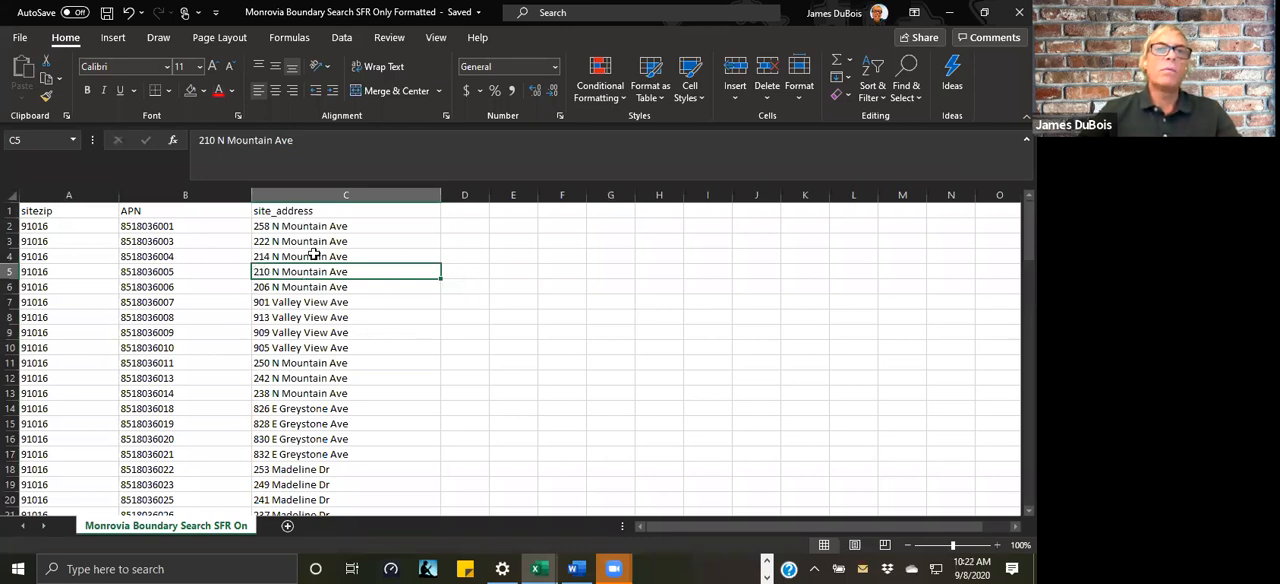
pyautogui.scroll(-1, 346, 337)
pyautogui.scroll(-4, 346, 337)
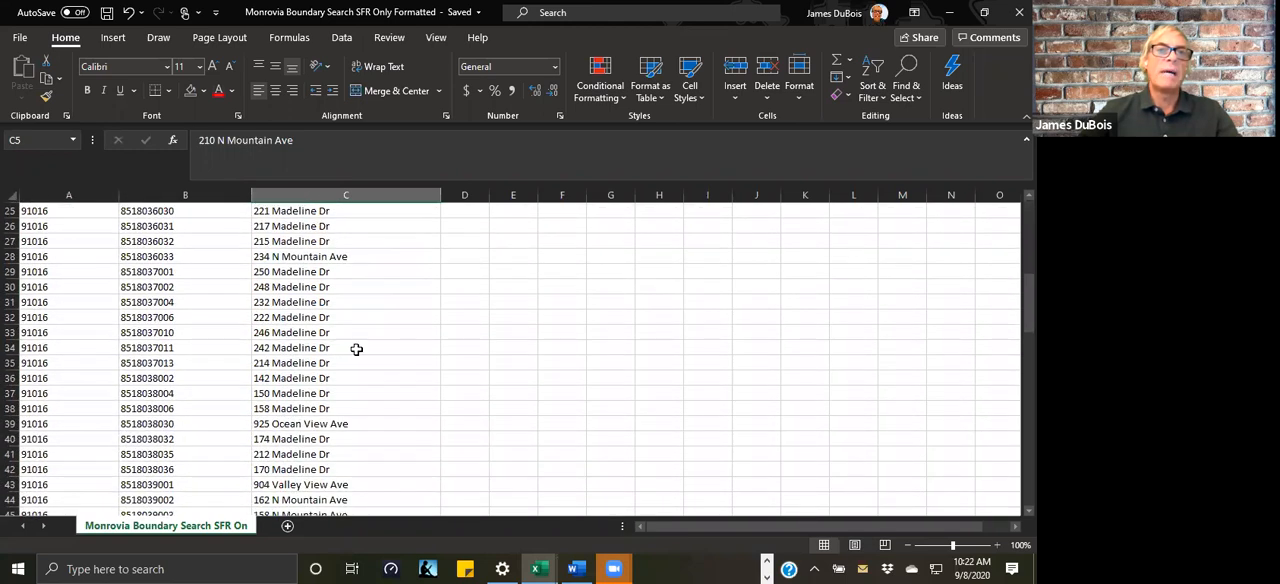
pyautogui.scroll(6, 355, 345)
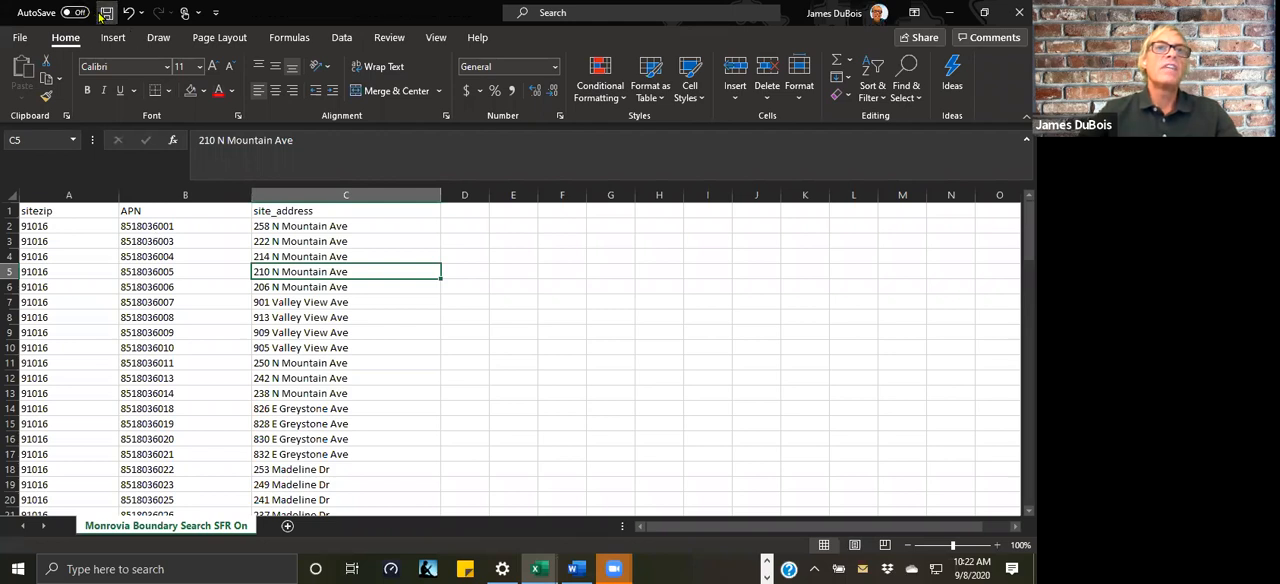
pyautogui.click(1019, 12)
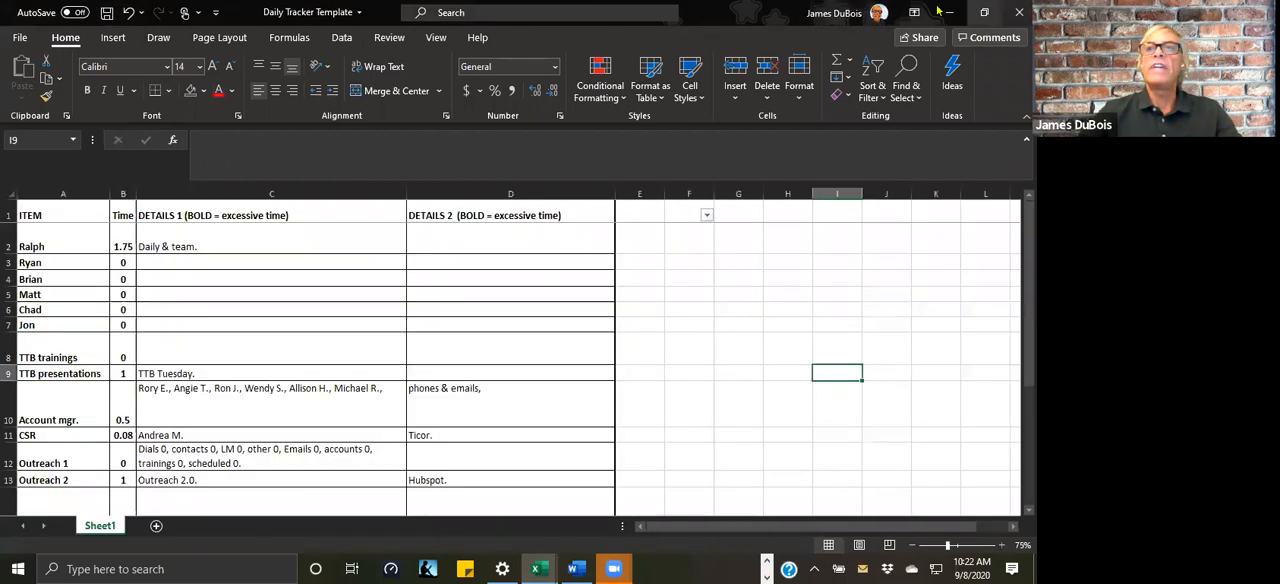
pyautogui.click(950, 12)
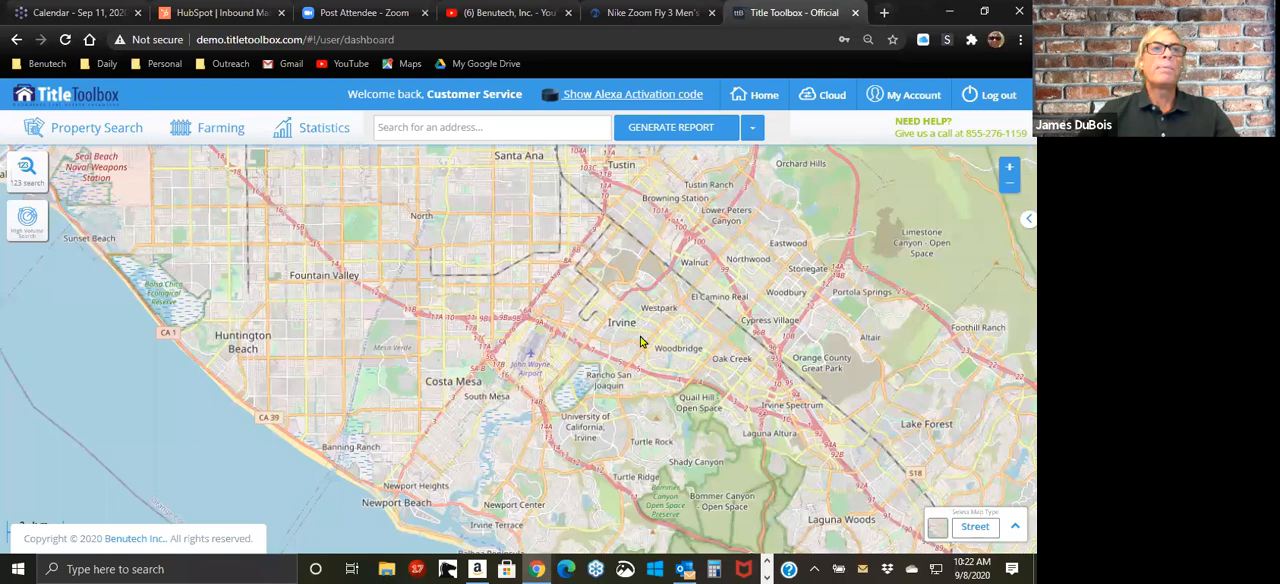
# Step: Start a farm records upload and choose Monrovia Boundary Search SFR Only Formatted.xls from the Desktop
pyautogui.click(222, 132)
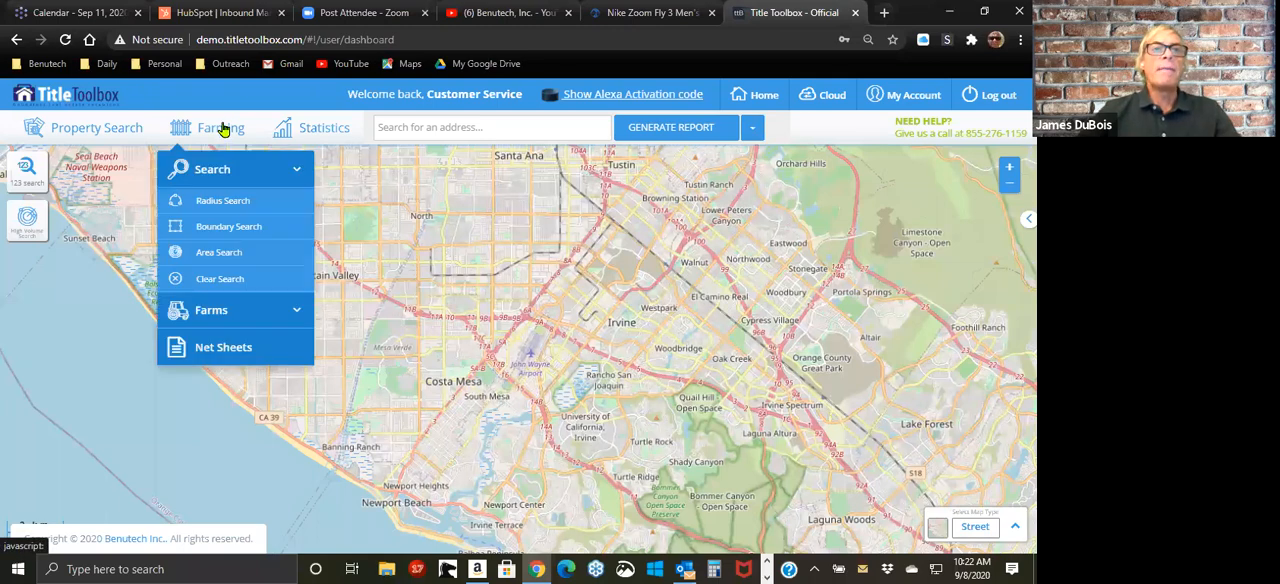
pyautogui.click(236, 311)
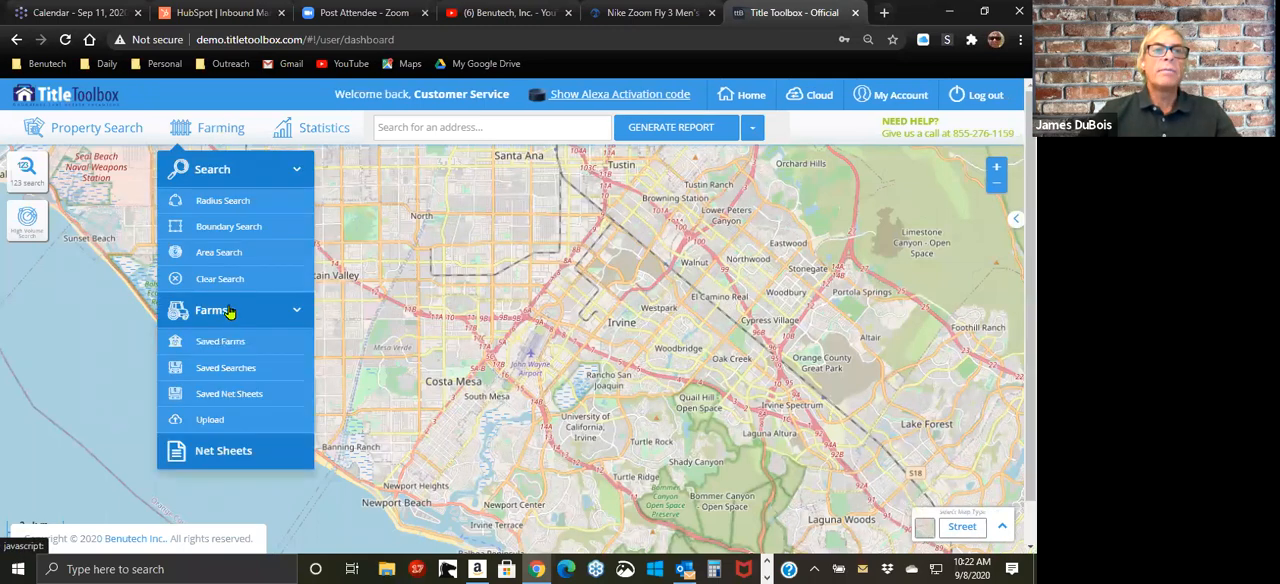
pyautogui.click(230, 427)
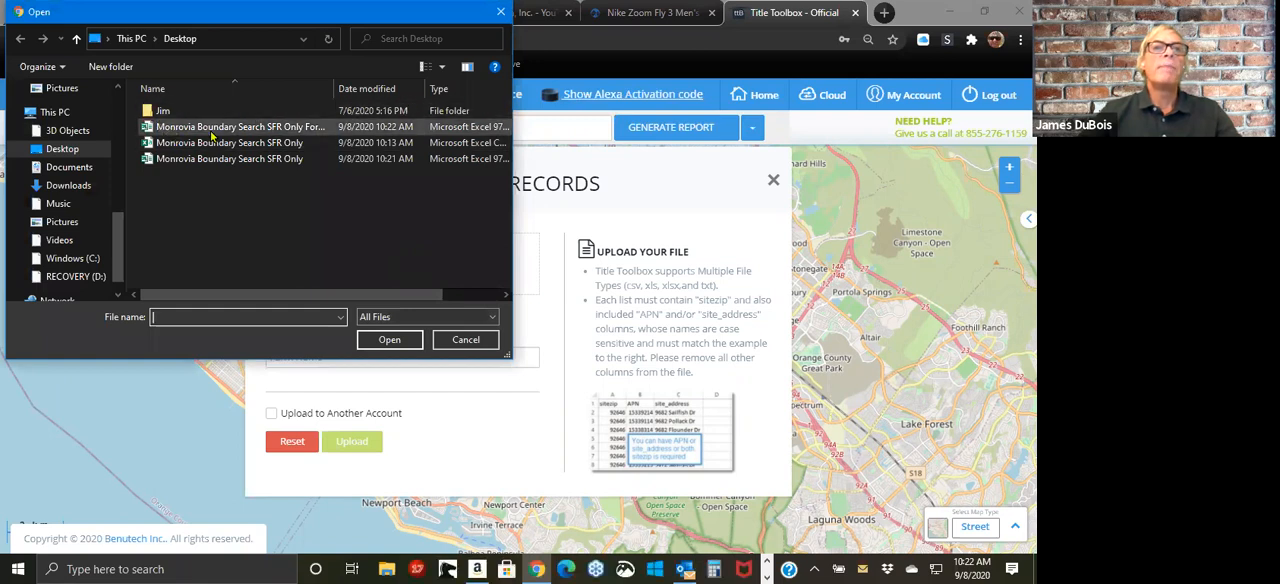
pyautogui.click(306, 133)
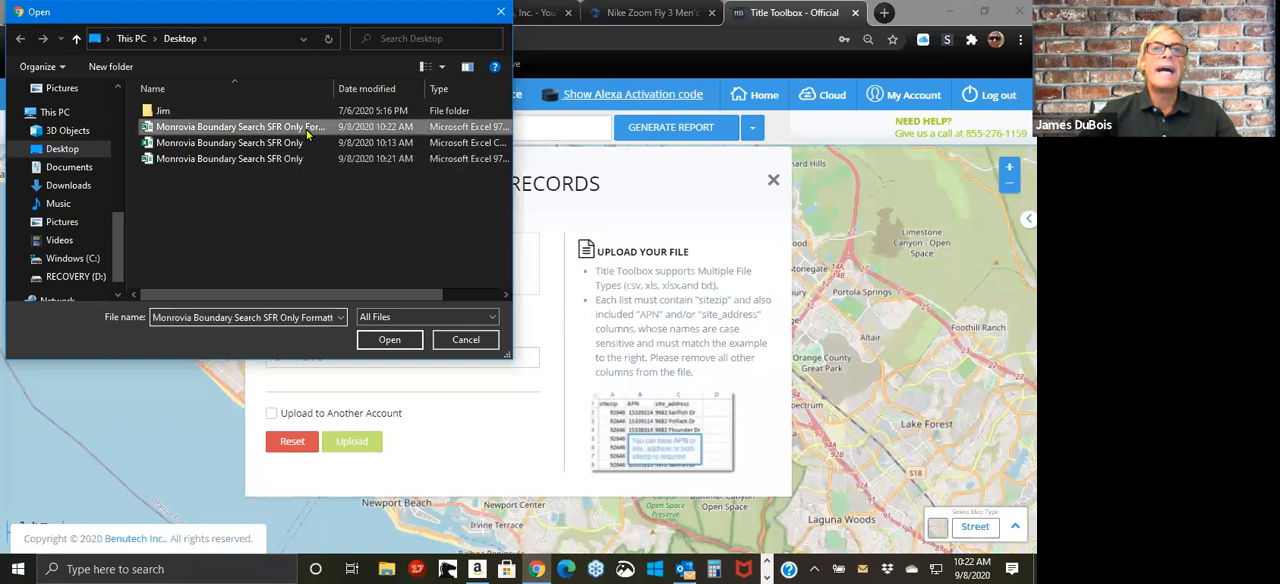
pyautogui.click(374, 341)
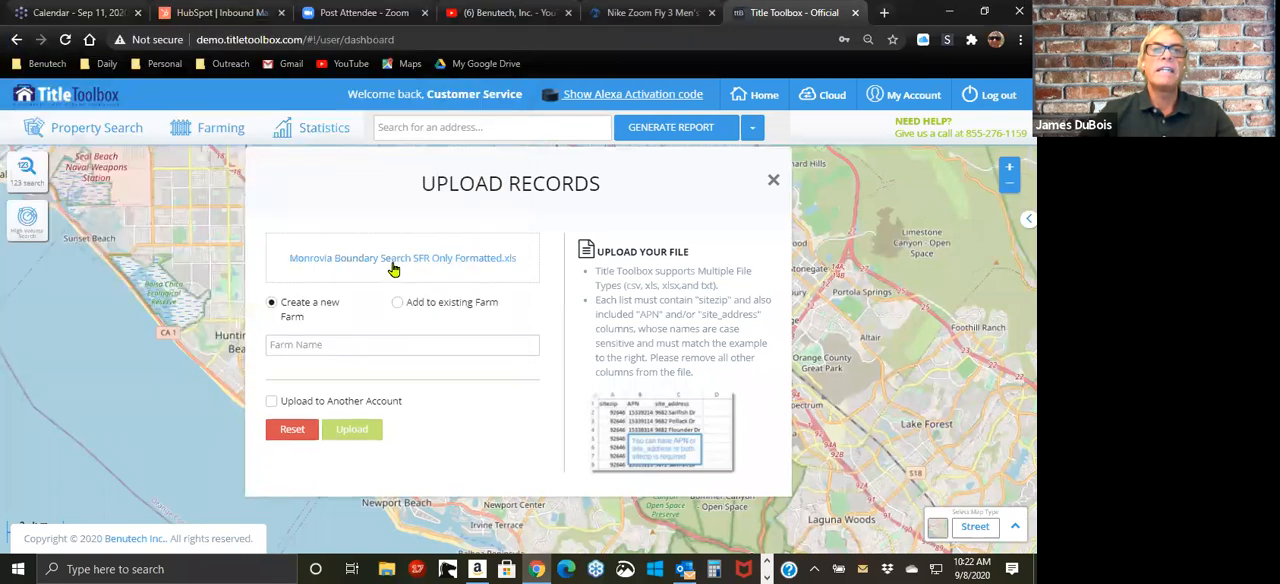
# Step: Name the new farm TTB Tuesday Test Farm
pyautogui.click(354, 337)
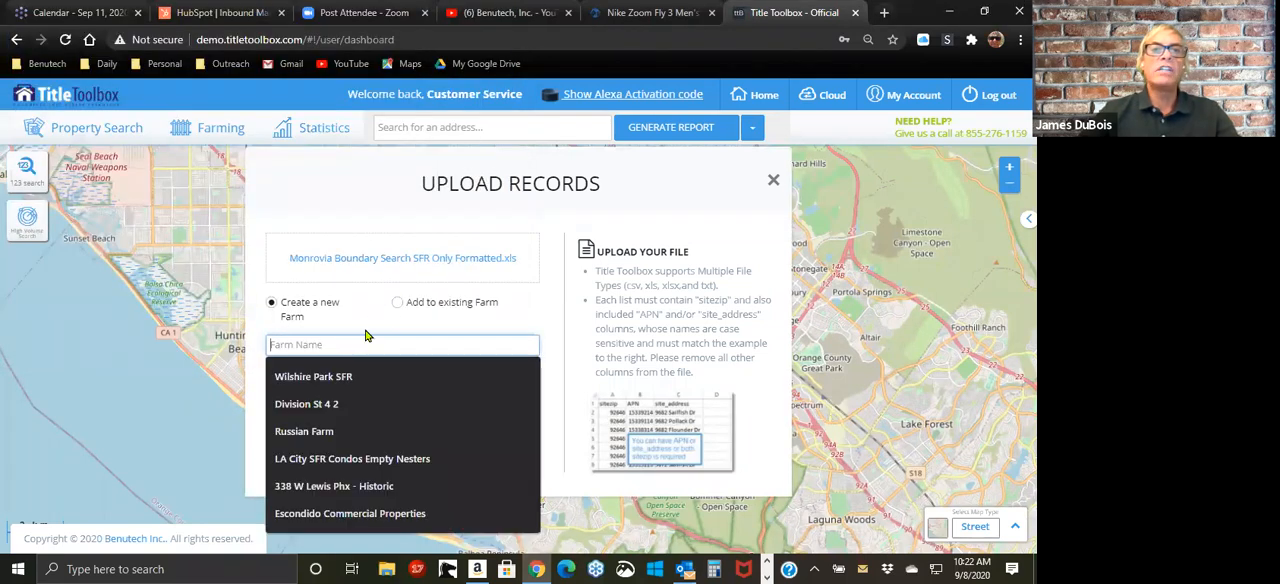
pyautogui.write('TTB')
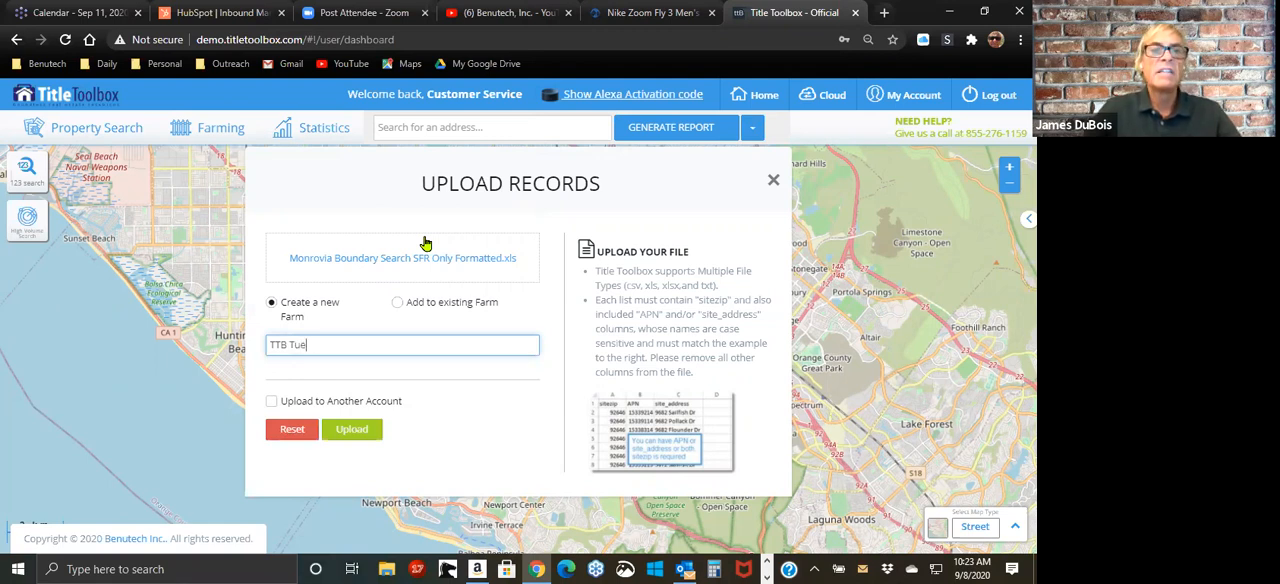
pyautogui.write('Tuesday Test Farm')
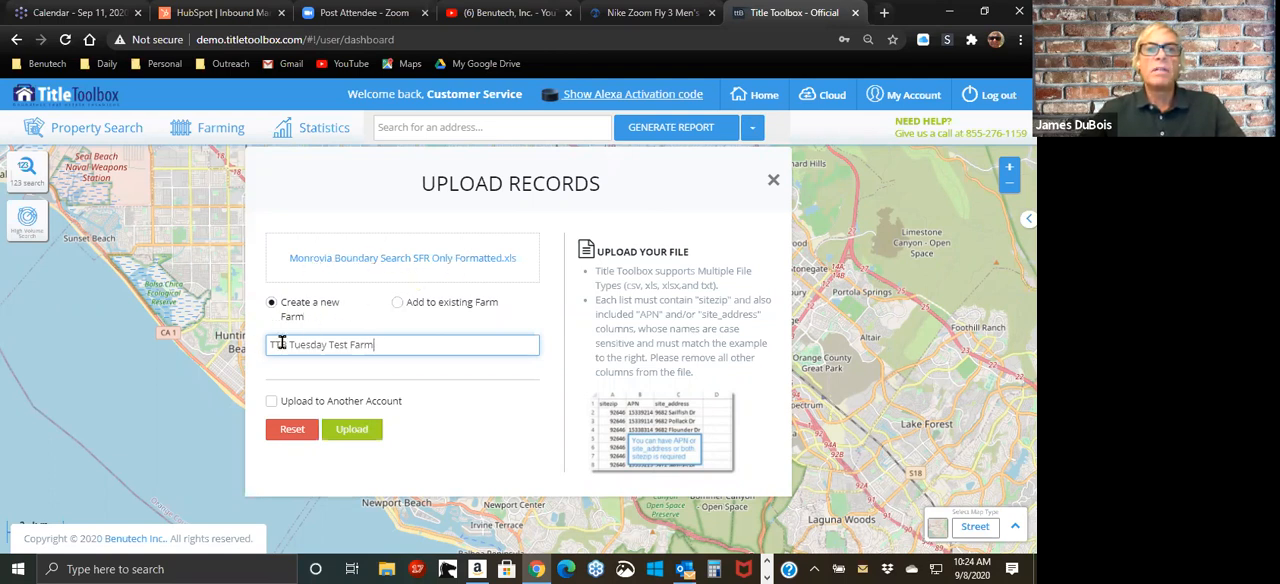
# Step: Upload the Monrovia file as the new farm and close the upload form
pyautogui.click(352, 430)
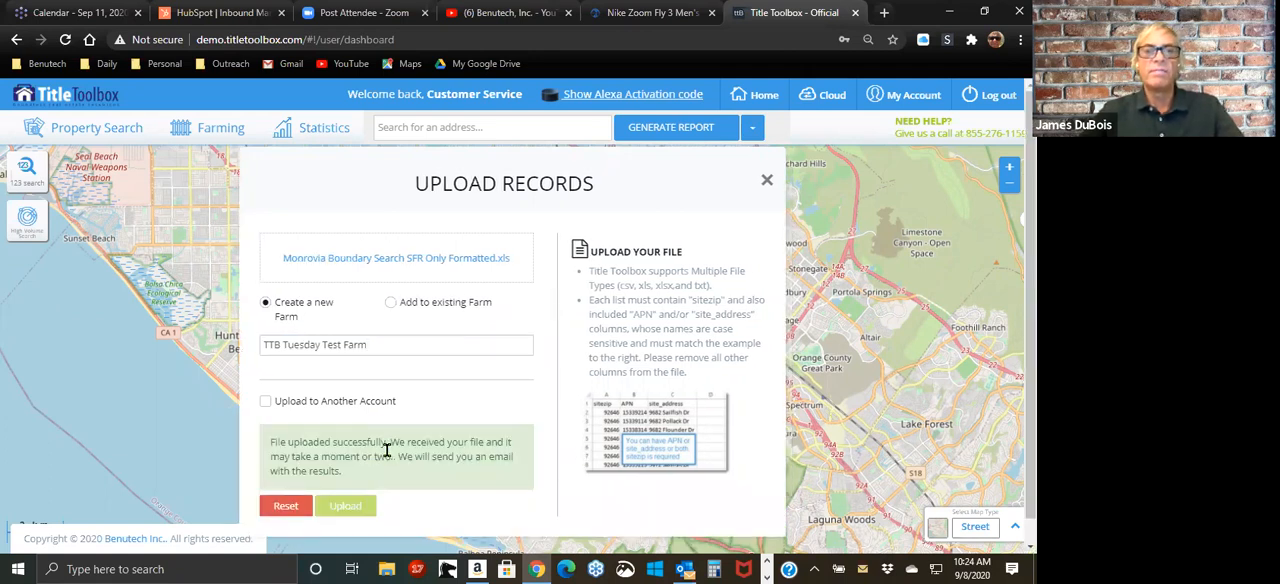
pyautogui.click(767, 180)
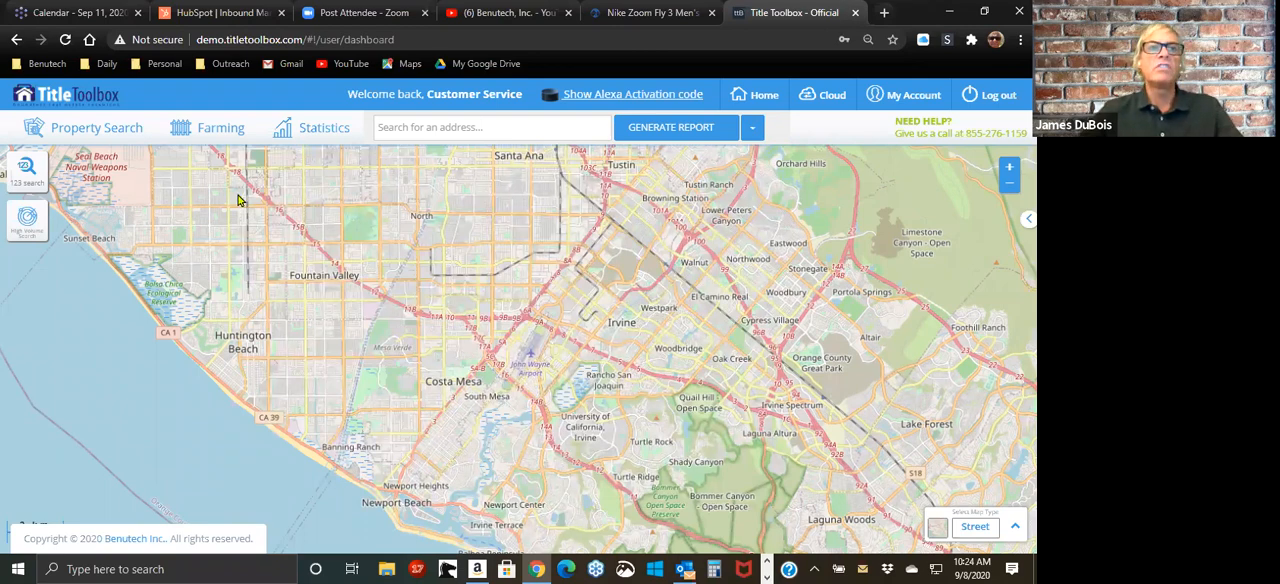
# Step: Open the list of saved farms and refresh it to load the newly uploaded farm
pyautogui.click(212, 134)
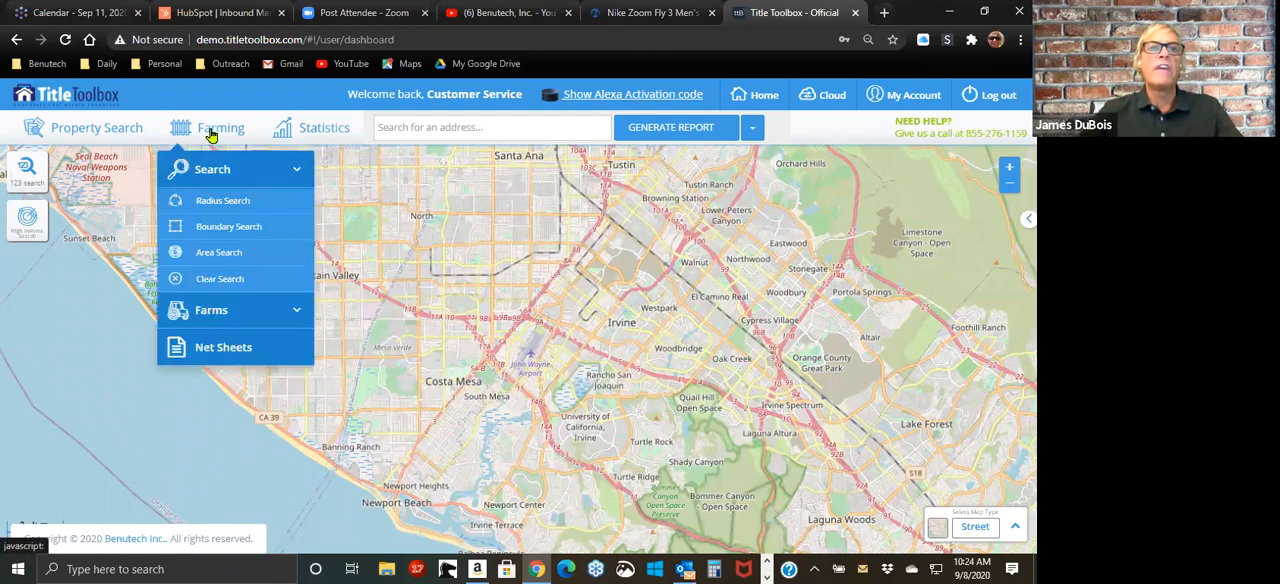
pyautogui.click(212, 311)
pyautogui.click(221, 343)
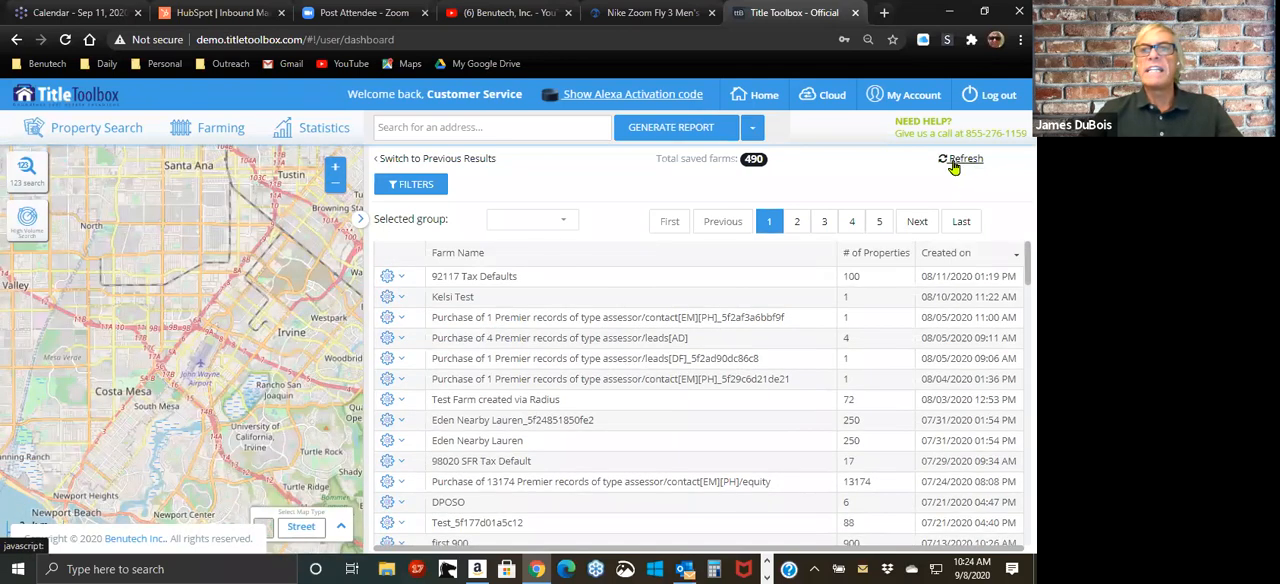
pyautogui.click(957, 163)
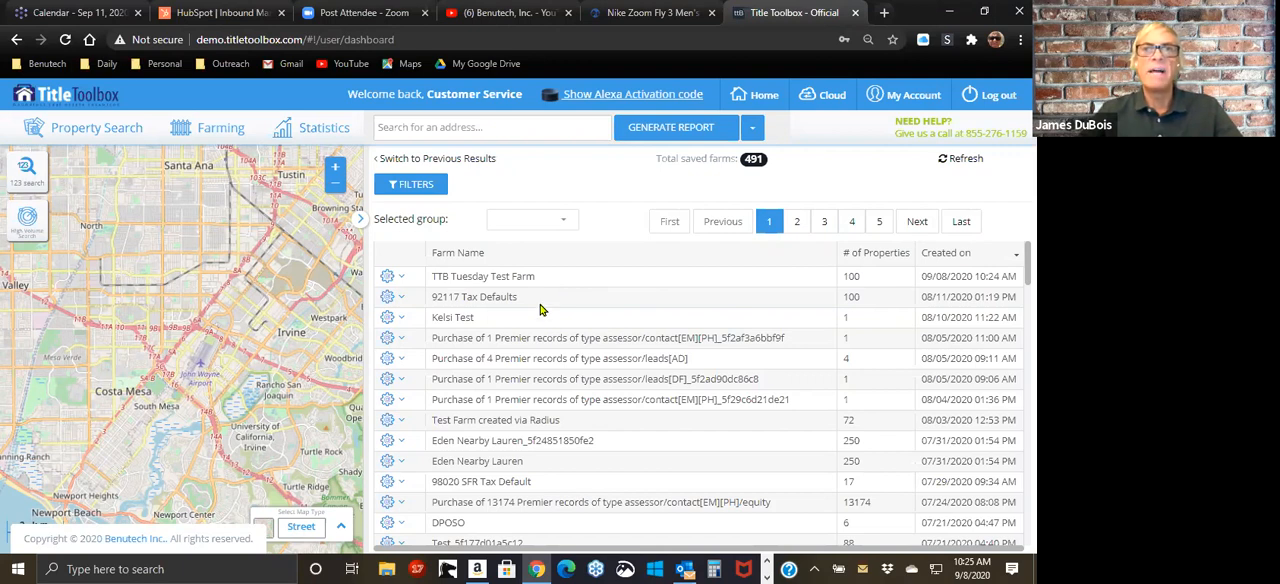
# Step: Check the property count of TTB Tuesday Test Farm and open the farm's records
pyautogui.doubleClick(850, 277)
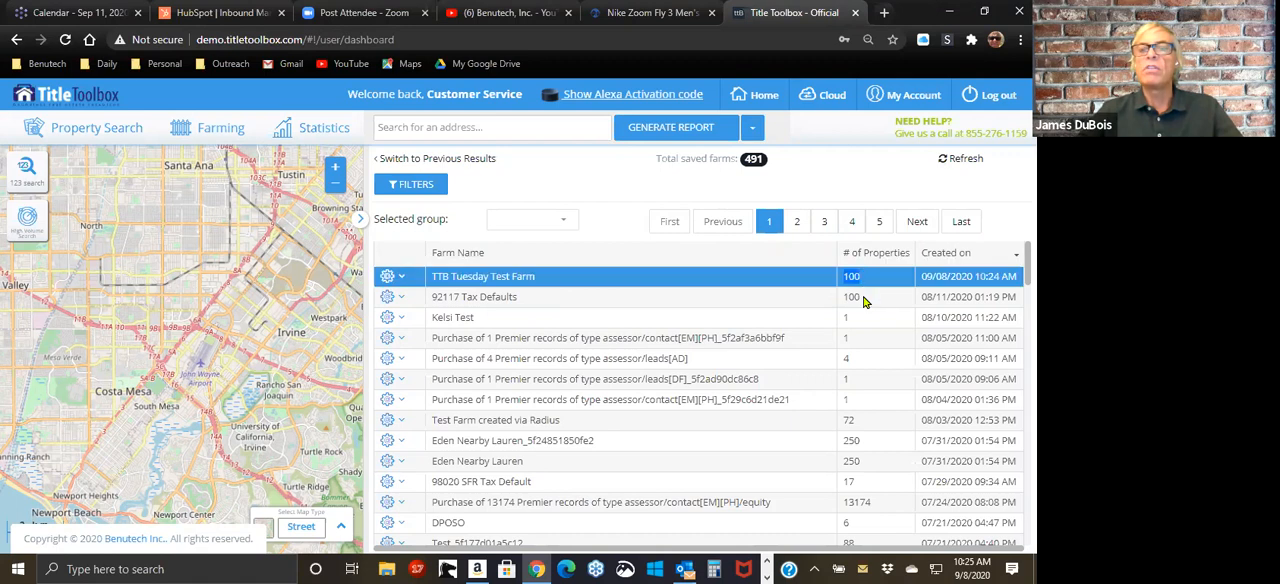
pyautogui.click(874, 285)
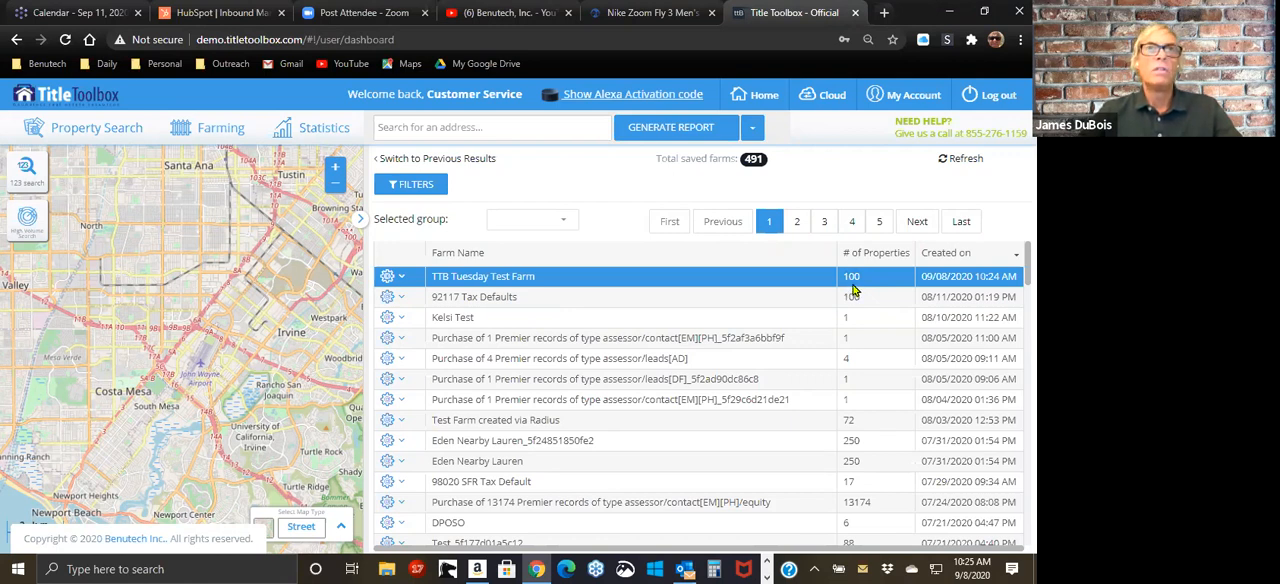
pyautogui.click(393, 280)
pyautogui.click(395, 300)
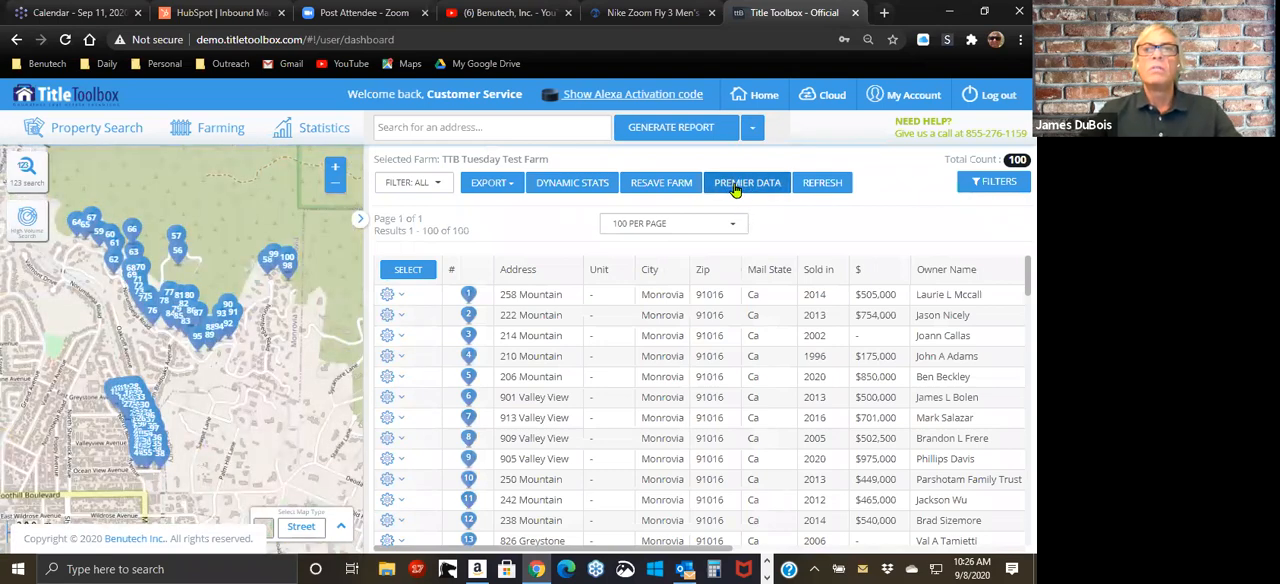
# Step: Start resaving the open farm's results as a new farm named Monrovia SFR Test
pyautogui.click(645, 183)
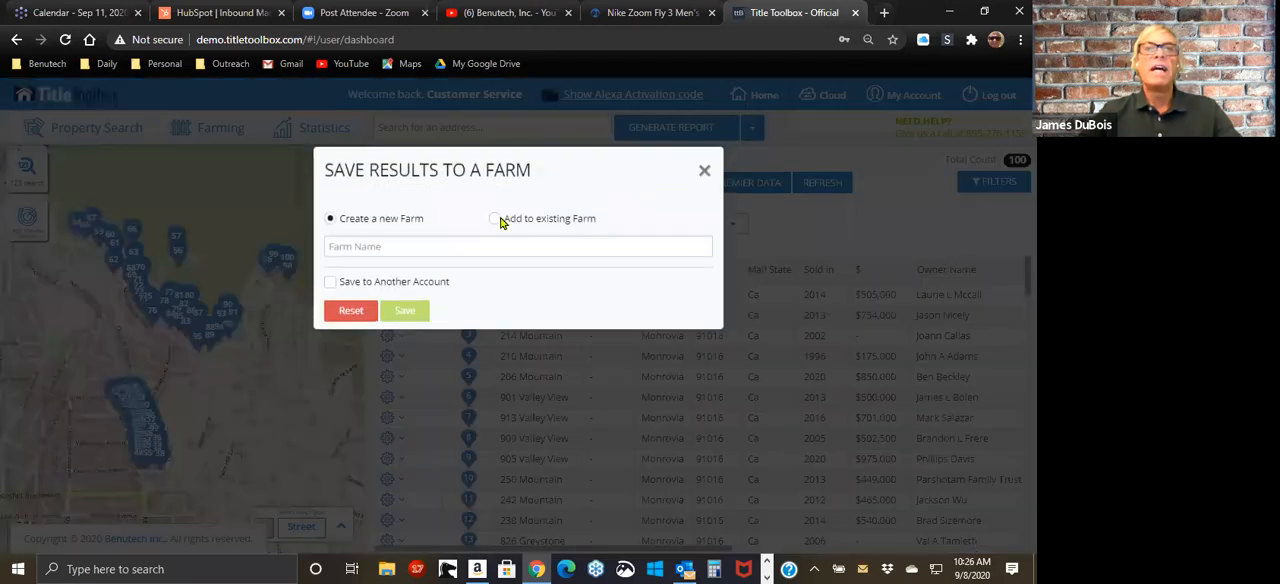
pyautogui.click(354, 249)
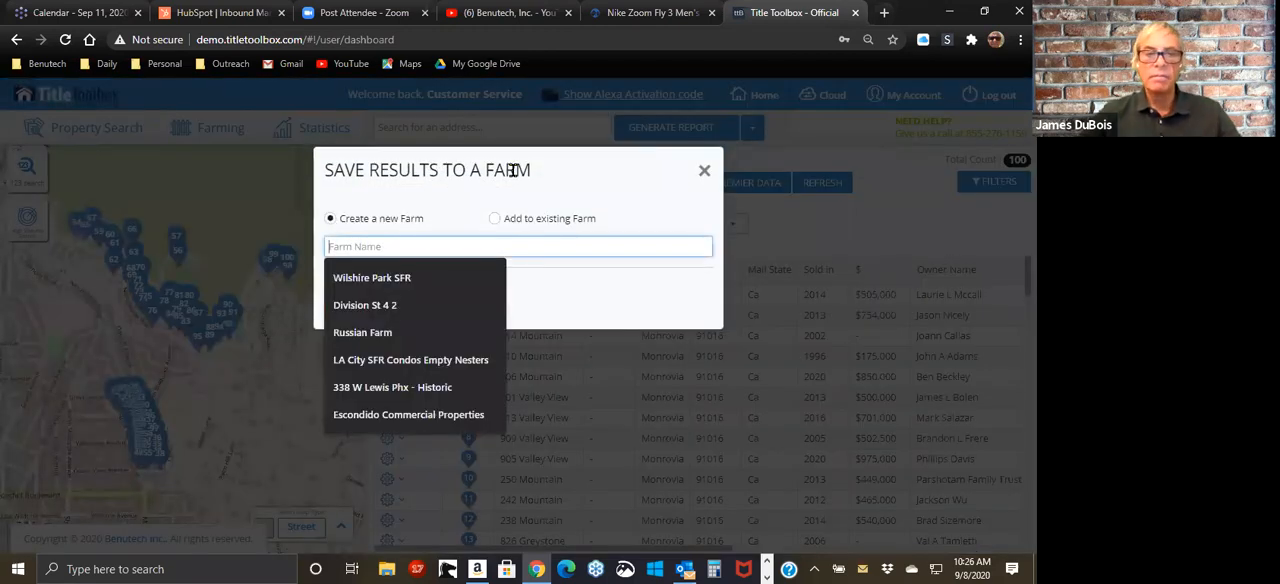
pyautogui.write('Mon ro')
pyautogui.press('BackSpace')
pyautogui.press('BackSpace')
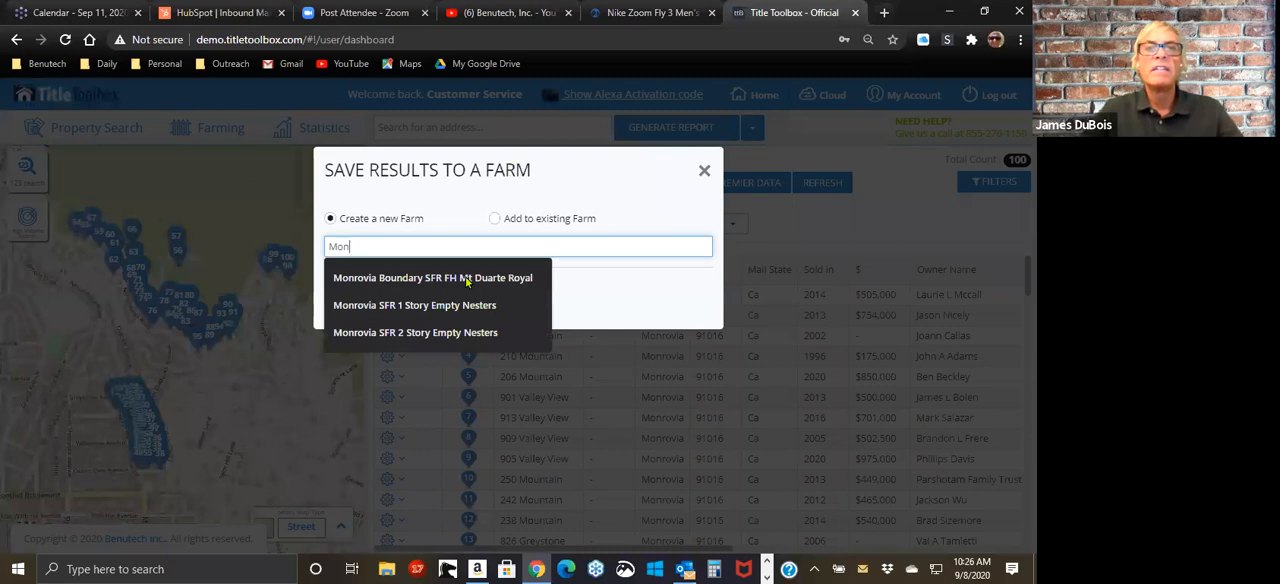
pyautogui.click(440, 314)
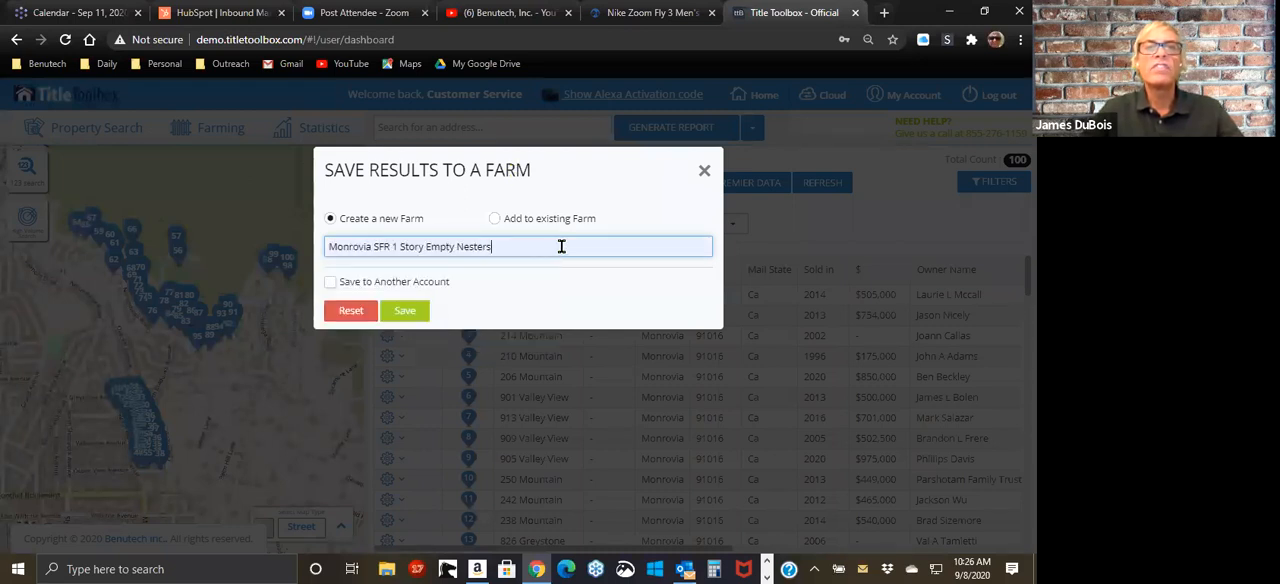
pyautogui.press('BackSpace')
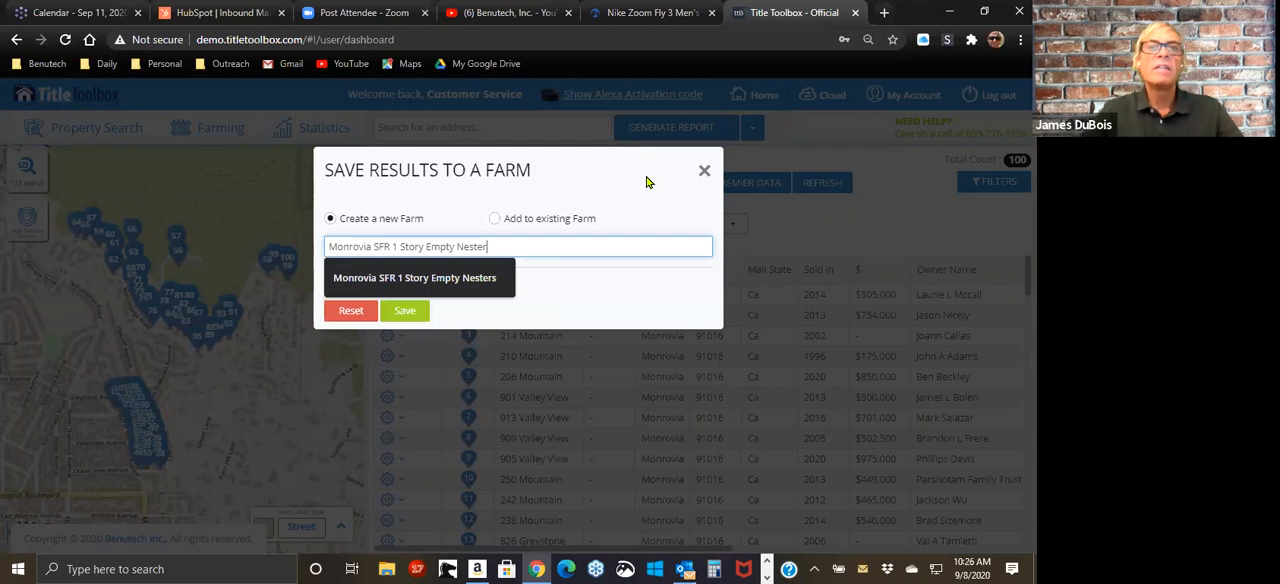
pyautogui.click(530, 253)
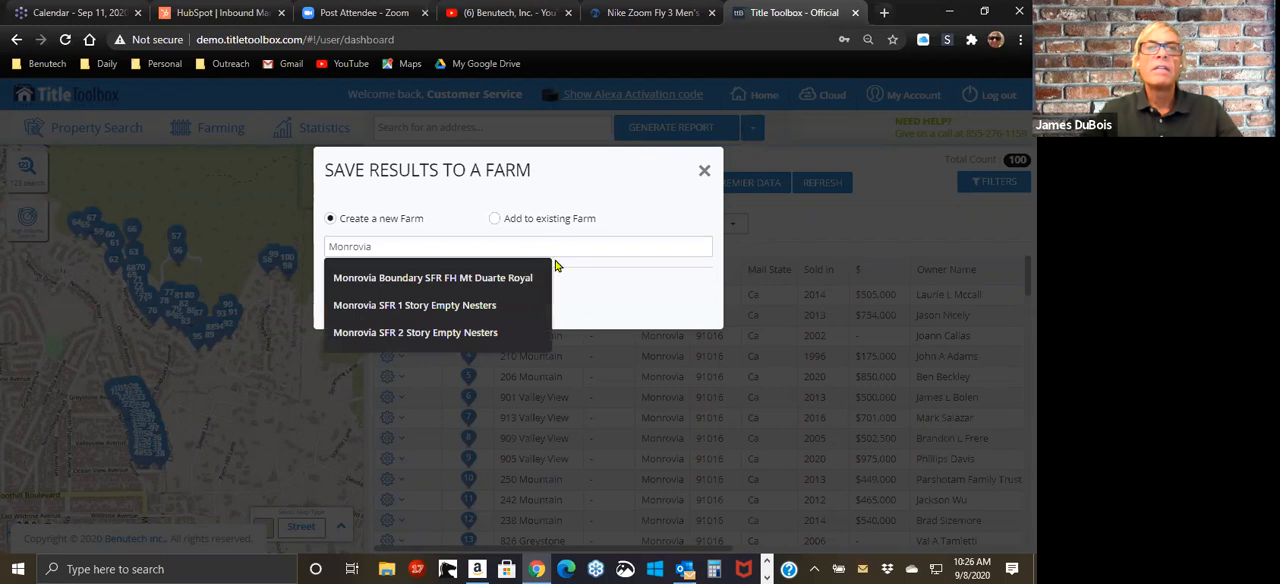
pyautogui.click(602, 245)
pyautogui.write('SFR T')
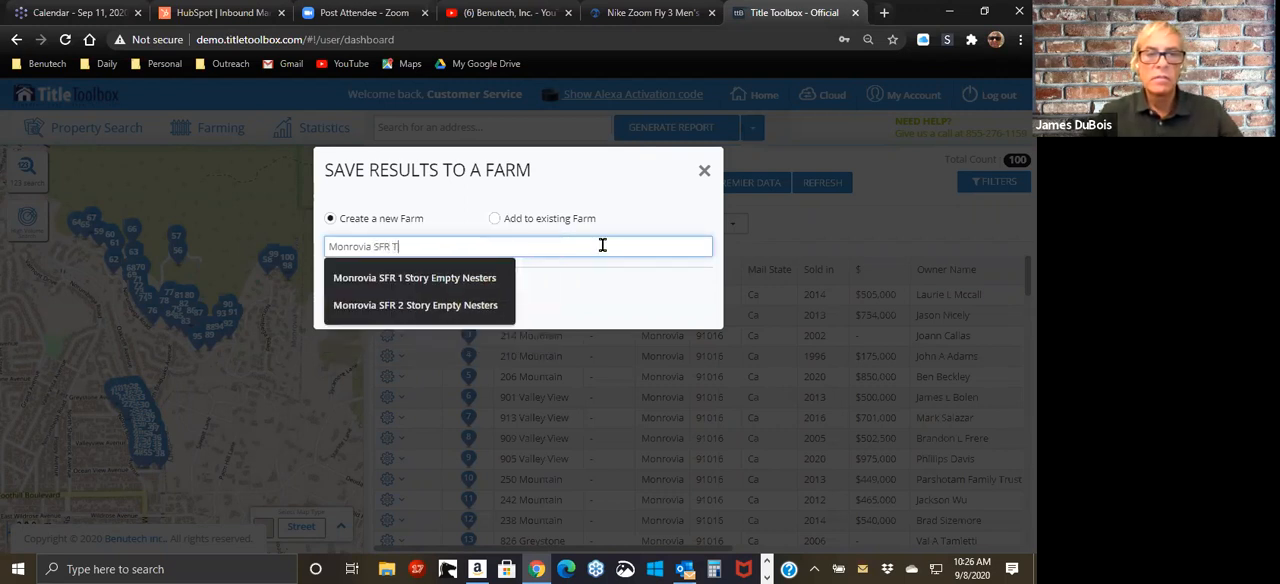
pyautogui.write('est')
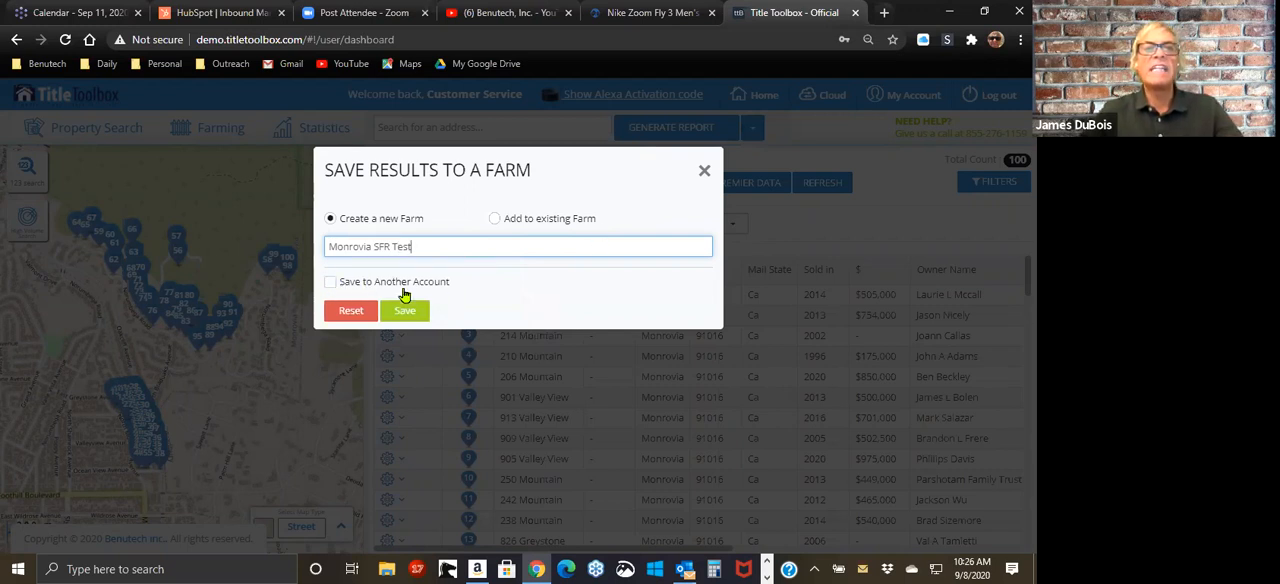
# Step: Choose the first listed user's account as the destination for the resaved farm, and dismiss the form without saving
pyautogui.click(330, 285)
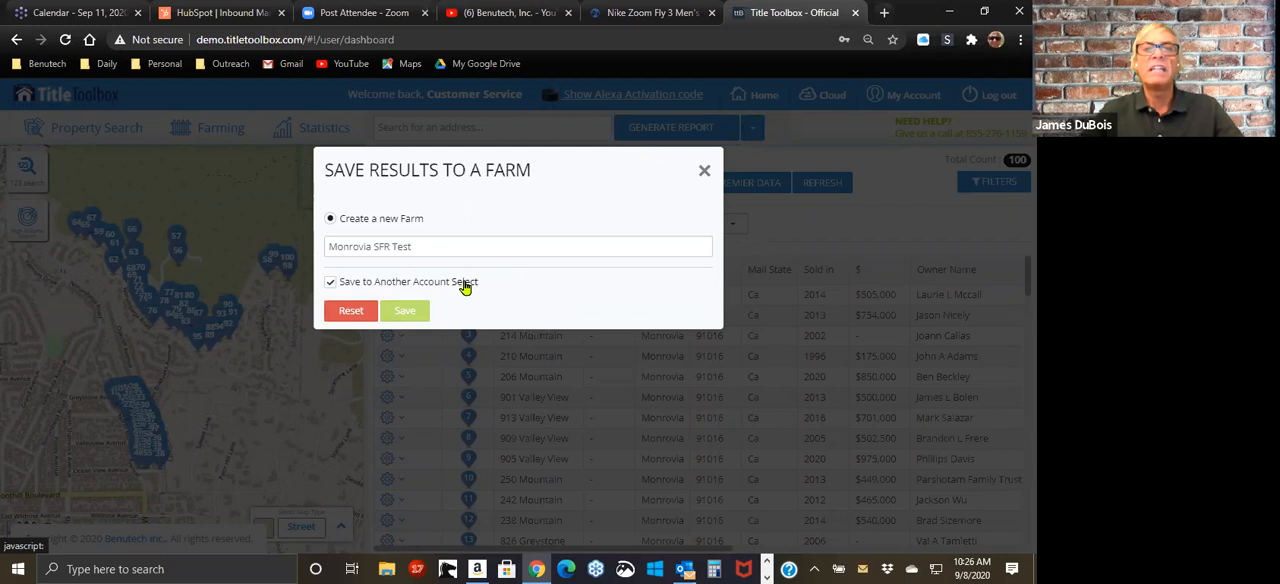
pyautogui.click(465, 283)
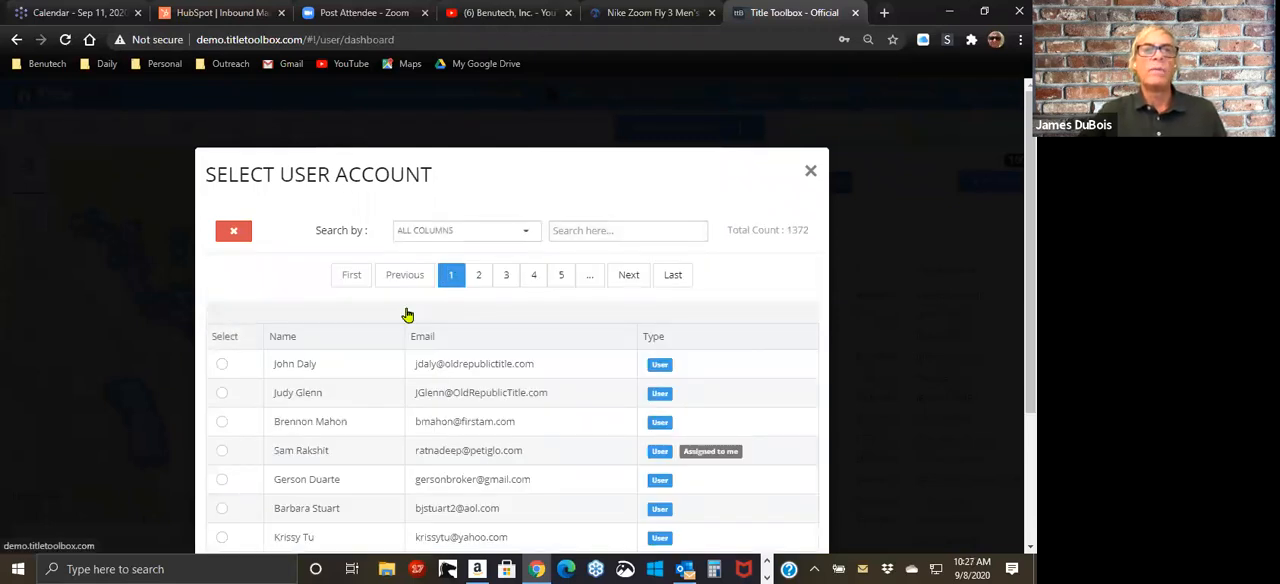
pyautogui.click(222, 368)
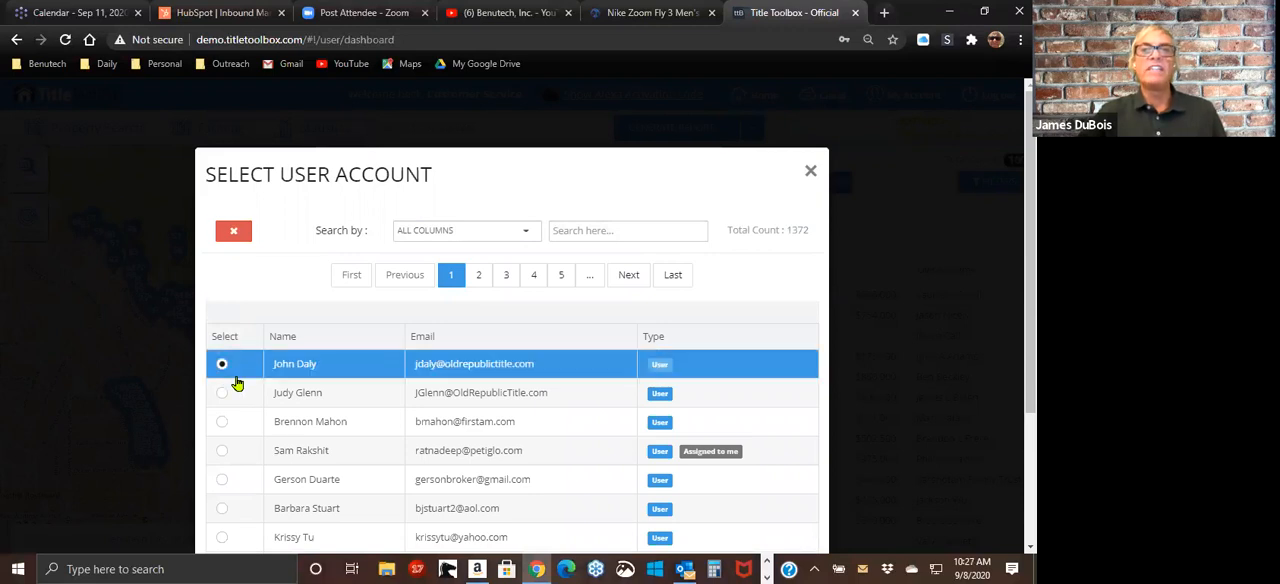
pyautogui.scroll(-2, 237, 385)
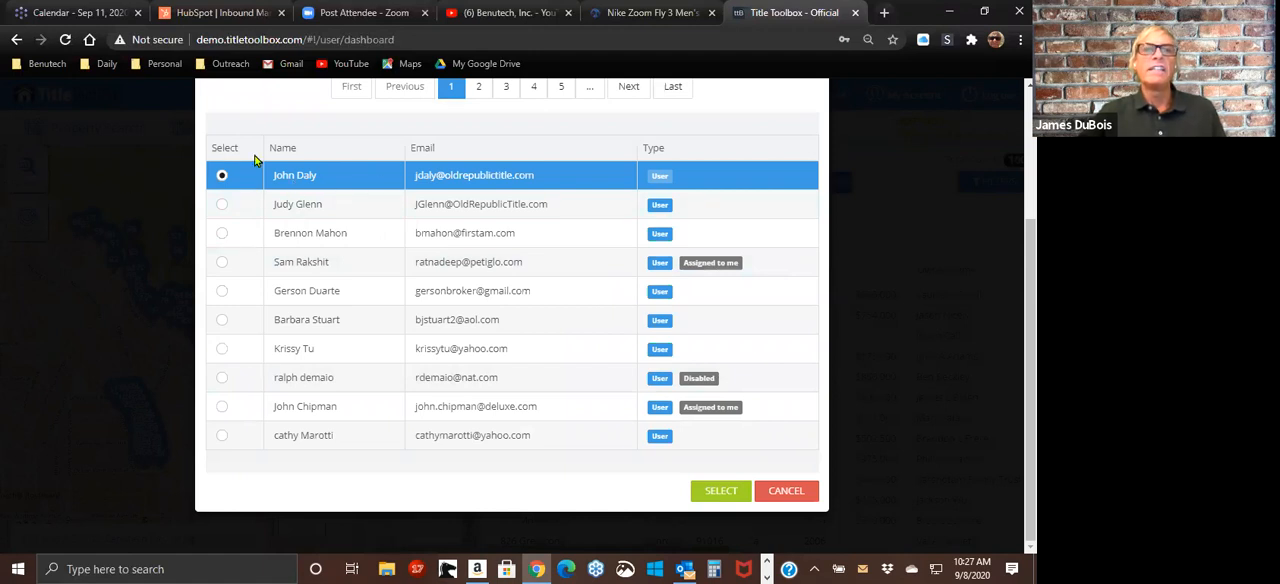
pyautogui.click(729, 493)
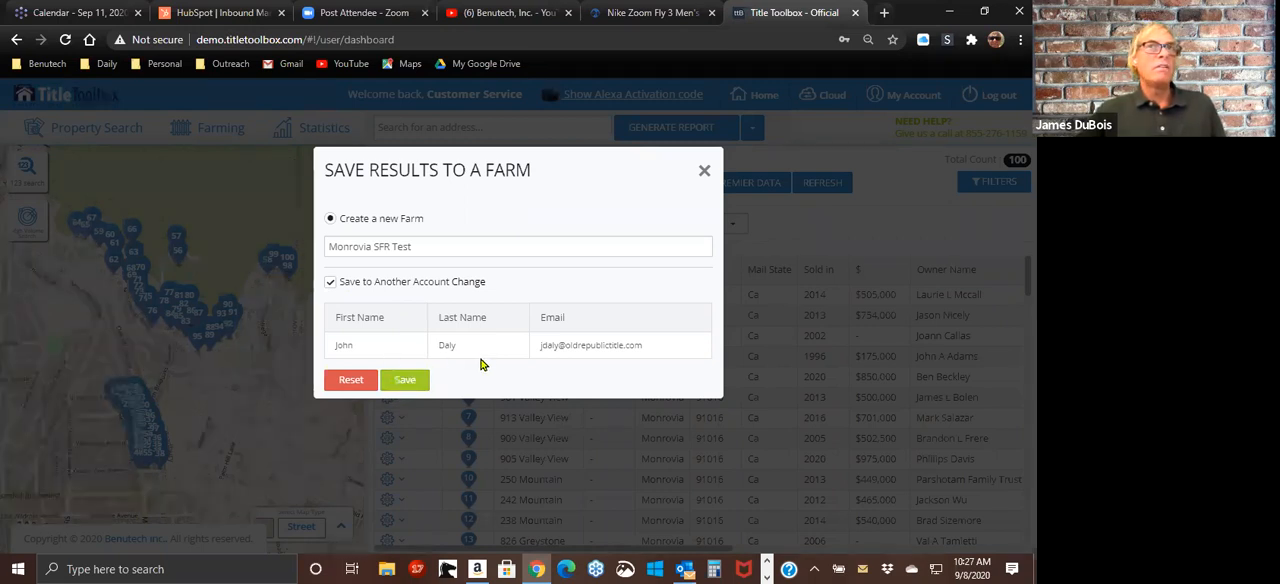
pyautogui.click(703, 172)
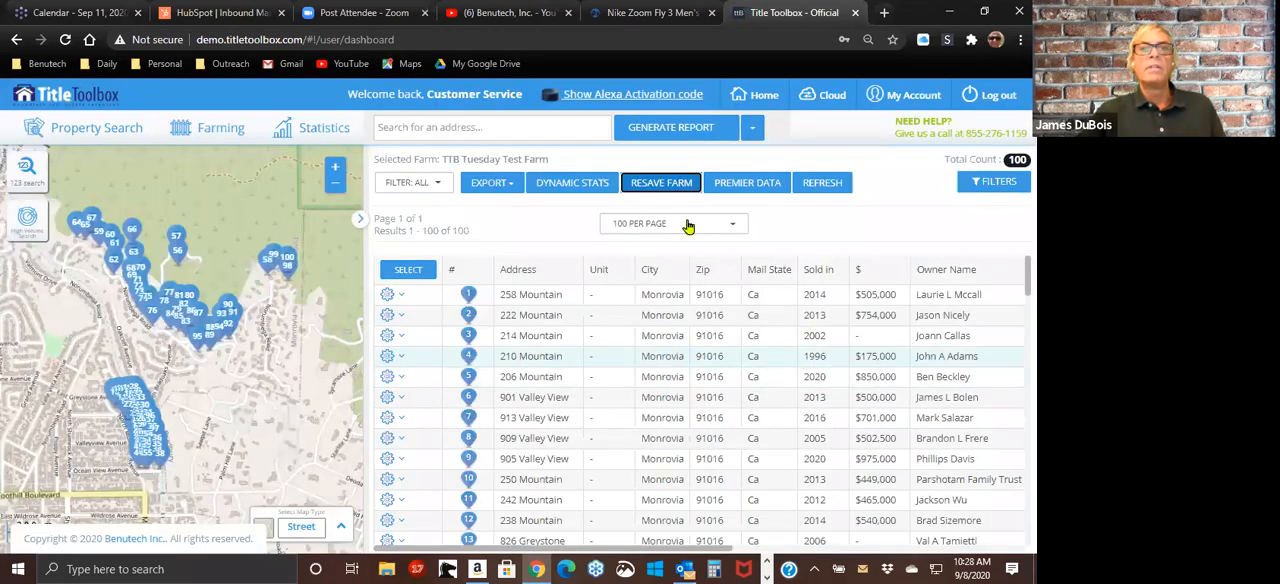
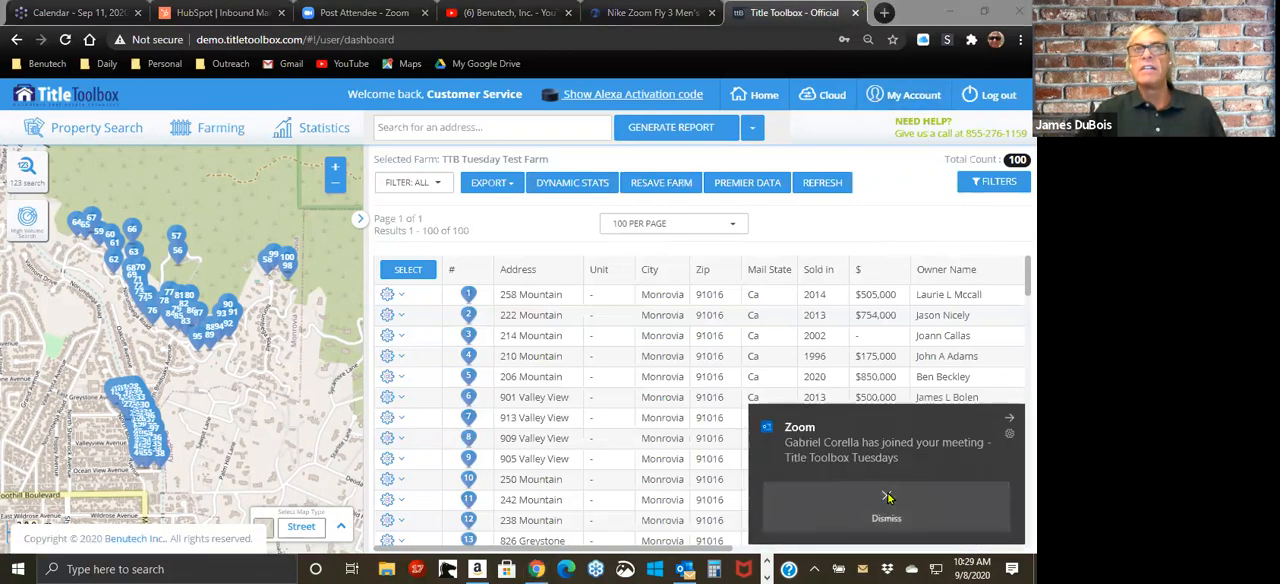
# Step: Open the blank Add New User form in the account's user administration, review its profile fields, and return to the home dashboard
pyautogui.click(887, 496)
pyautogui.click(895, 96)
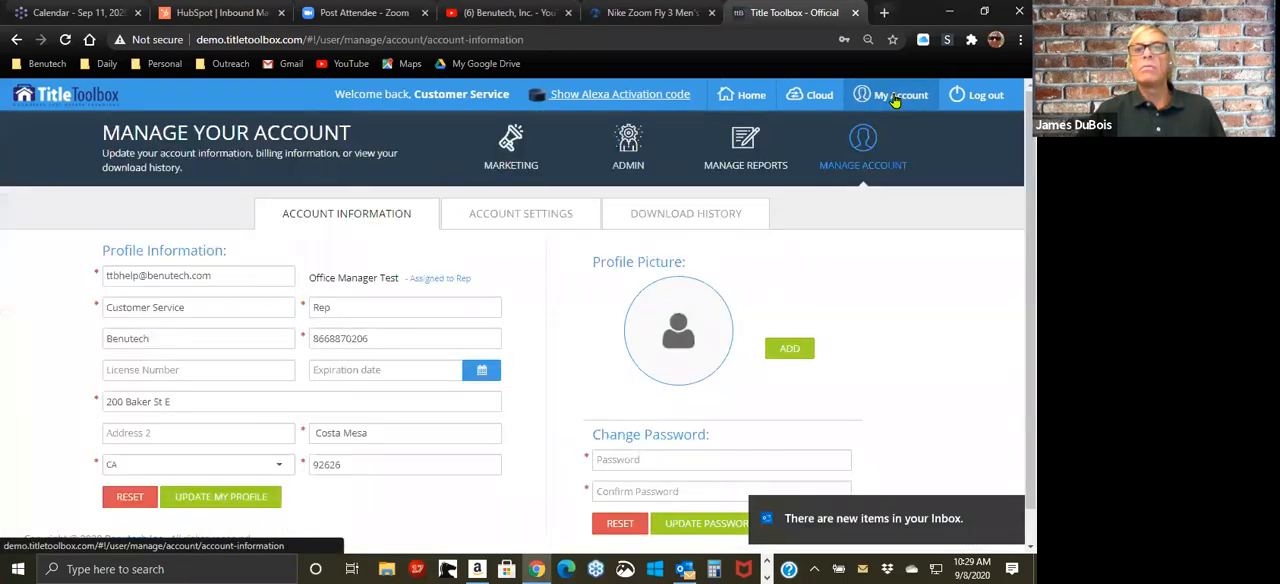
pyautogui.click(633, 157)
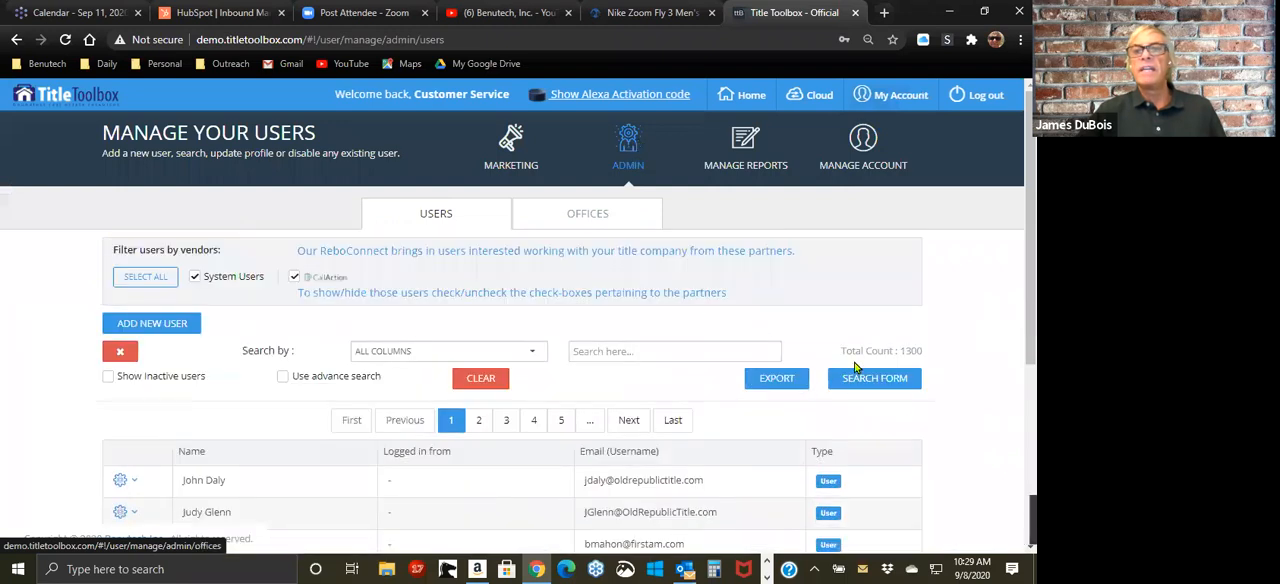
pyautogui.click(172, 323)
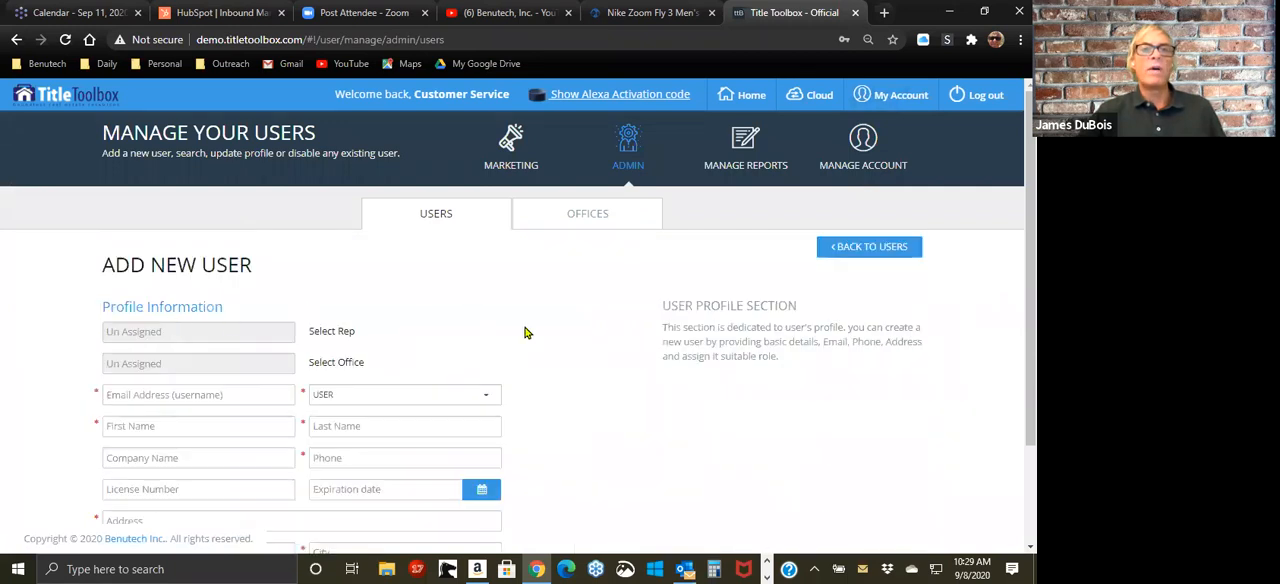
pyautogui.scroll(-1, 395, 287)
pyautogui.scroll(-1, 395, 287)
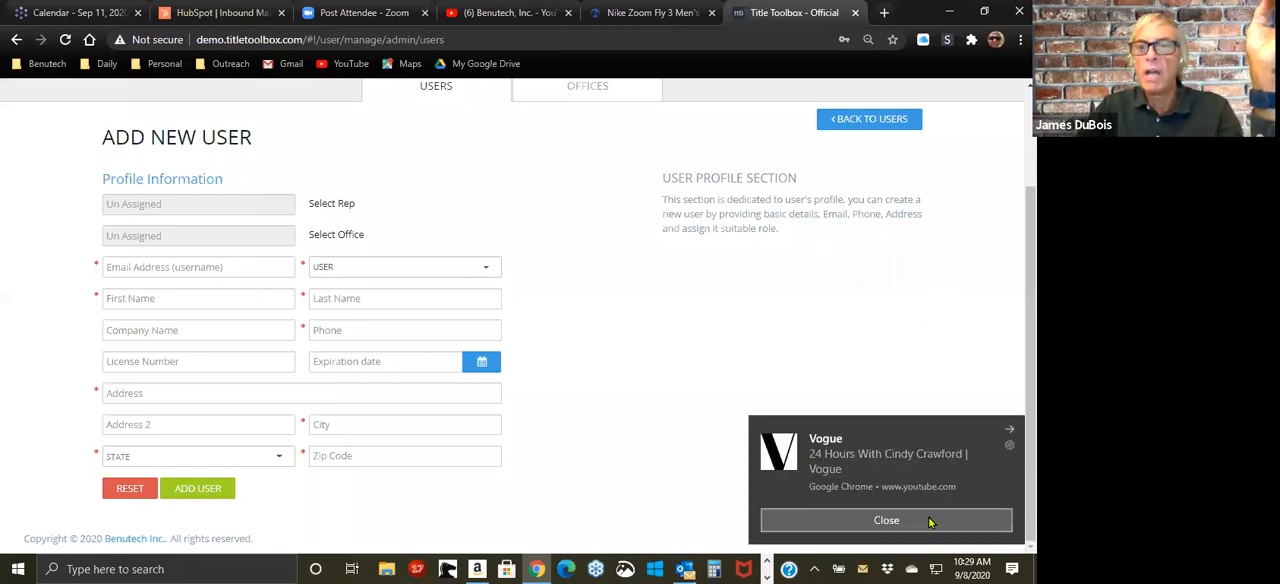
pyautogui.click(931, 521)
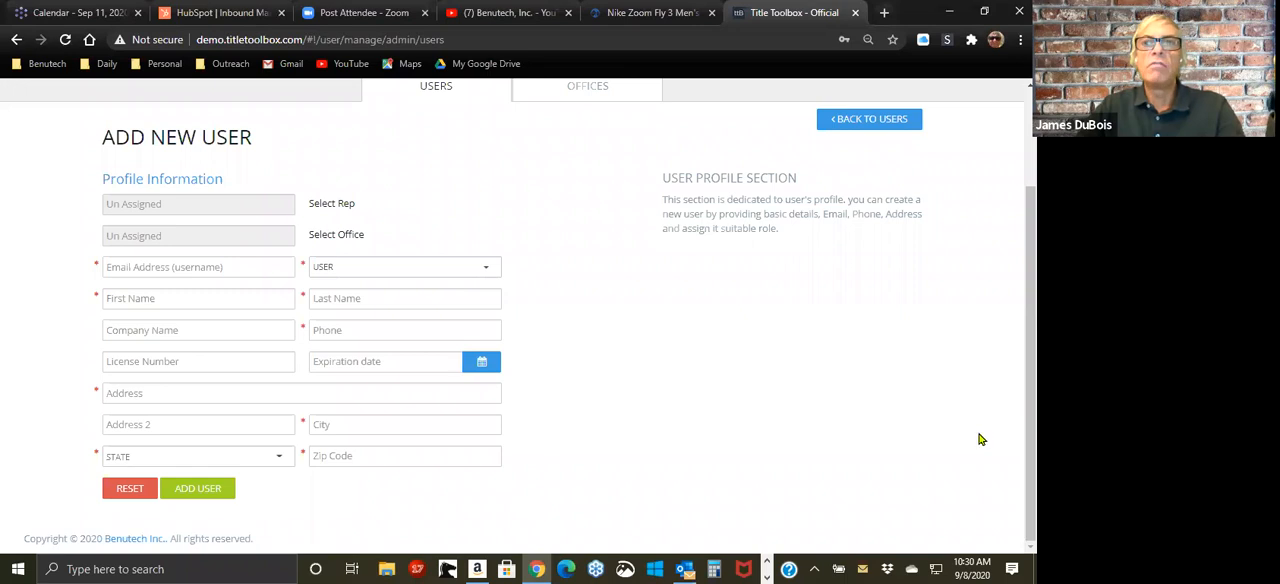
pyautogui.scroll(2, 981, 435)
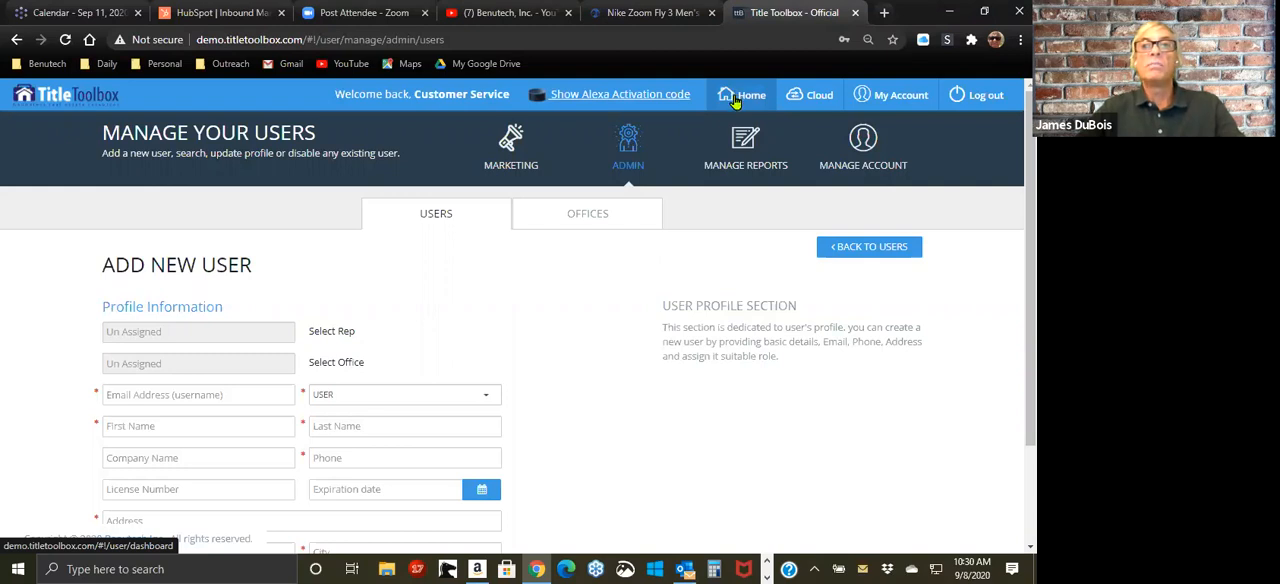
pyautogui.click(735, 100)
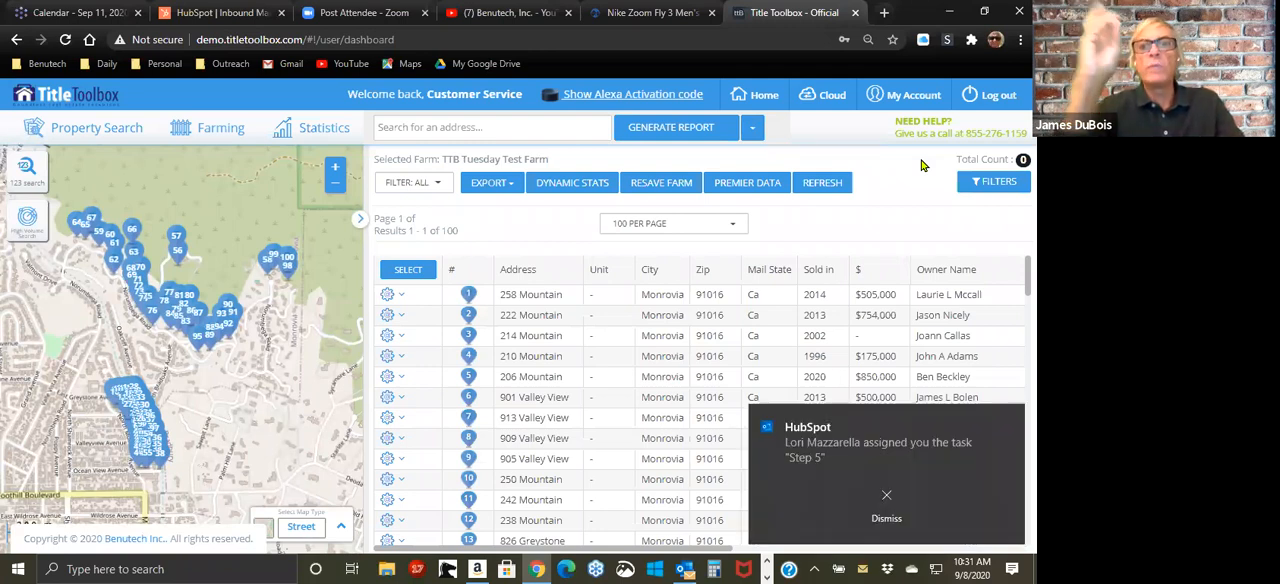
pyautogui.click(886, 503)
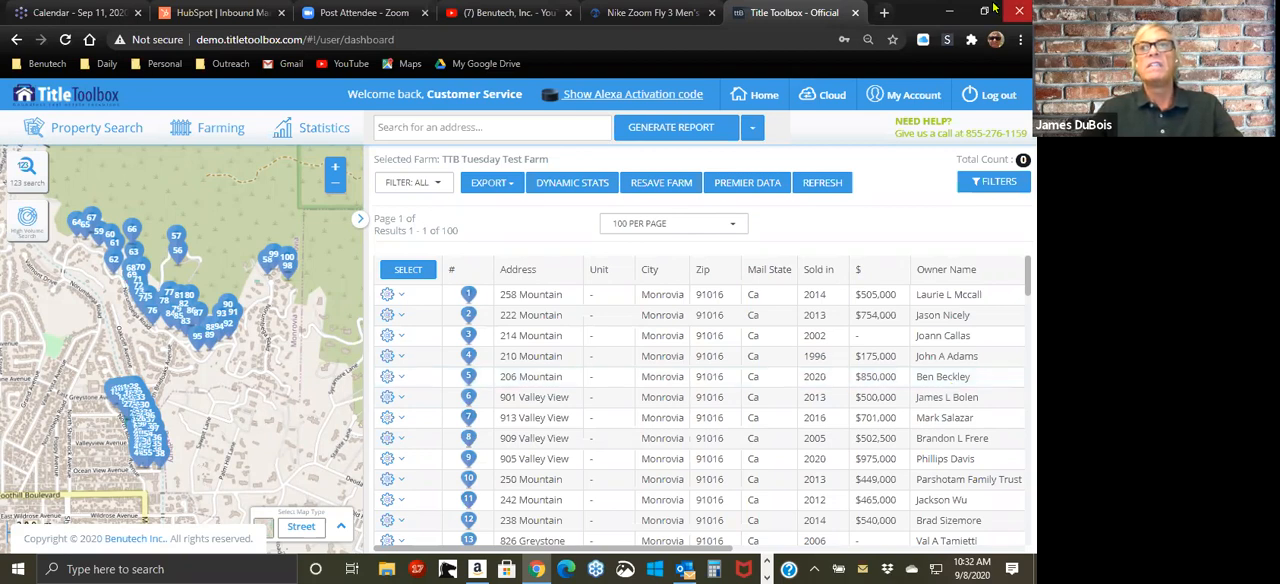
# Step: Show the desktop and move two of the three Monrovia boundary search files to the Recycle Bin
pyautogui.click(950, 12)
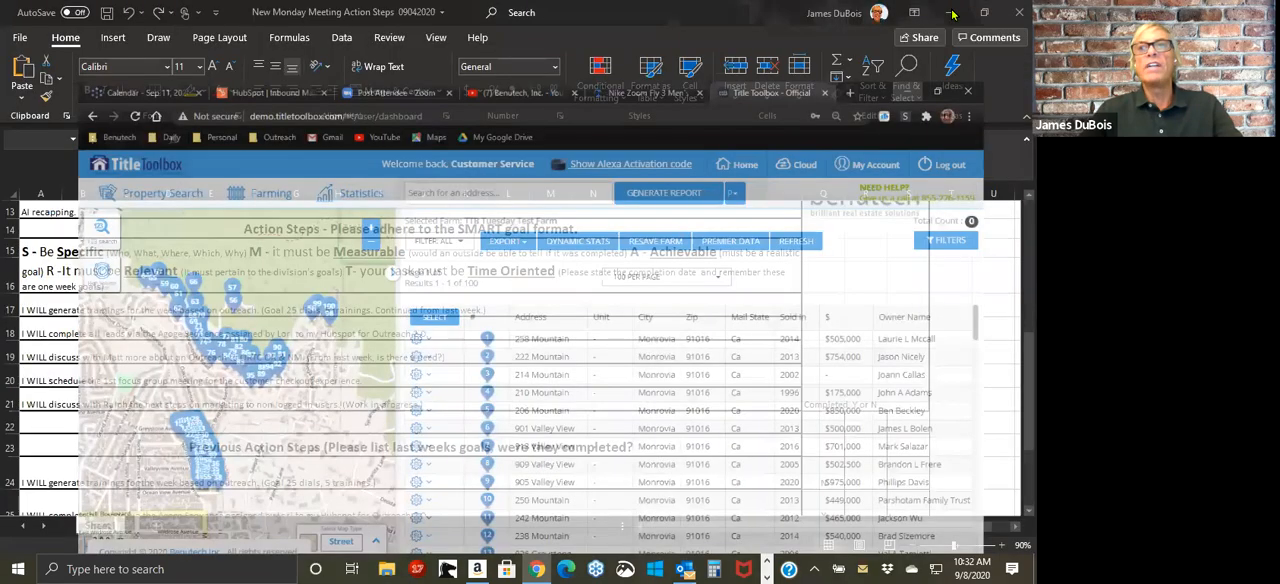
pyautogui.click(952, 13)
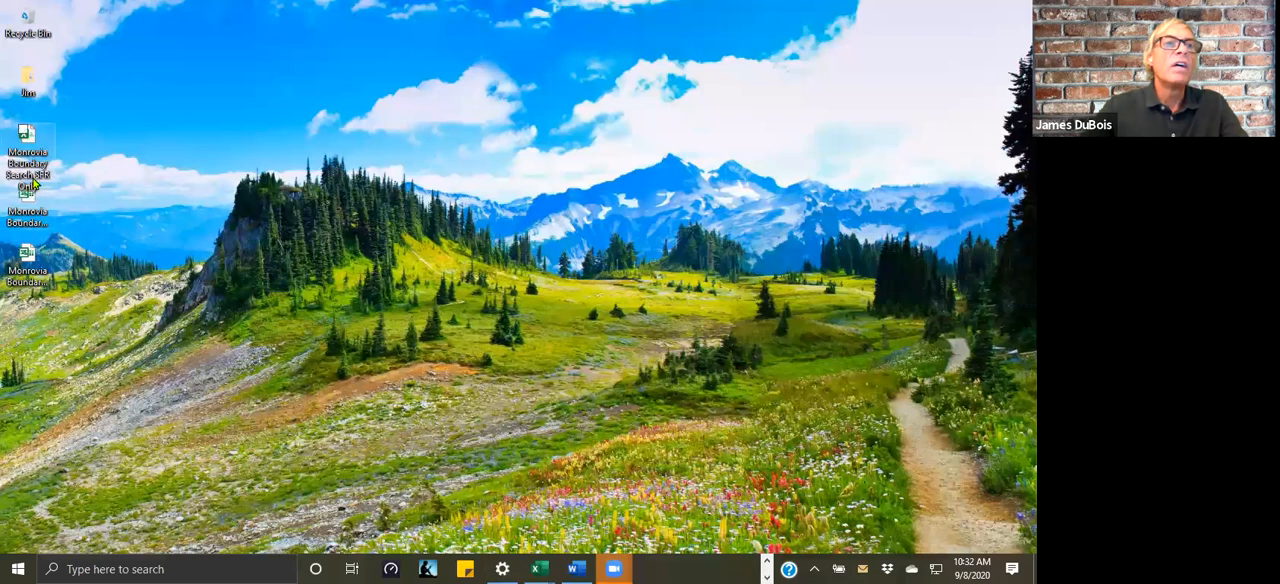
pyautogui.moveTo(30, 262); pyautogui.dragTo(24, 30)
pyautogui.moveTo(45, 205); pyautogui.dragTo(27, 32)
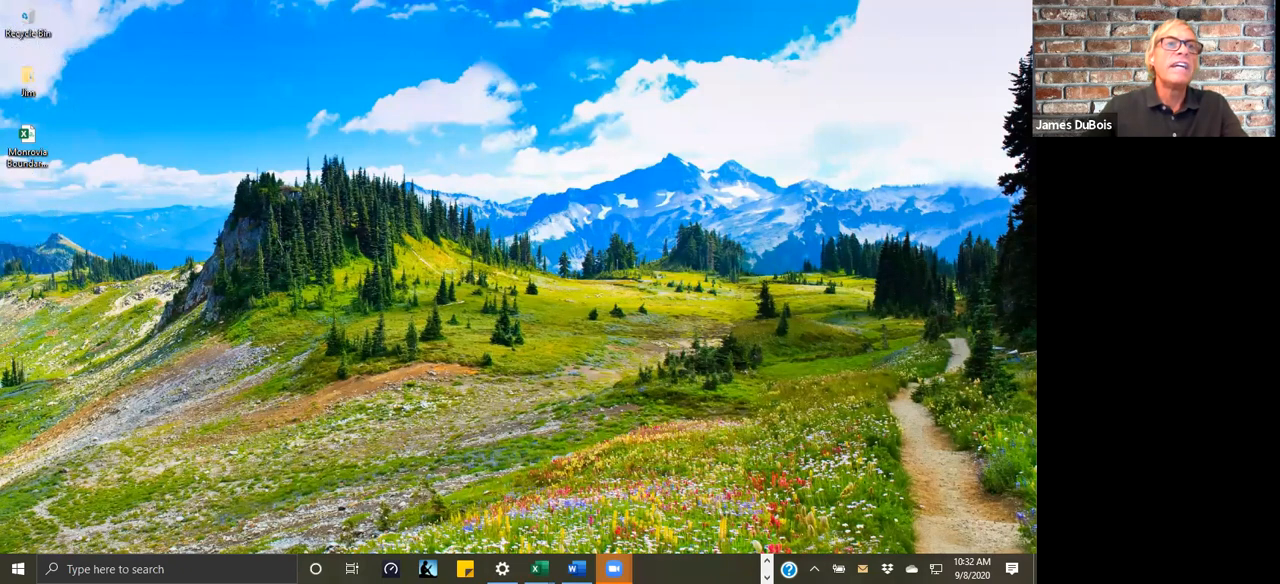
pyautogui.click(28, 140)
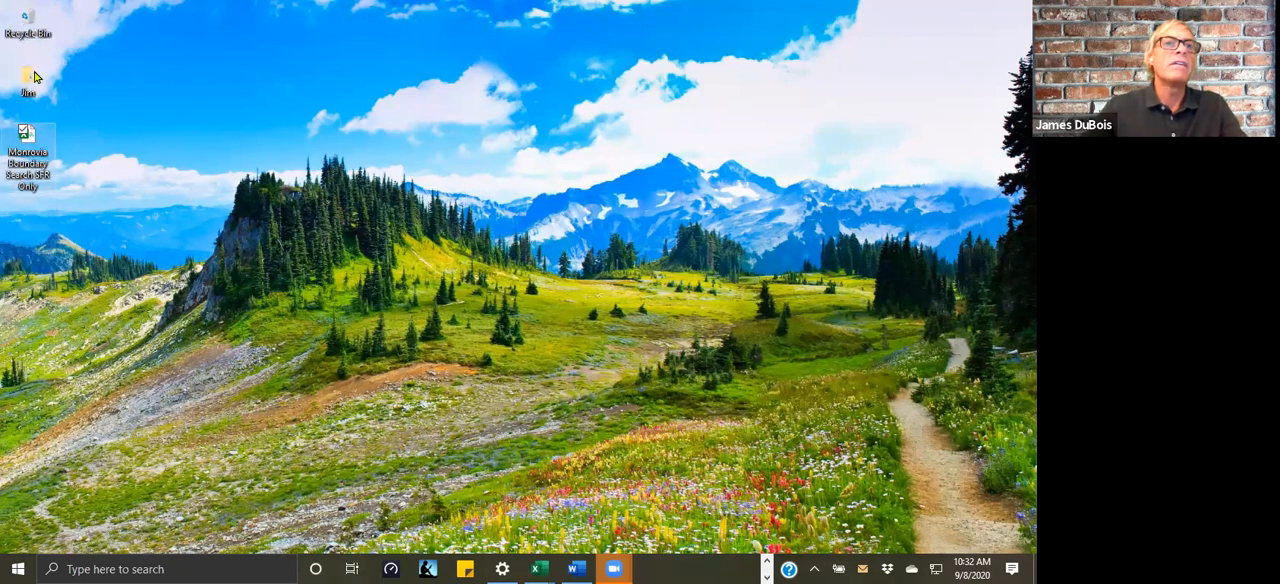
# Step: Restore Monrovia Boundary Search SFR Only Formatted from the Recycle Bin to the desktop and discard the Monrovia Boundary Search SFR Only file instead
pyautogui.doubleClick(22, 22)
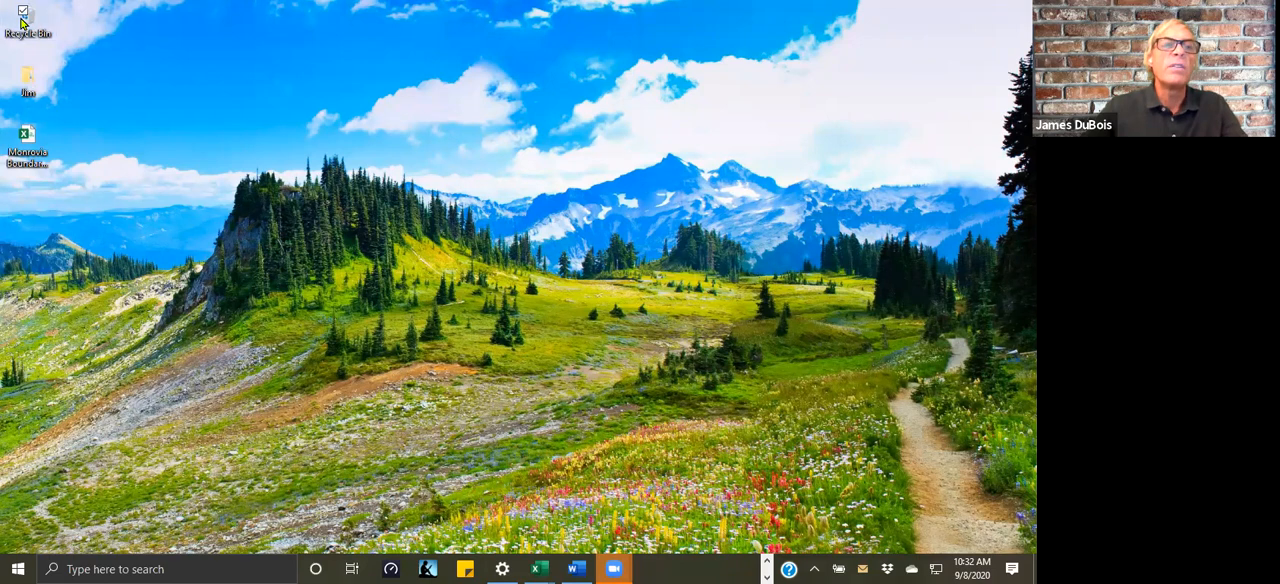
pyautogui.click(452, 153)
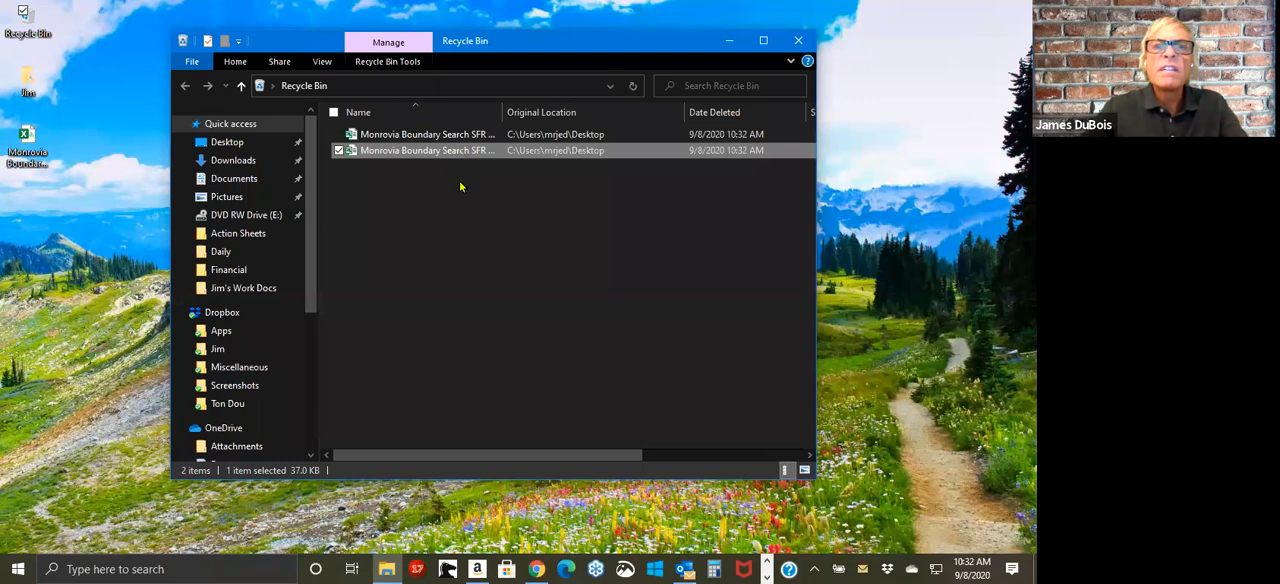
pyautogui.moveTo(452, 150); pyautogui.dragTo(48, 236)
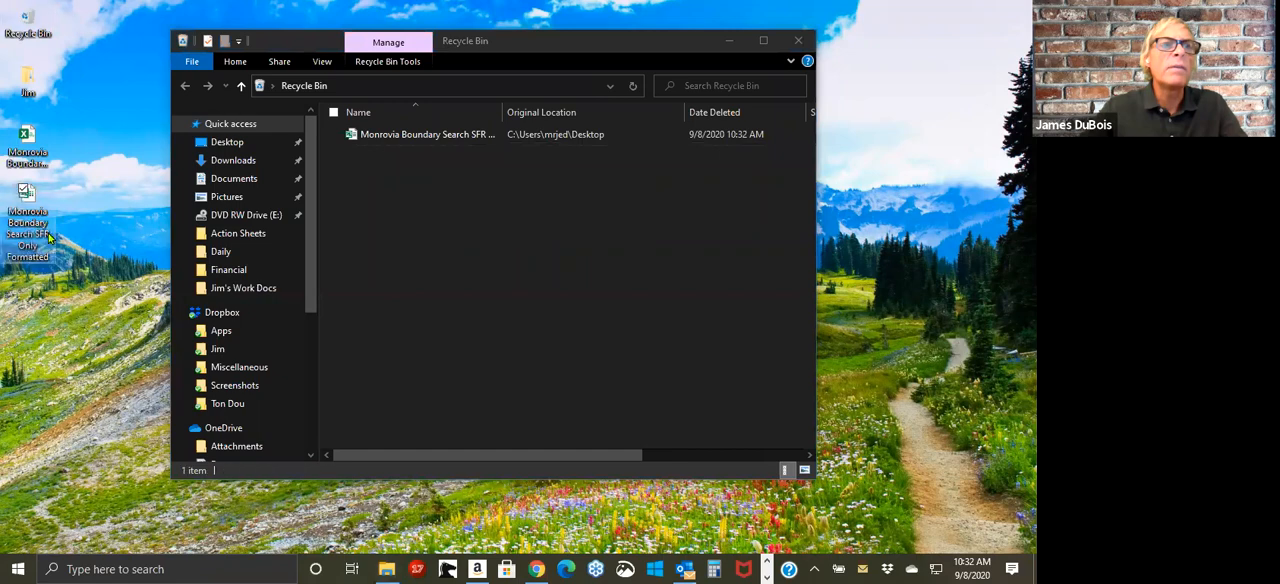
pyautogui.moveTo(27, 140); pyautogui.dragTo(33, 25)
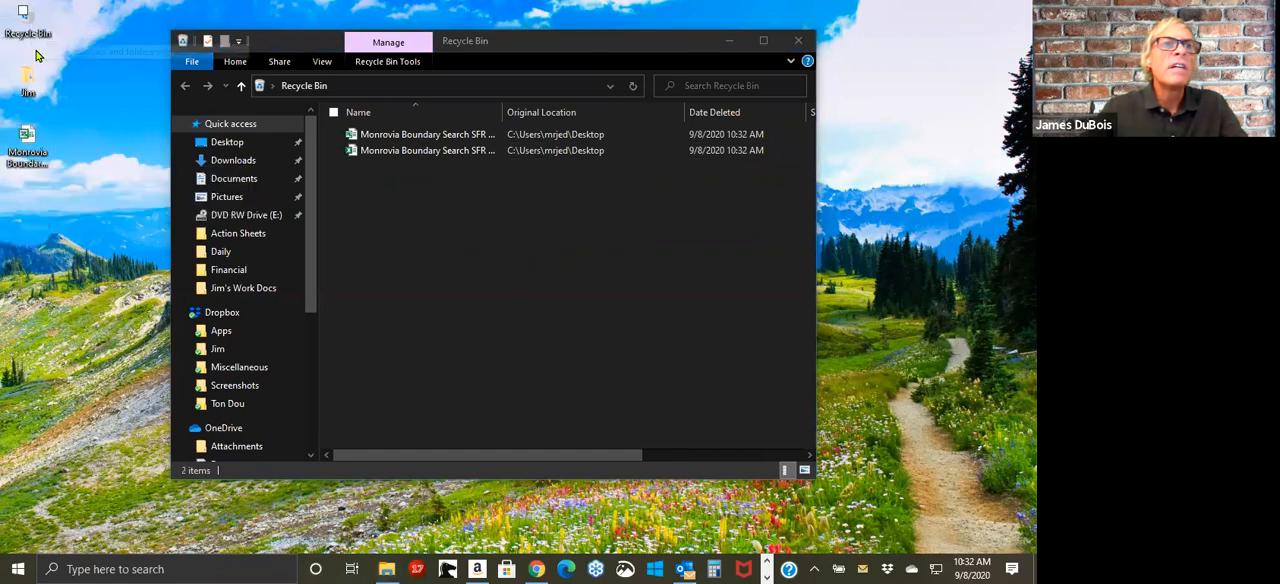
pyautogui.click(797, 41)
# Step: Open the Monrovia Boundary Search SFR Only Formatted workbook and clear all street addresses below the site_address header, C2 to C101
pyautogui.click(27, 168)
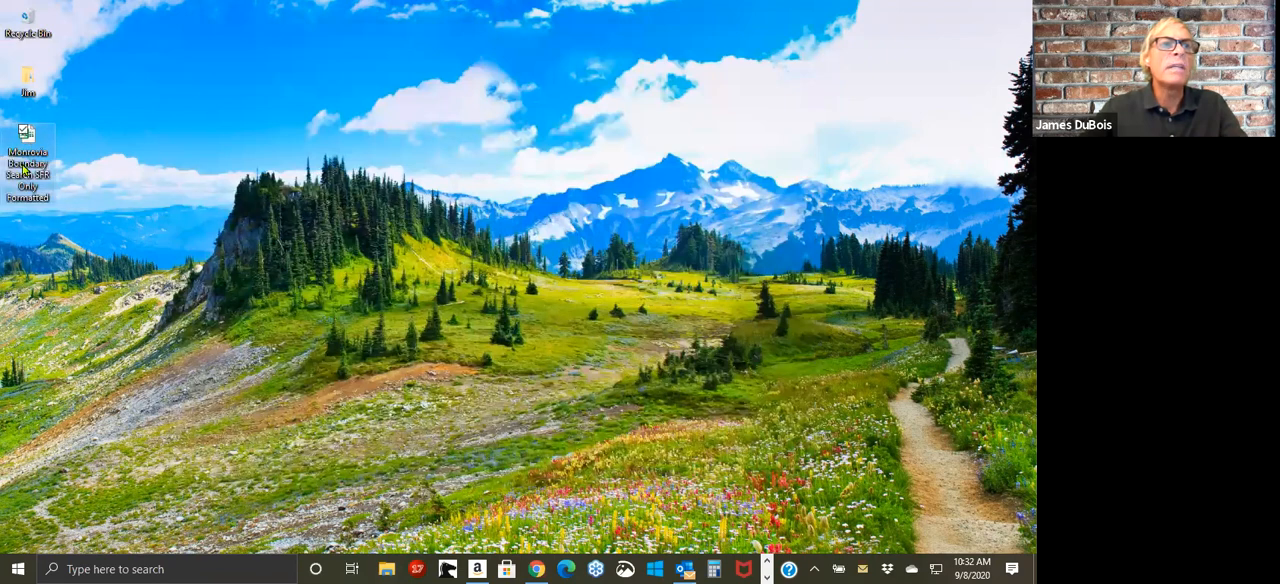
pyautogui.click(30, 188)
pyautogui.click(120, 180)
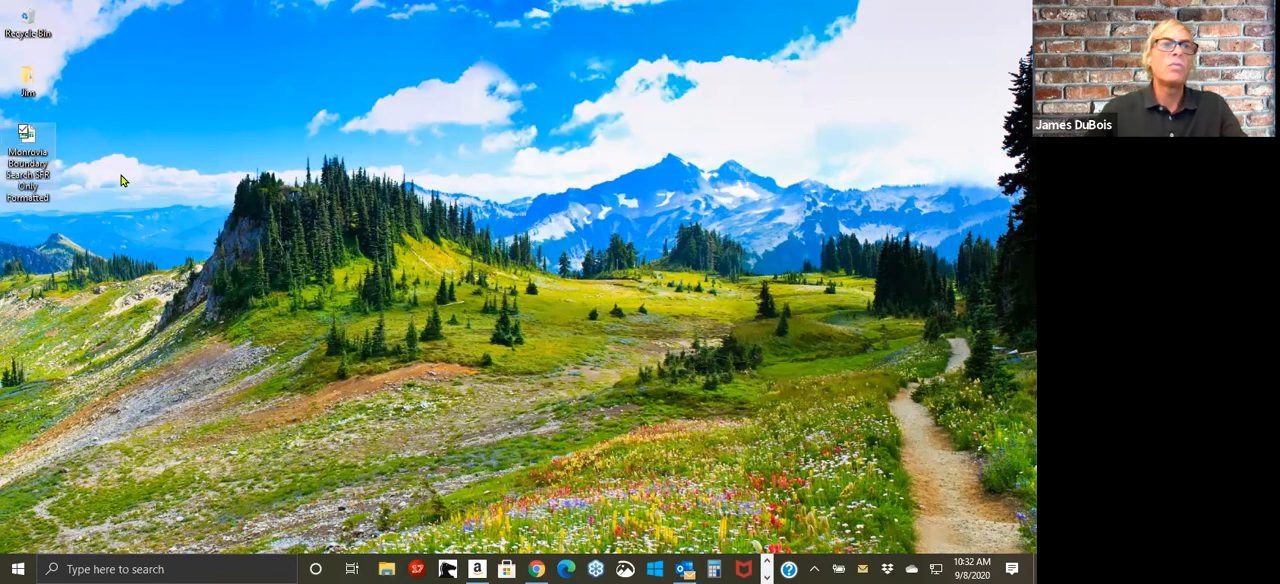
pyautogui.doubleClick(34, 175)
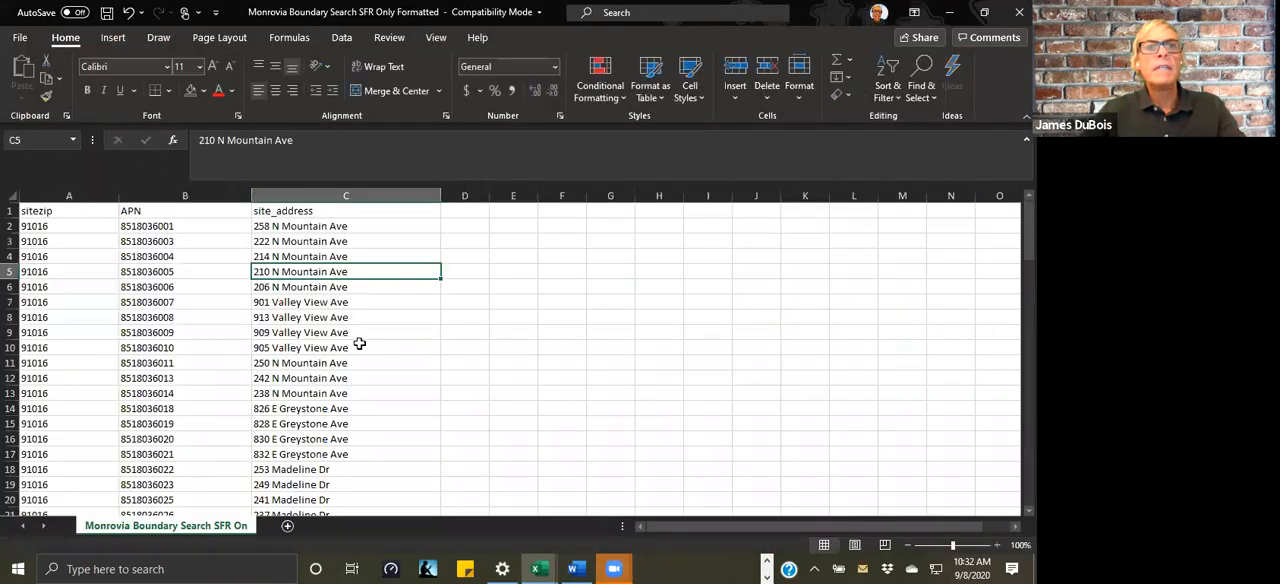
pyautogui.click(320, 226)
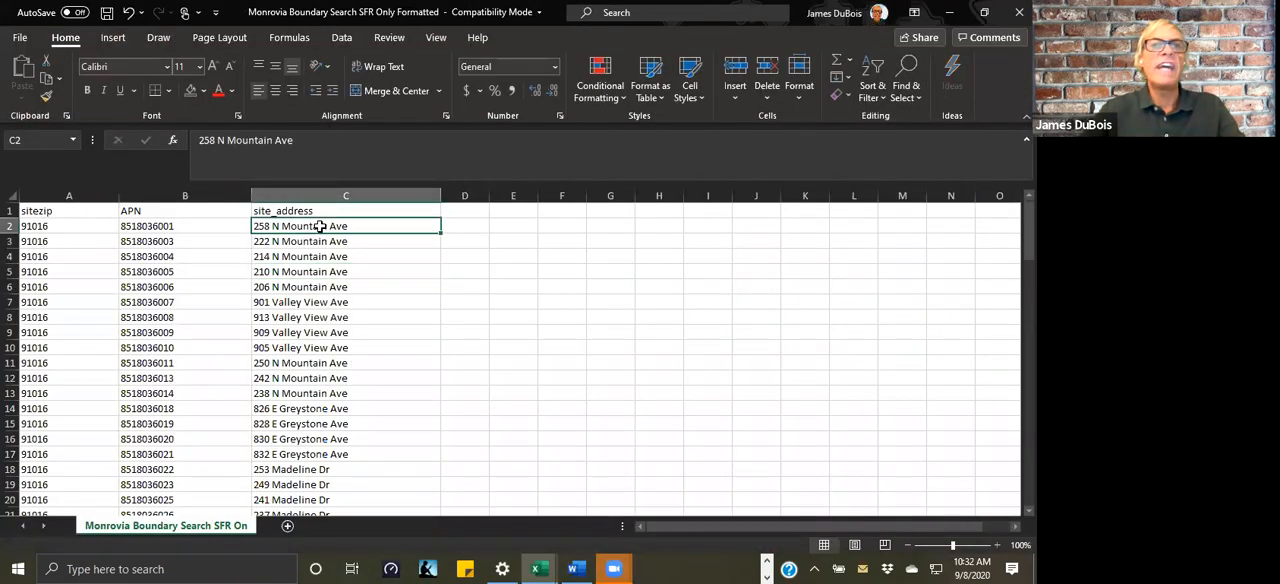
pyautogui.moveTo(320, 226); pyautogui.dragTo(340, 455)
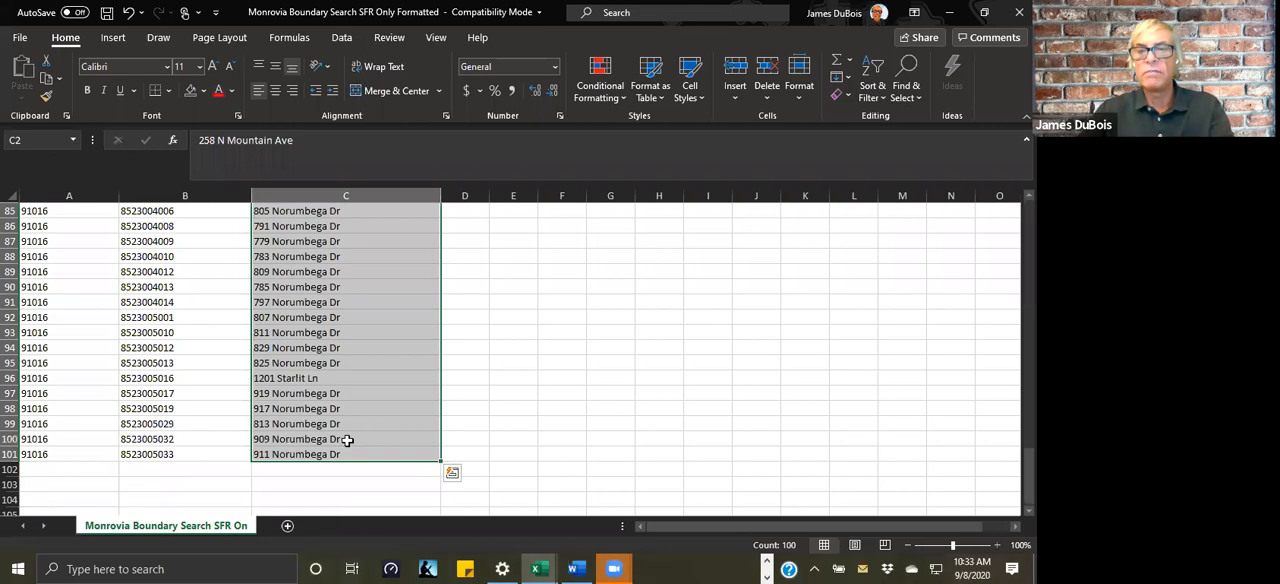
pyautogui.press('Delete')
pyautogui.scroll(20, 865, 335)
pyautogui.click(818, 312)
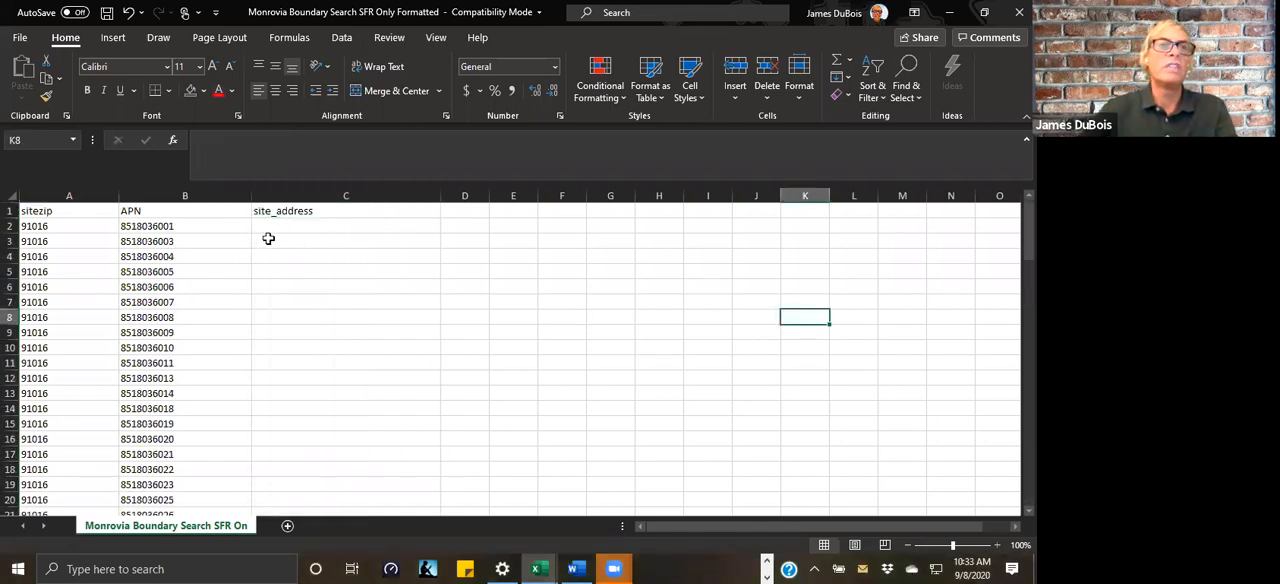
# Step: Save the workbook to the desktop as Monrovia Boundary Search SFR Only Formatted No Addresses in Excel 97-2003 format
pyautogui.click(20, 38)
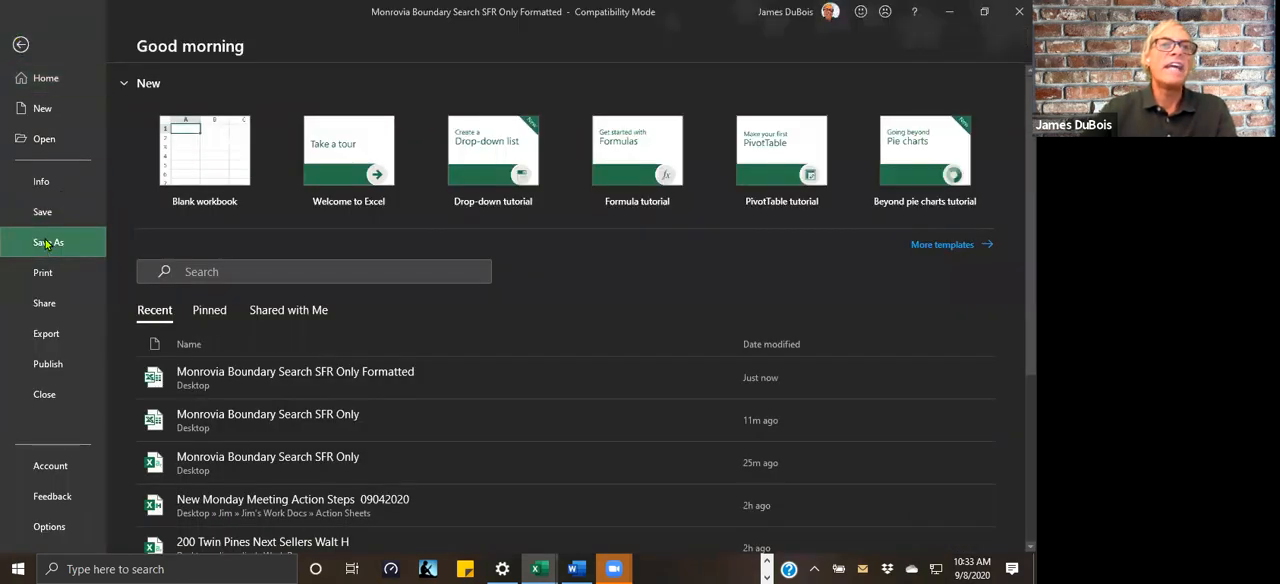
pyautogui.click(47, 243)
pyautogui.click(484, 116)
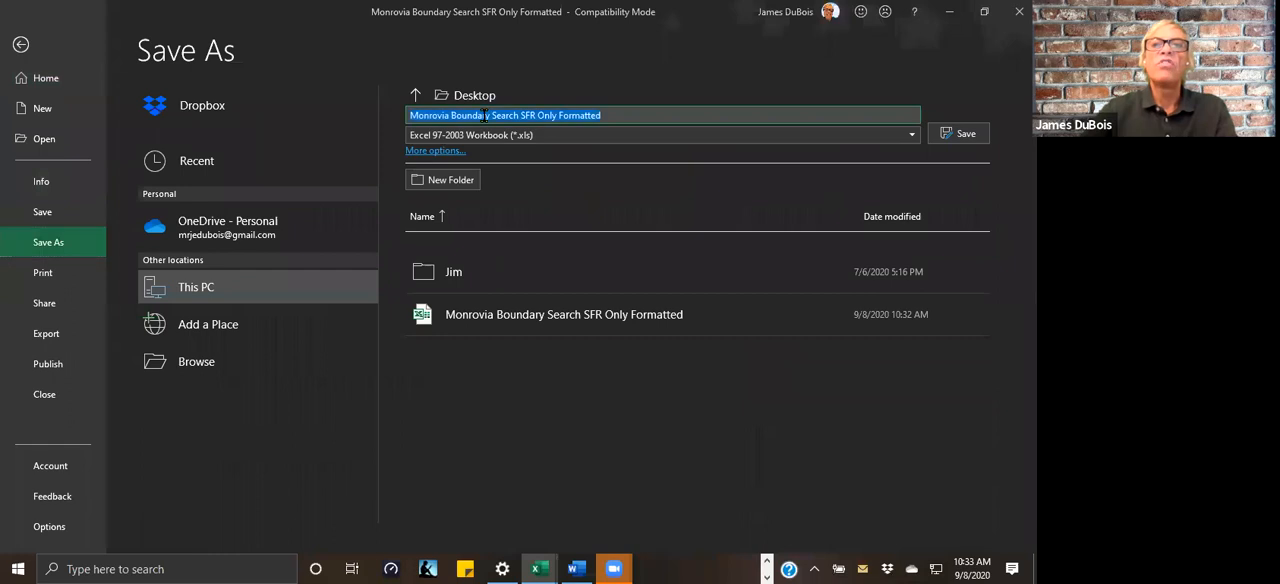
pyautogui.click(553, 115)
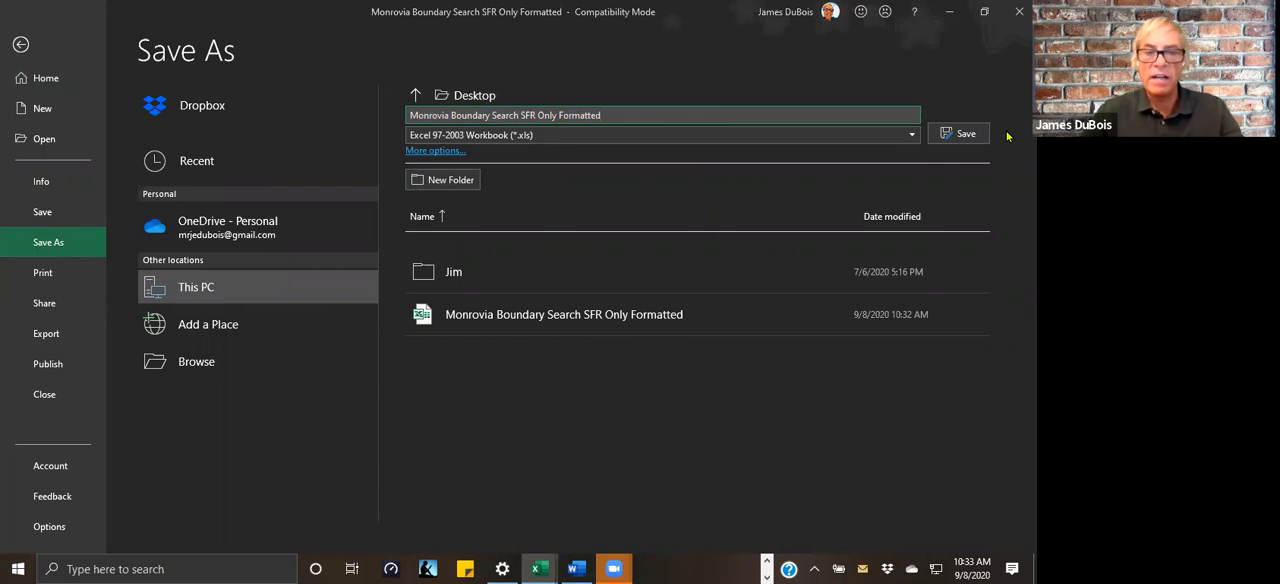
pyautogui.write('No Addresses')
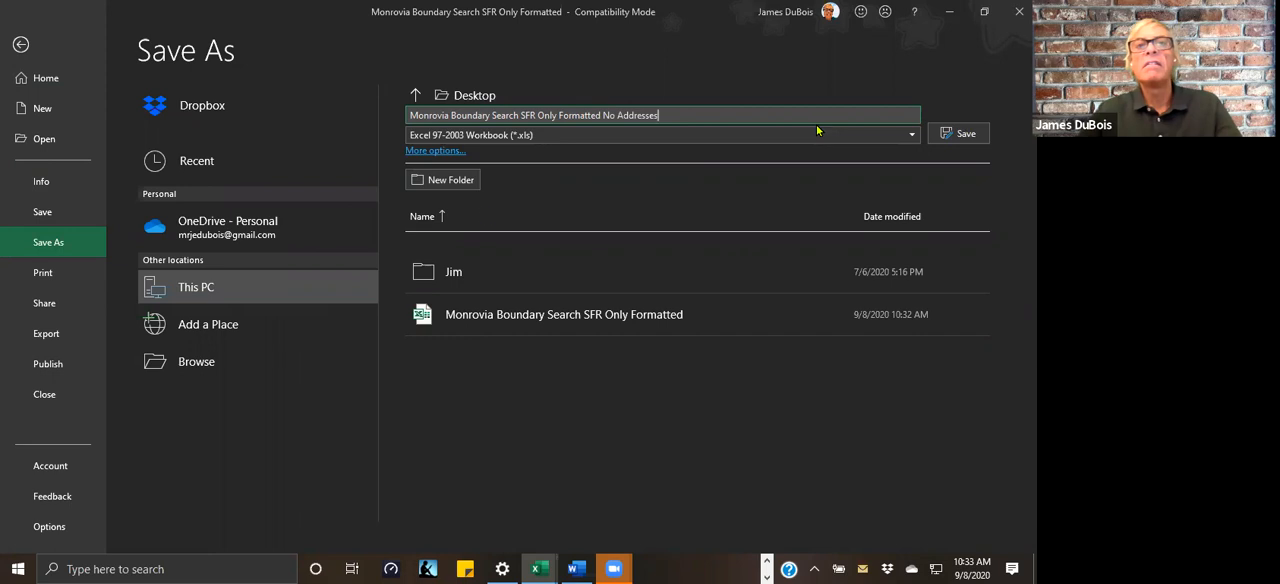
pyautogui.click(963, 133)
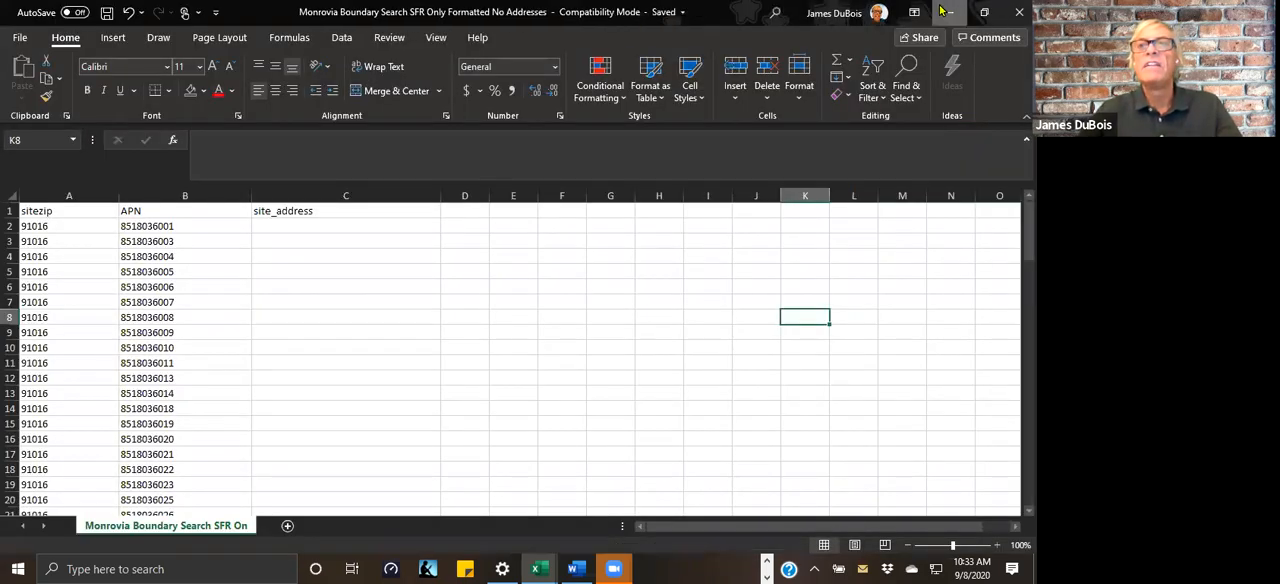
# Step: Close the No Addresses workbook and switch back to TitleToolbox in the browser
pyautogui.click(949, 12)
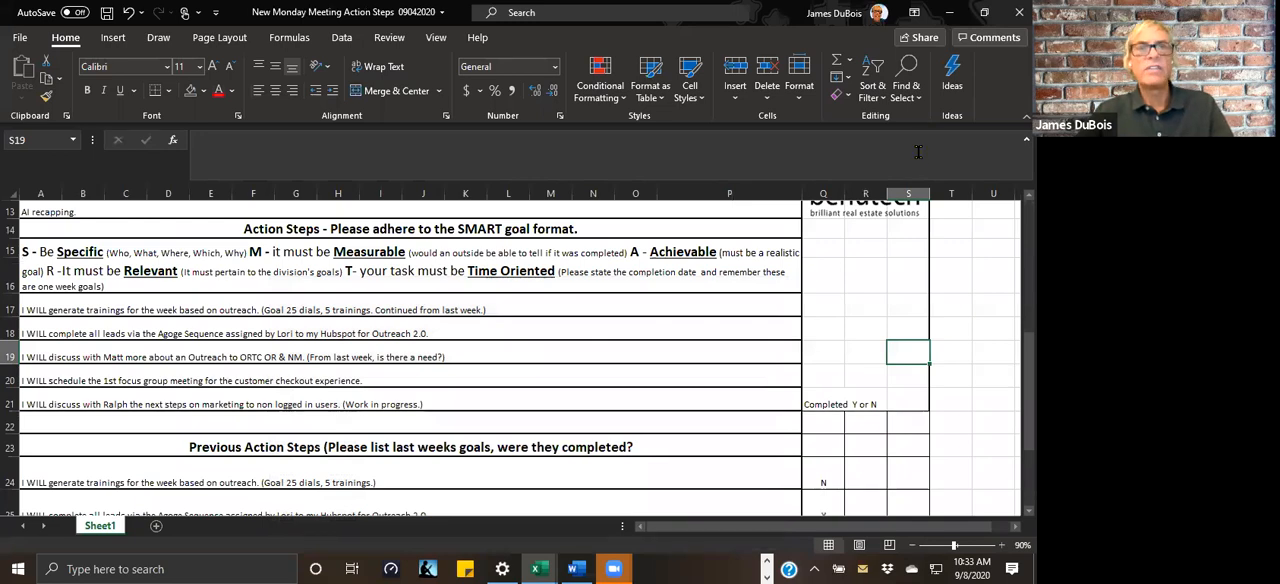
pyautogui.hotkey('alt', 'Tab')
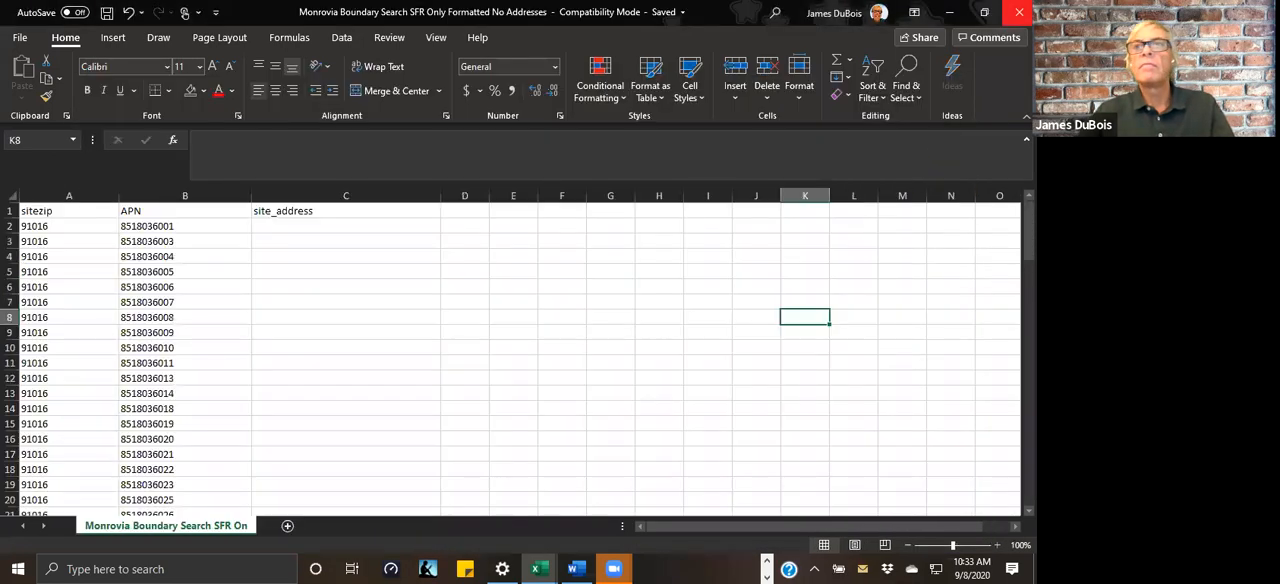
pyautogui.click(1019, 12)
pyautogui.click(947, 13)
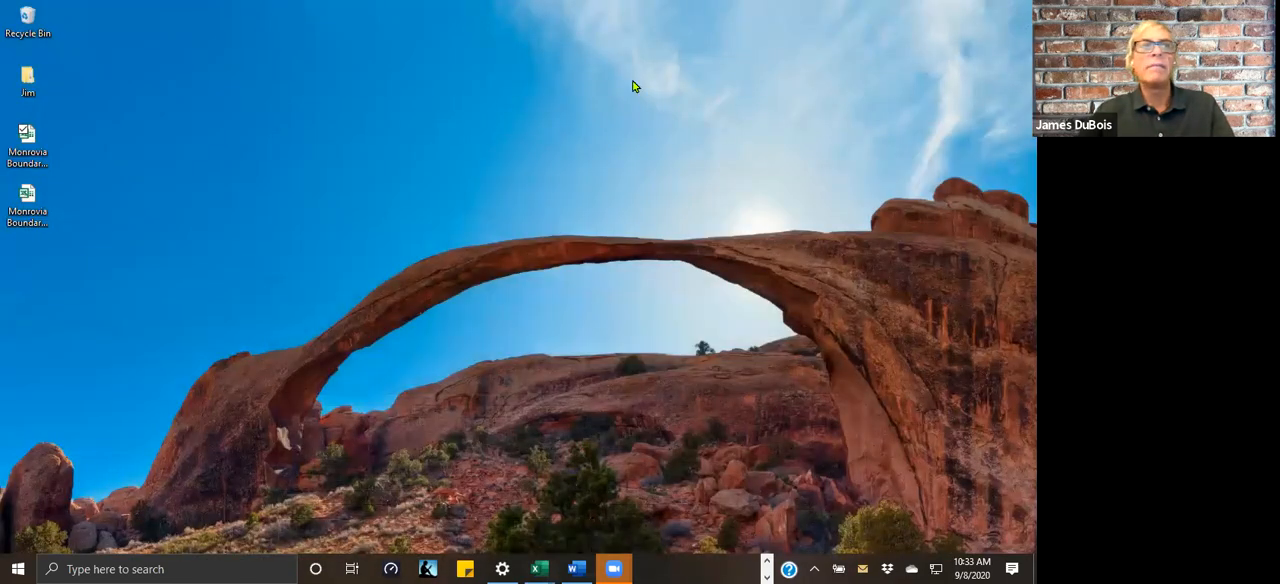
pyautogui.hotkey('alt', 'Tab')
pyautogui.press('Tab')
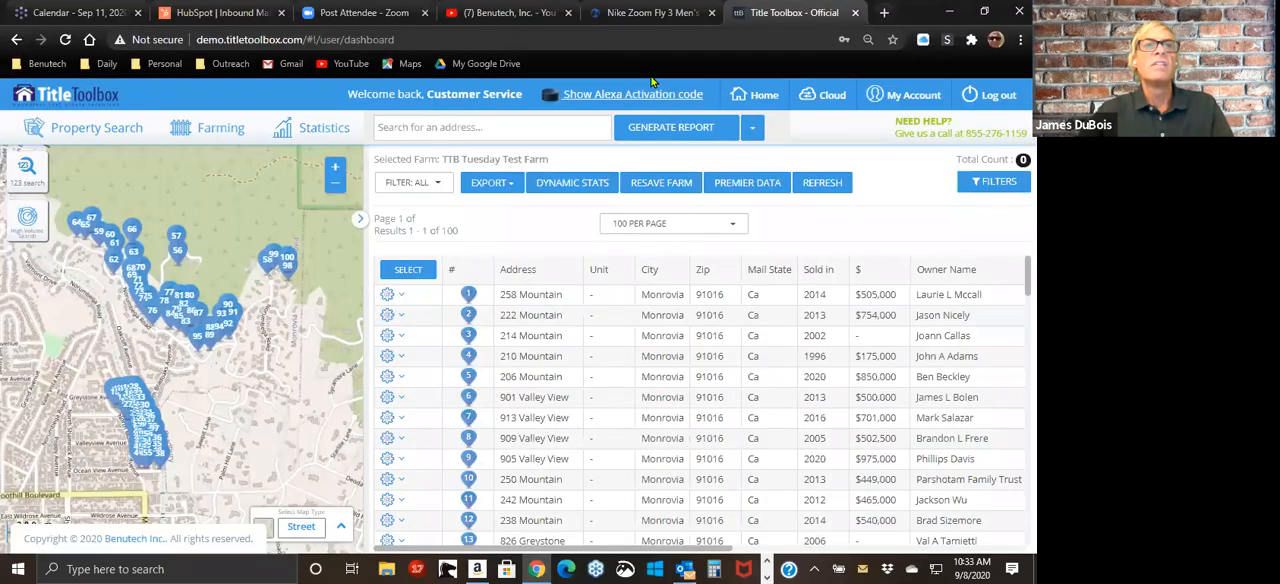
# Step: Open the farm record upload form and choose the Monrovia Boundary Search SFR Only Formatted No Addresses file from the desktop
pyautogui.click(231, 134)
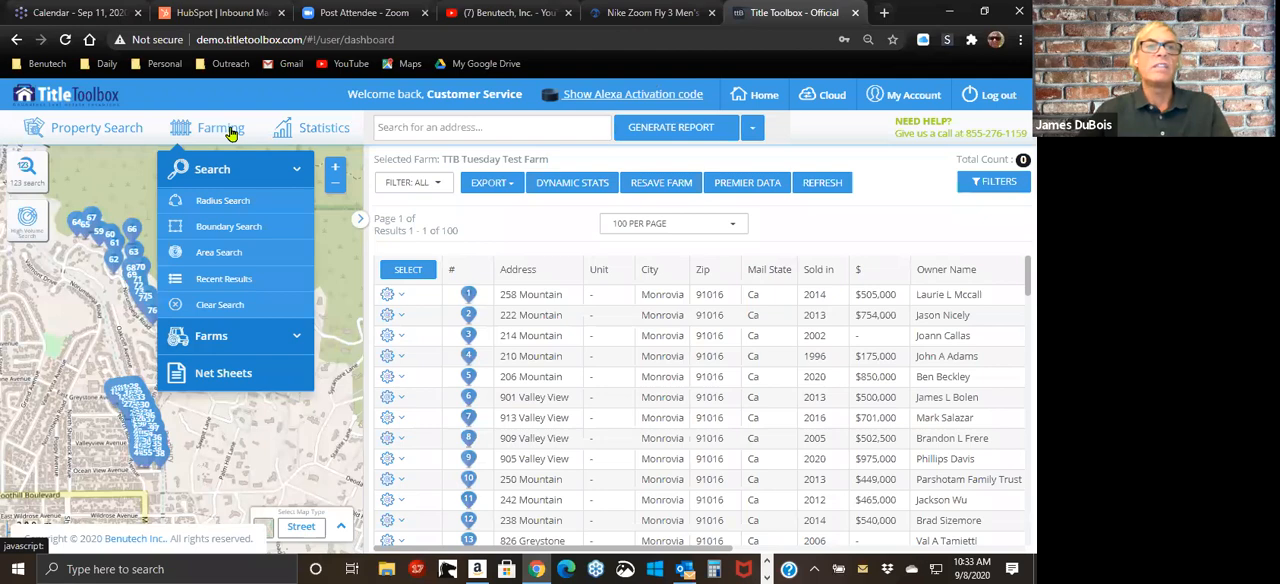
pyautogui.click(218, 342)
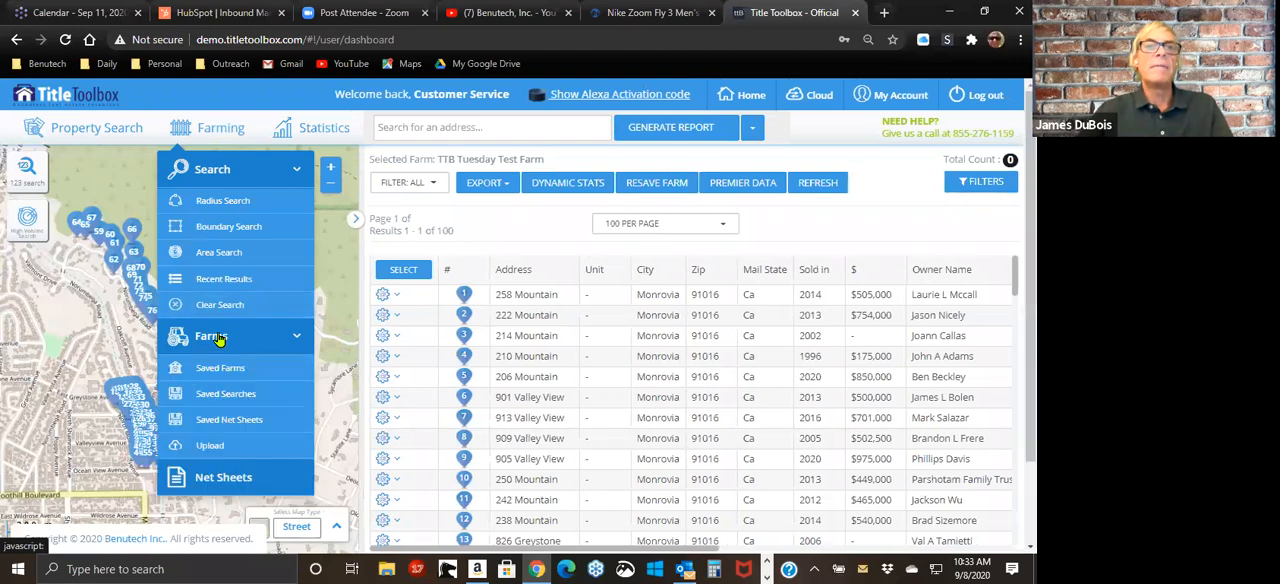
pyautogui.click(240, 452)
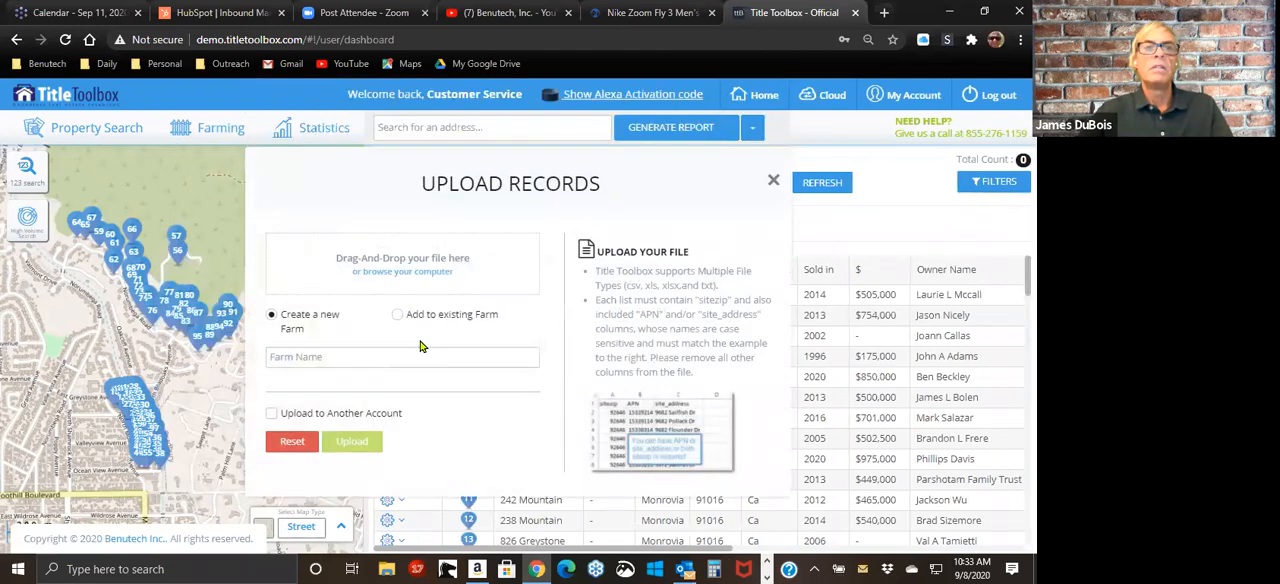
pyautogui.click(402, 268)
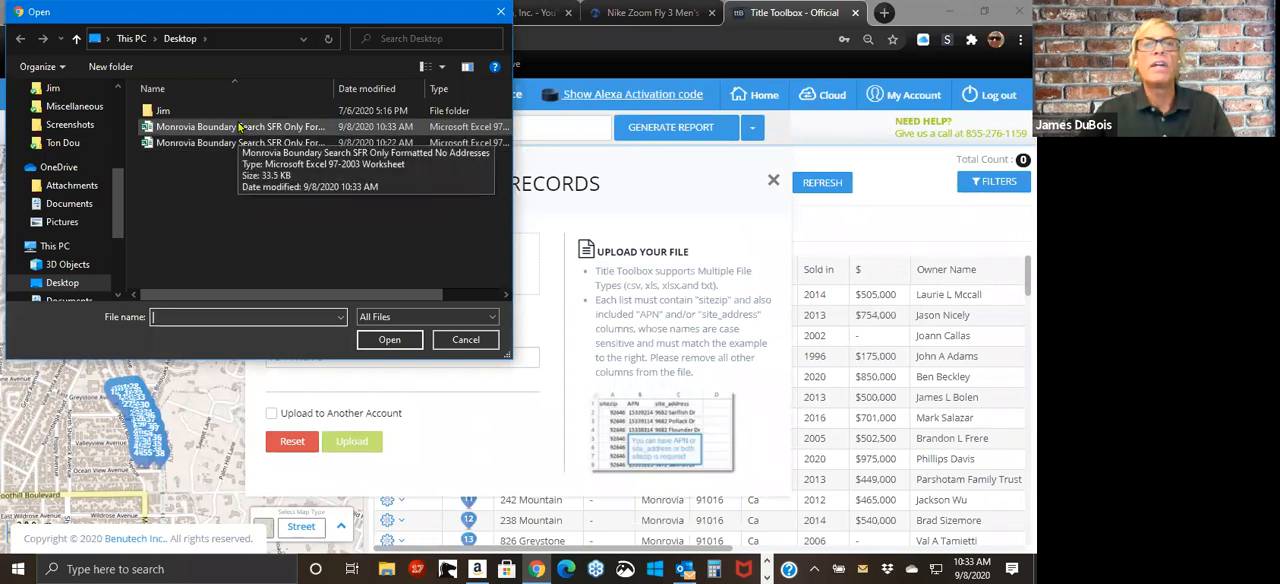
pyautogui.click(240, 127)
pyautogui.click(389, 339)
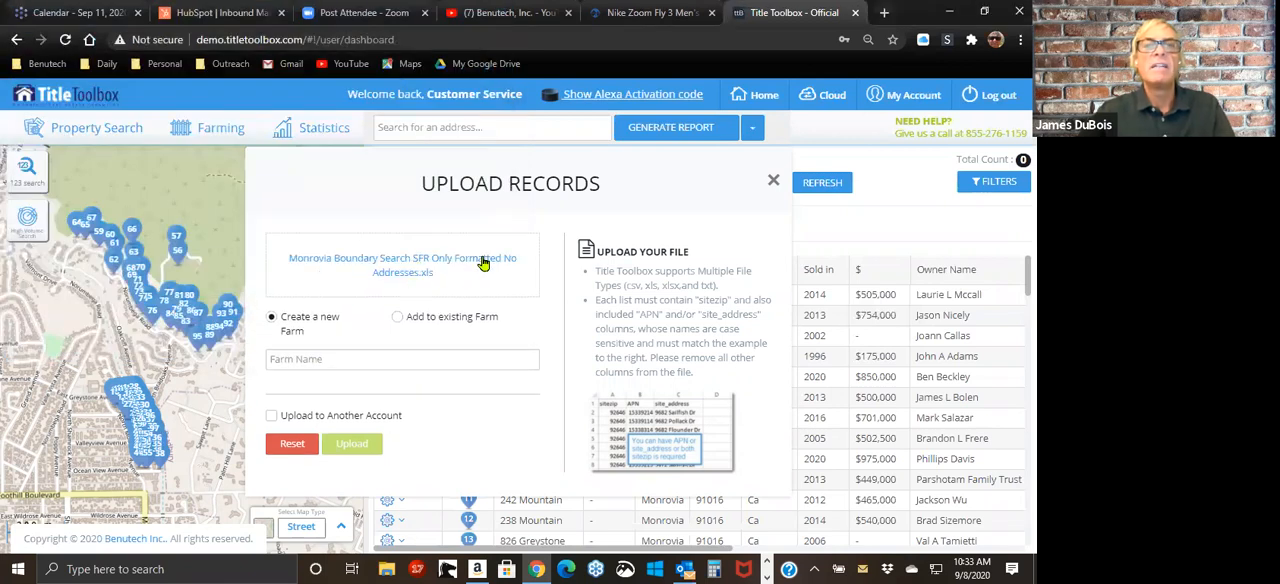
# Step: Name the new farm Title Toolbox No Addresses, upload the file and close the upload form
pyautogui.click(323, 361)
pyautogui.press('Down')
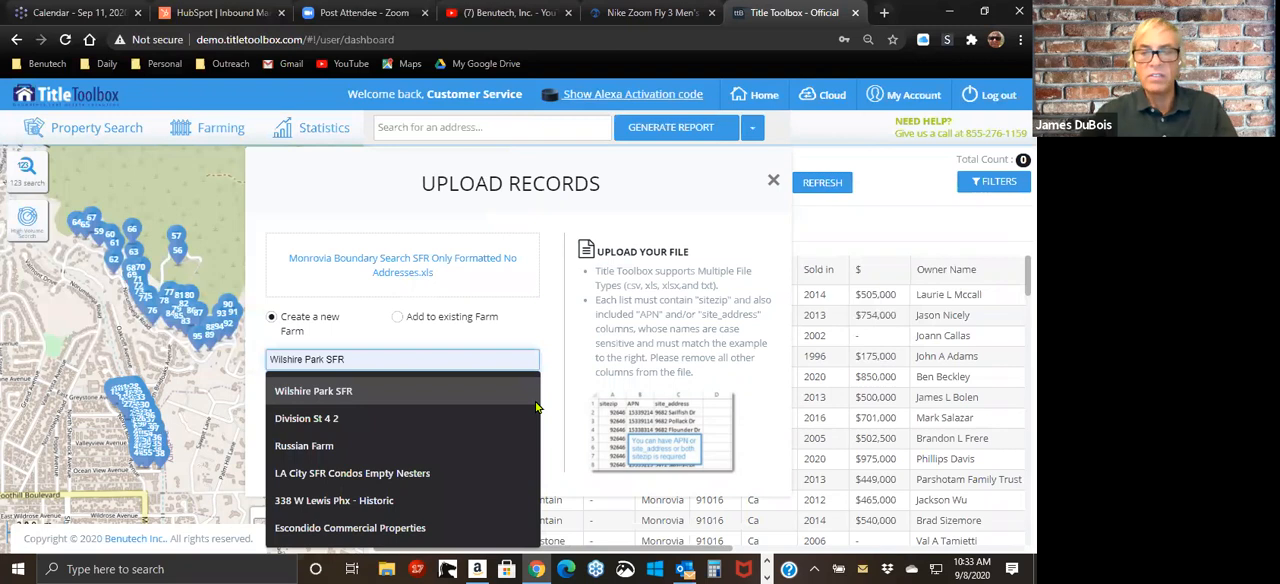
pyautogui.write('TT')
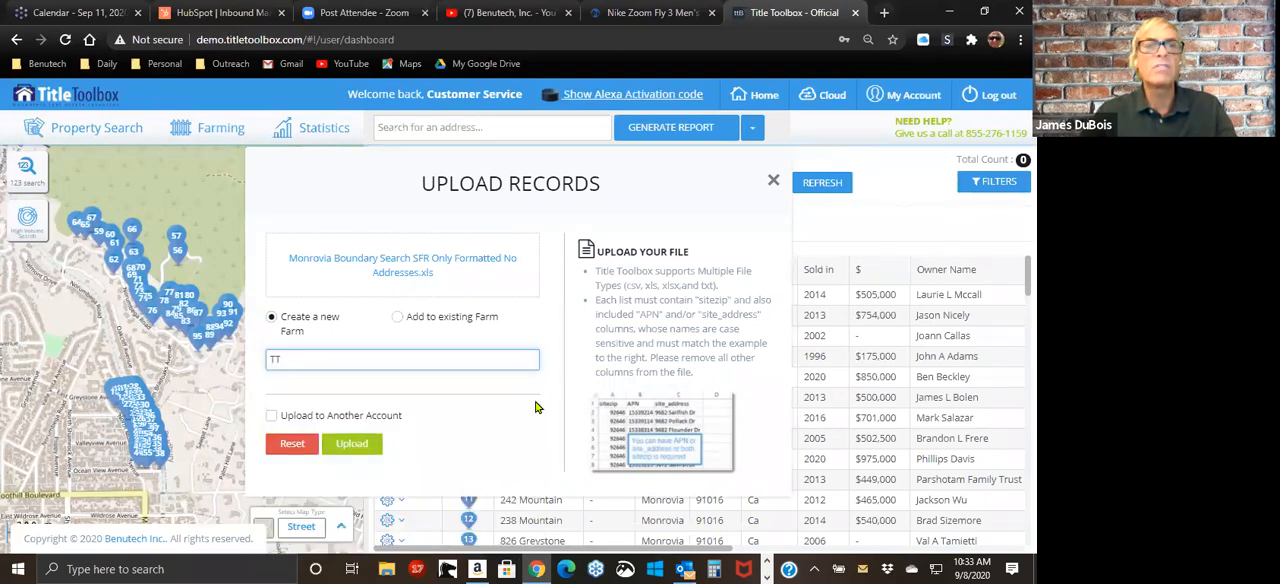
pyautogui.press('Down')
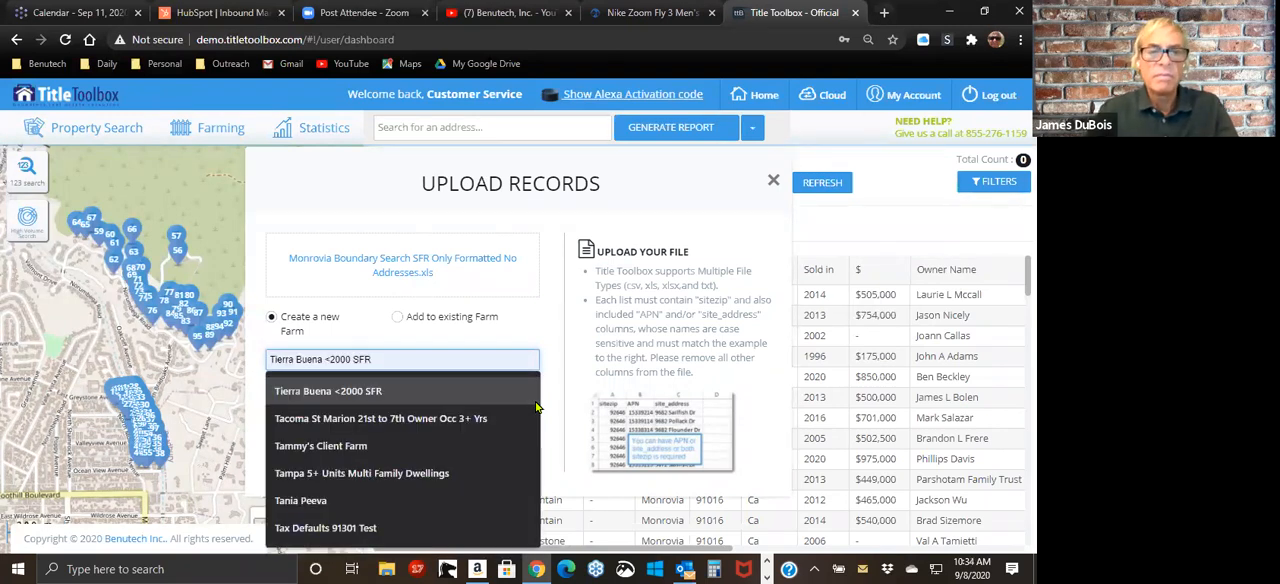
pyautogui.write('itle Toolbox')
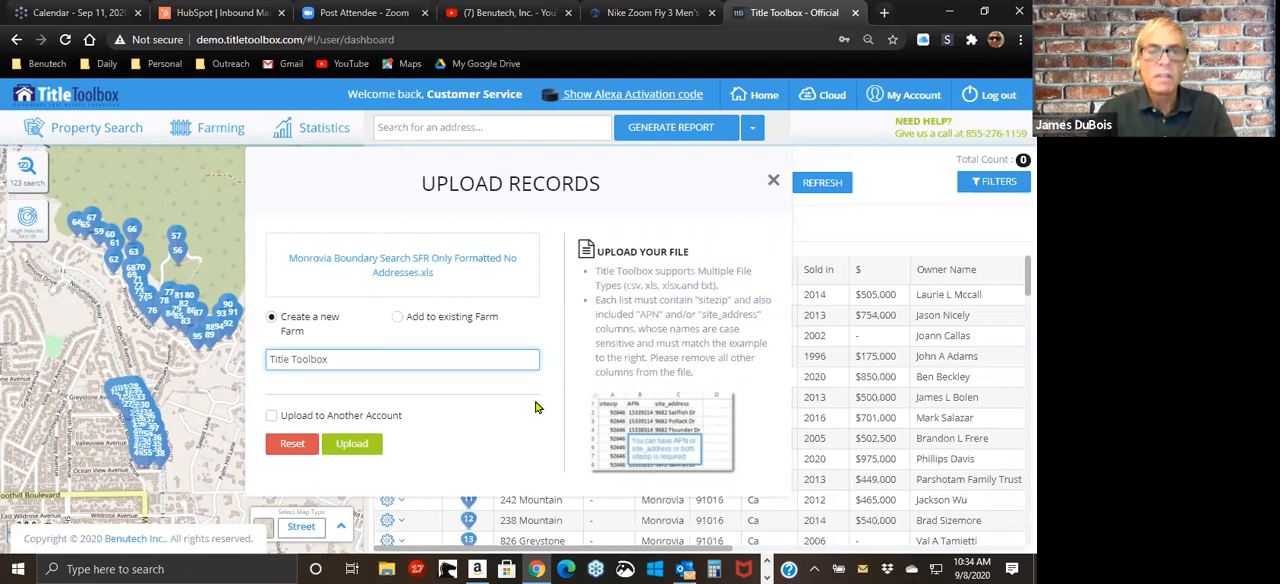
pyautogui.write('ddresses')
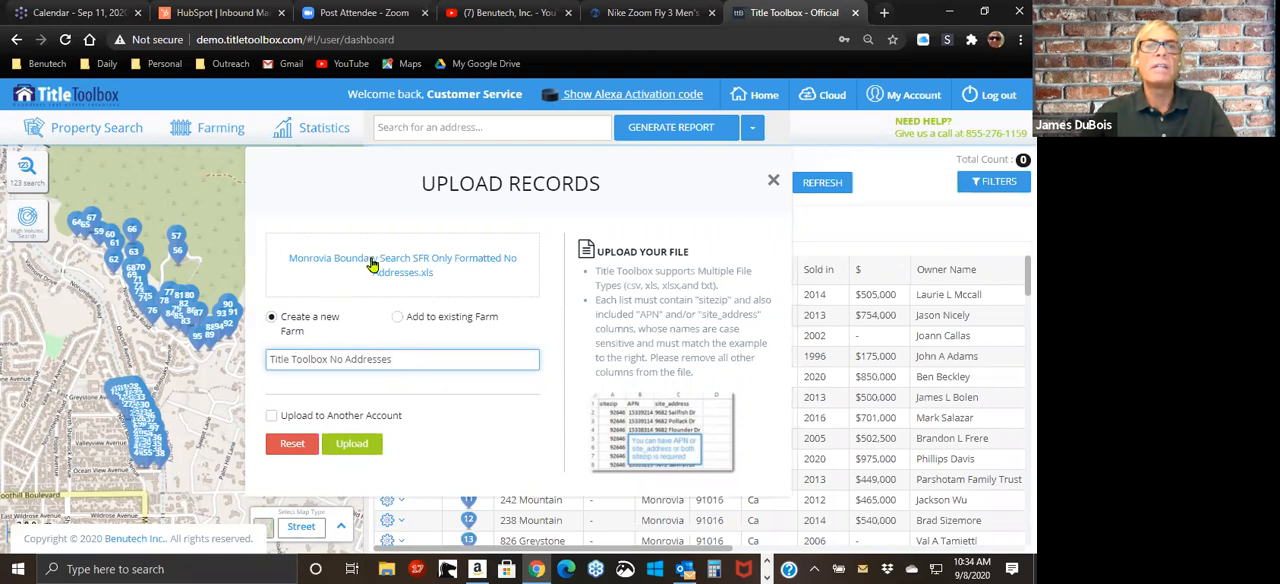
pyautogui.click(352, 444)
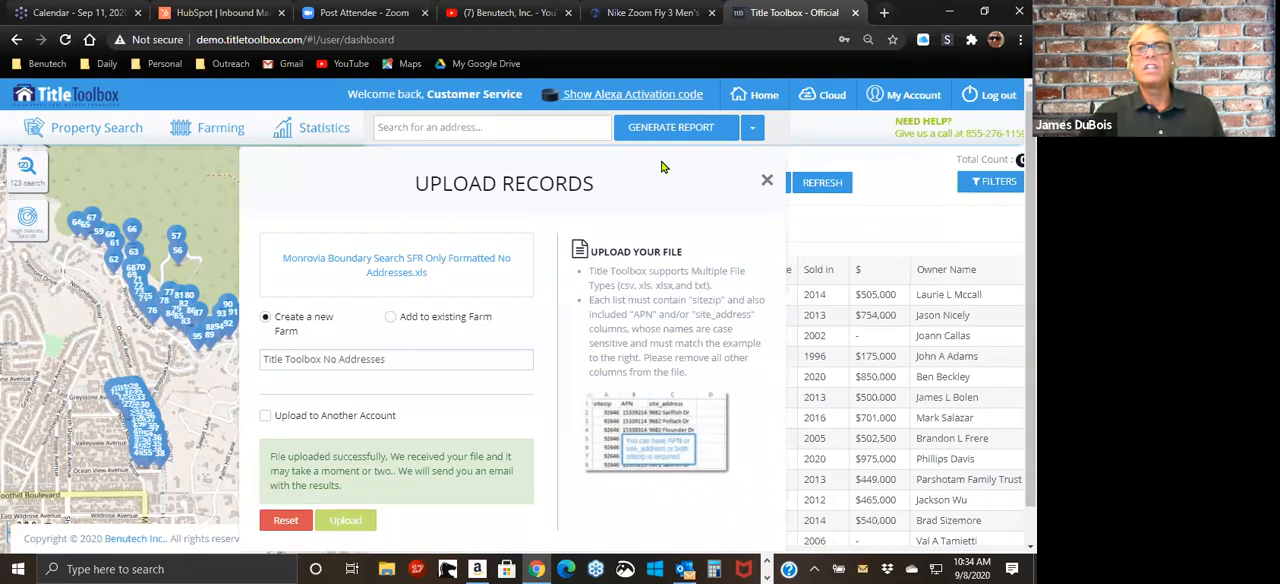
pyautogui.click(767, 180)
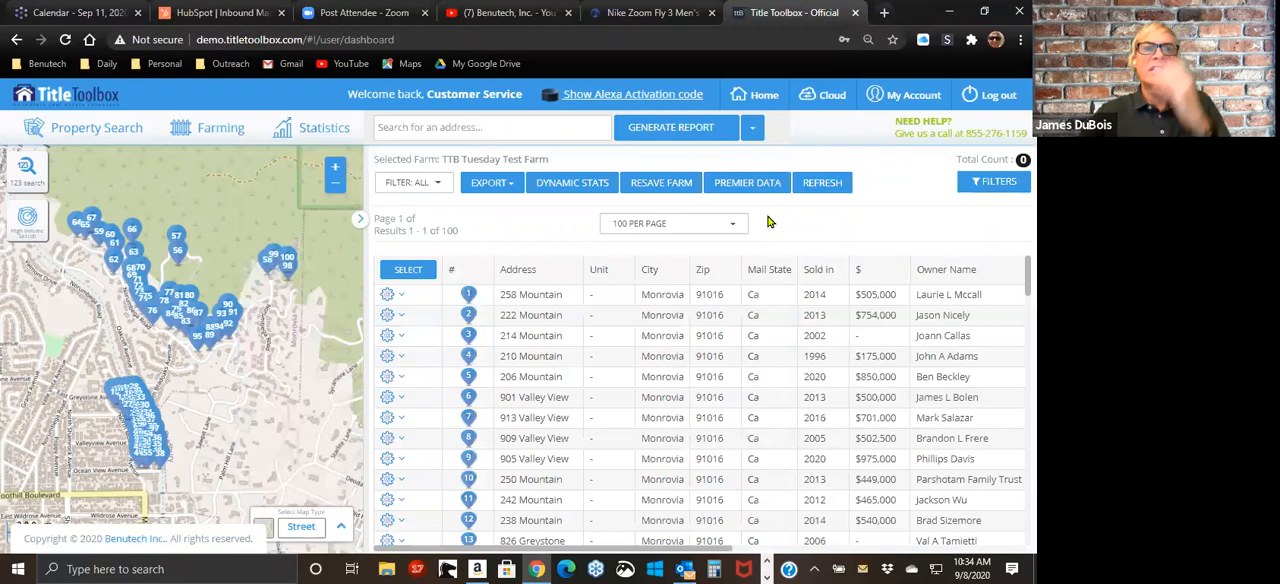
# Step: Refresh the saved farms list and load the Title Toolbox No Addresses farm
pyautogui.click(218, 127)
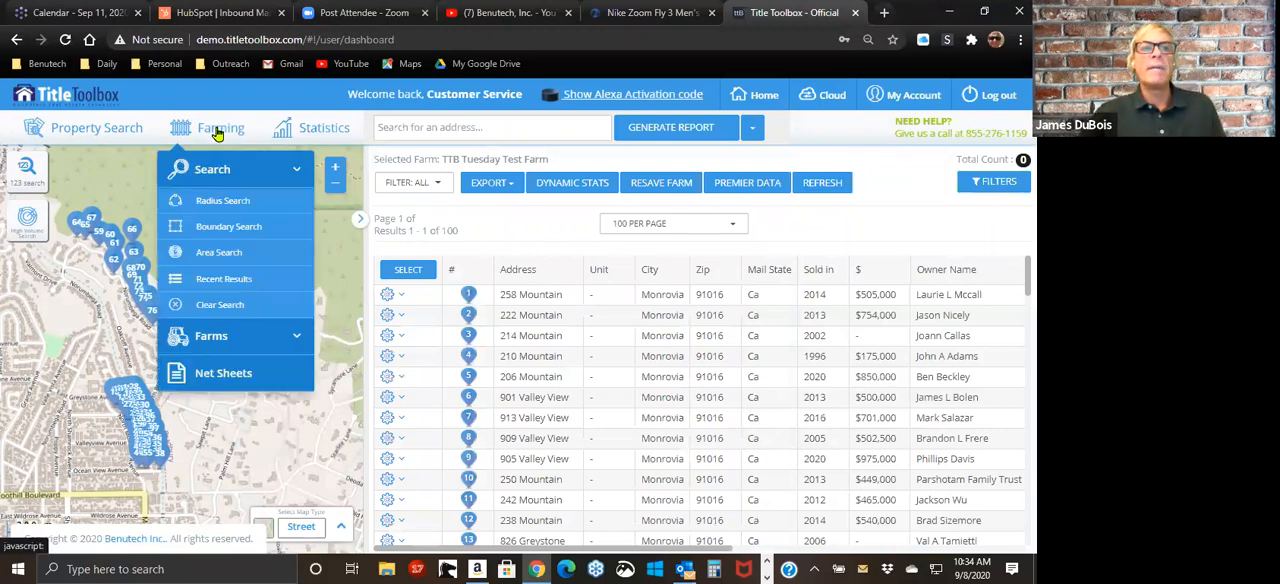
pyautogui.click(205, 335)
pyautogui.click(205, 369)
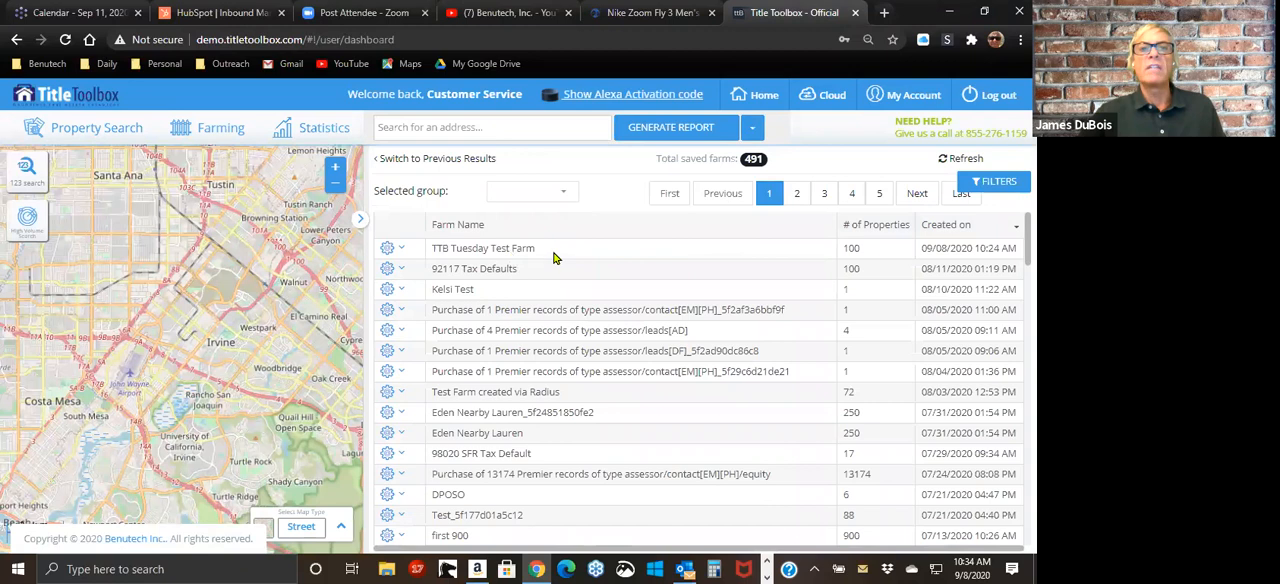
pyautogui.click(958, 160)
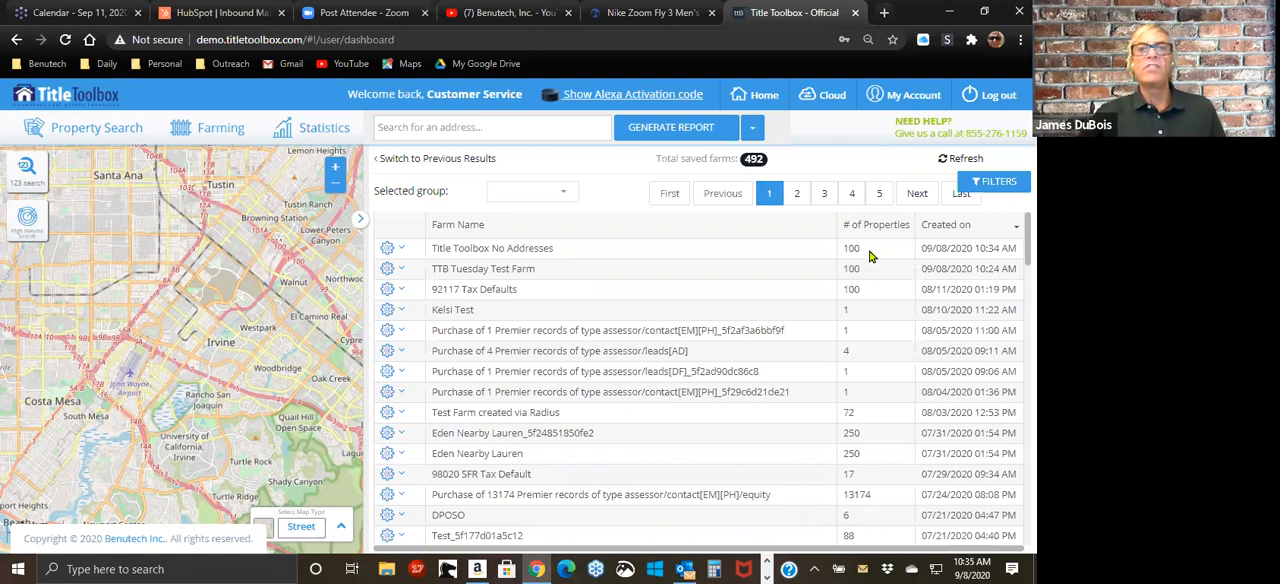
pyautogui.click(388, 252)
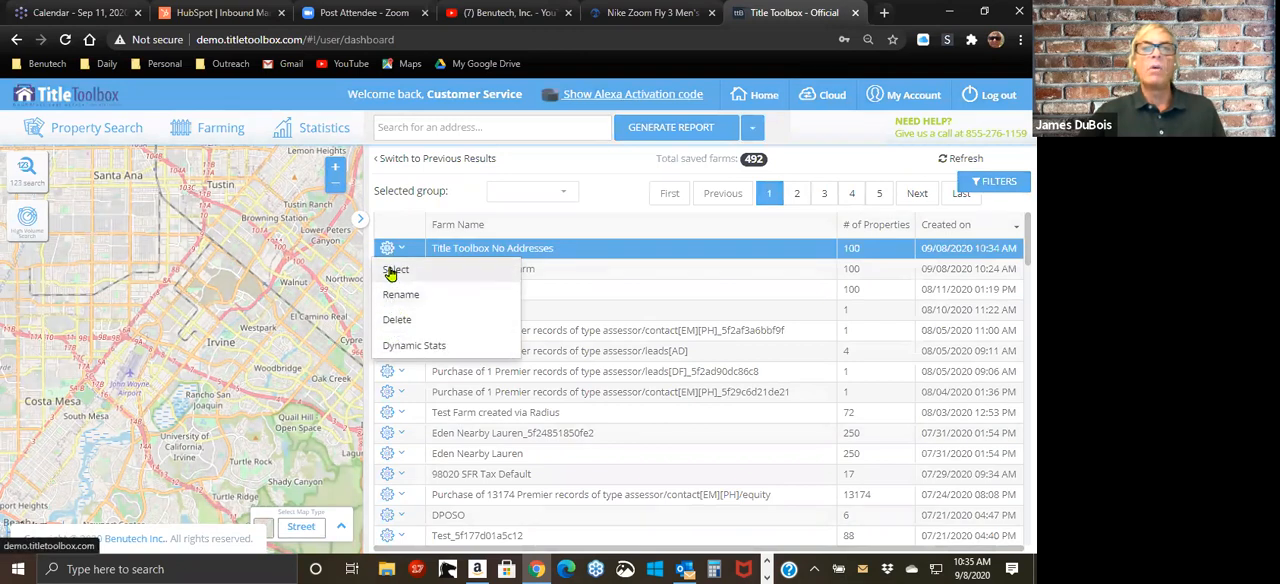
pyautogui.click(392, 271)
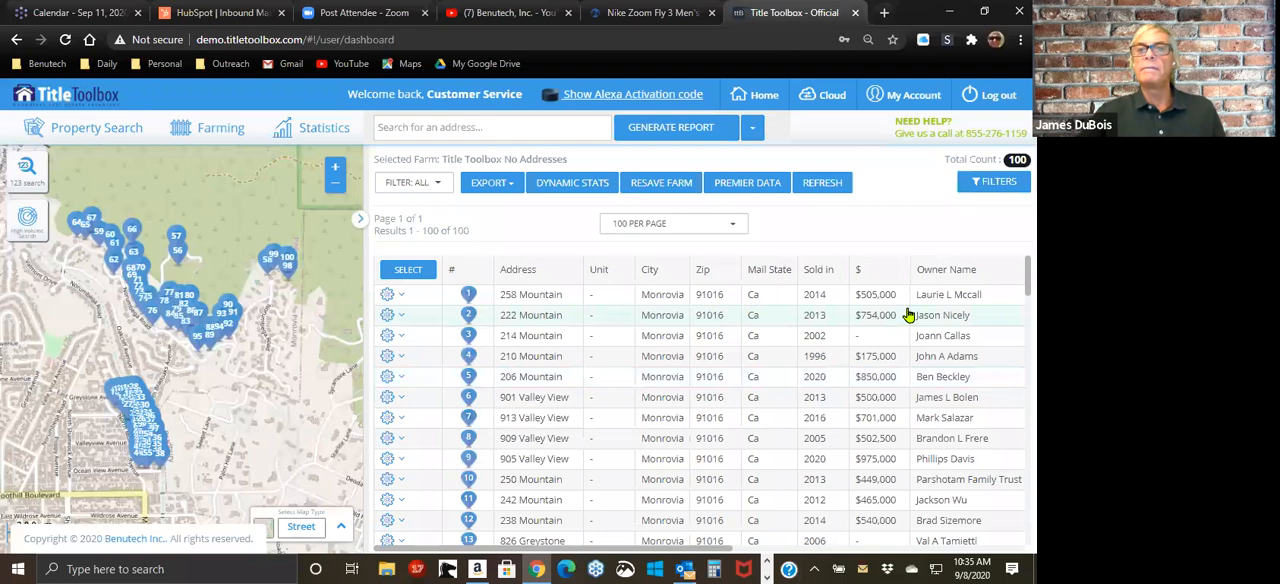
# Step: Sort the farm's properties by sale year with the most recent first, and dismiss the HubSpot notification
pyautogui.click(822, 272)
pyautogui.click(820, 272)
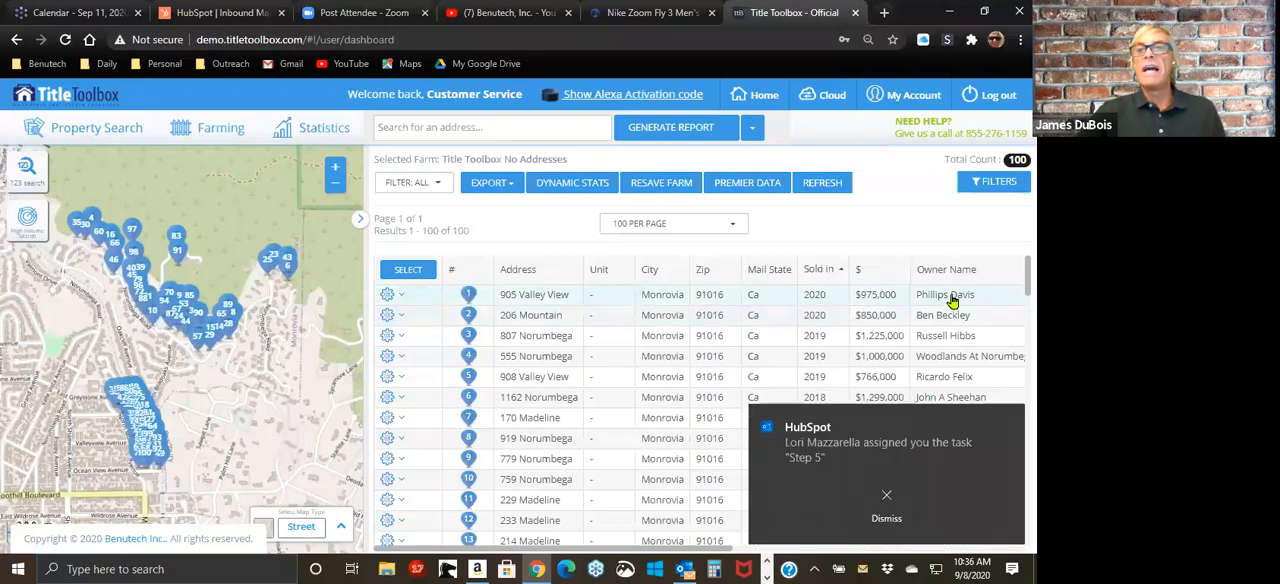
pyautogui.click(886, 510)
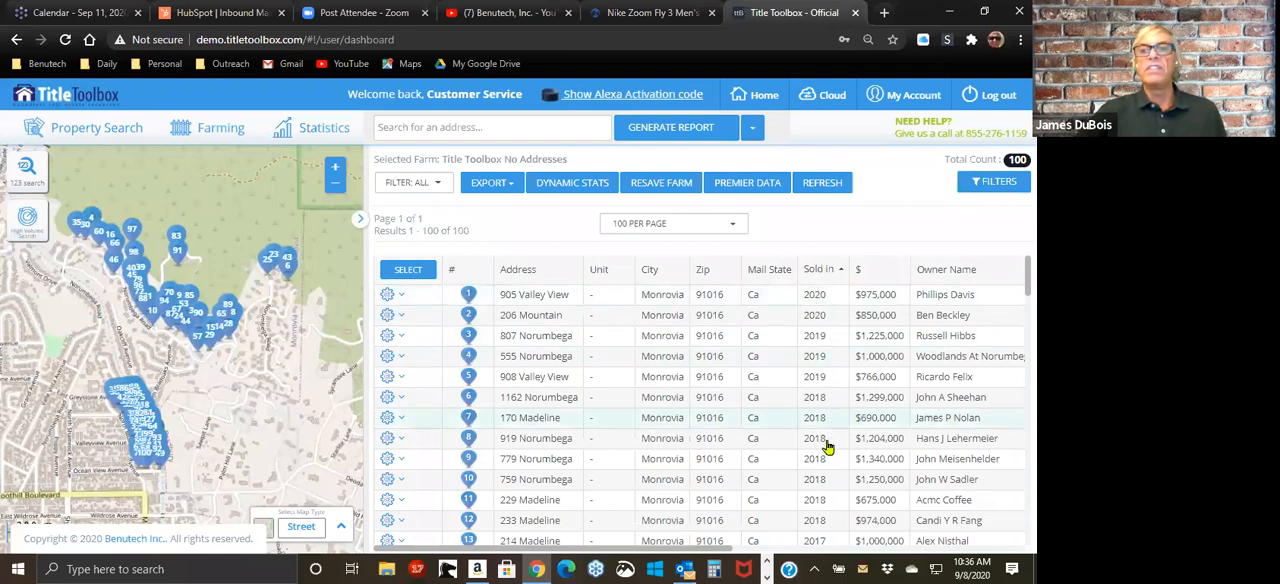
# Step: Open the Premier Data leads query for the farm, dismiss the CNET notification and choose Bankruptcy as the lead type
pyautogui.click(747, 186)
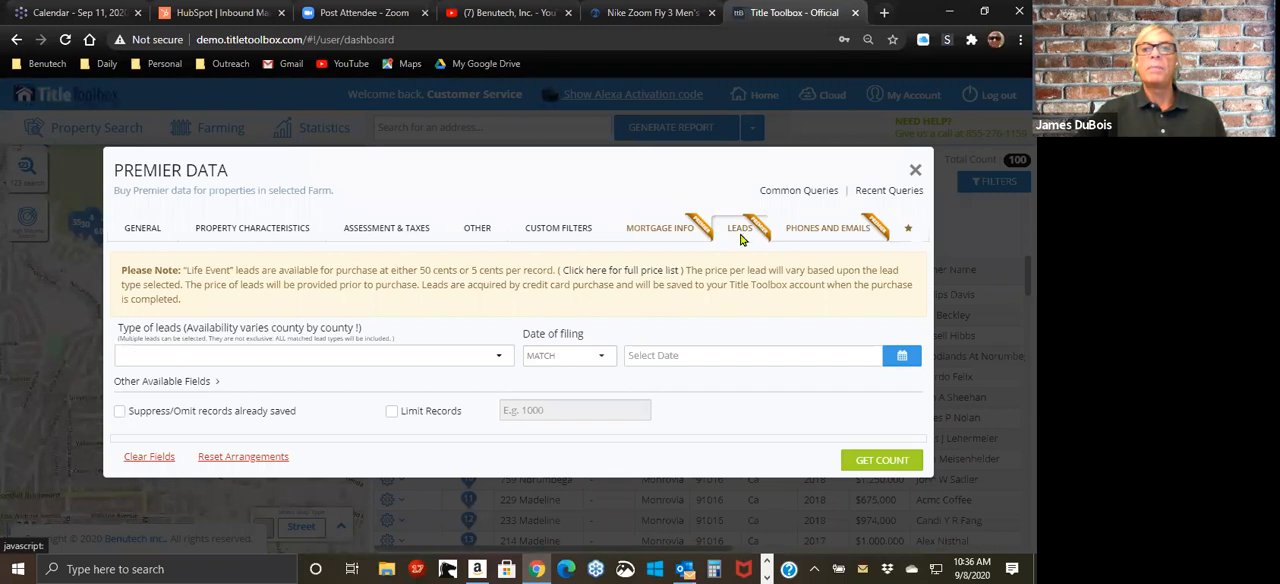
pyautogui.click(499, 362)
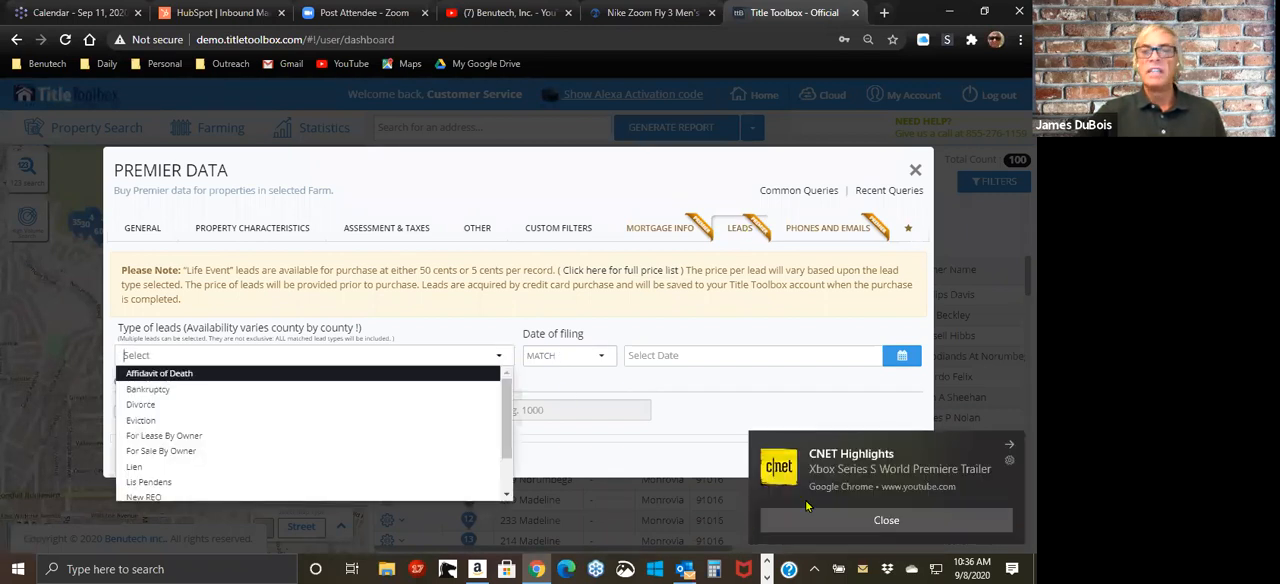
pyautogui.click(828, 518)
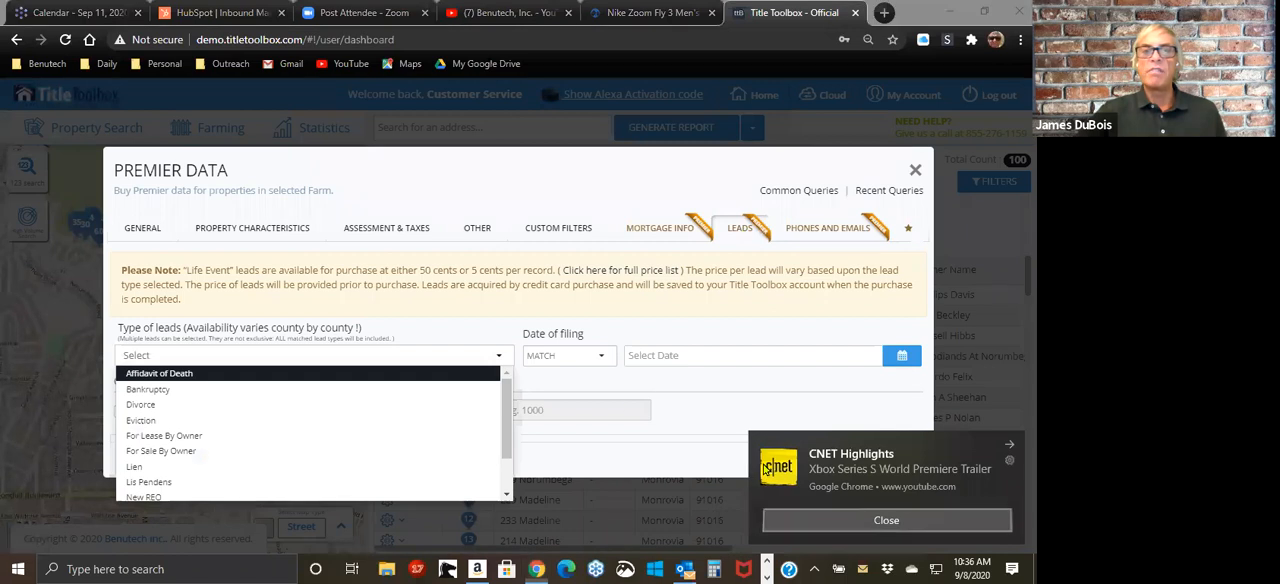
pyautogui.click(497, 362)
pyautogui.click(233, 358)
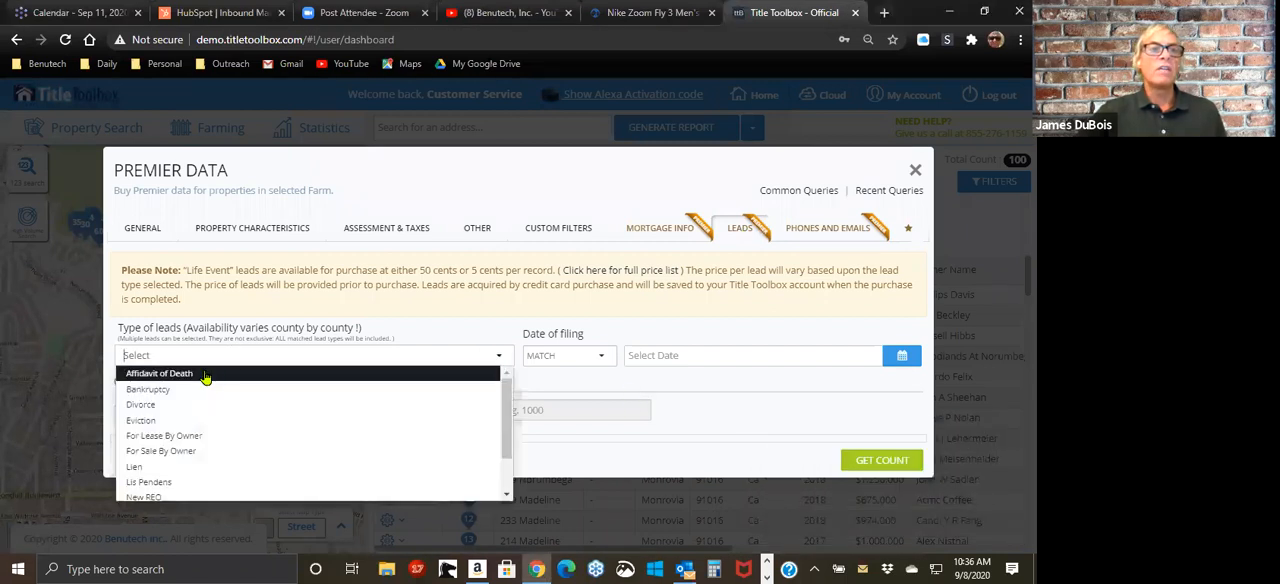
pyautogui.click(230, 389)
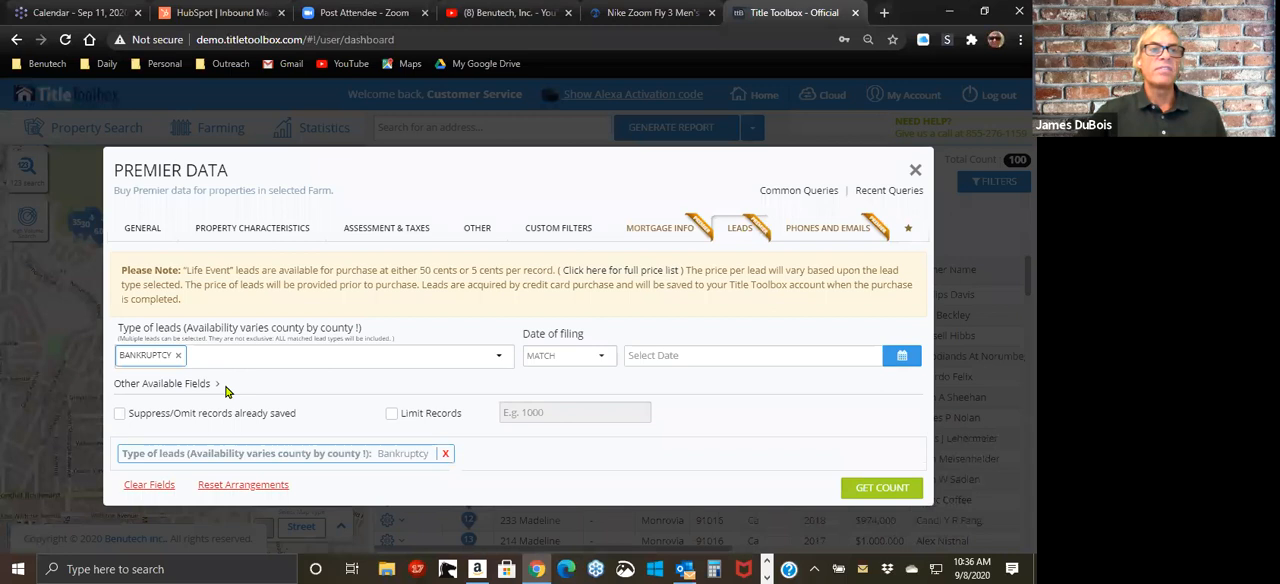
# Step: Limit the date of filing to Last_x_Months with a value of 12 and get the count of matching leads
pyautogui.click(566, 364)
pyautogui.click(538, 409)
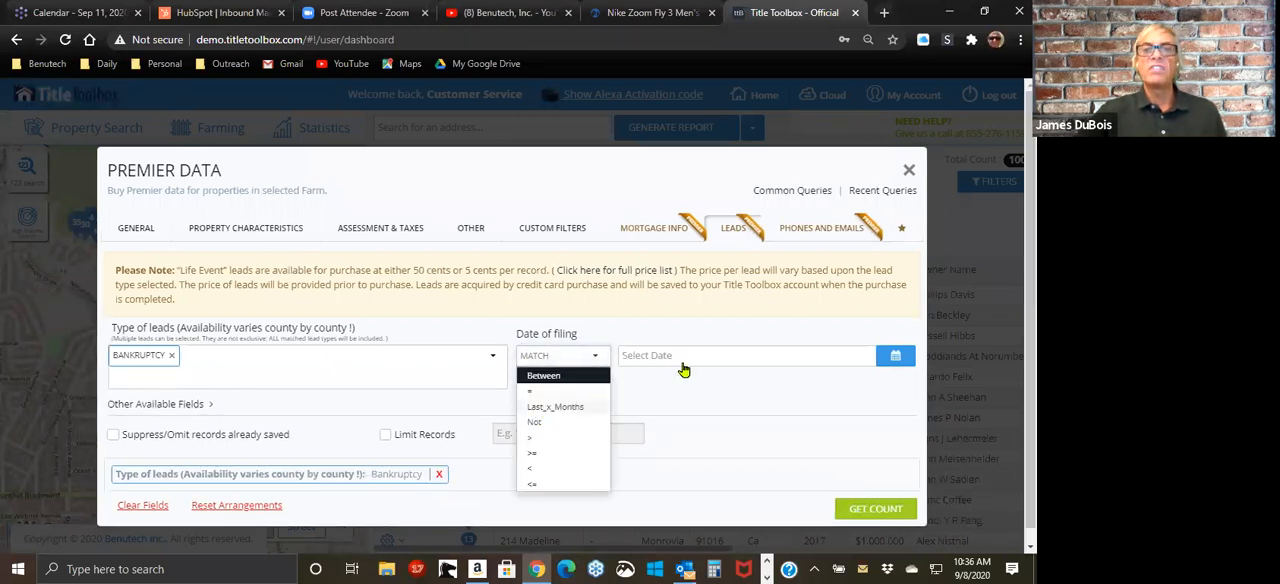
pyautogui.click(682, 356)
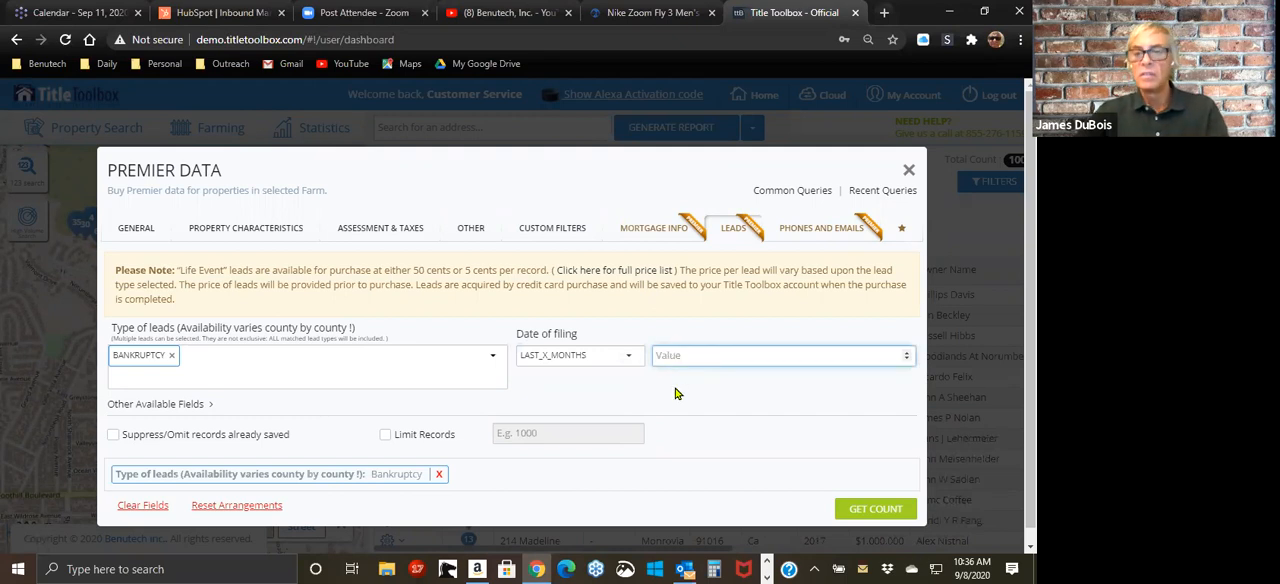
pyautogui.write('12')
pyautogui.click(880, 509)
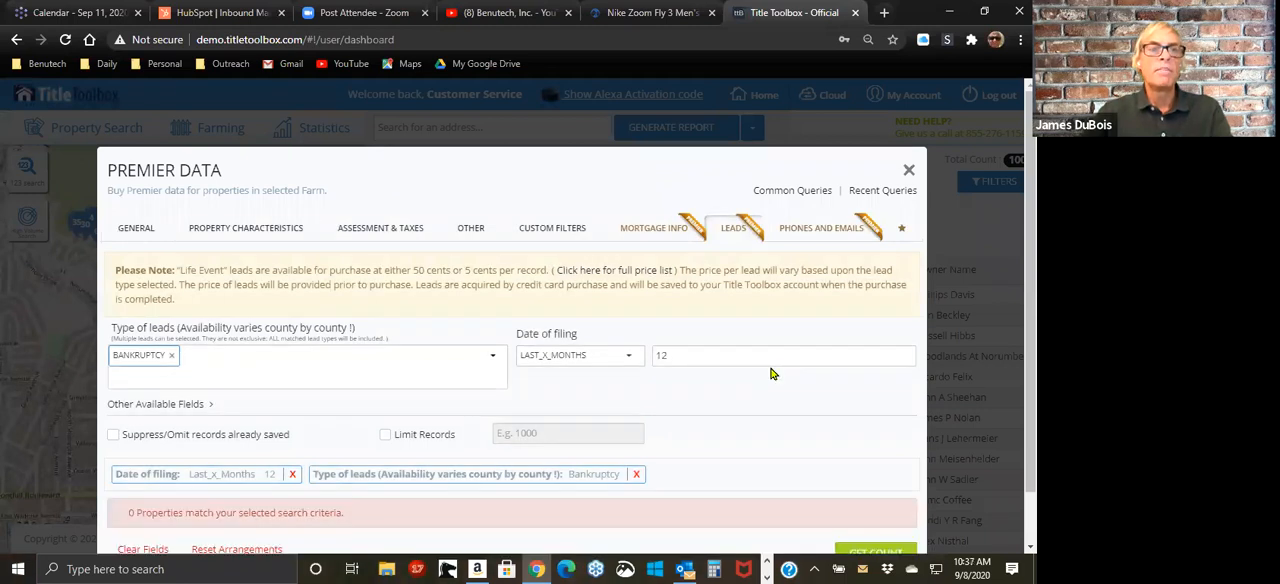
# Step: Remove the Bankruptcy lead type, try a count with Affidavit of Death instead, and close the Premier Data query
pyautogui.click(170, 356)
pyautogui.click(171, 358)
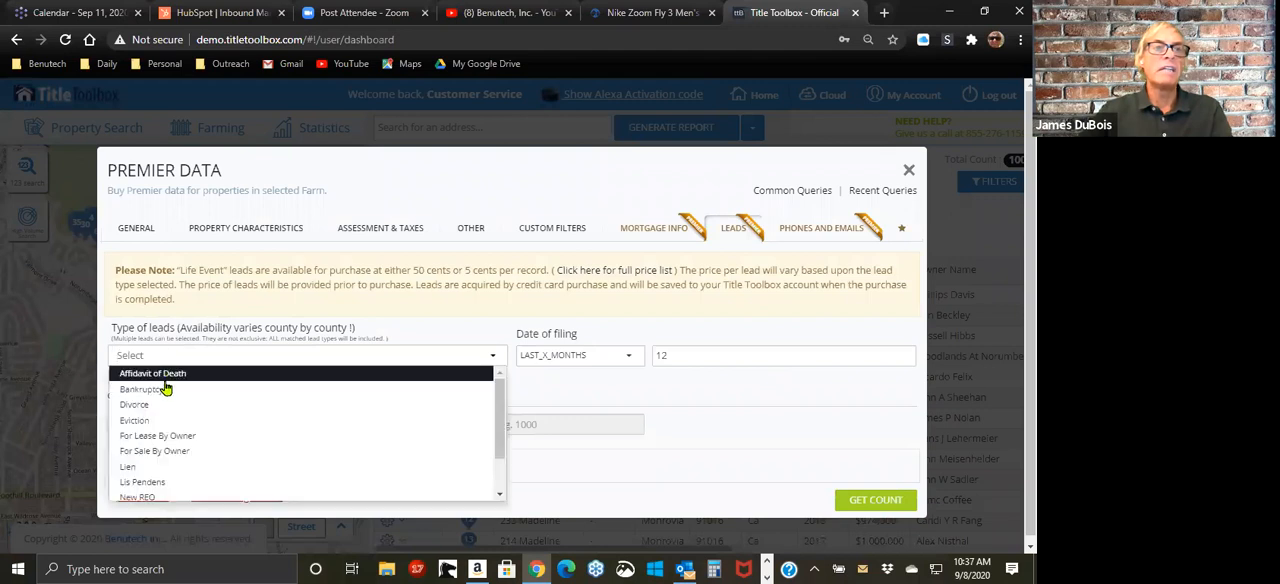
pyautogui.click(176, 376)
pyautogui.click(863, 506)
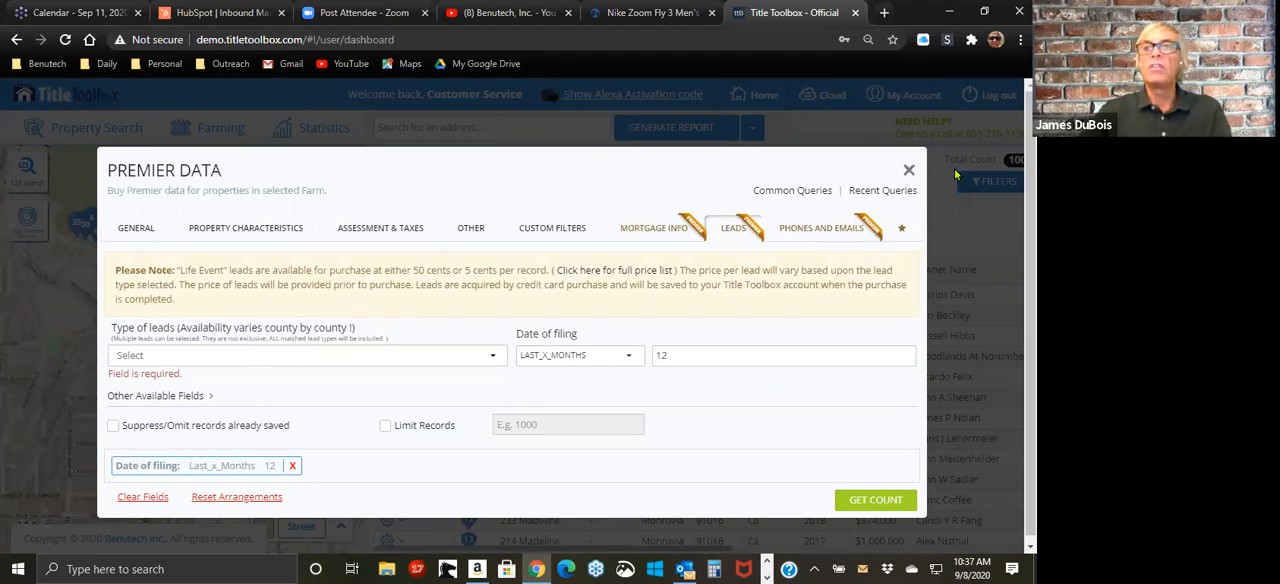
pyautogui.click(909, 172)
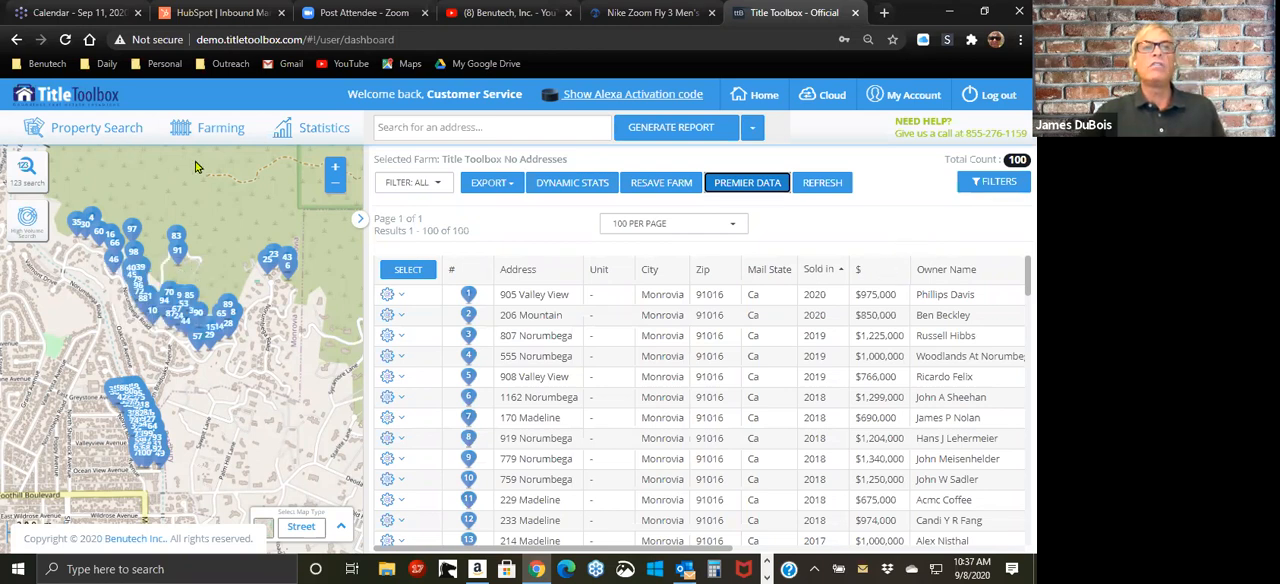
pyautogui.click(213, 133)
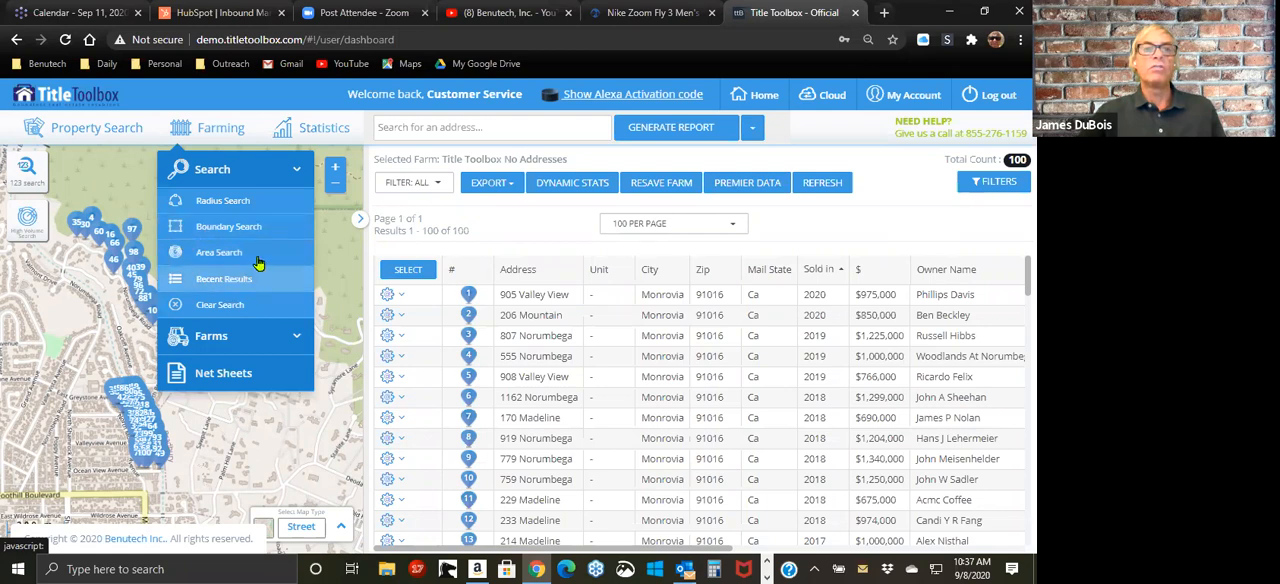
pyautogui.click(918, 222)
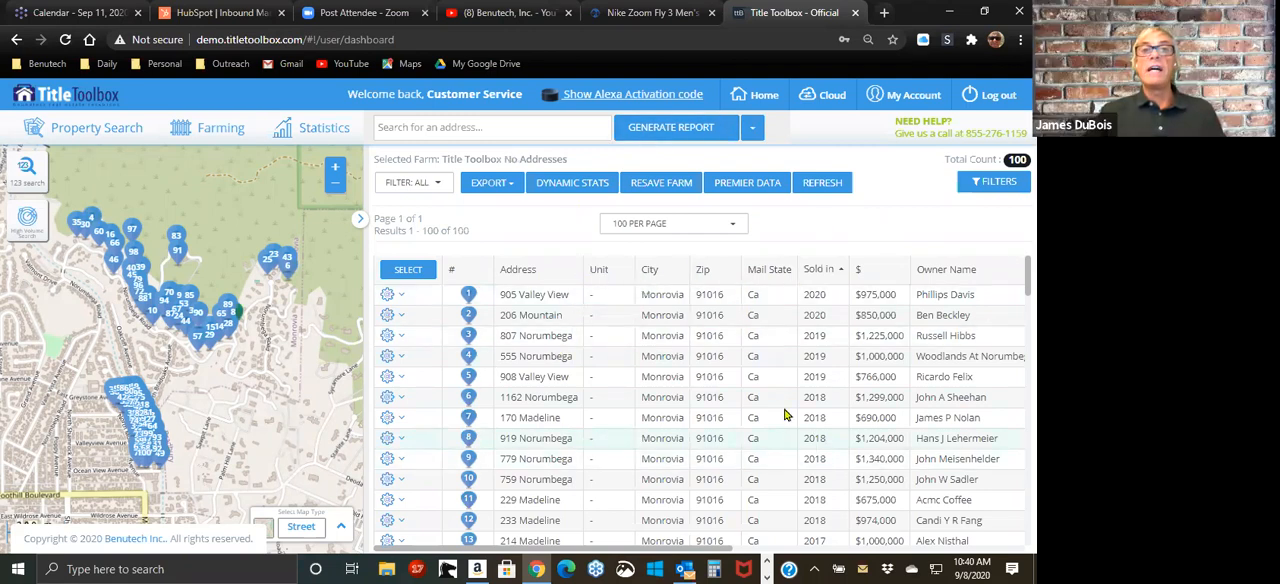
pyautogui.click(228, 131)
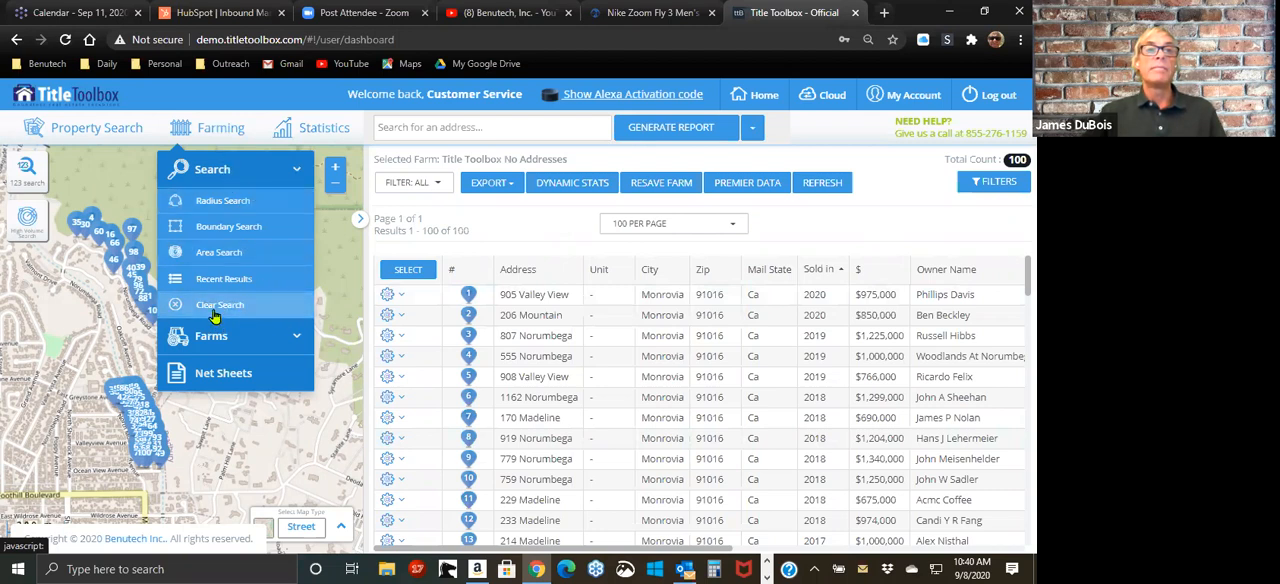
pyautogui.click(211, 132)
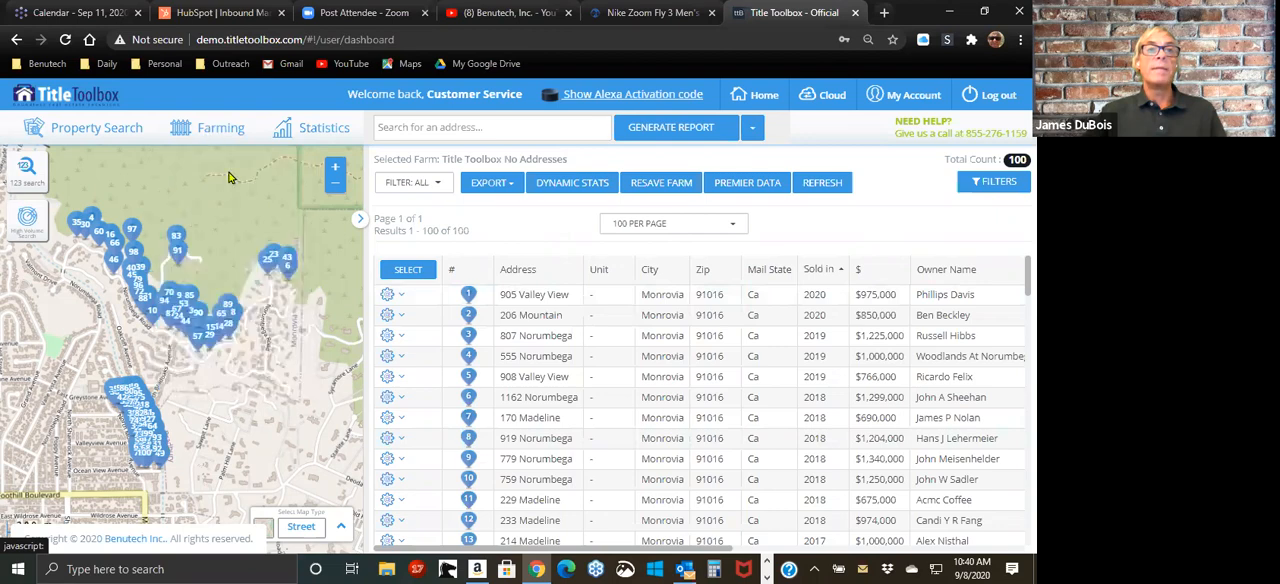
pyautogui.click(207, 132)
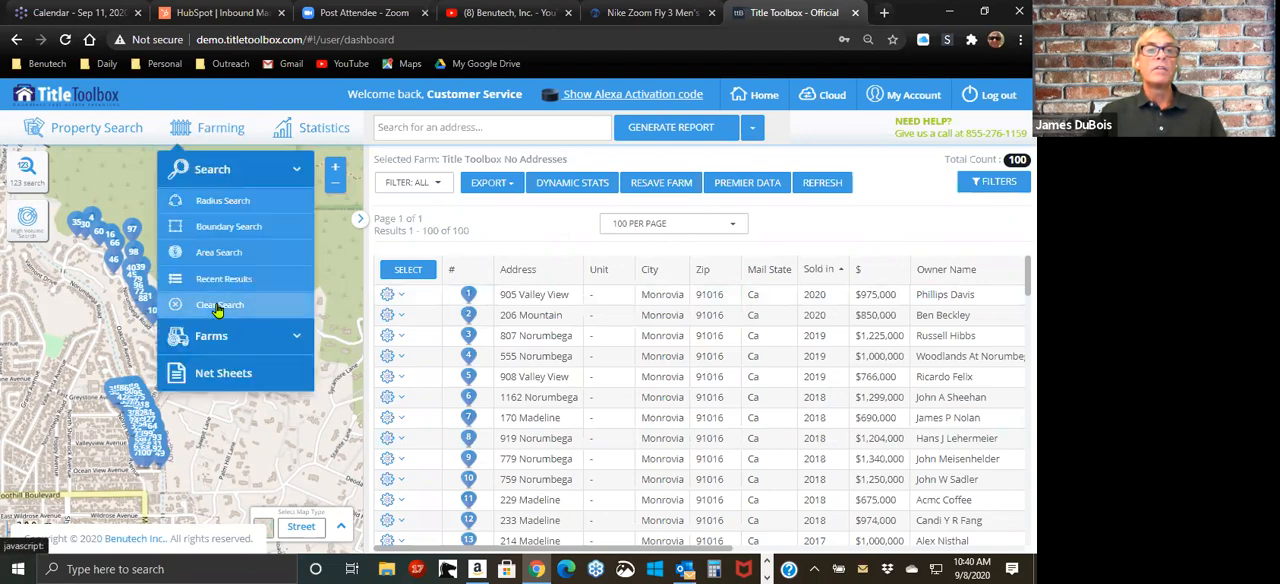
# Step: Clear the current search and results, and start a radius search centred on the chosen street address in Aliso Viejo, CA
pyautogui.click(218, 306)
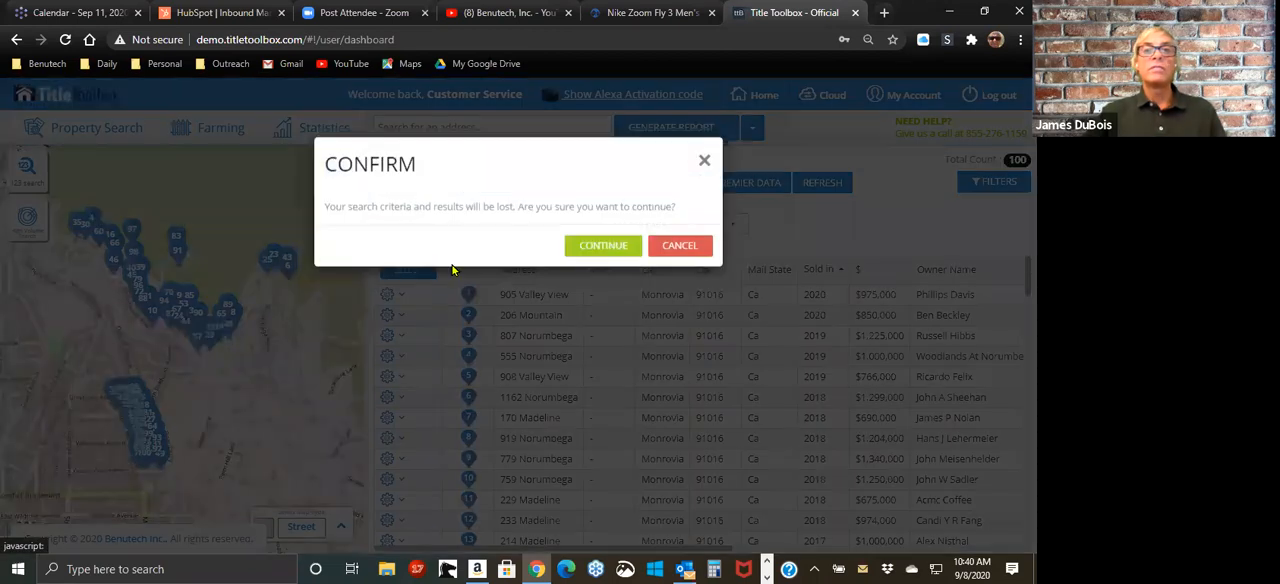
pyautogui.click(599, 258)
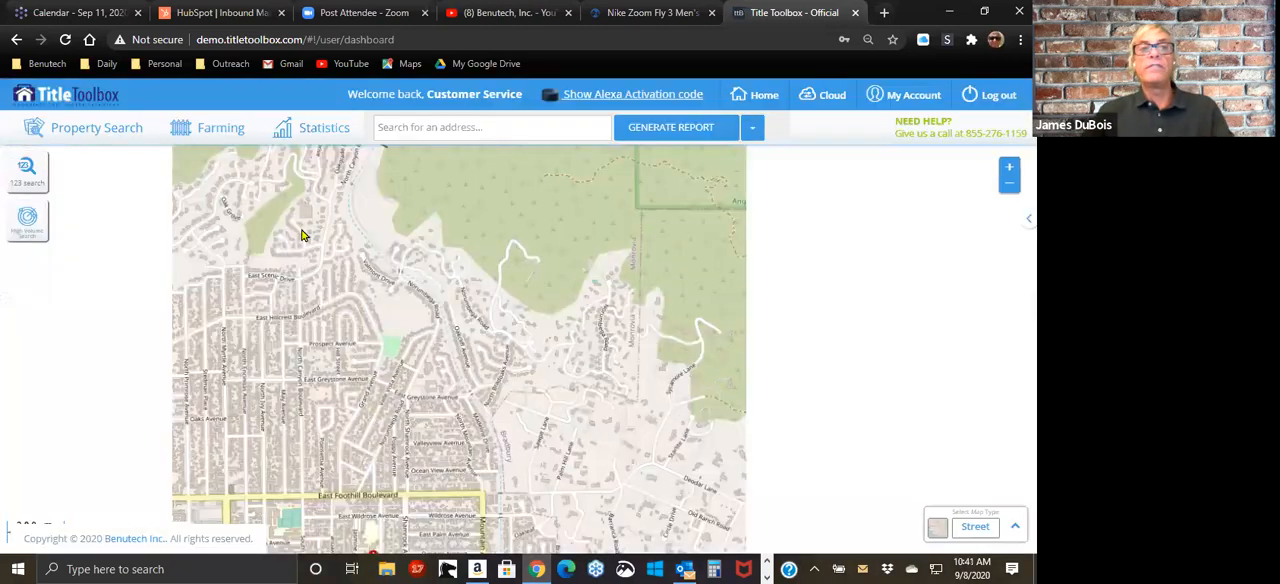
pyautogui.click(232, 133)
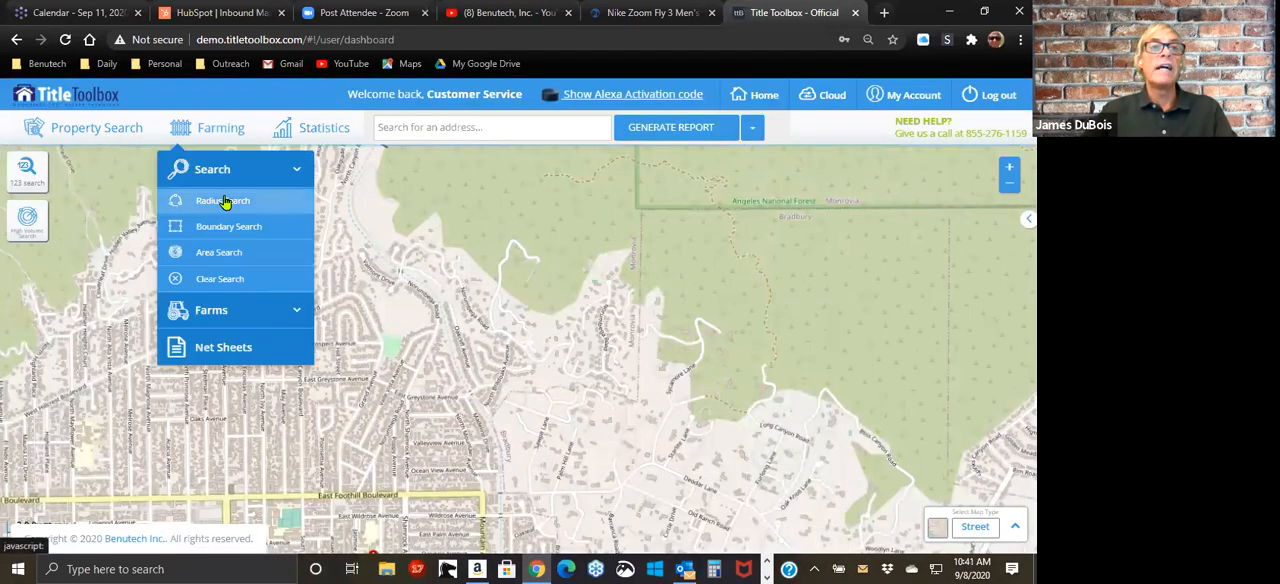
pyautogui.click(222, 200)
pyautogui.click(395, 163)
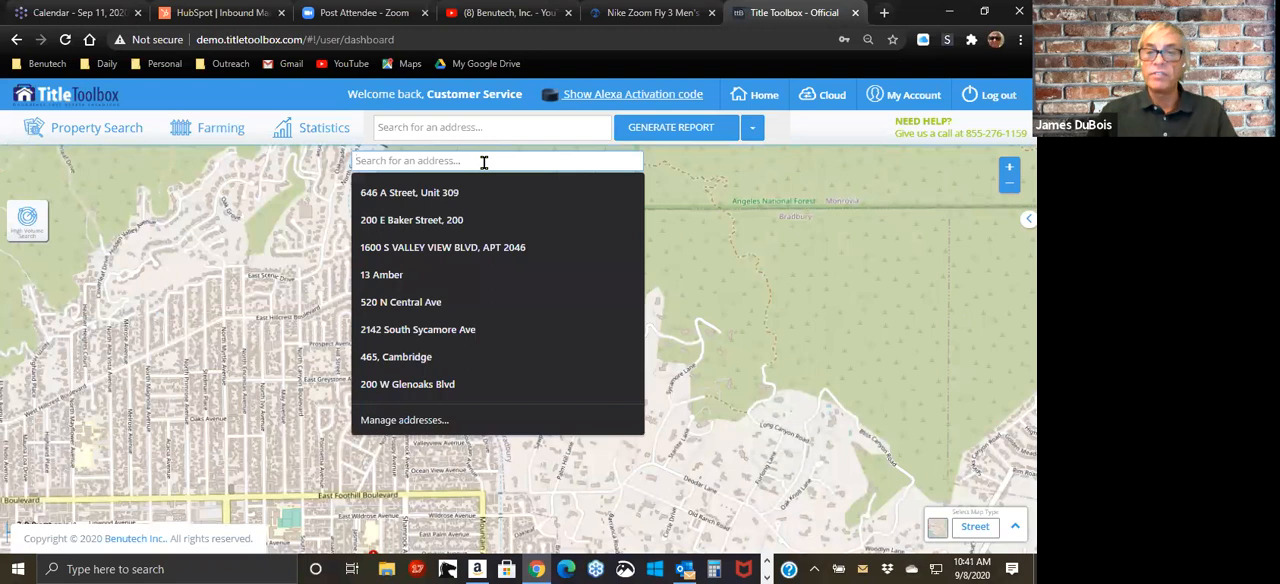
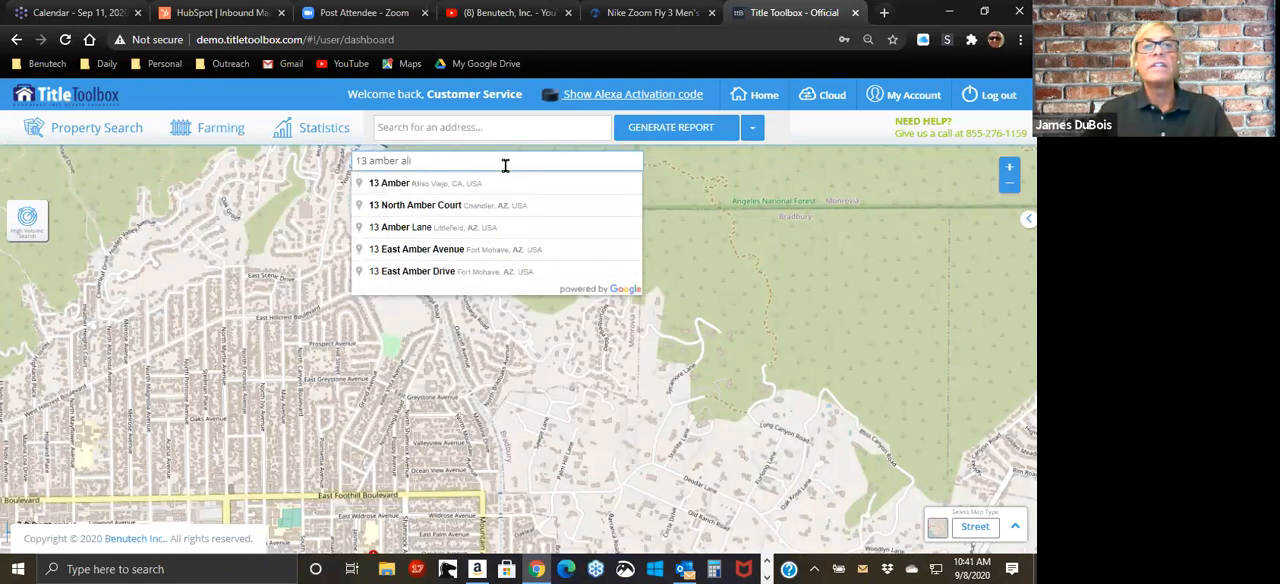
pyautogui.click(490, 184)
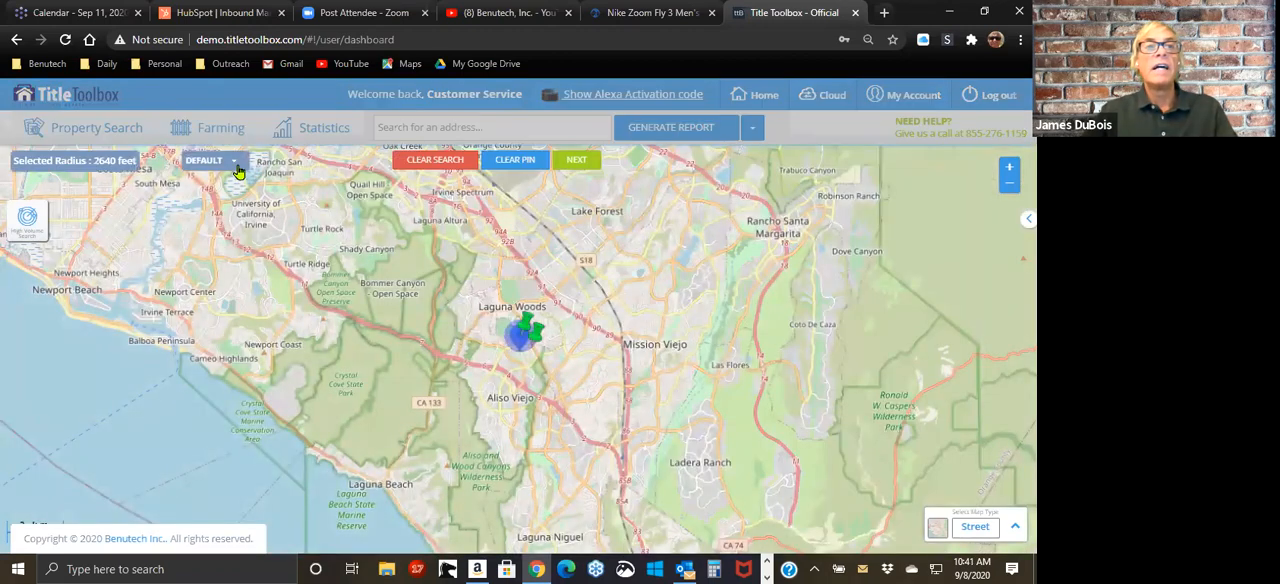
# Step: Set the search radius to 1 mile and remove Condominium from the property types, keeping SFR
pyautogui.click(228, 162)
pyautogui.click(210, 196)
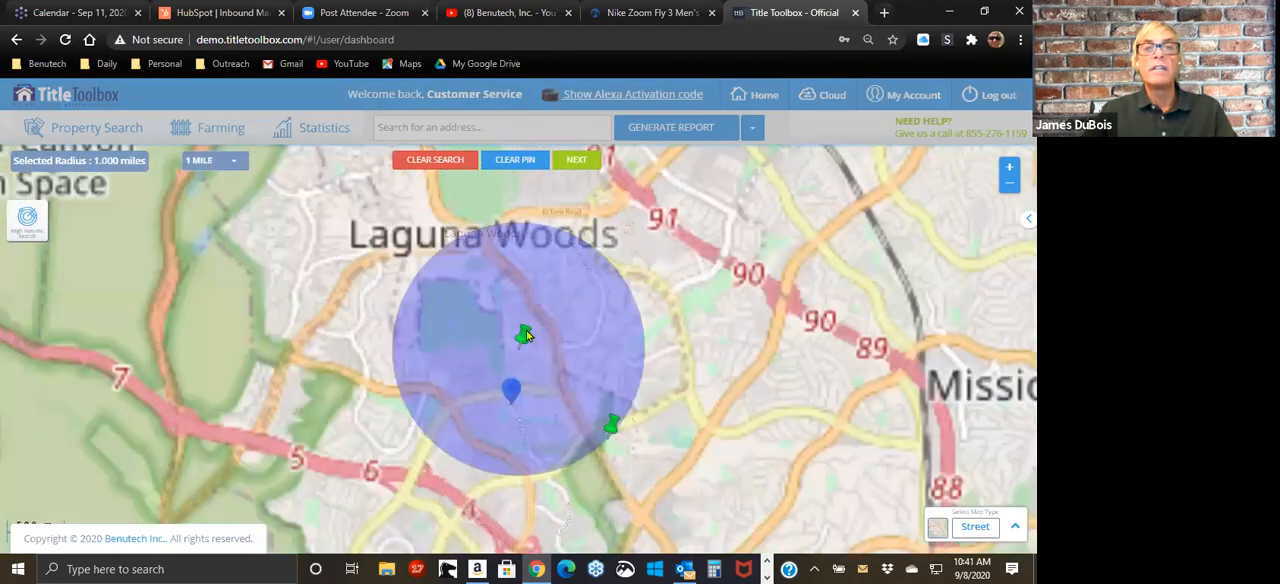
pyautogui.click(592, 164)
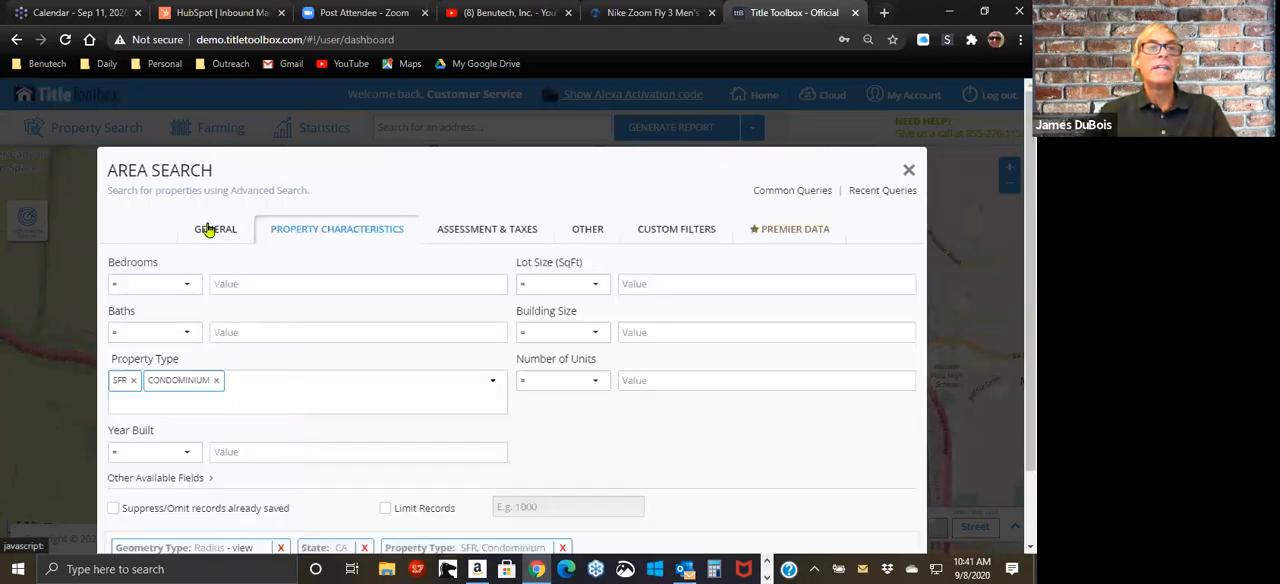
pyautogui.click(215, 382)
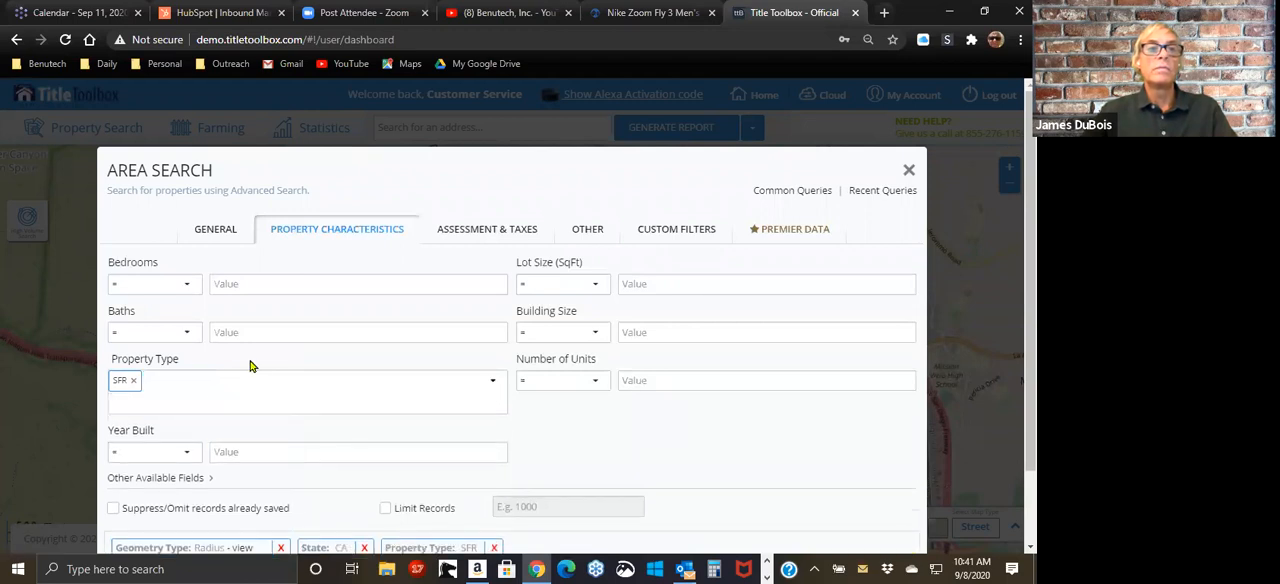
# Step: Set the Out Of State custom filter to Yes, get the property count and view the matching records
pyautogui.click(692, 238)
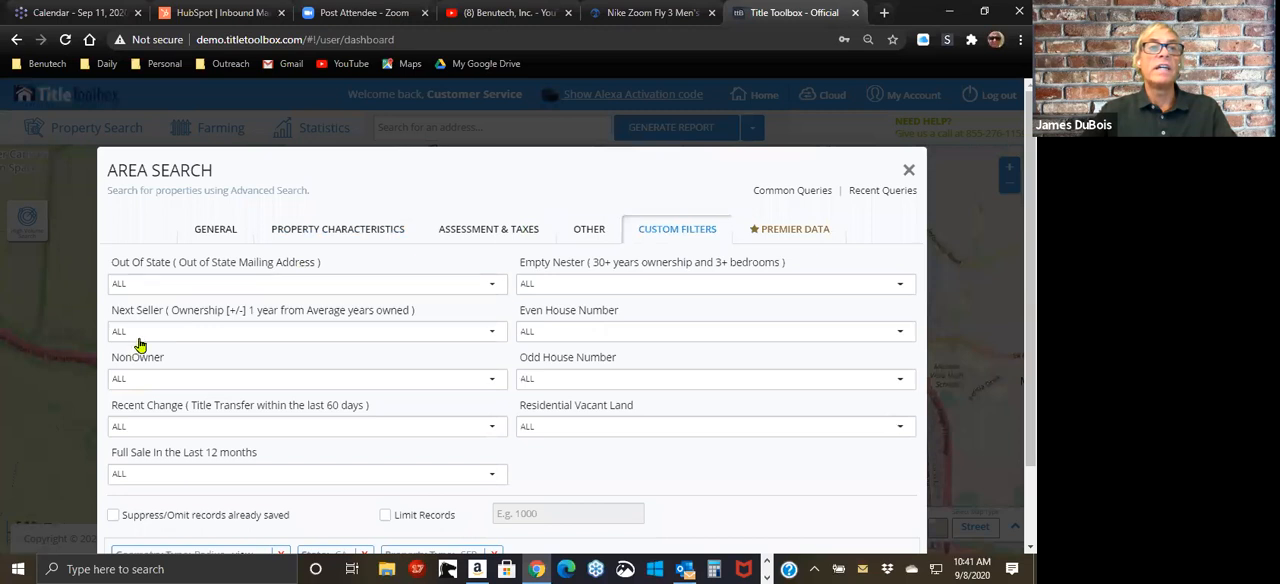
pyautogui.click(157, 285)
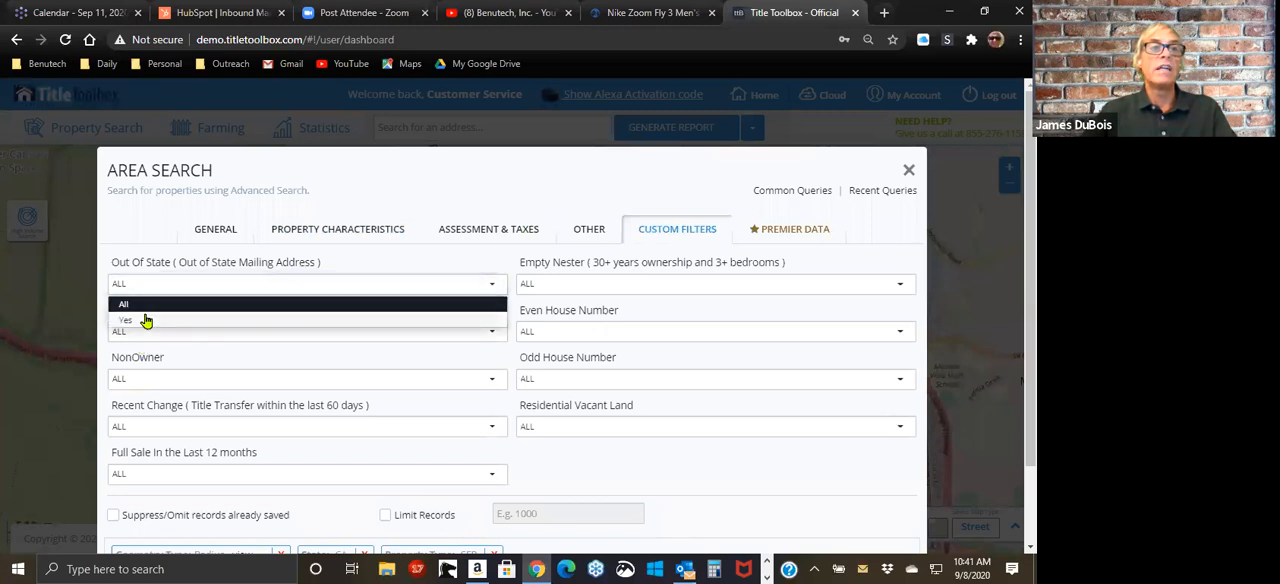
pyautogui.click(145, 319)
pyautogui.scroll(-2, 167, 296)
pyautogui.click(885, 490)
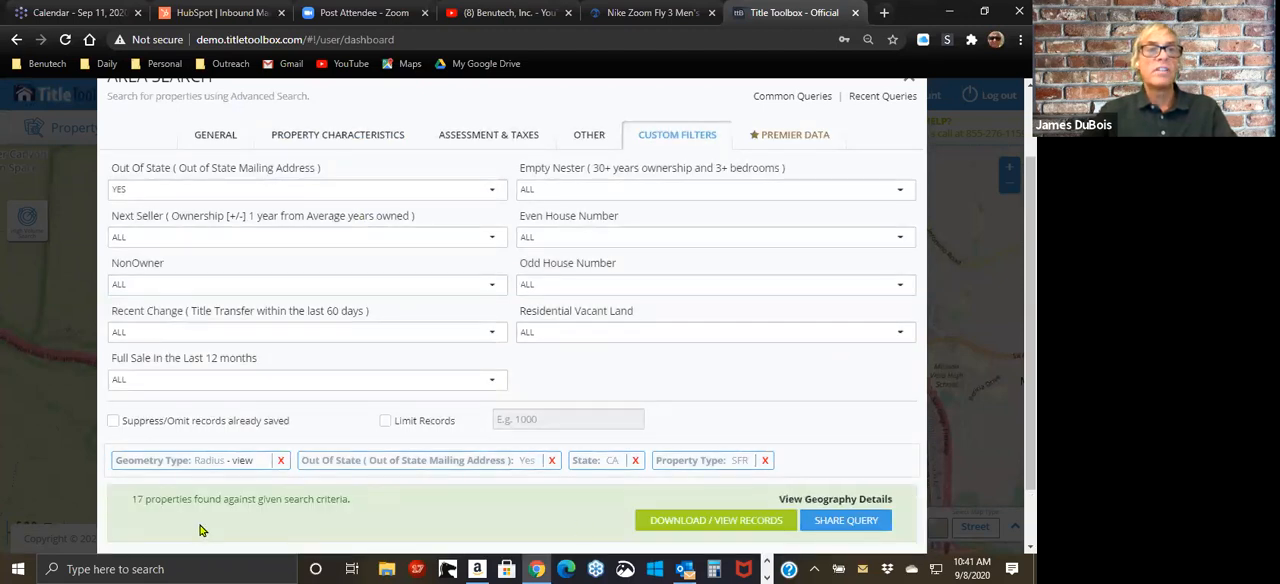
pyautogui.click(645, 519)
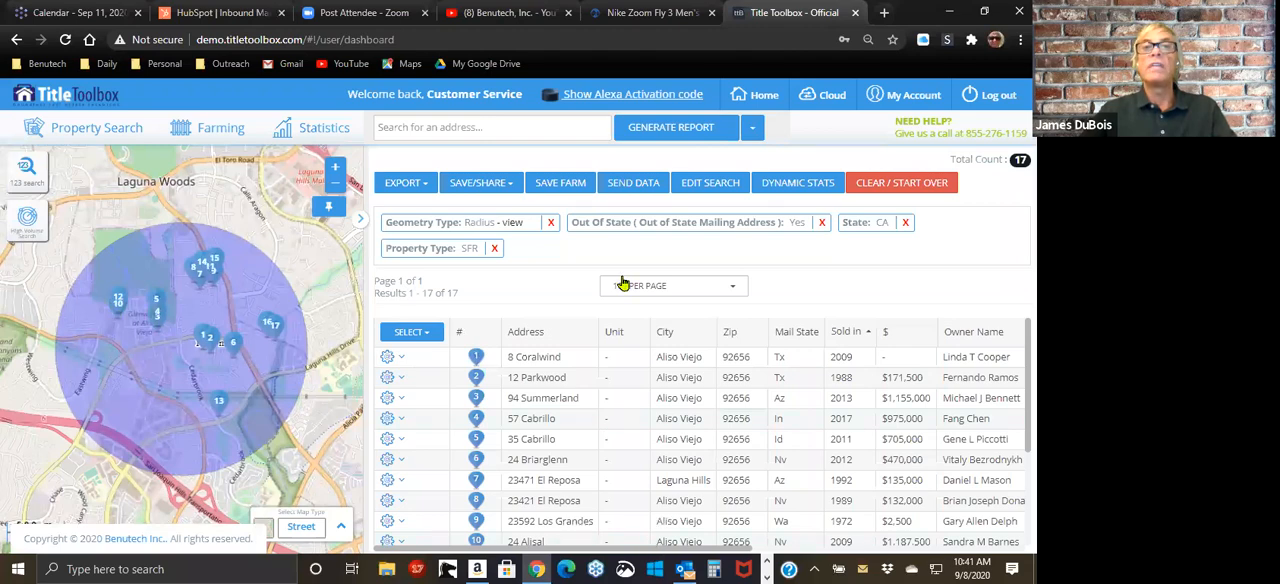
# Step: Save the search results as a new farm named "Out of State Test" and close the save dialog
pyautogui.click(557, 191)
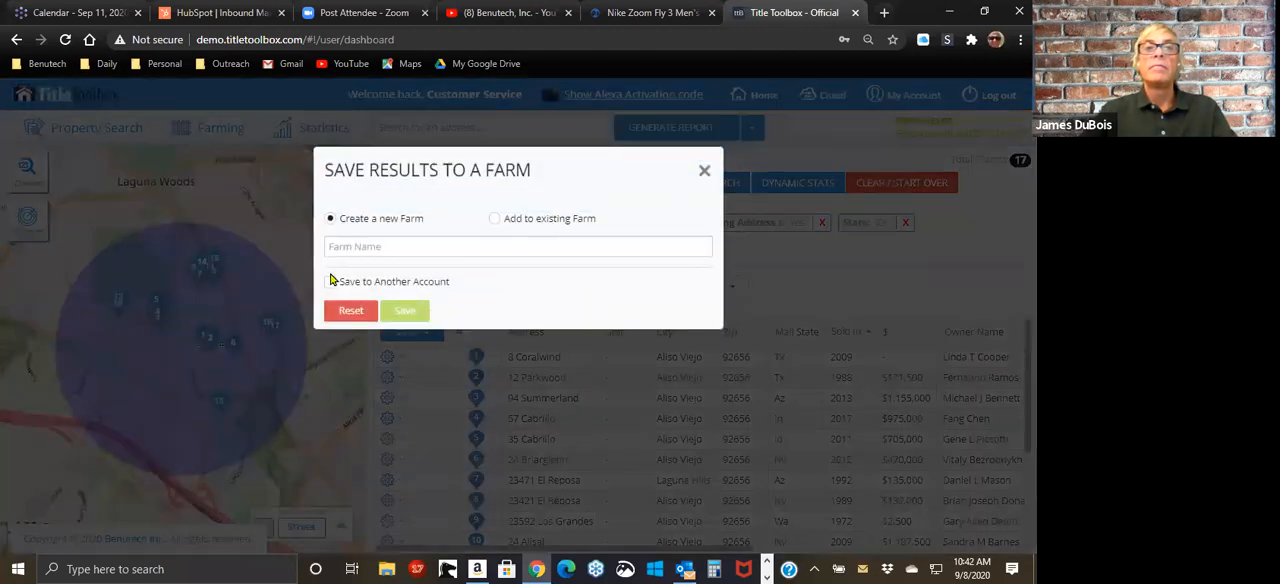
pyautogui.click(393, 242)
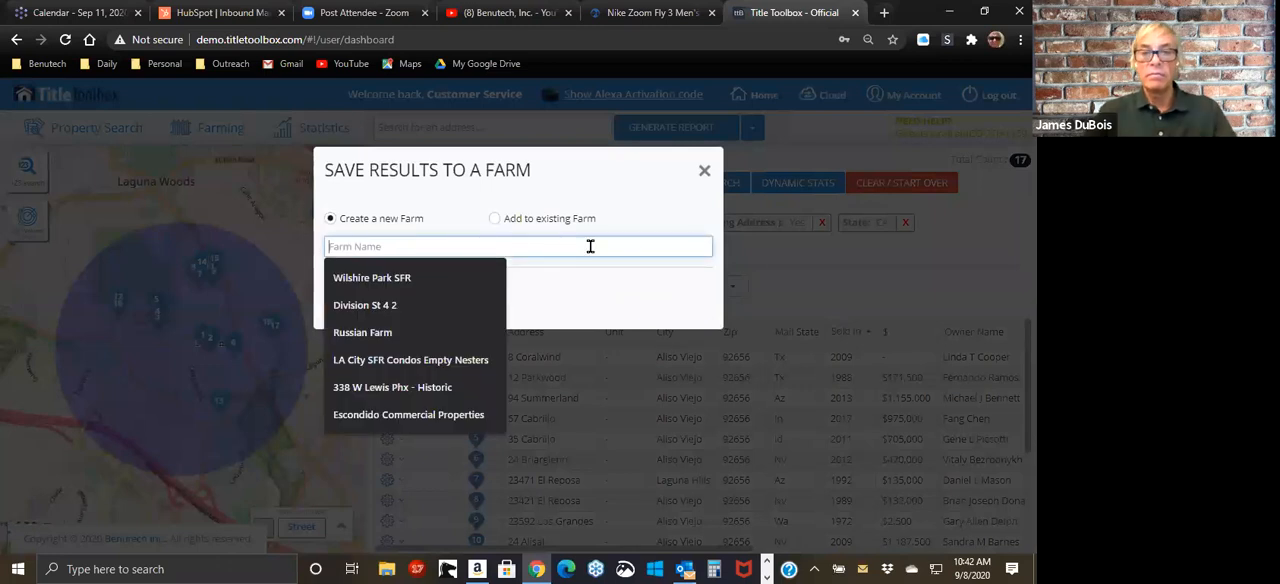
pyautogui.write('Out of')
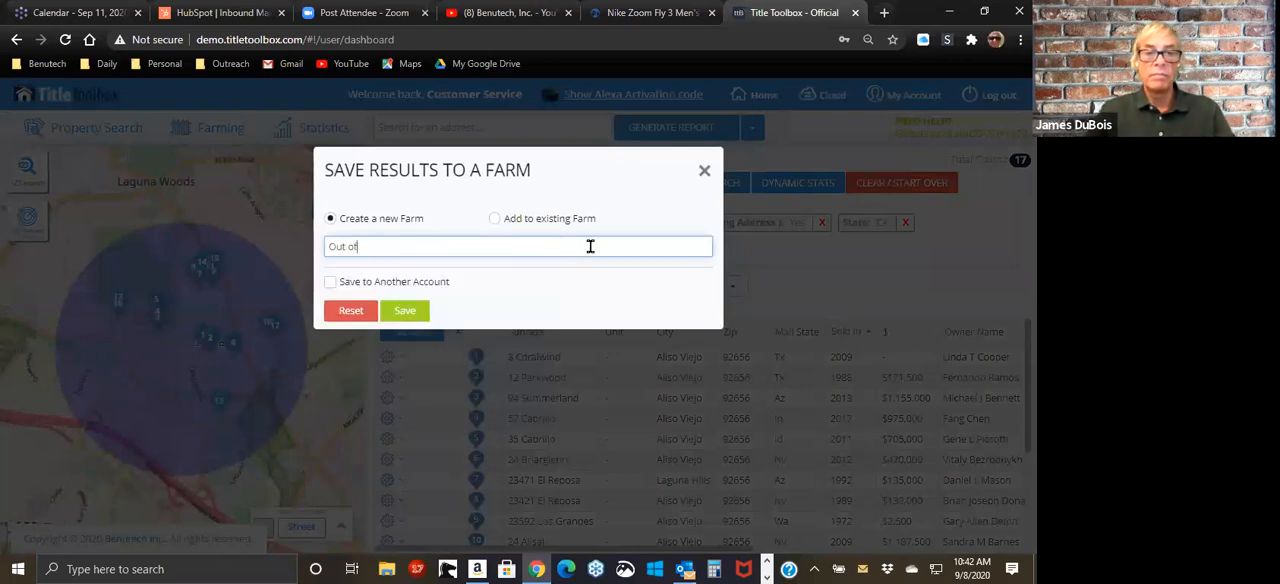
pyautogui.write(' State Test')
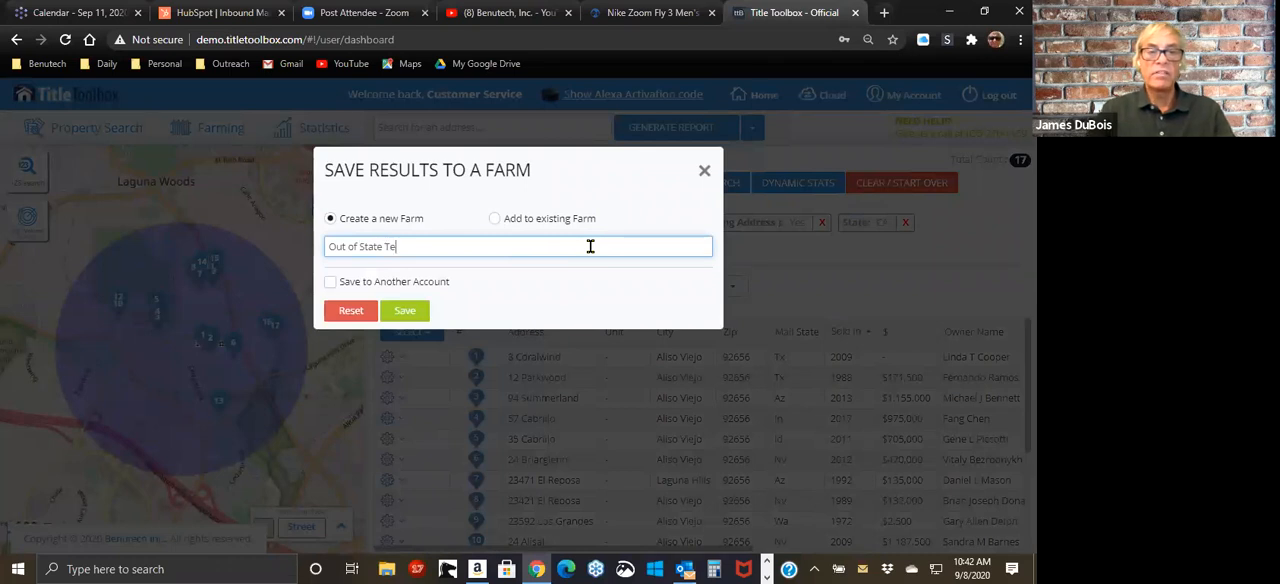
pyautogui.click(400, 314)
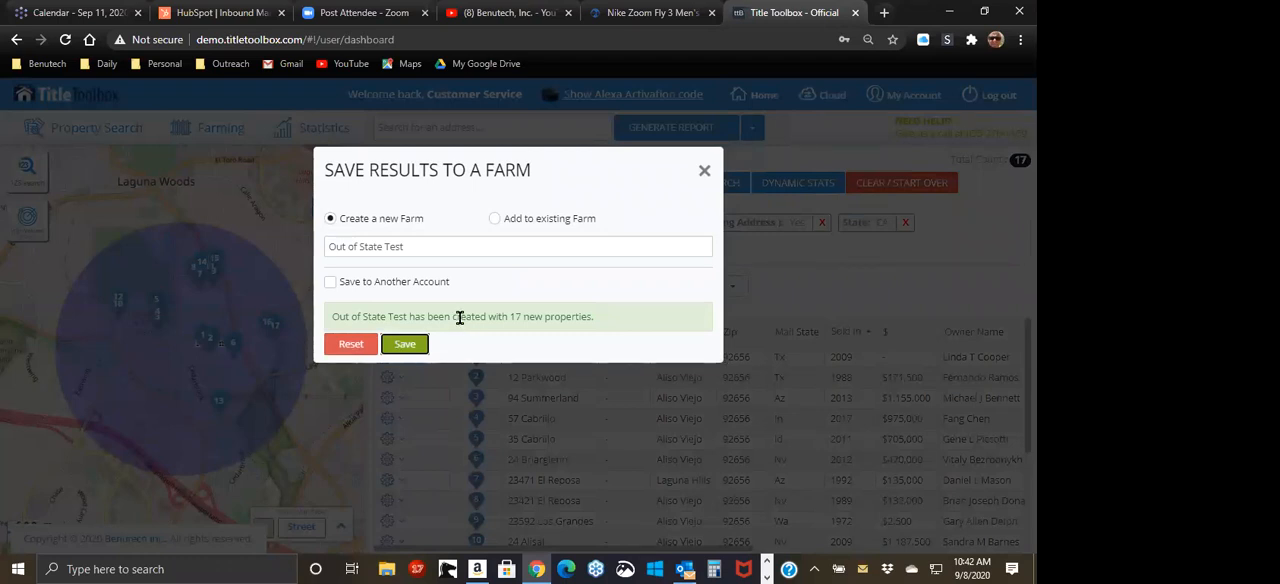
pyautogui.click(705, 172)
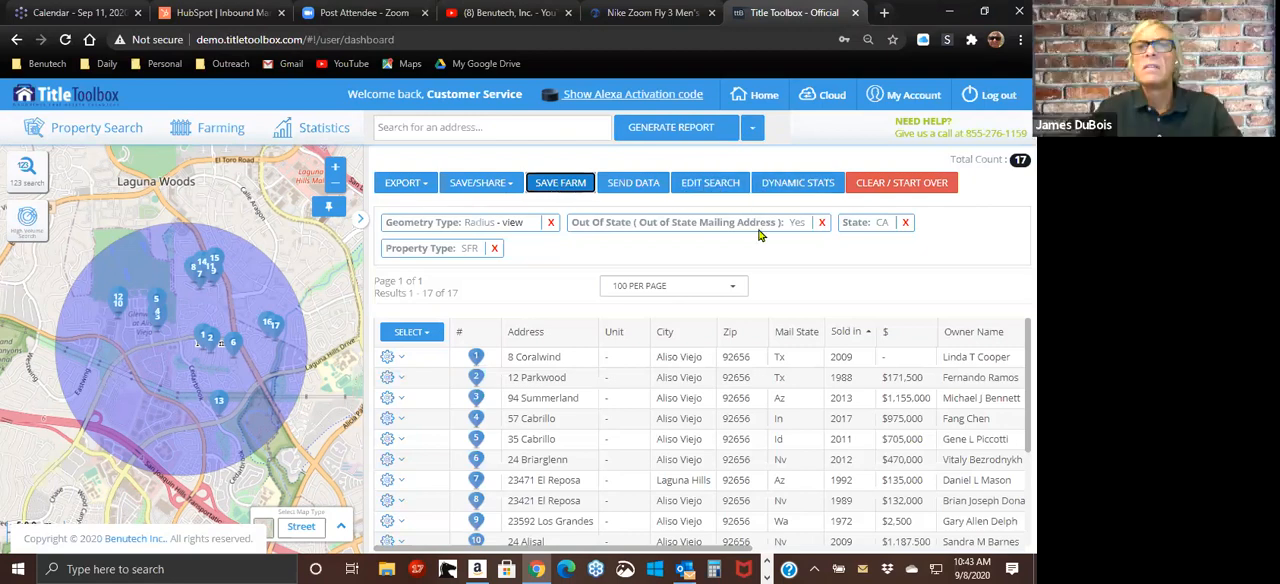
# Step: Open the radius search for editing, review its property characteristics and applied criteria, and close it without changes
pyautogui.click(704, 195)
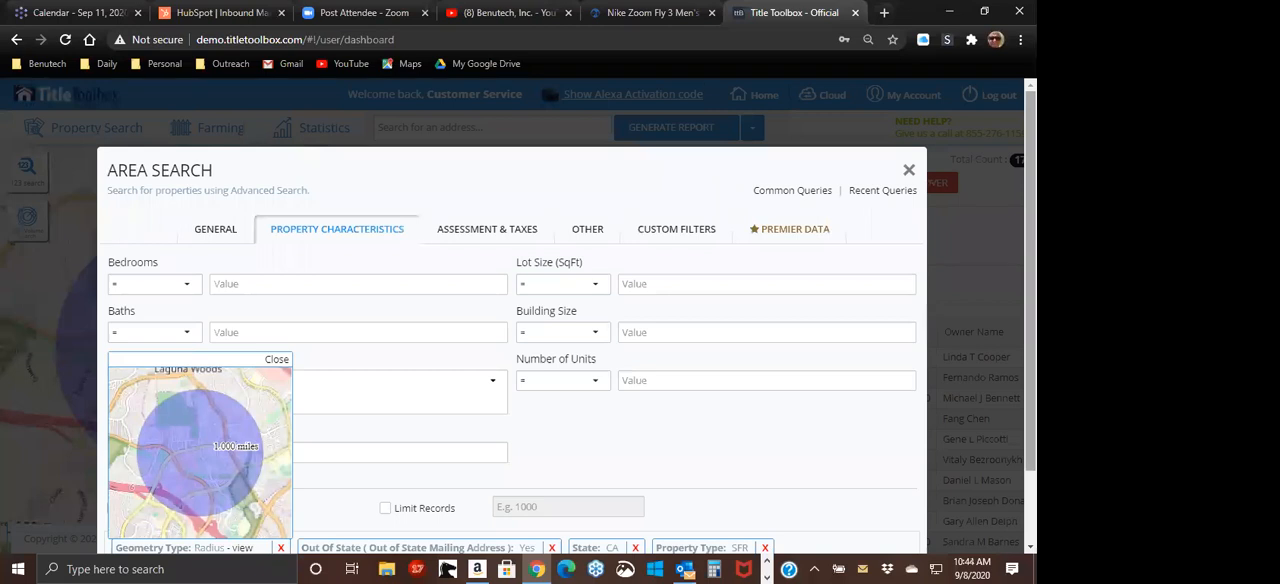
pyautogui.scroll(-2, 464, 232)
pyautogui.scroll(1, 464, 232)
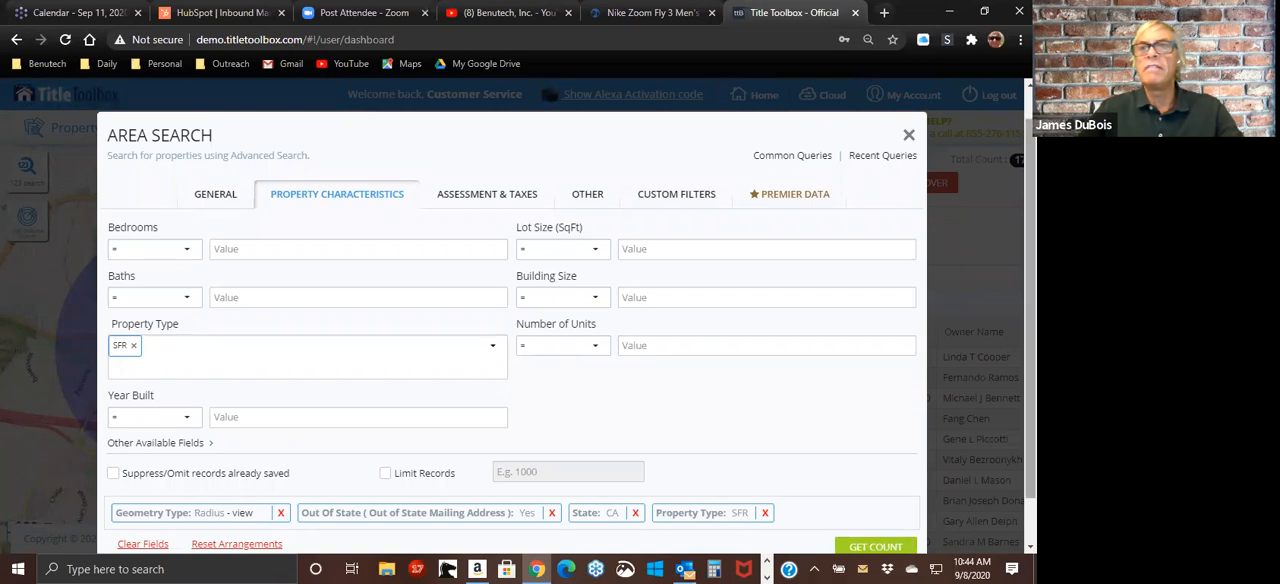
pyautogui.scroll(-1, 751, 369)
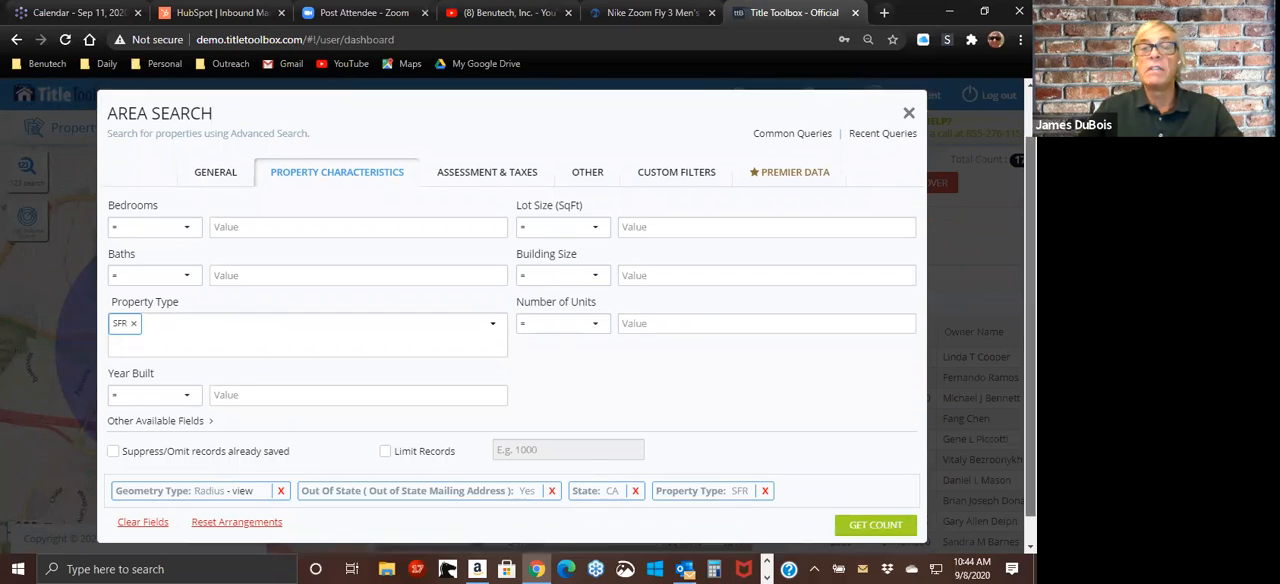
pyautogui.click(909, 114)
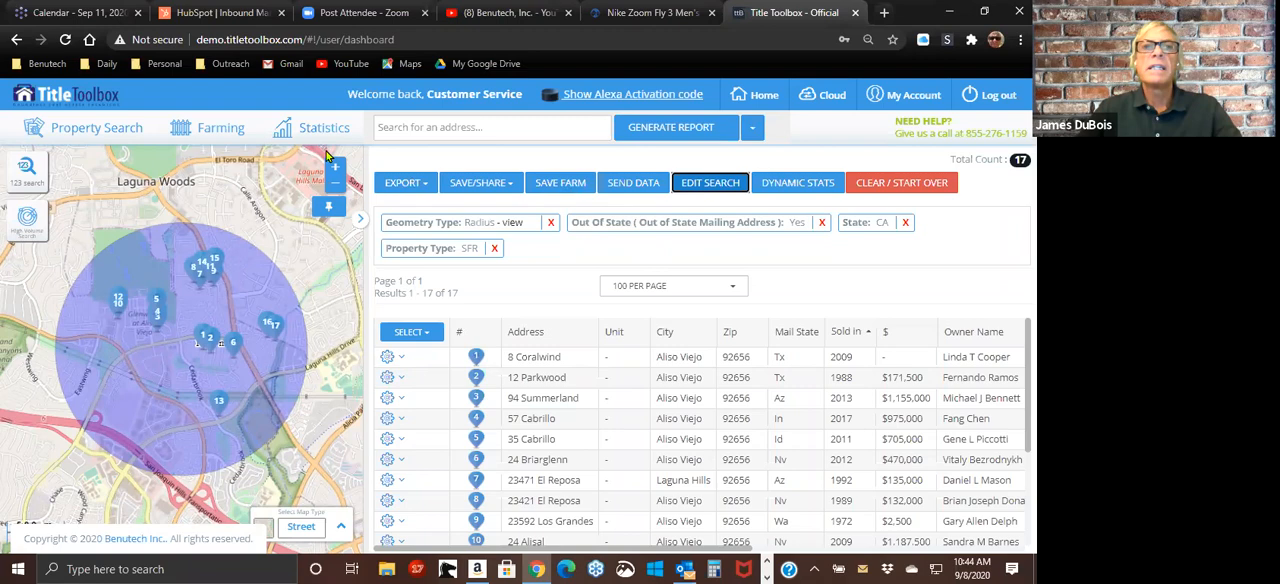
# Step: Edit the search's custom filters, setting Out Of State to All and Empty Nester to Yes
pyautogui.click(786, 186)
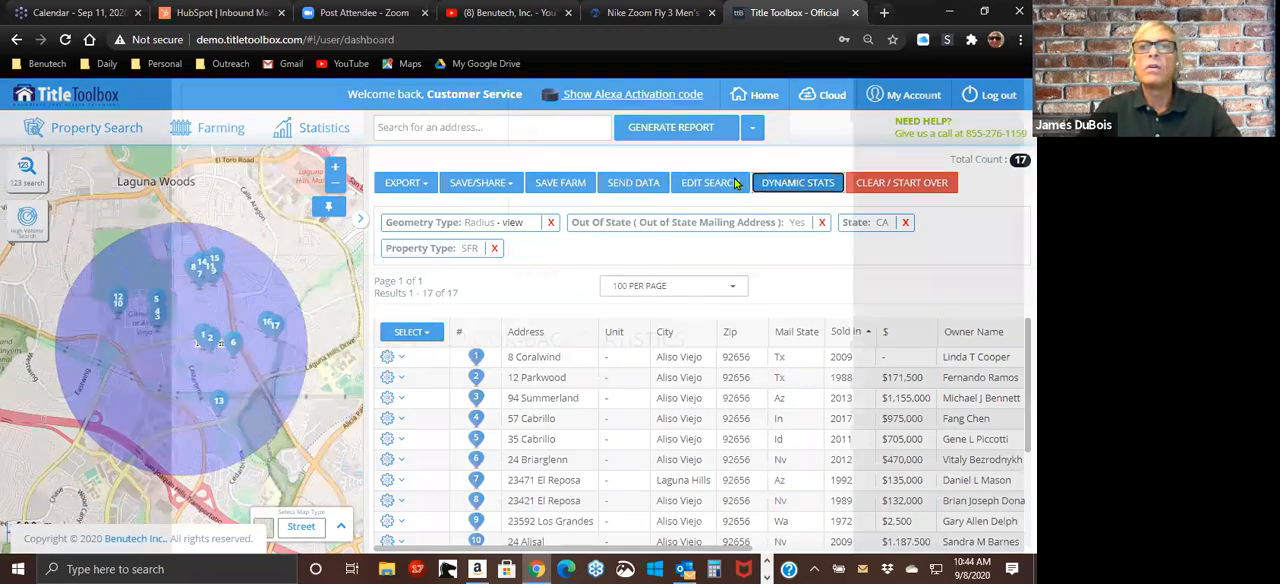
pyautogui.click(833, 173)
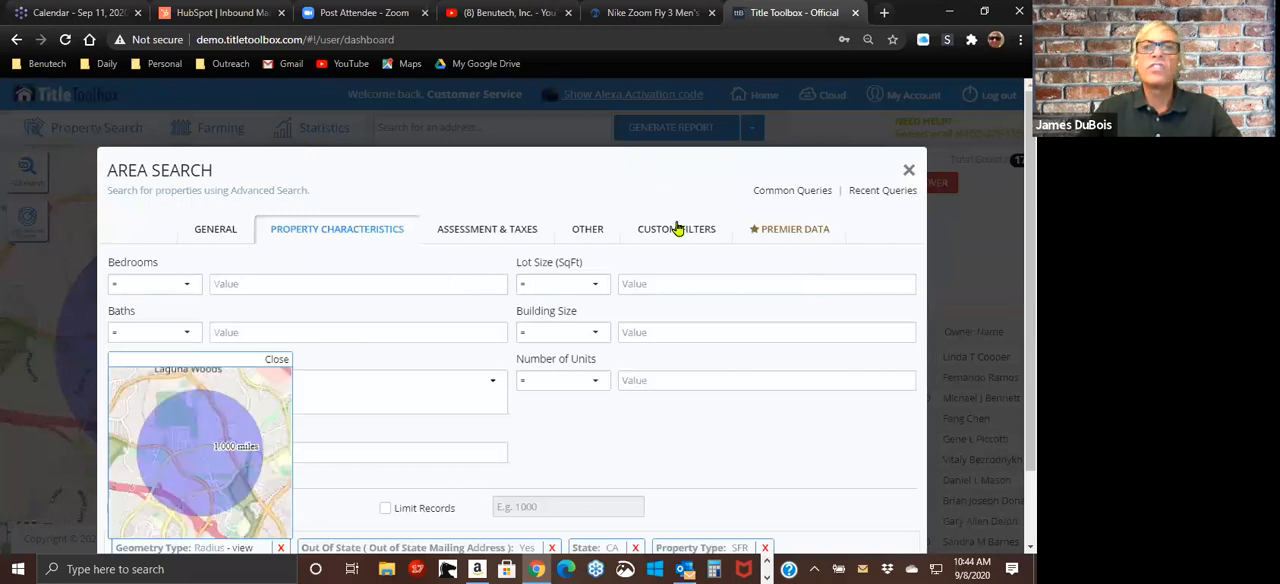
pyautogui.click(677, 229)
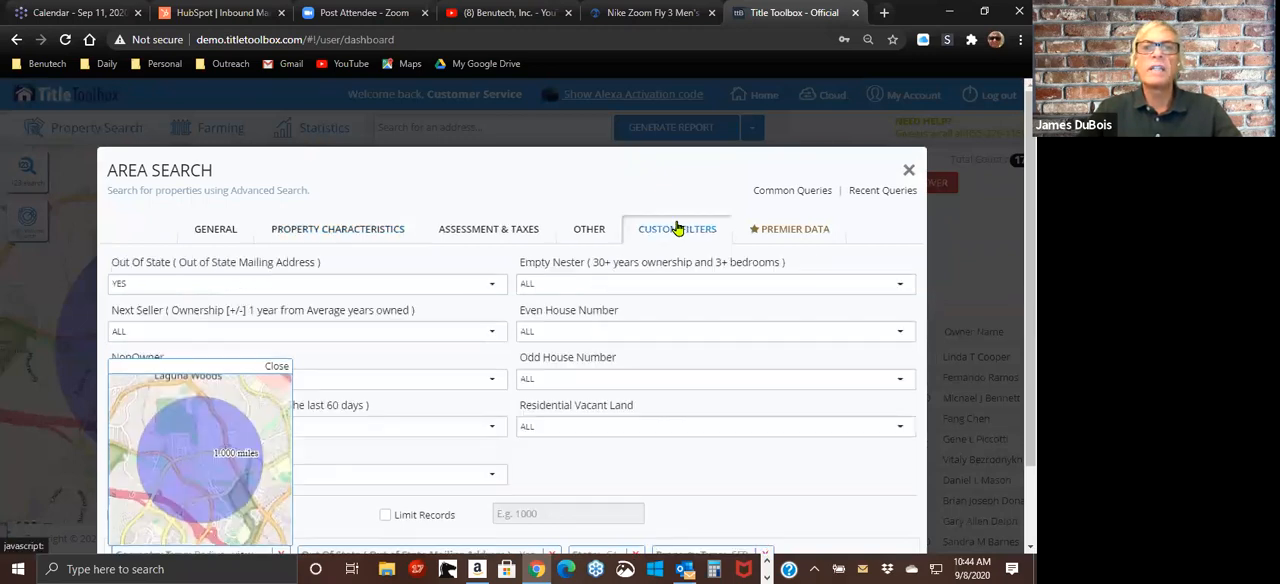
pyautogui.click(226, 285)
pyautogui.click(207, 305)
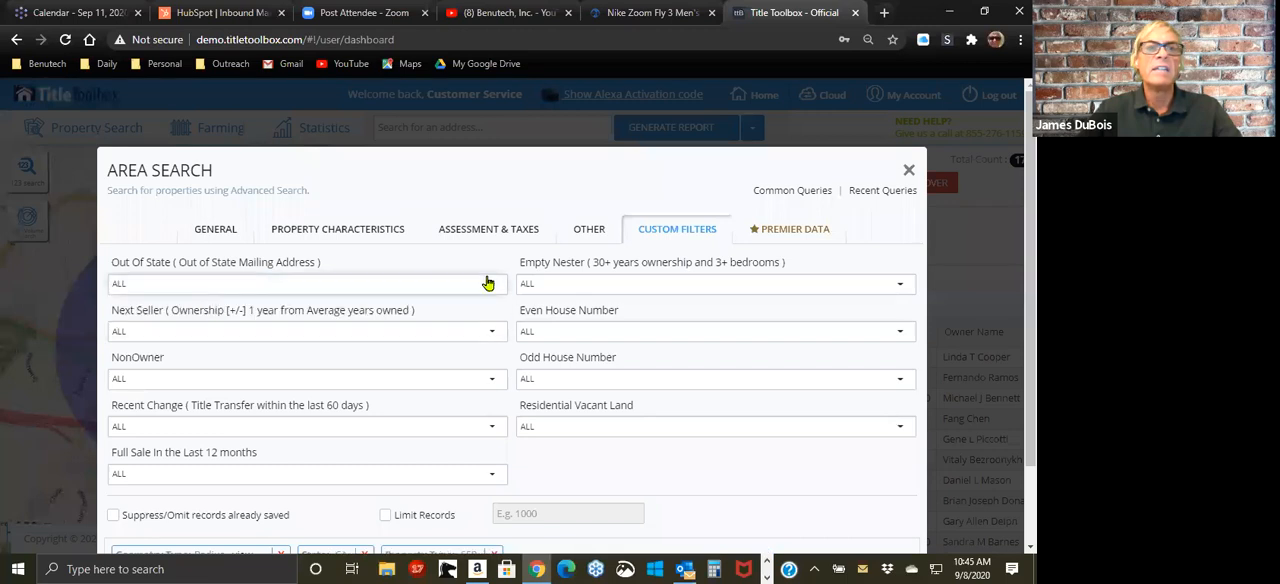
pyautogui.click(606, 284)
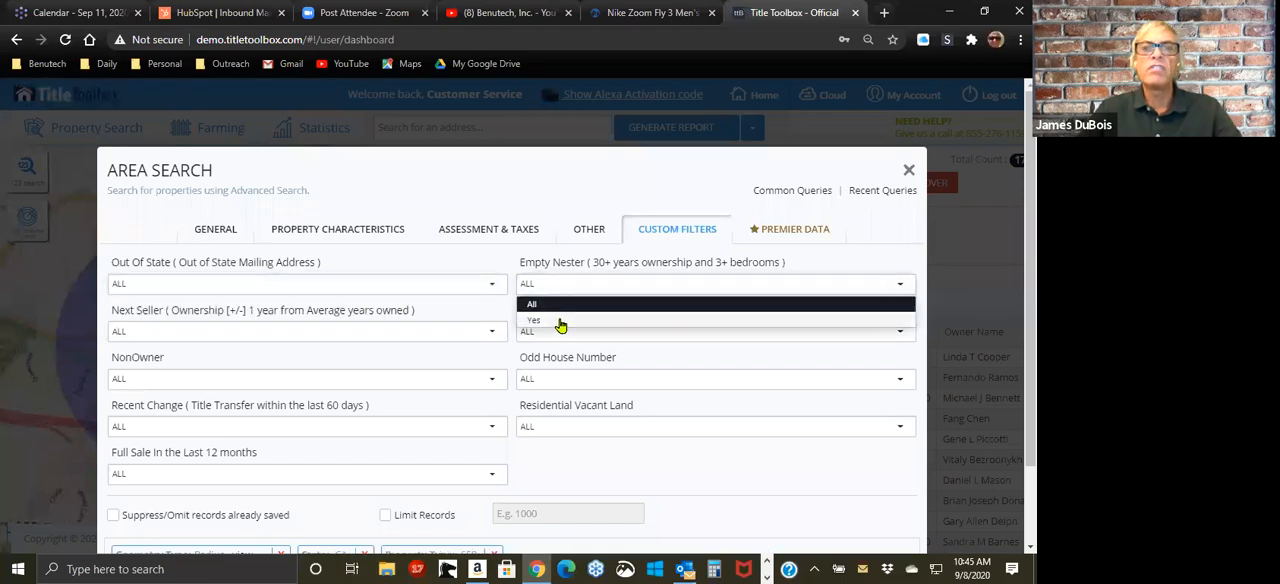
pyautogui.click(564, 320)
# Step: Get the count of SFR properties matching the Empty Nester filter and review the search criteria
pyautogui.scroll(-2, 912, 508)
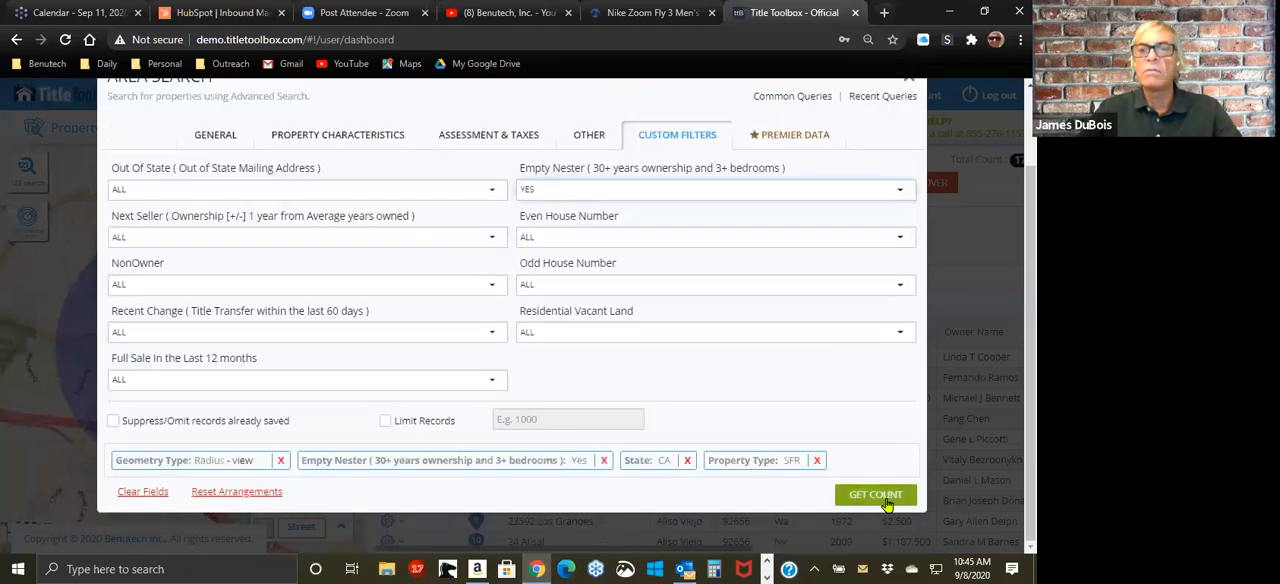
pyautogui.scroll(2, 760, 320)
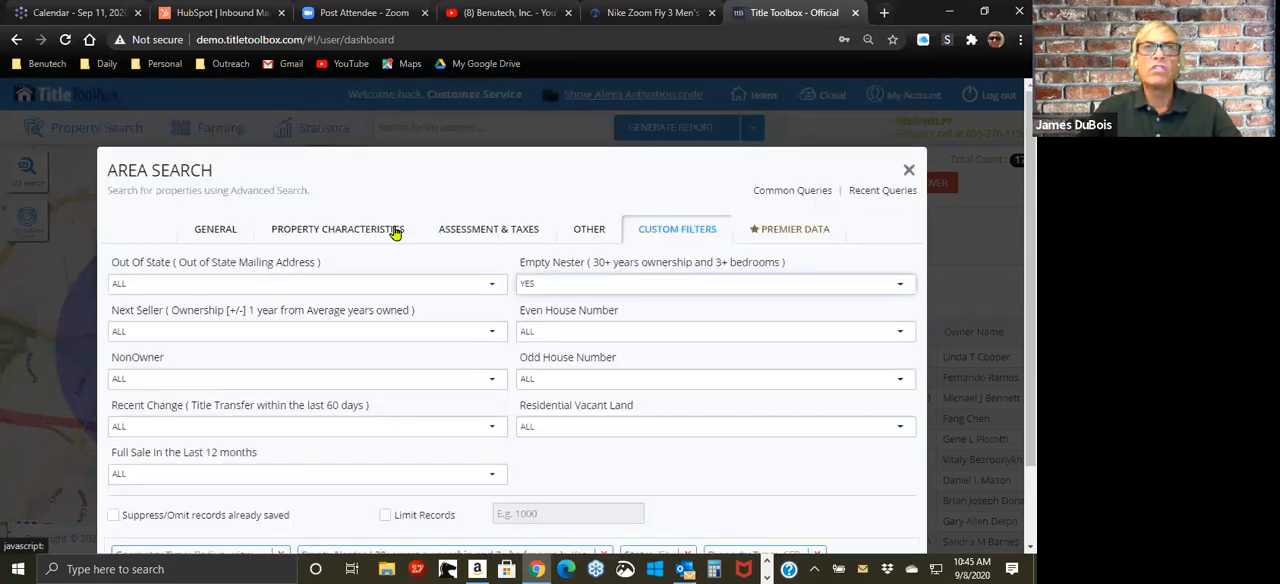
pyautogui.scroll(-2, 737, 350)
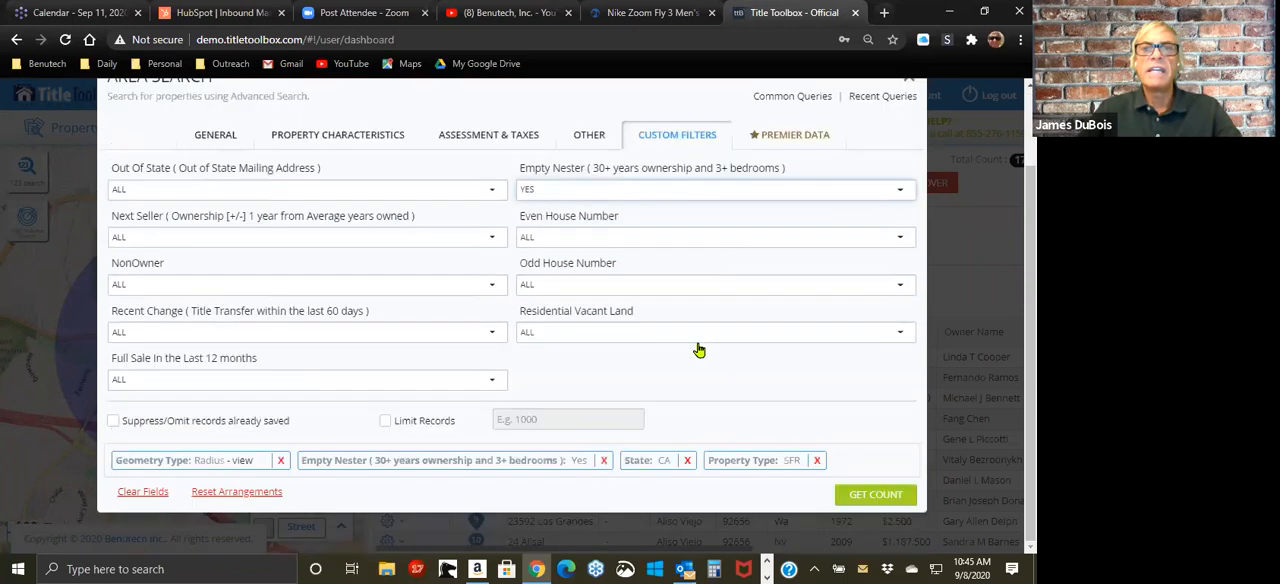
pyautogui.click(888, 496)
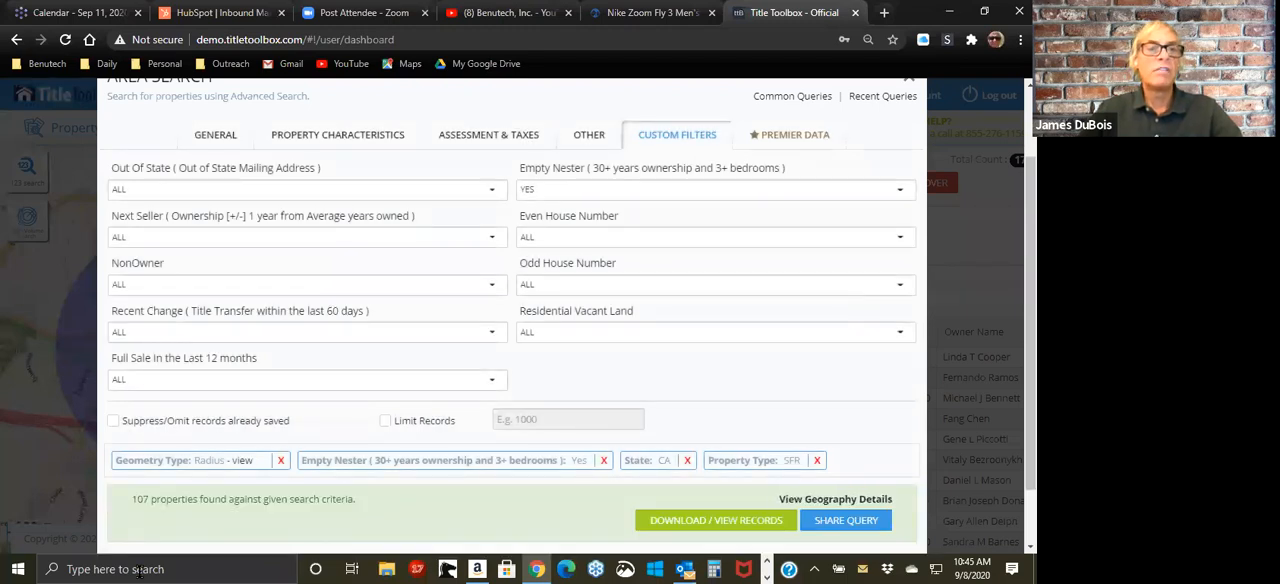
pyautogui.scroll(2, 631, 423)
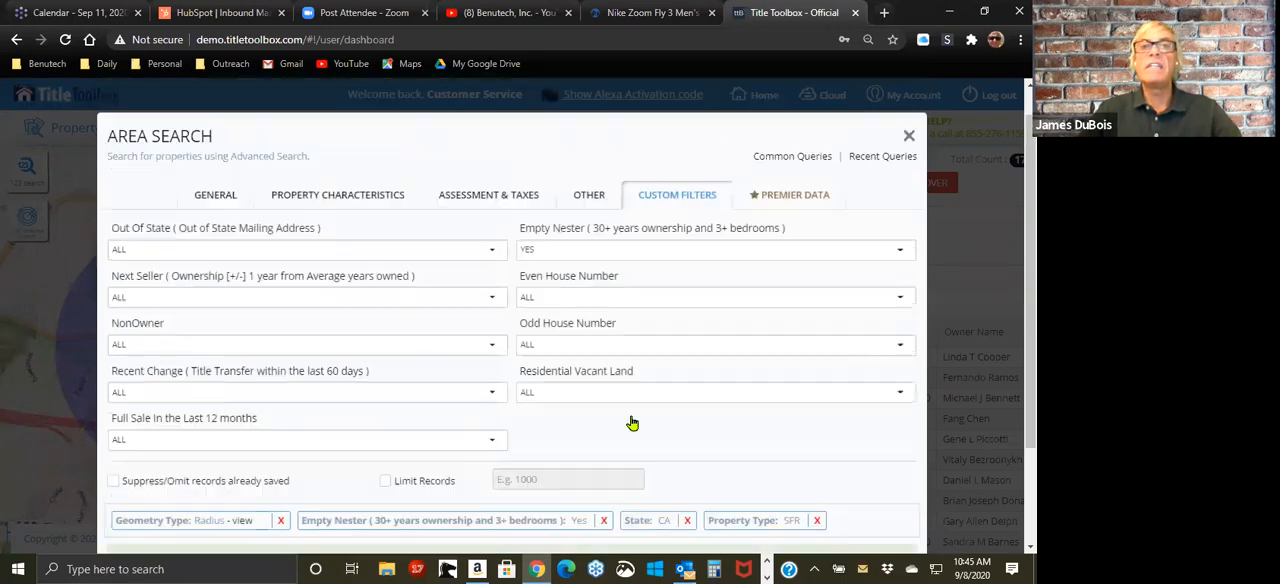
pyautogui.scroll(-4, 636, 418)
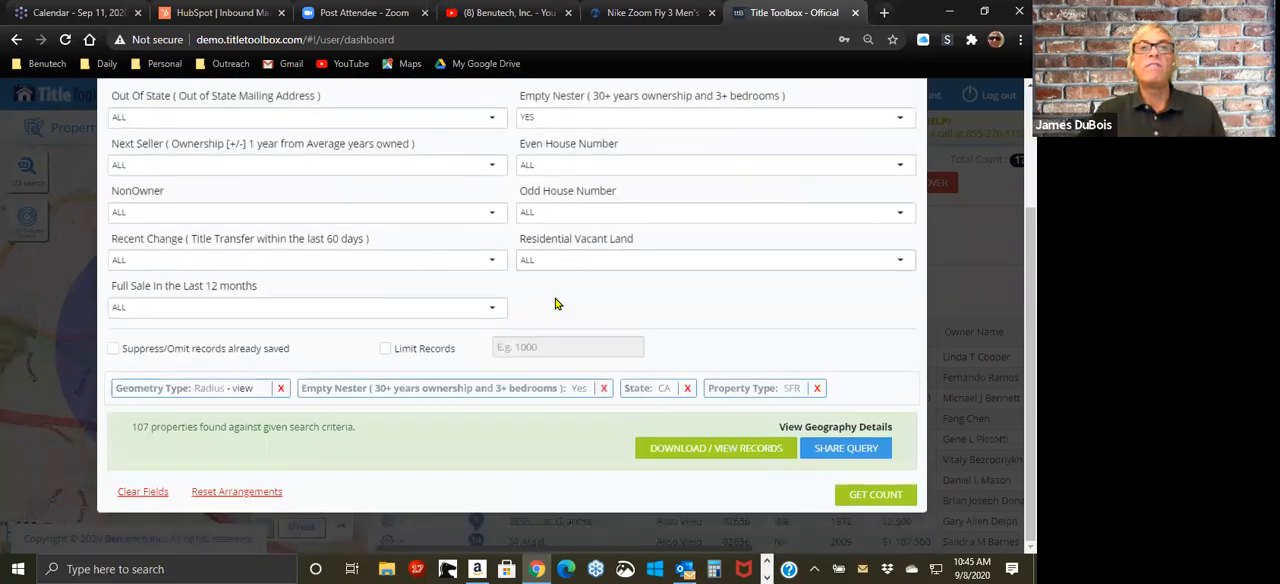
pyautogui.scroll(4, 554, 320)
pyautogui.scroll(-4, 463, 272)
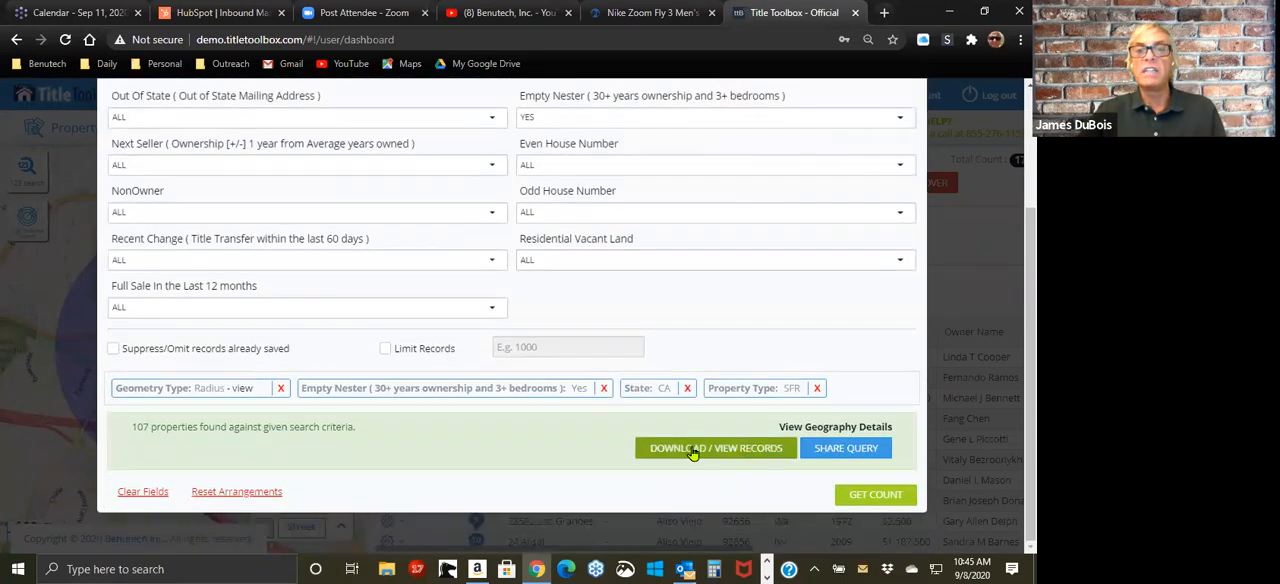
# Step: View the records matching the Empty Nester radius search, and open the farm-saving form for the results, closing it without saving
pyautogui.click(698, 447)
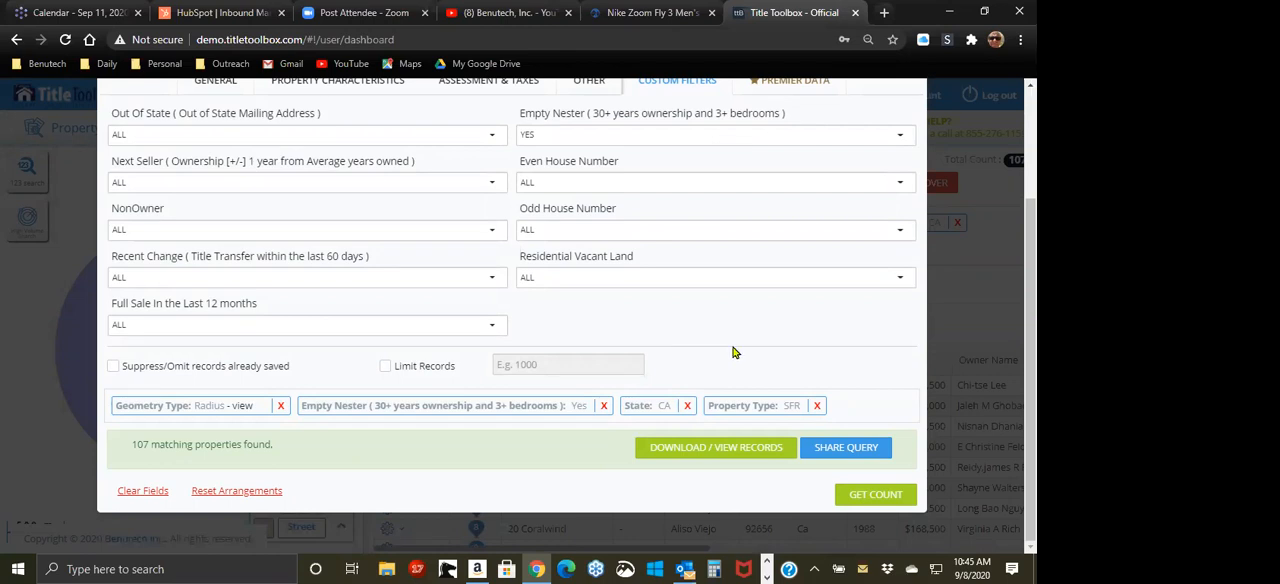
pyautogui.click(726, 450)
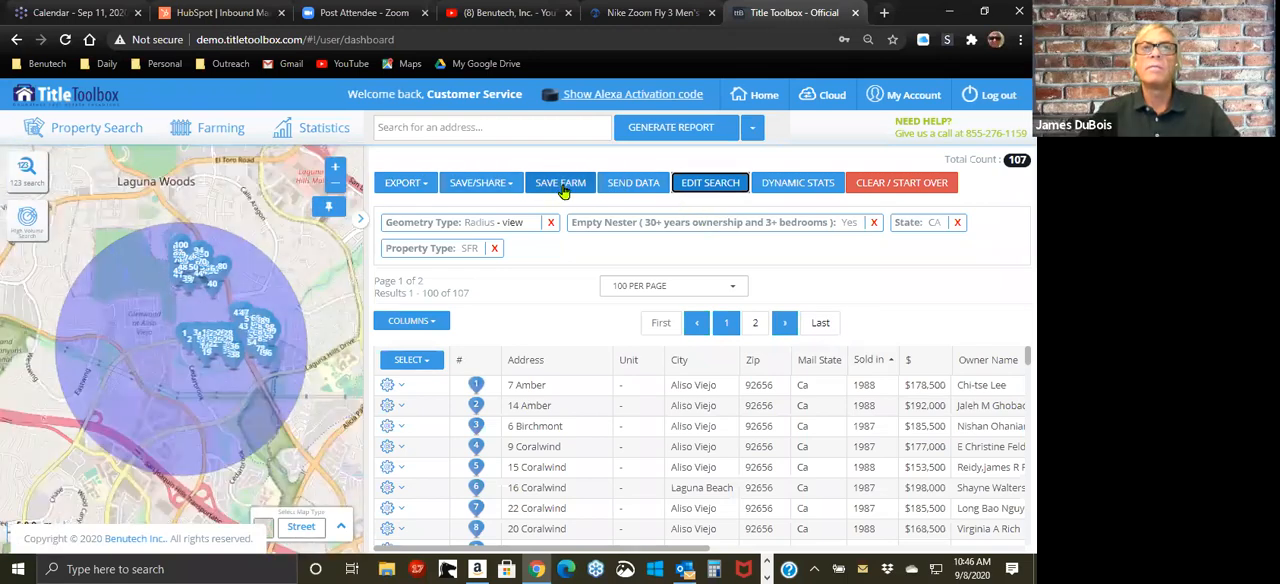
pyautogui.click(562, 190)
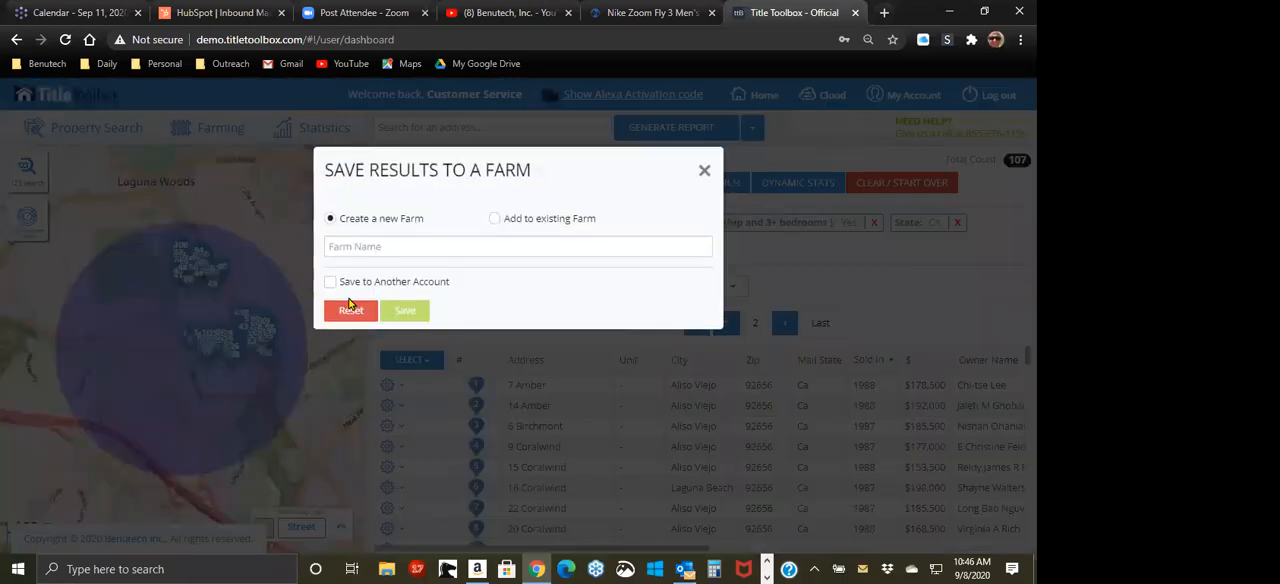
pyautogui.click(704, 171)
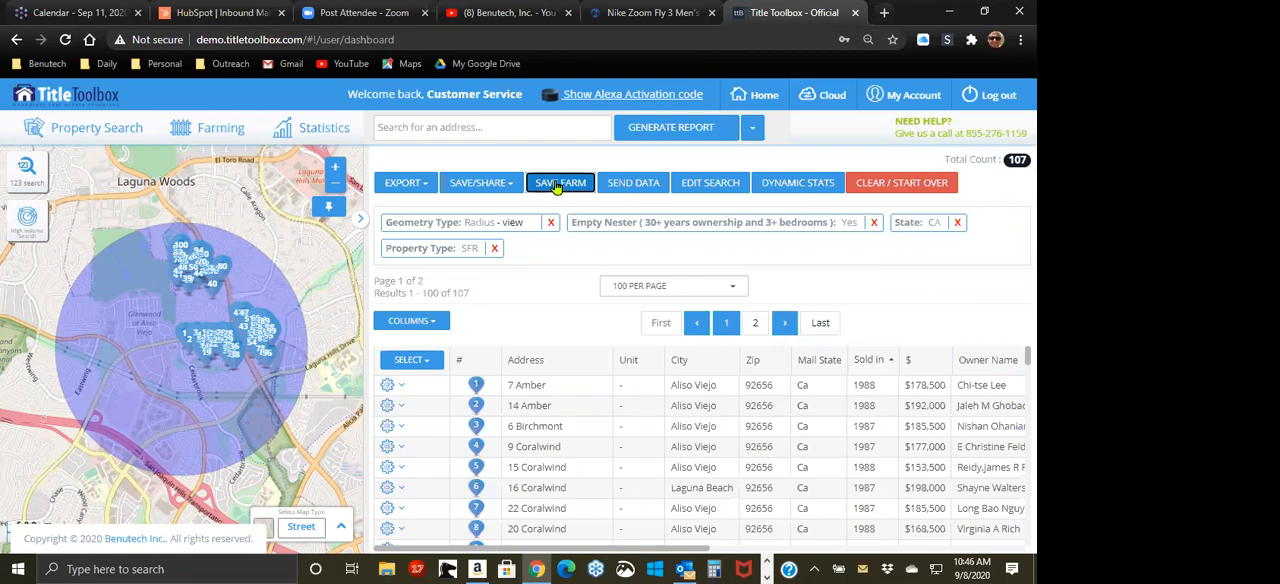
# Step: Open the Empty Nester search for editing, review the Premier Data lead options, and close it without changes
pyautogui.click(698, 191)
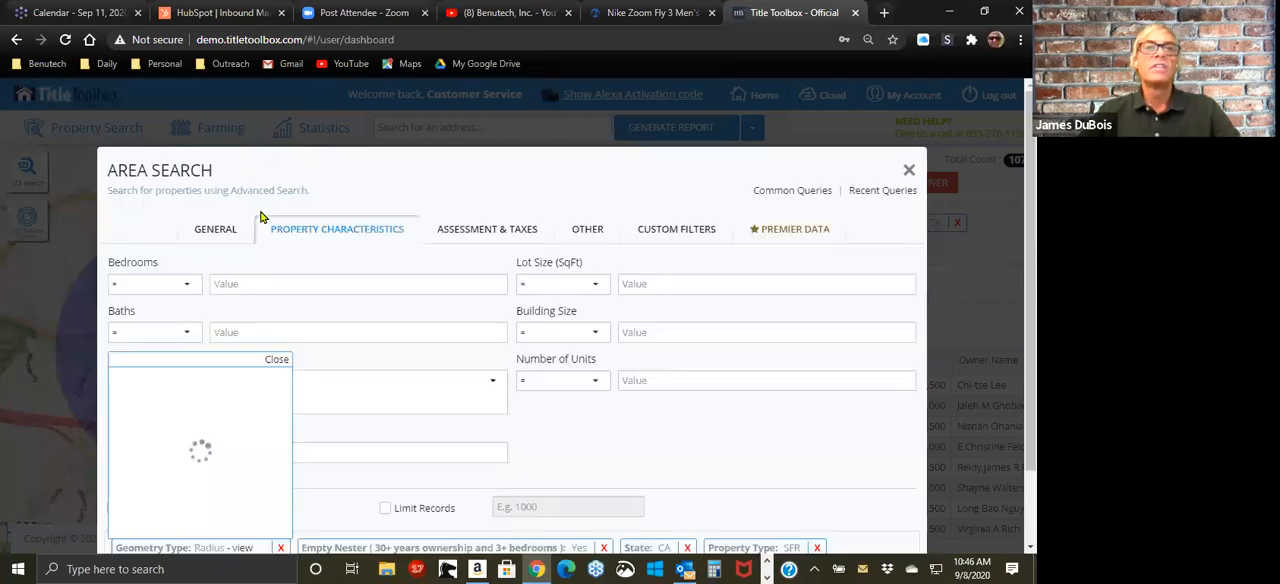
pyautogui.click(781, 232)
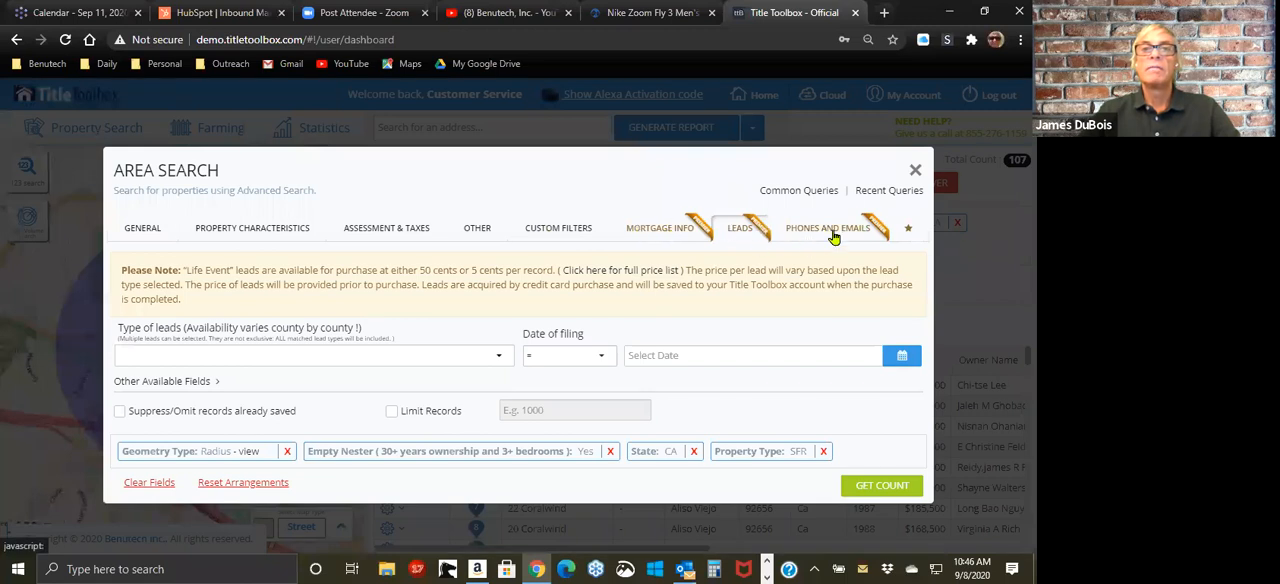
pyautogui.click(914, 170)
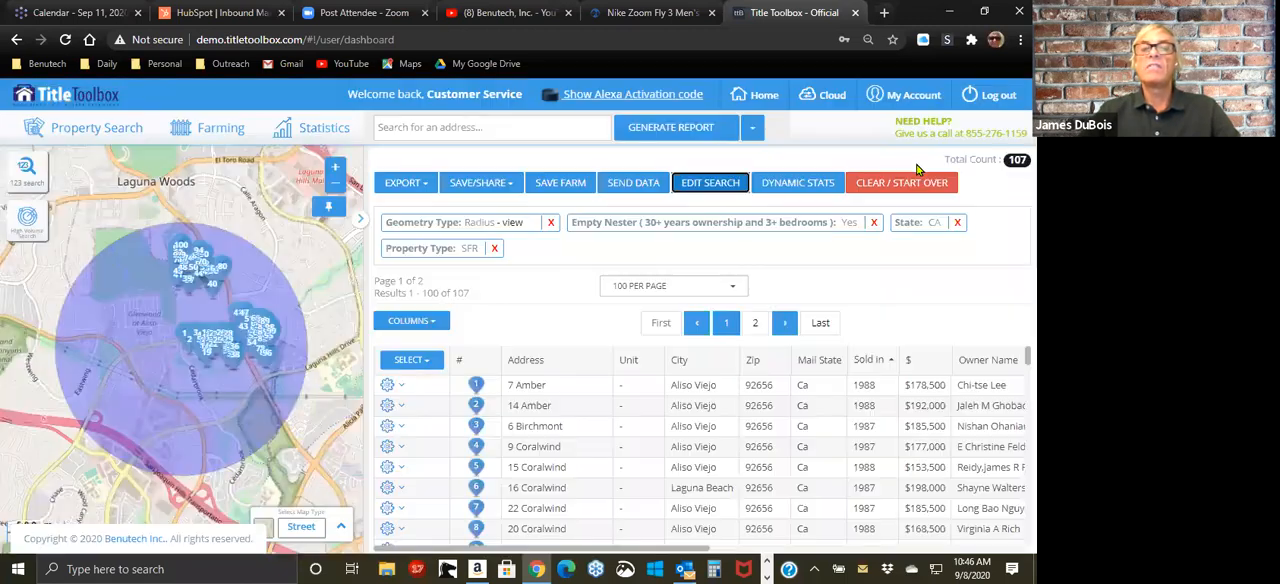
# Step: Switch to YouTube, browse the Benutech, Inc. channel's uploaded videos, and return to the Title Toolbox search results
pyautogui.click(500, 12)
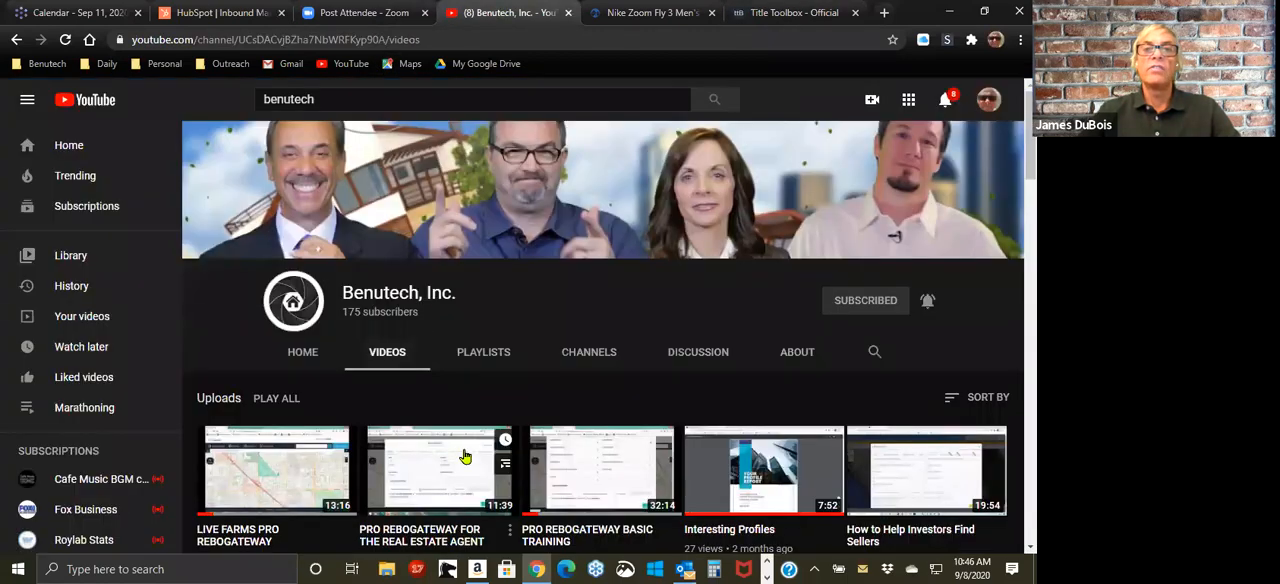
pyautogui.scroll(-4, 607, 450)
pyautogui.scroll(4, 607, 410)
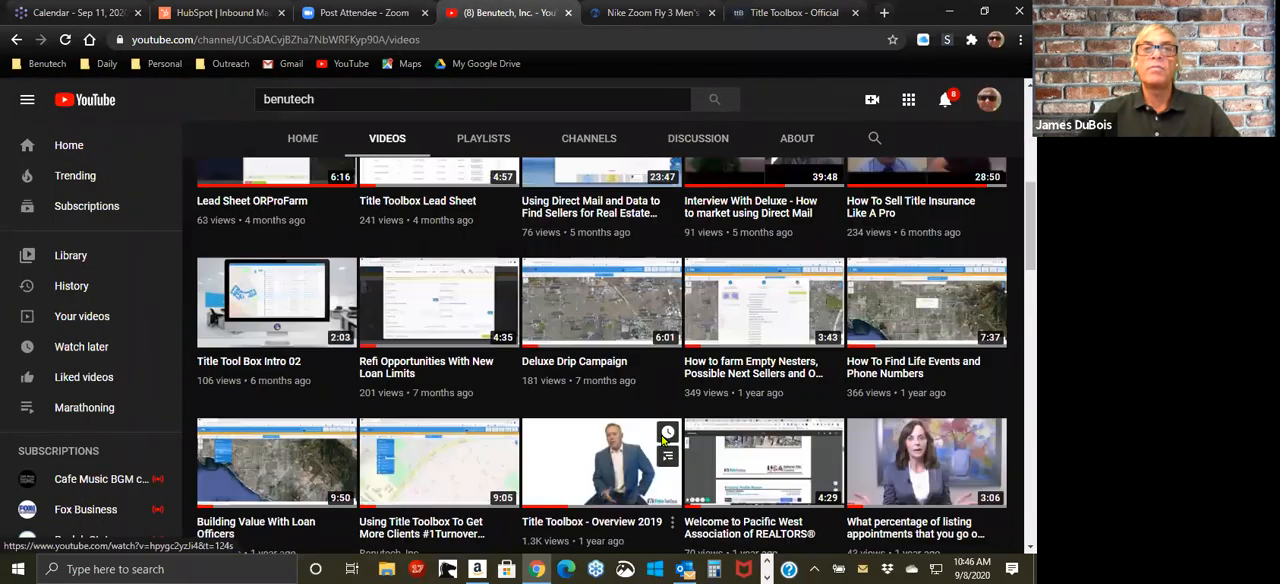
pyautogui.scroll(3, 665, 443)
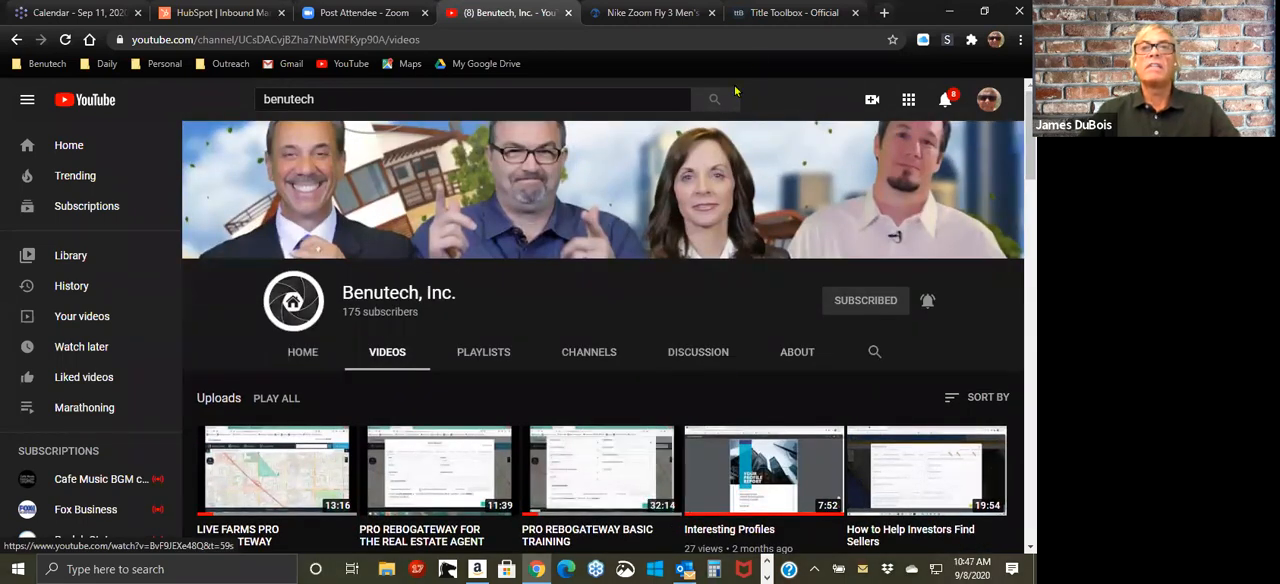
pyautogui.click(768, 12)
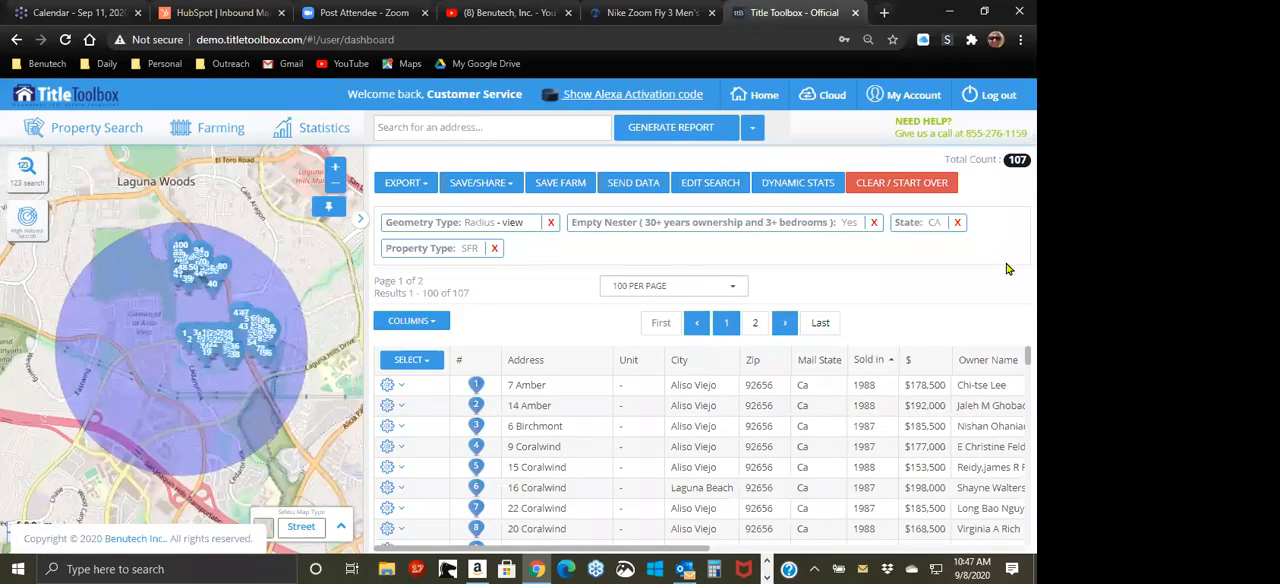